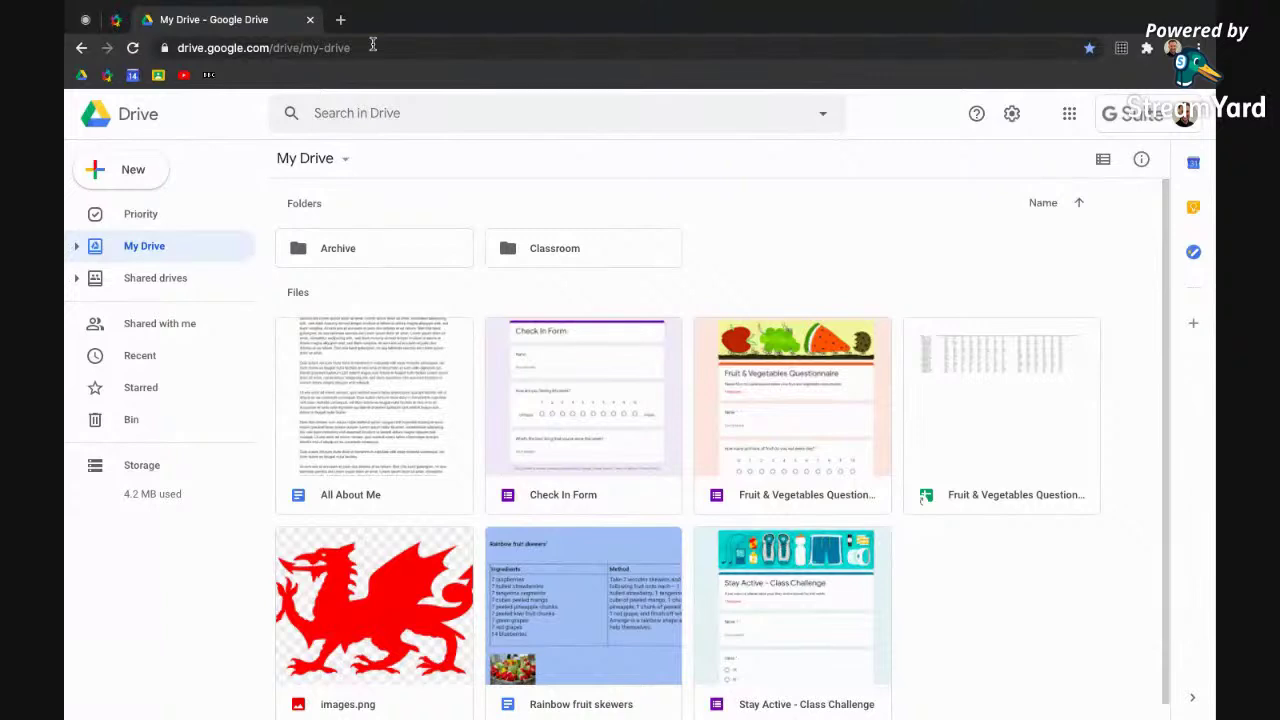
click(1070, 116)
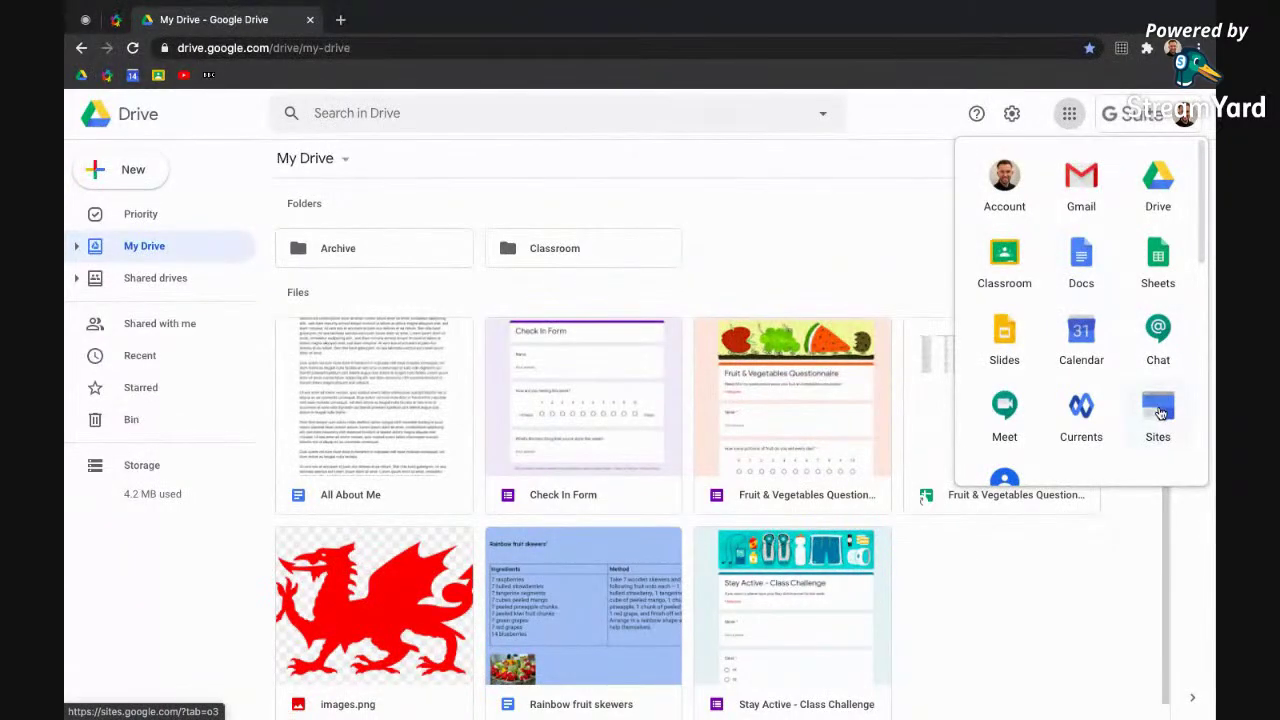
click(151, 183)
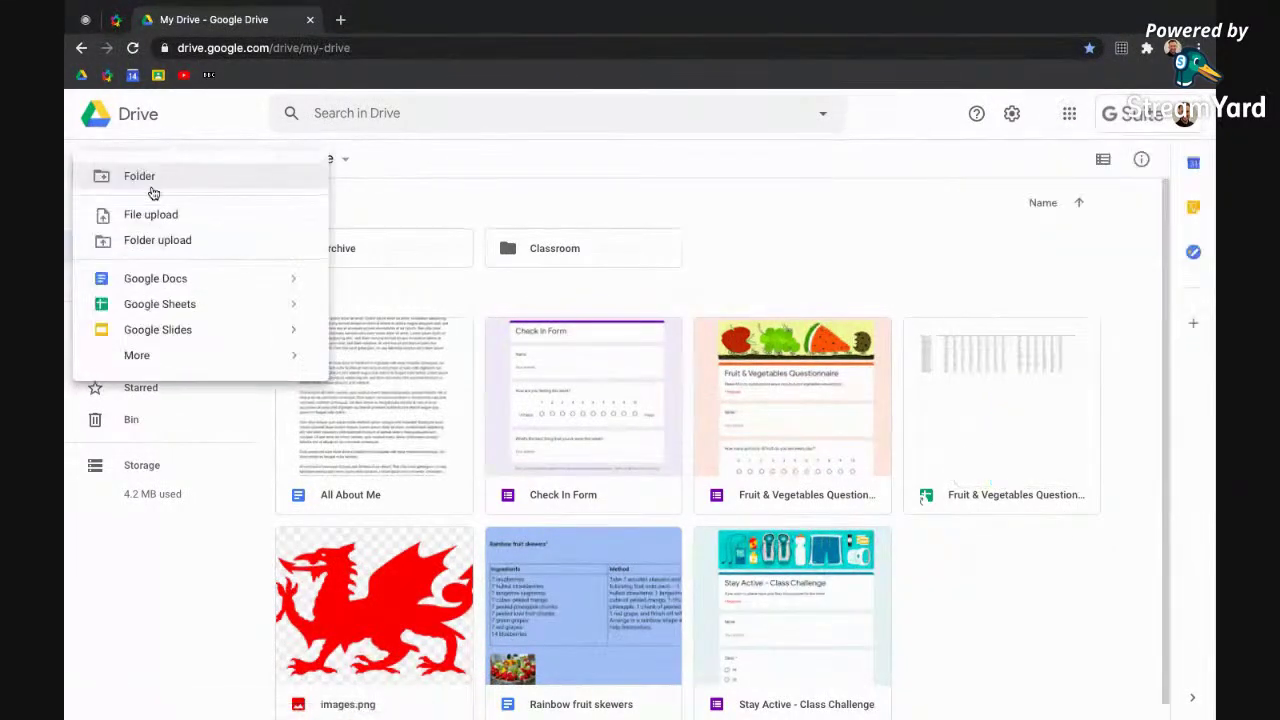
mouse_move(175, 360)
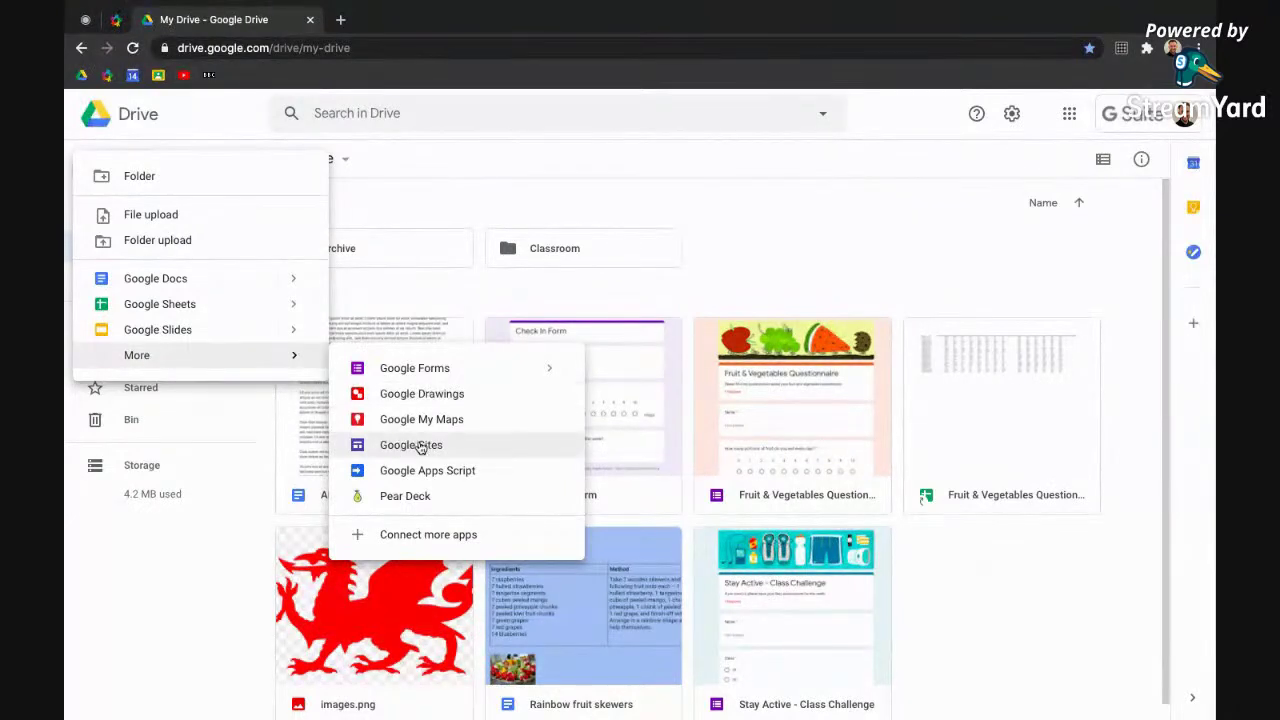
Create a new Google Sites website by going to the address sites.new
click(351, 47)
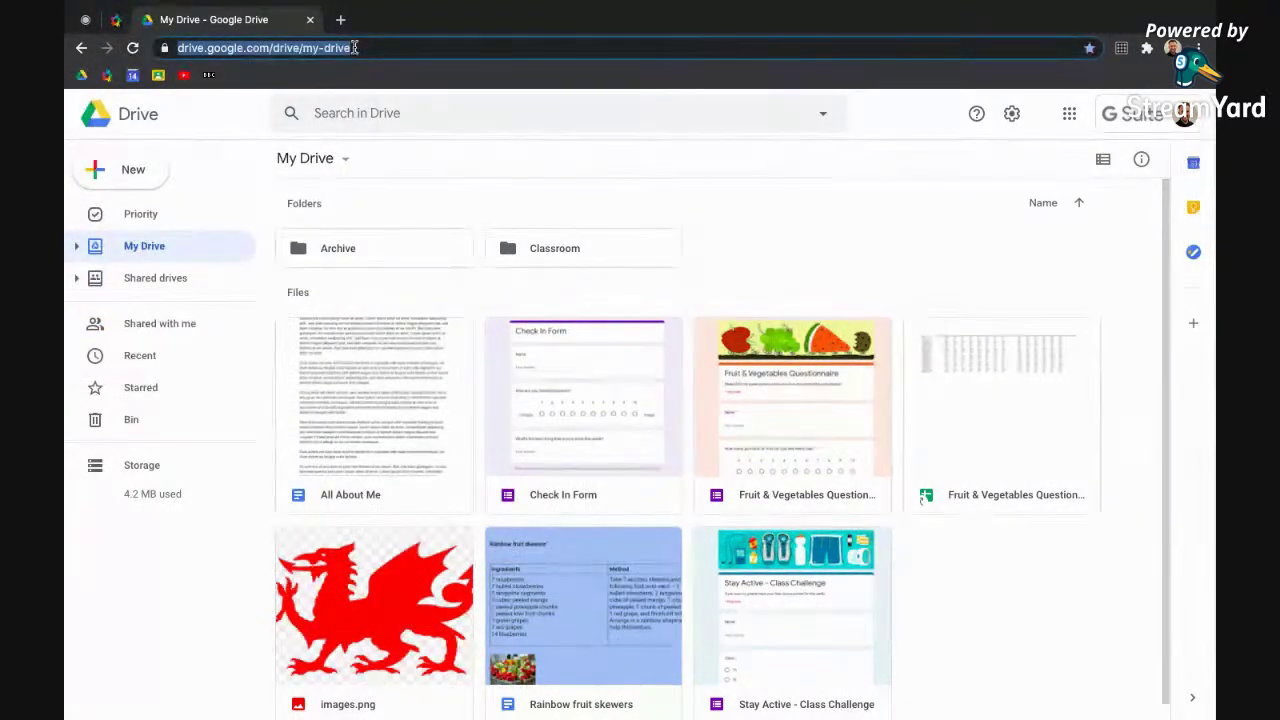
text(sites.new)
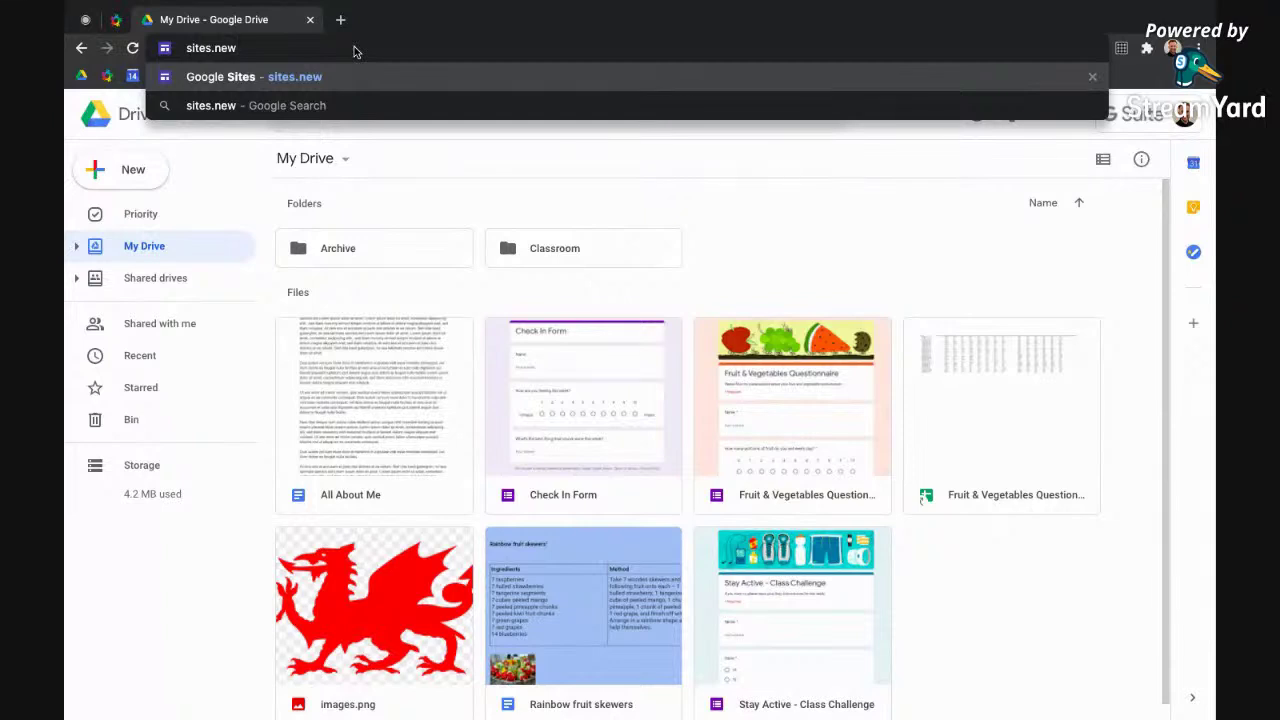
key(Return)
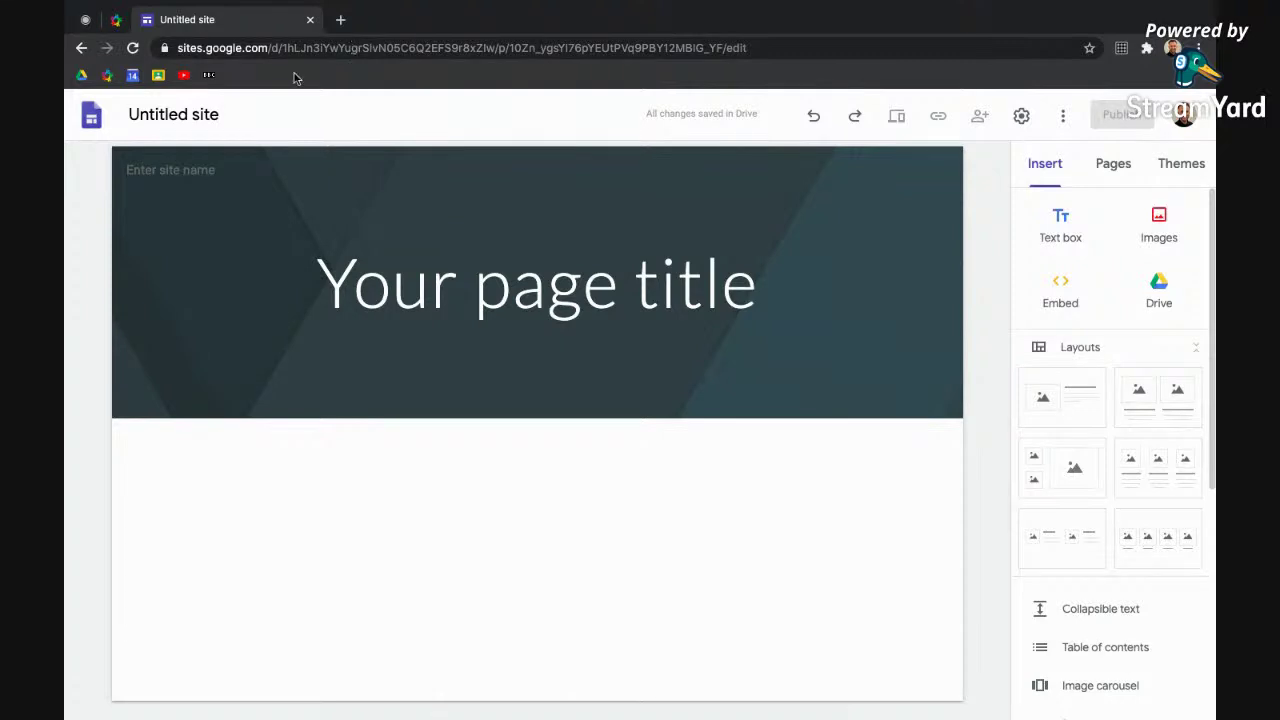
Enter "The Resource Hub" as the site name in the header and apply it to the site document too
click(202, 171)
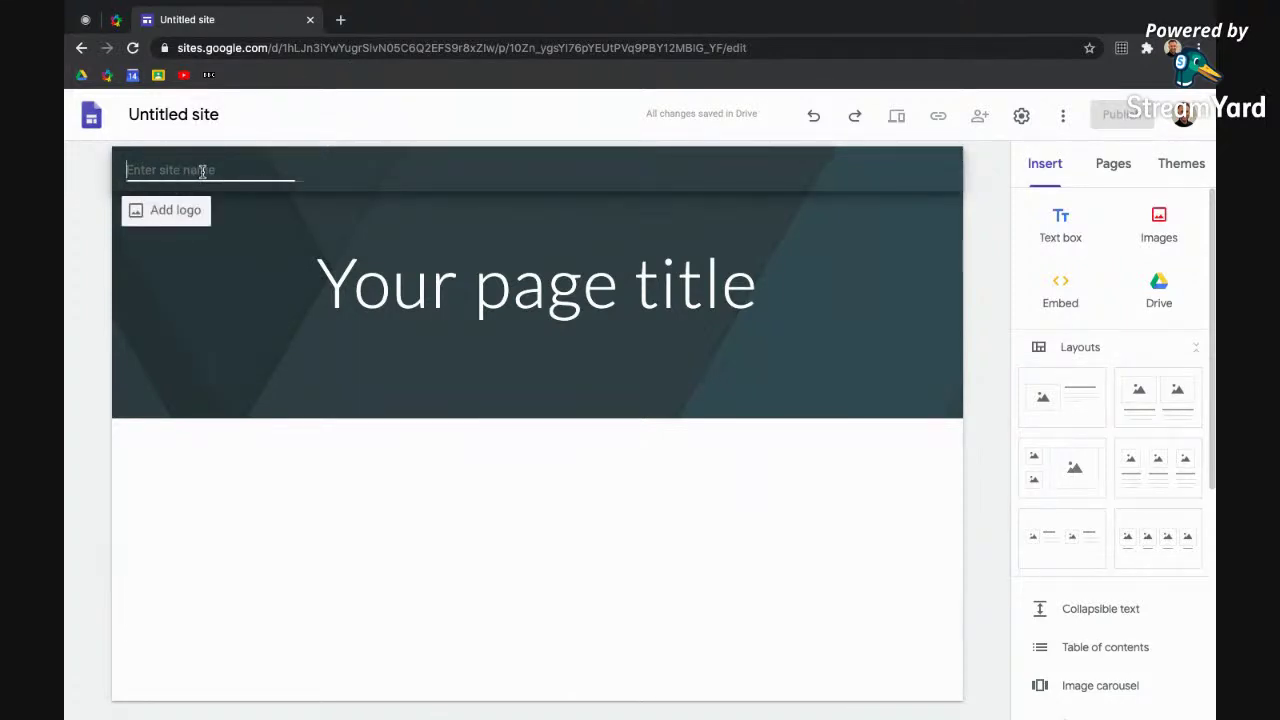
text(The Reso)
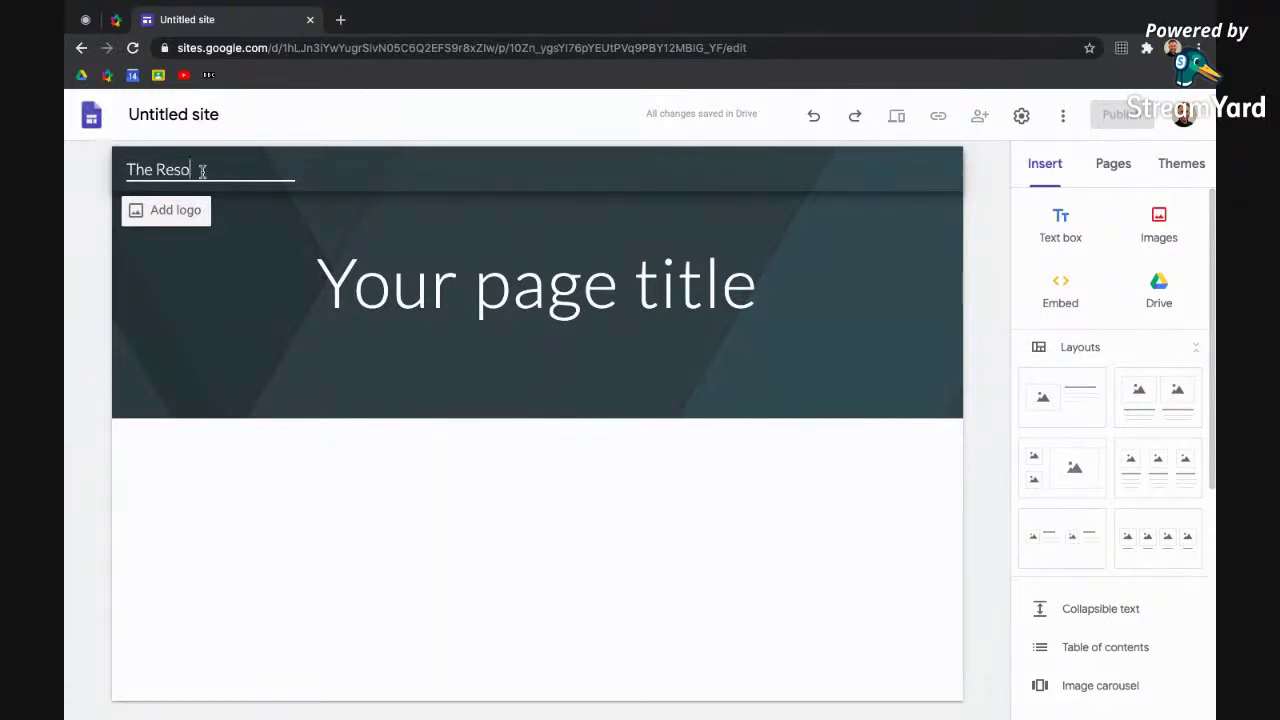
text(urce Hub)
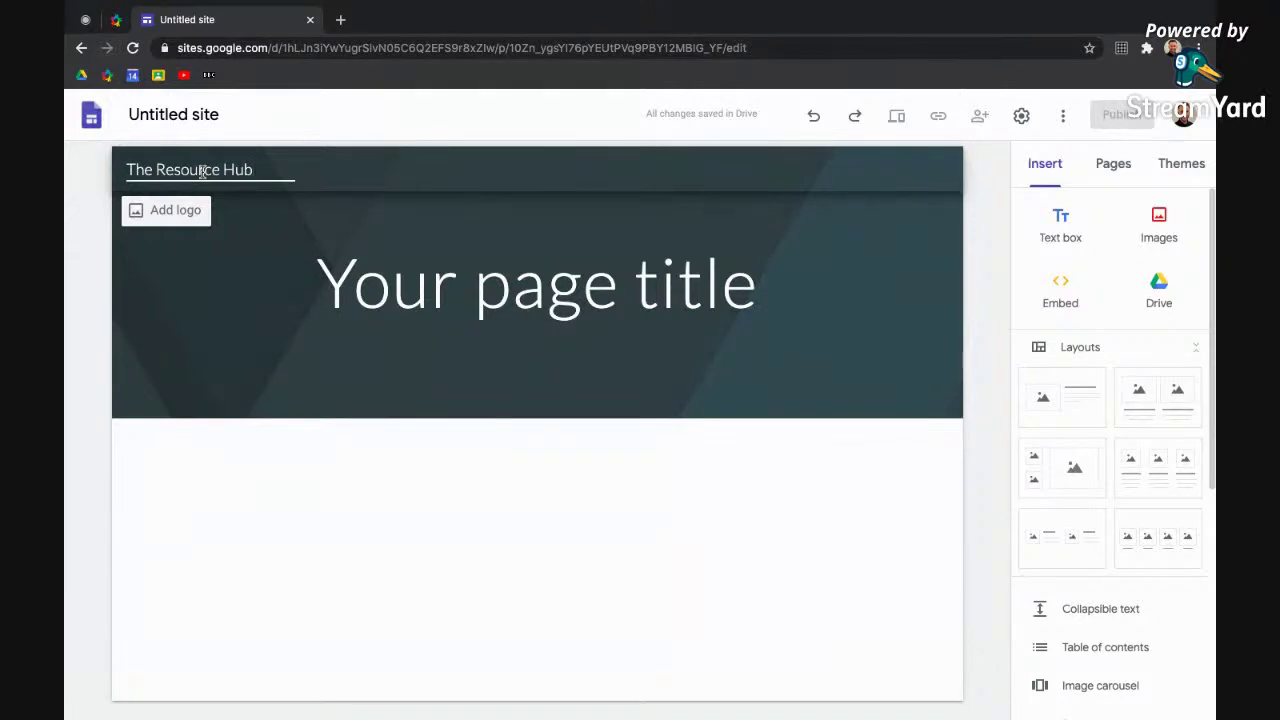
click(178, 114)
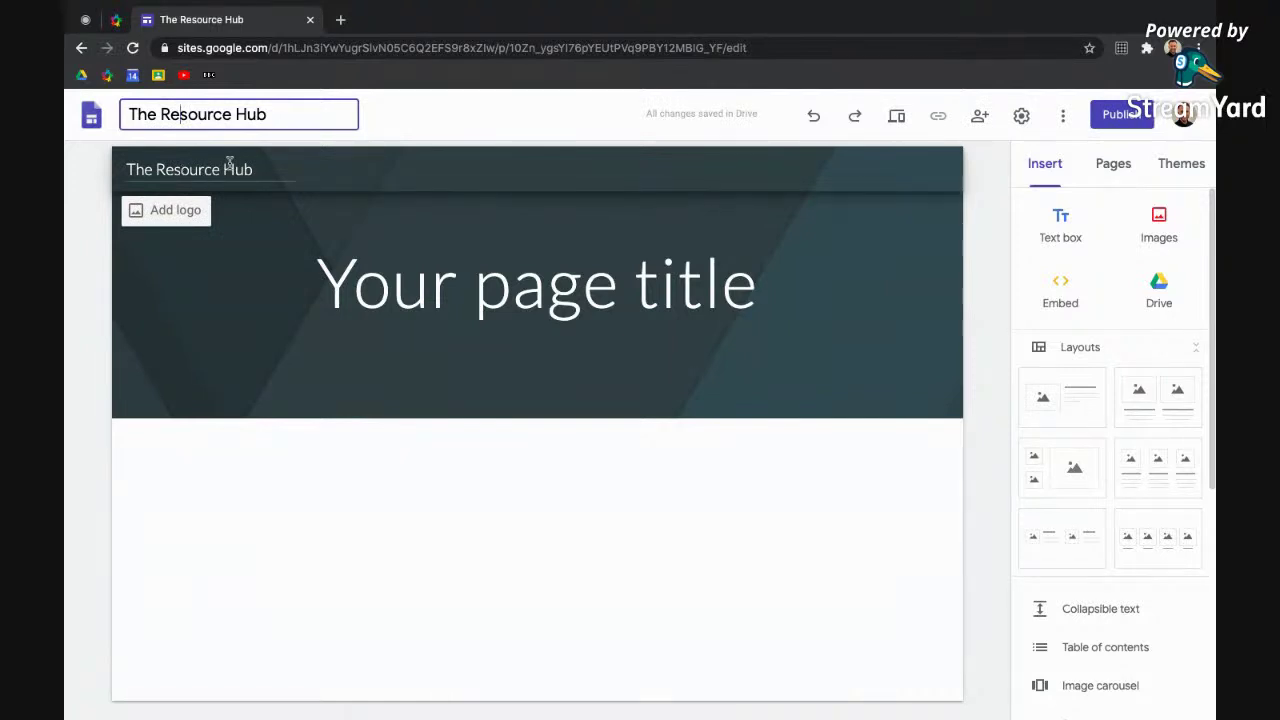
Replace the placeholder page title in the header with "Welcome!"
click(462, 284)
key(ctrl+a)
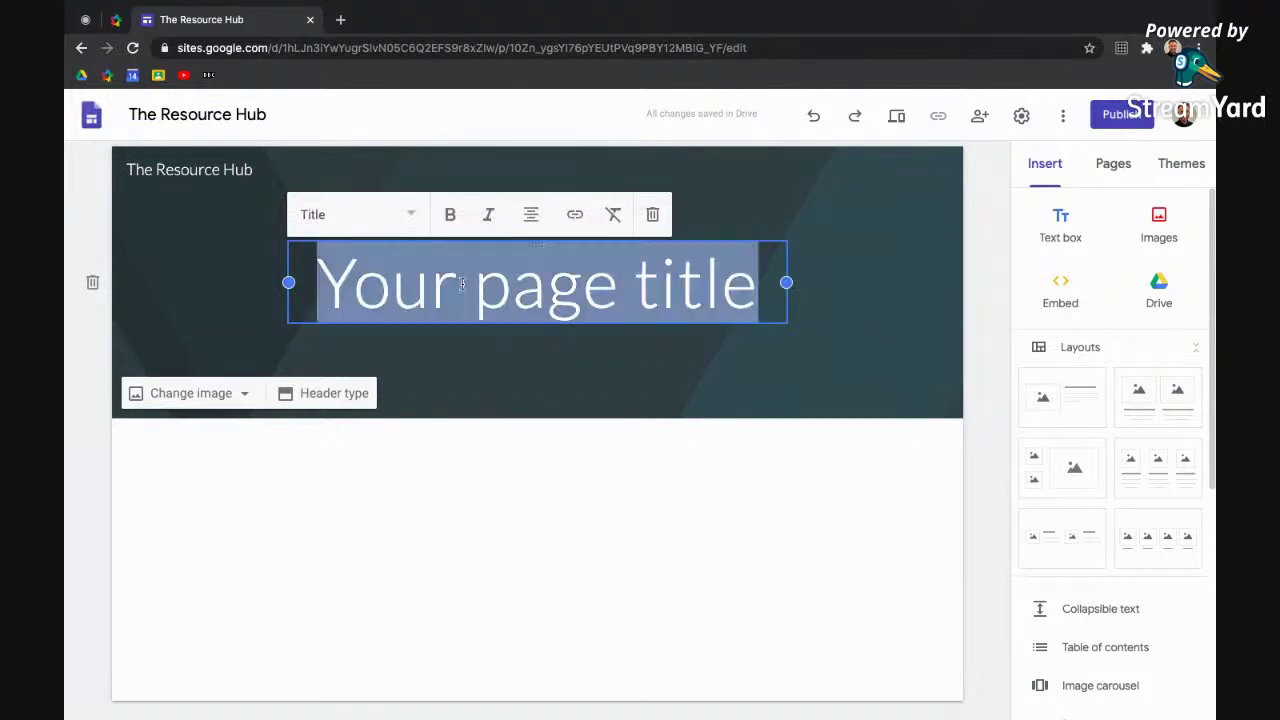
text(Welcome)
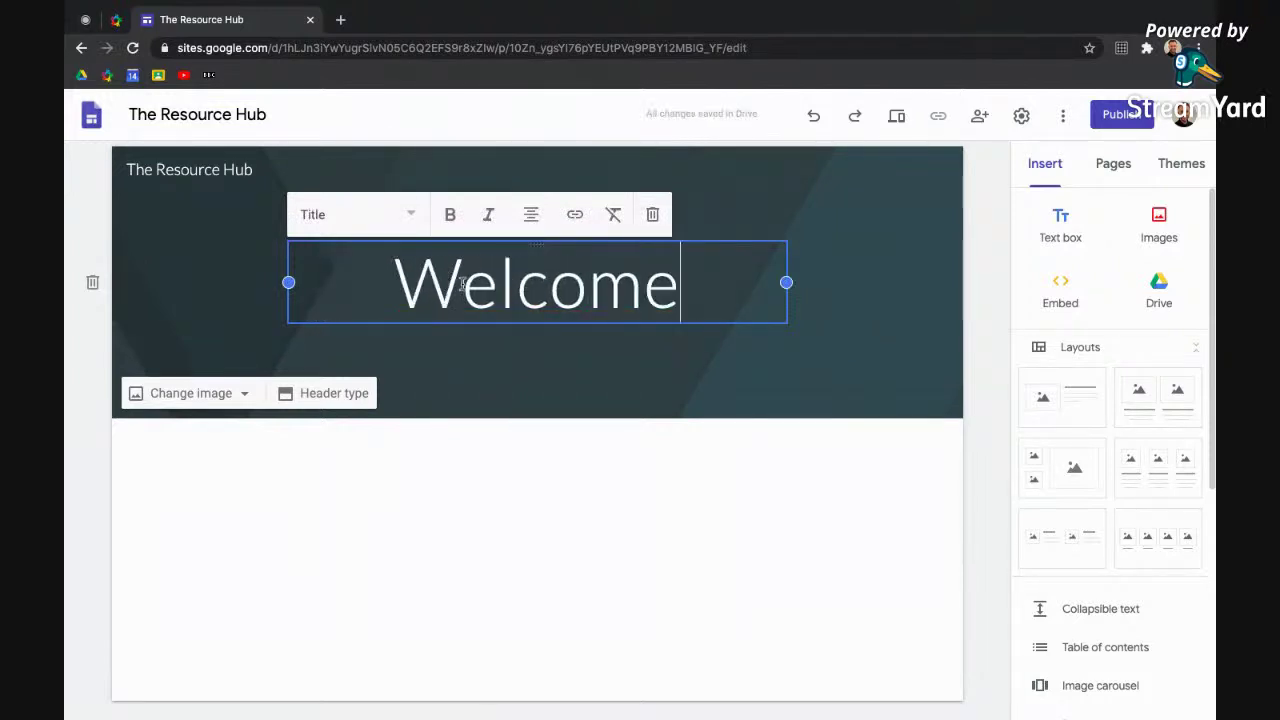
text(!)
click(630, 489)
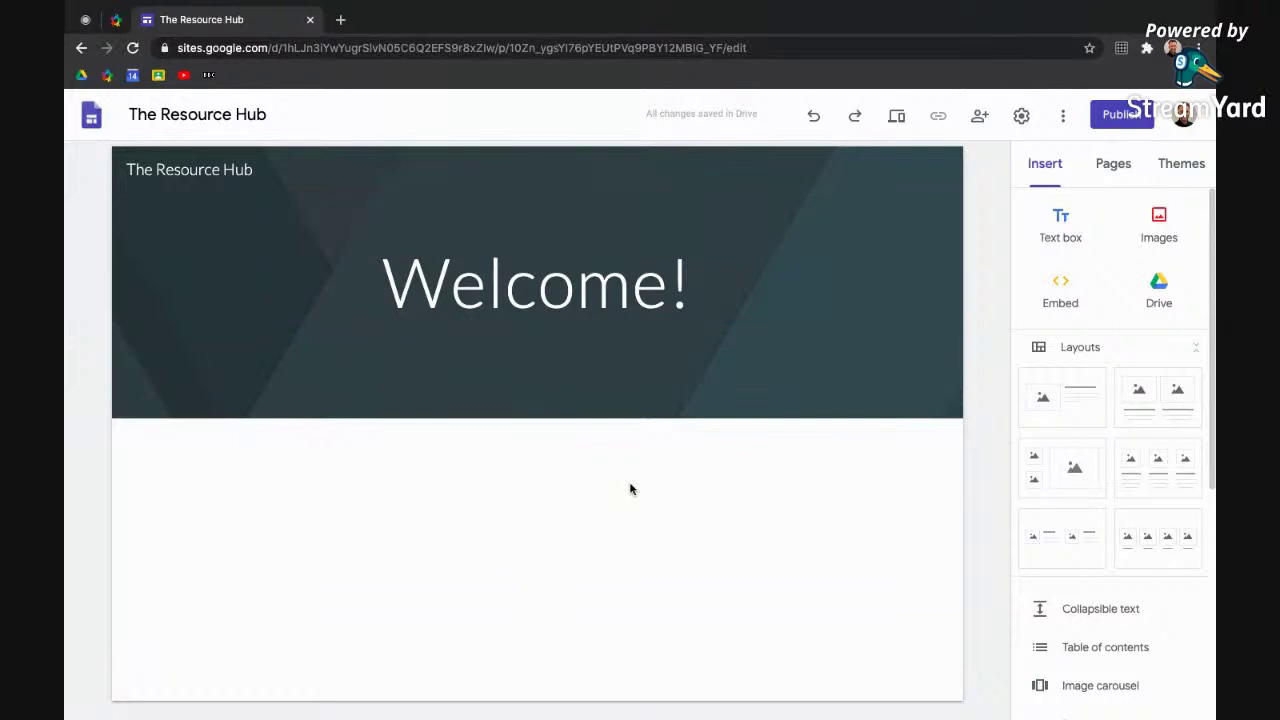
Change the header image to the gallery photo of a pen on a blue notebook beside a tablet
mouse_move(414, 346)
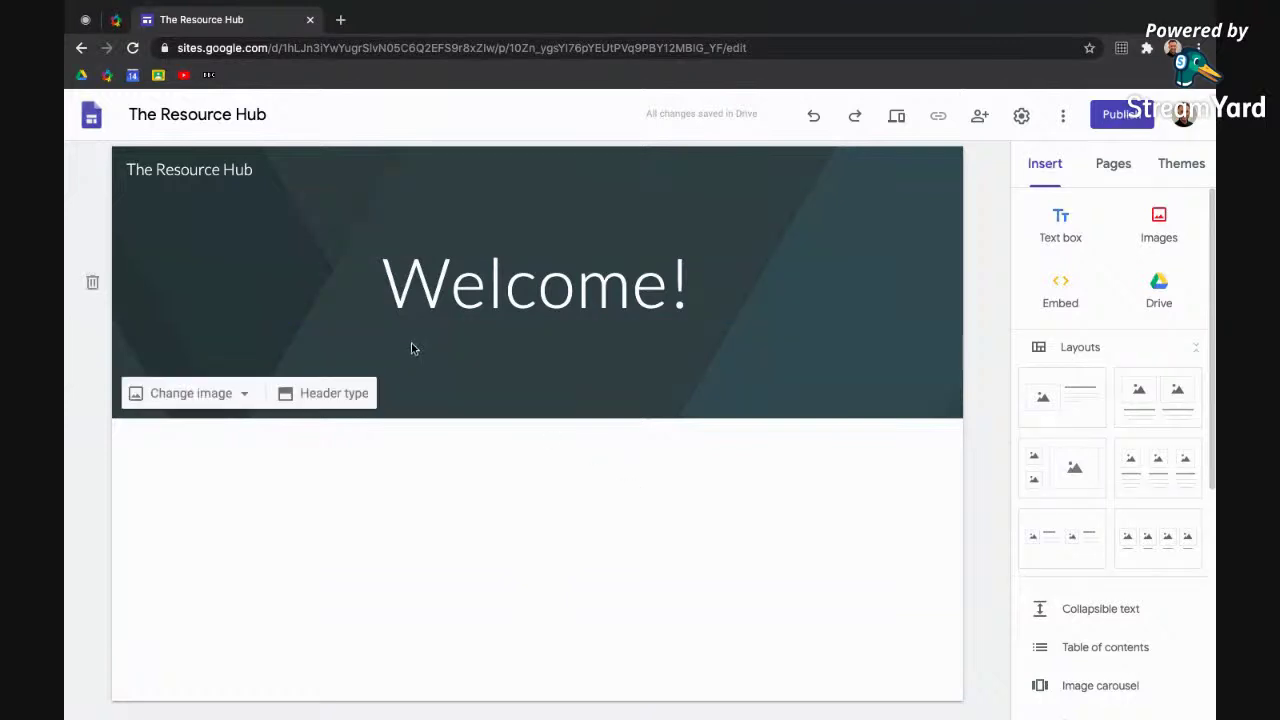
click(218, 394)
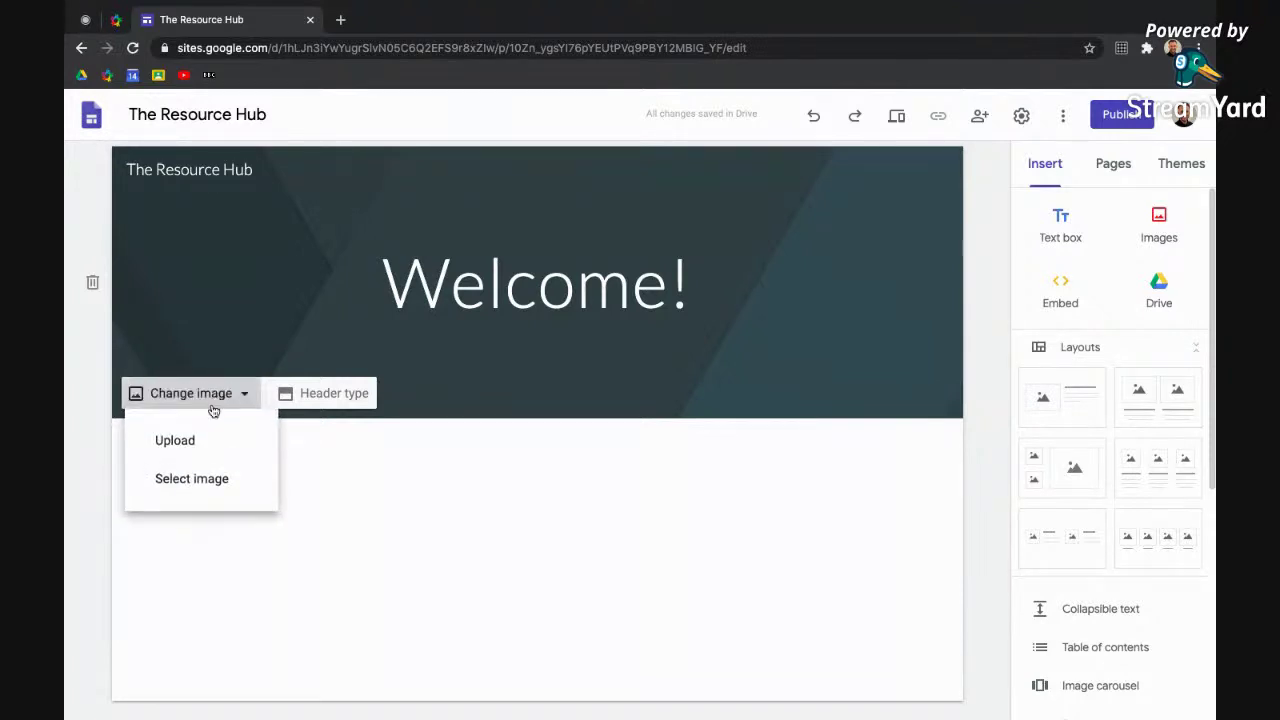
click(214, 482)
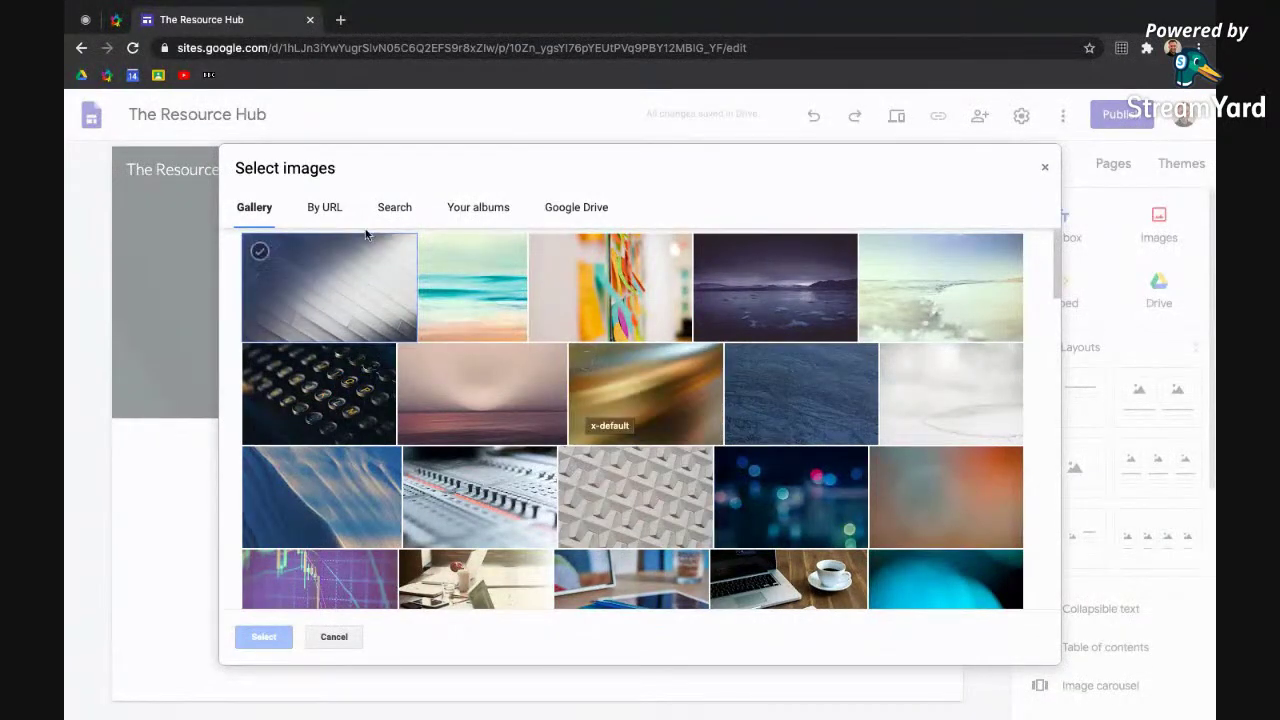
scroll(616, 336, down, 2)
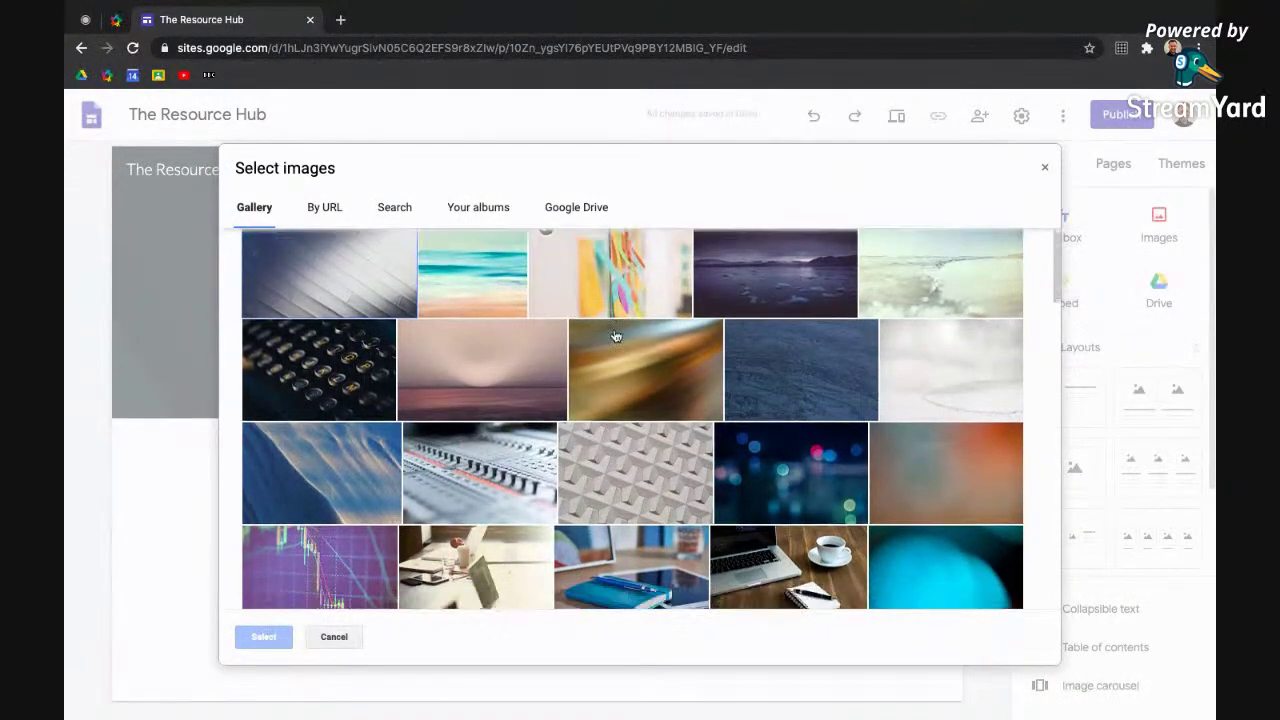
scroll(616, 336, down, 3)
click(625, 390)
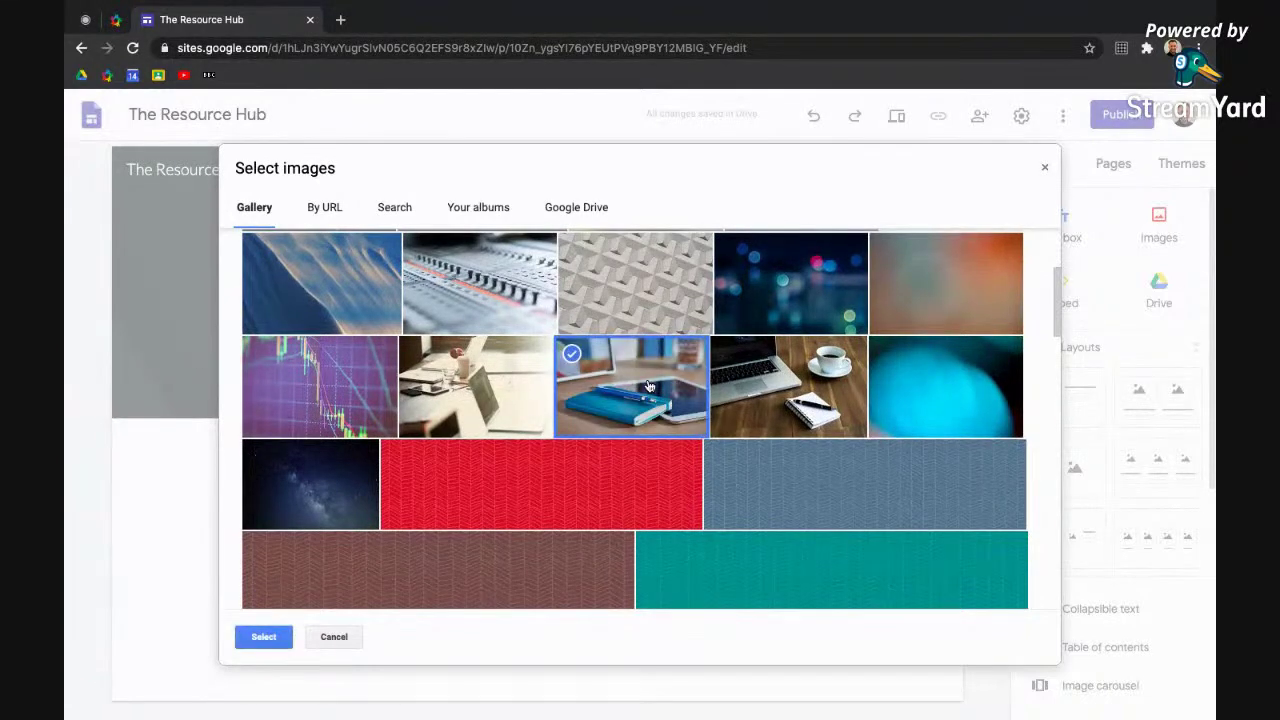
click(250, 636)
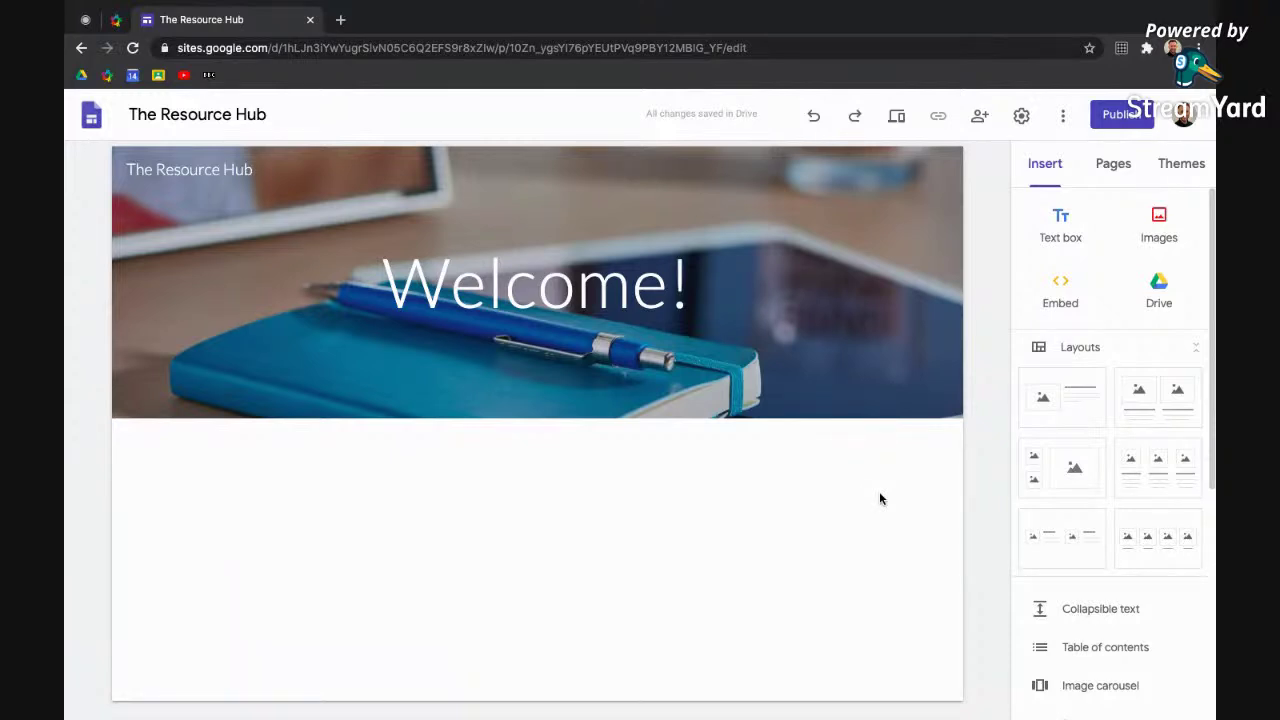
Browse the site themes, try Vision, and apply the Diplomat theme
click(1182, 172)
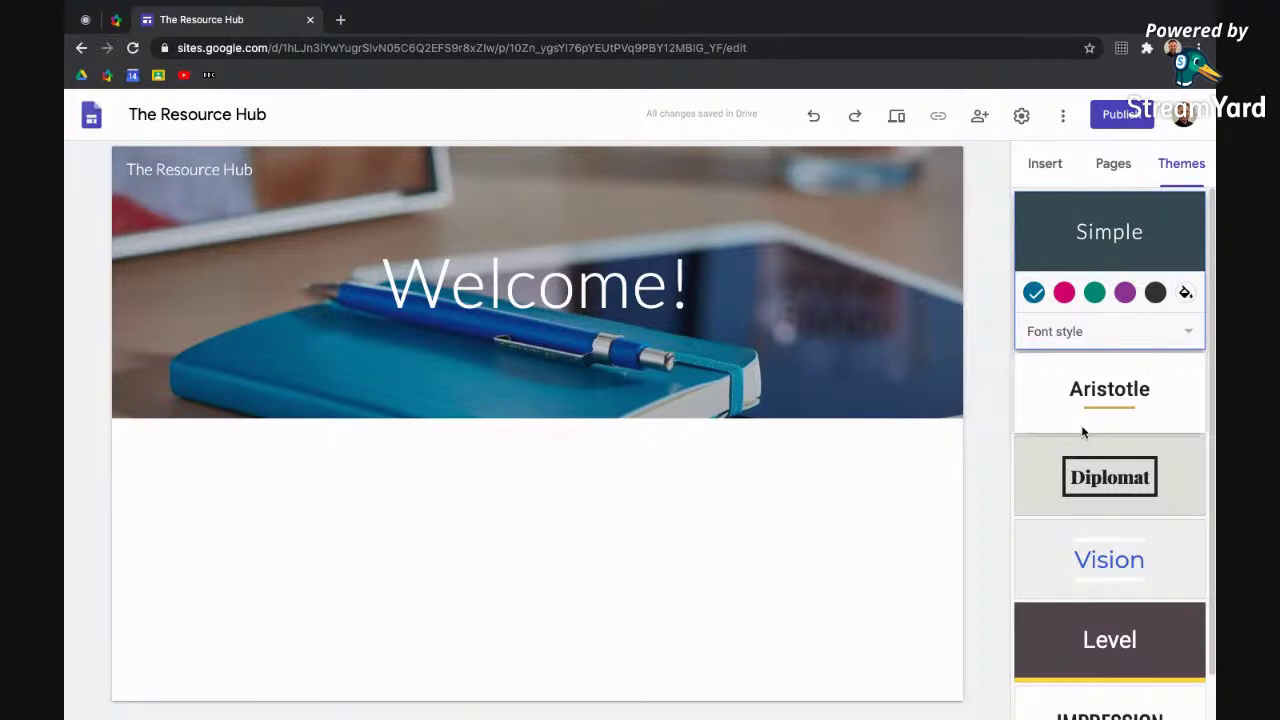
scroll(1078, 522, down, 1)
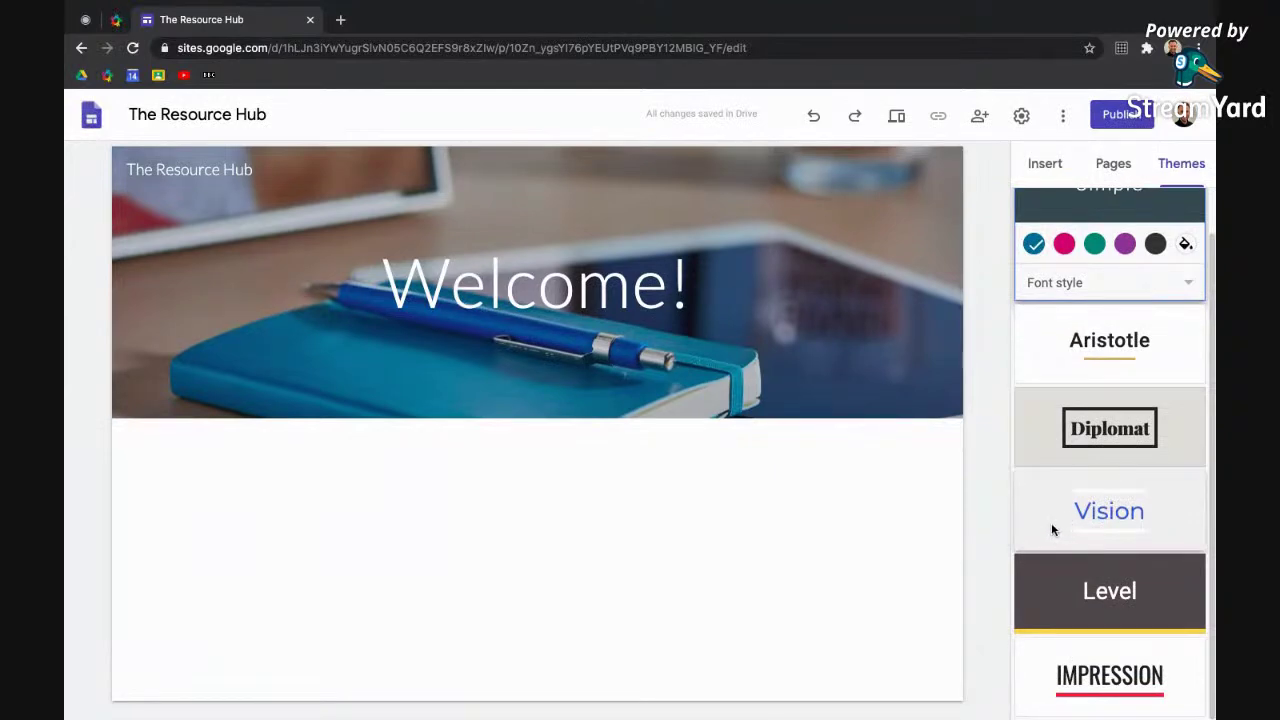
scroll(1051, 522, up, 1)
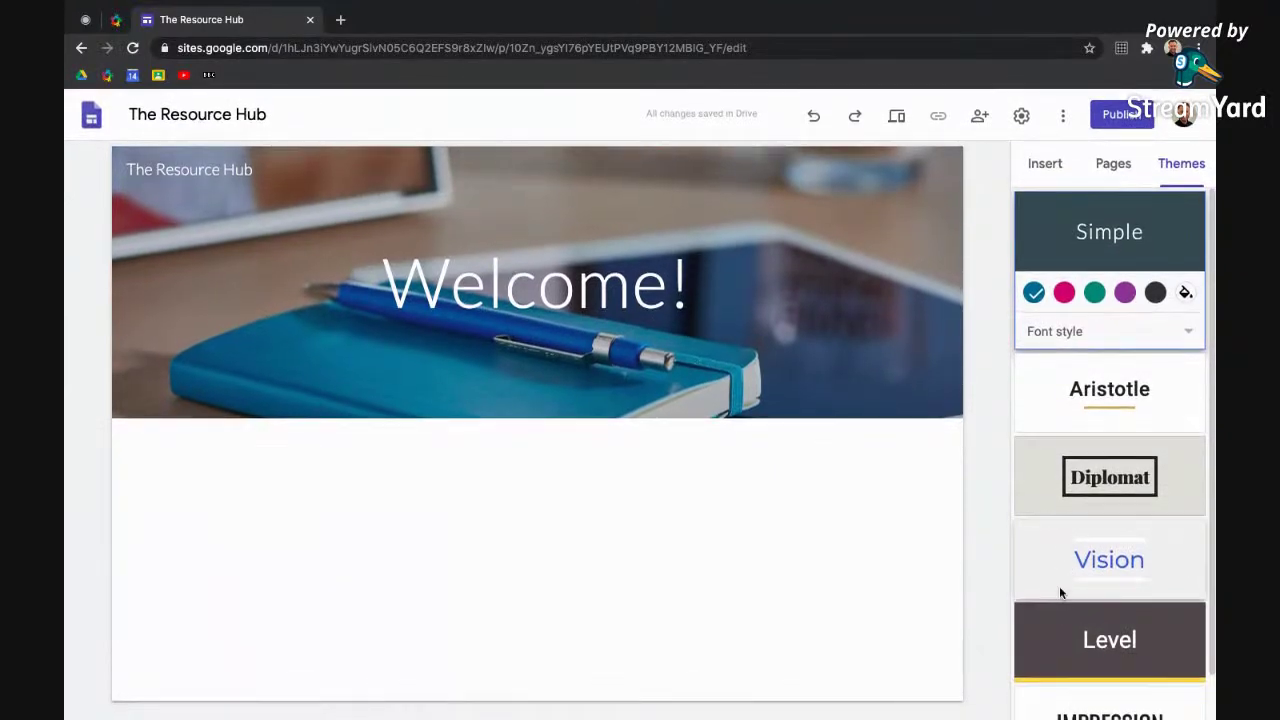
click(1052, 562)
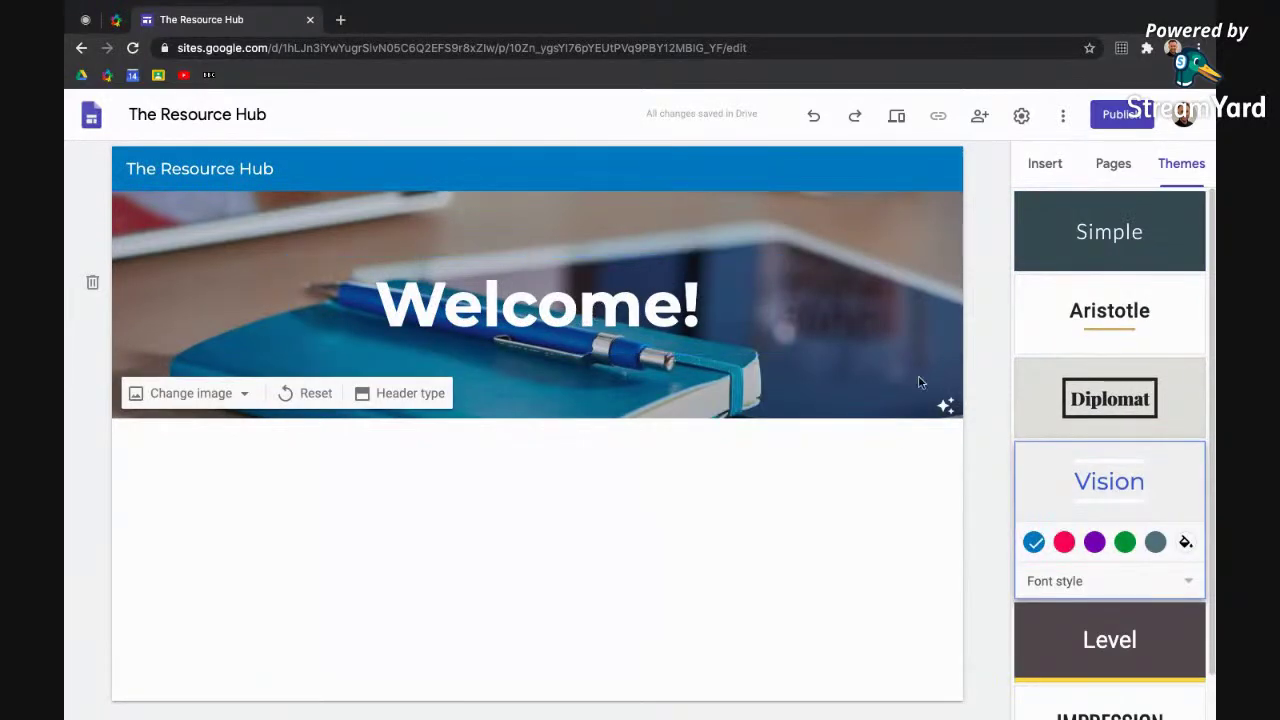
click(1042, 412)
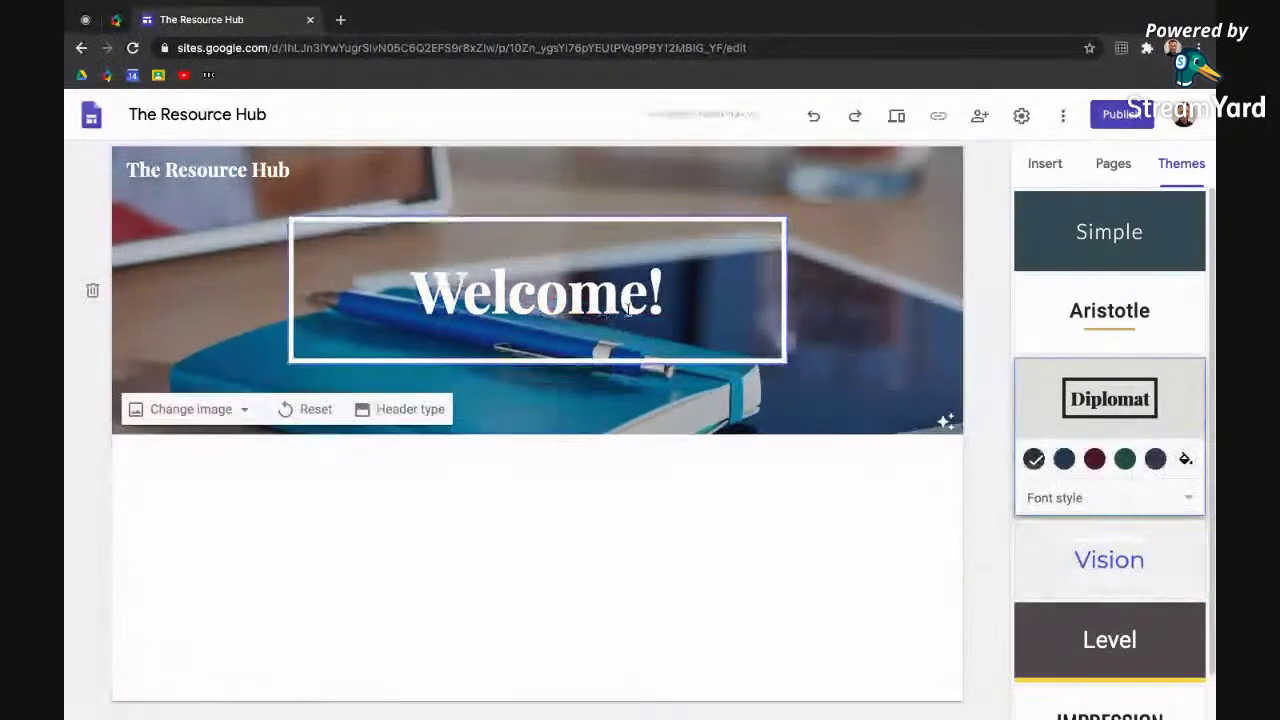
Set the Diplomat theme's font style to Heavy and its custom colour to the red #c92a2a
click(1178, 503)
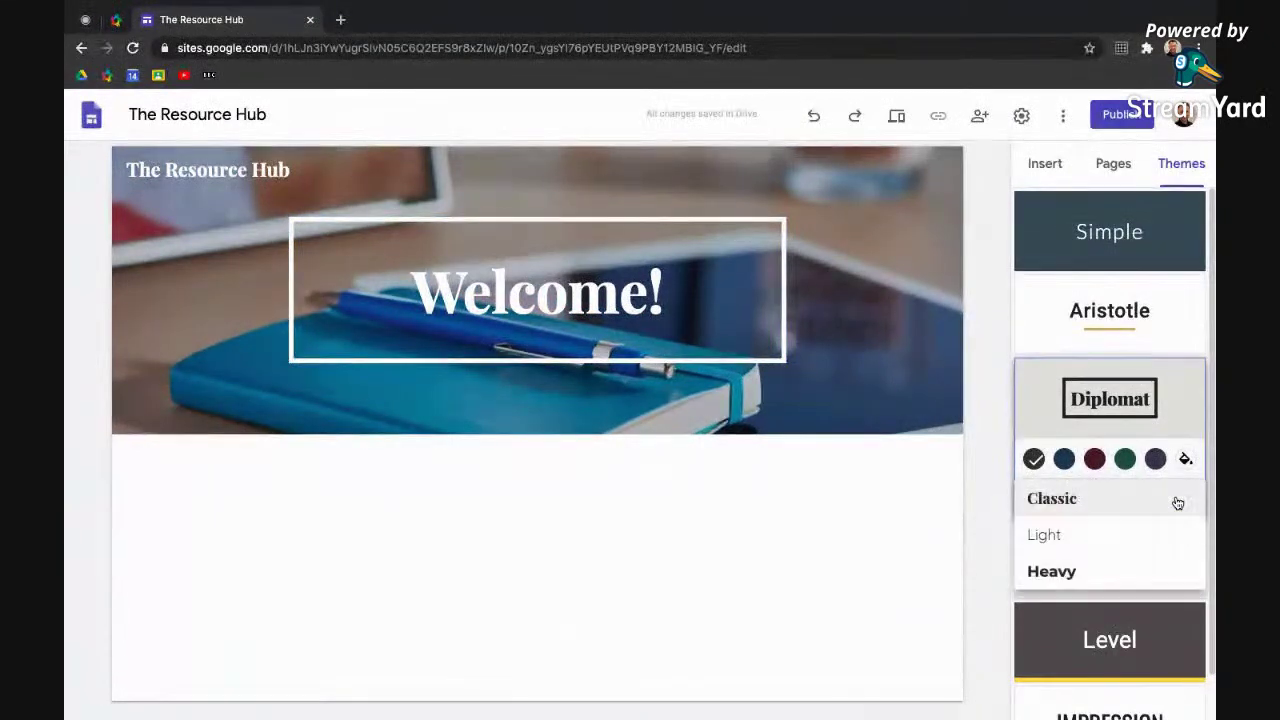
click(1108, 569)
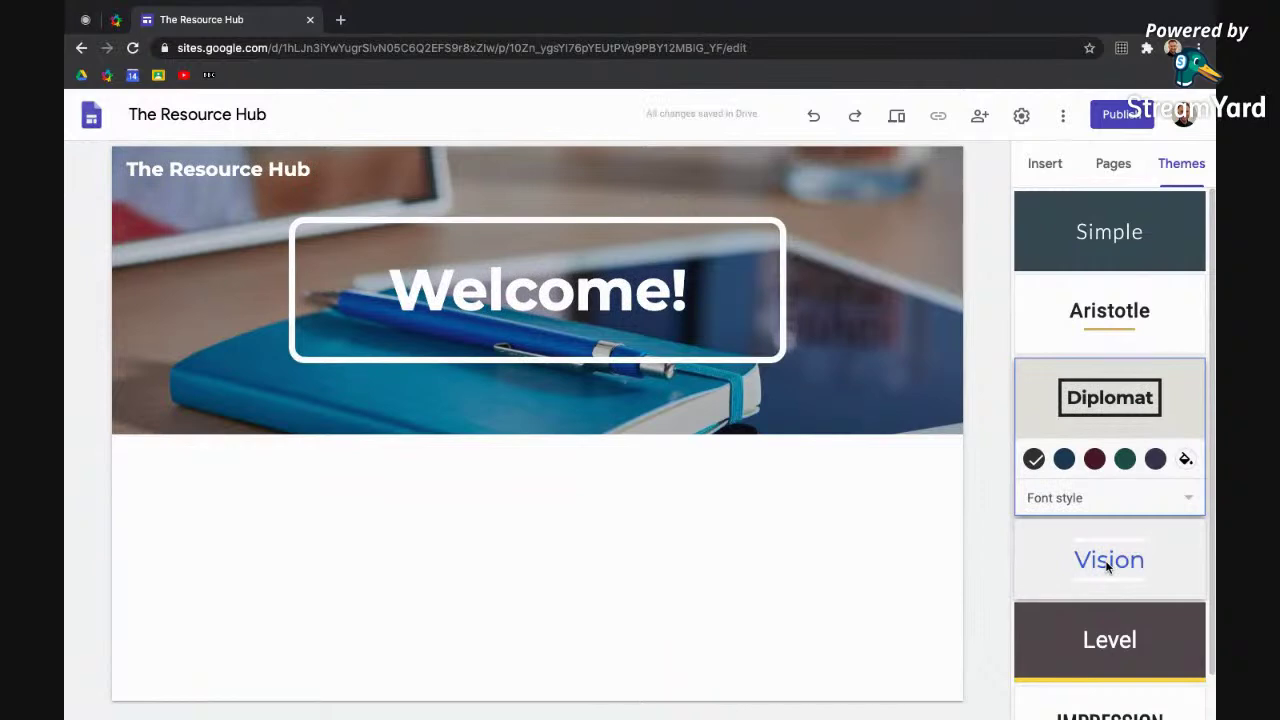
click(1185, 459)
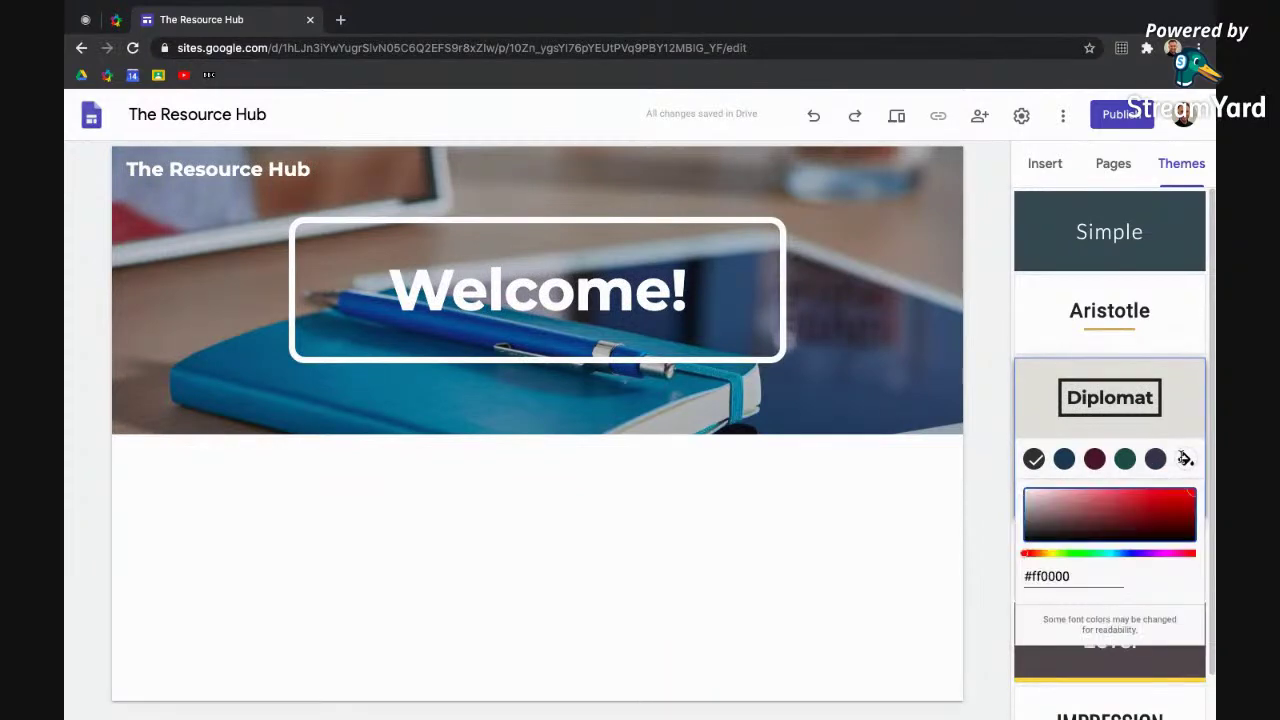
click(1160, 502)
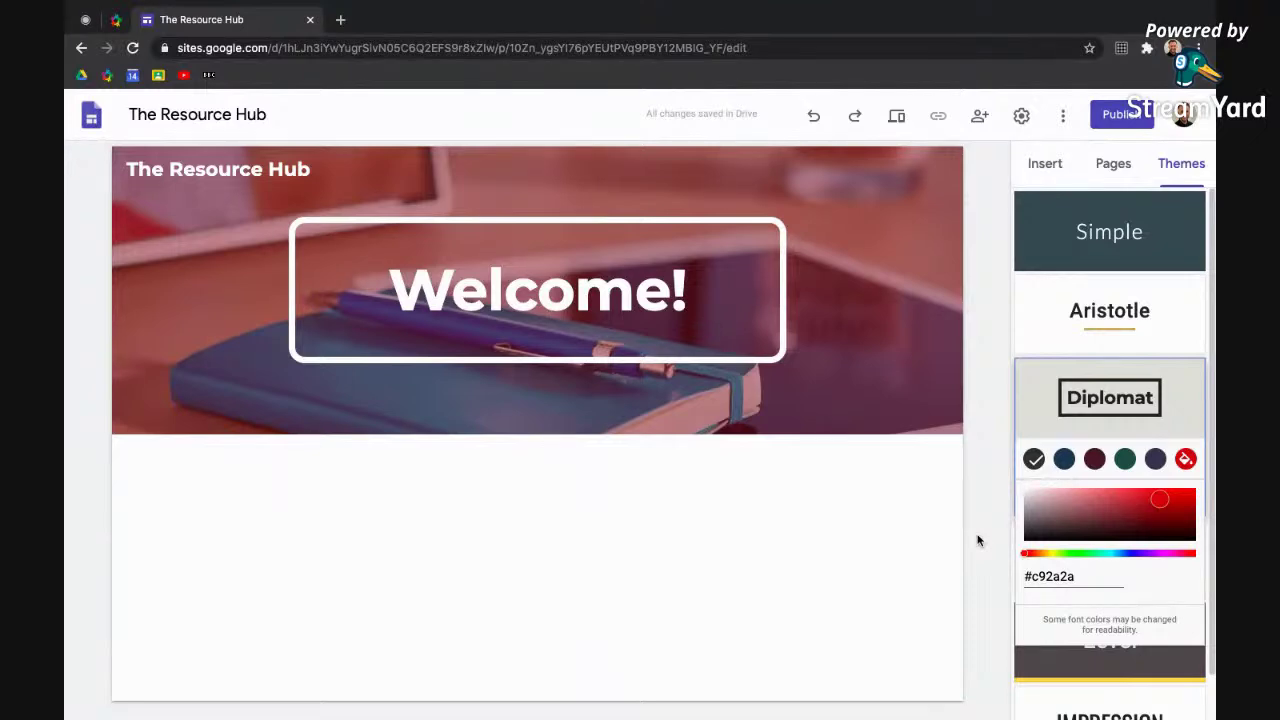
Insert a text box below the header and enter the teacher's name followed by "Class 2020-21"
click(1041, 168)
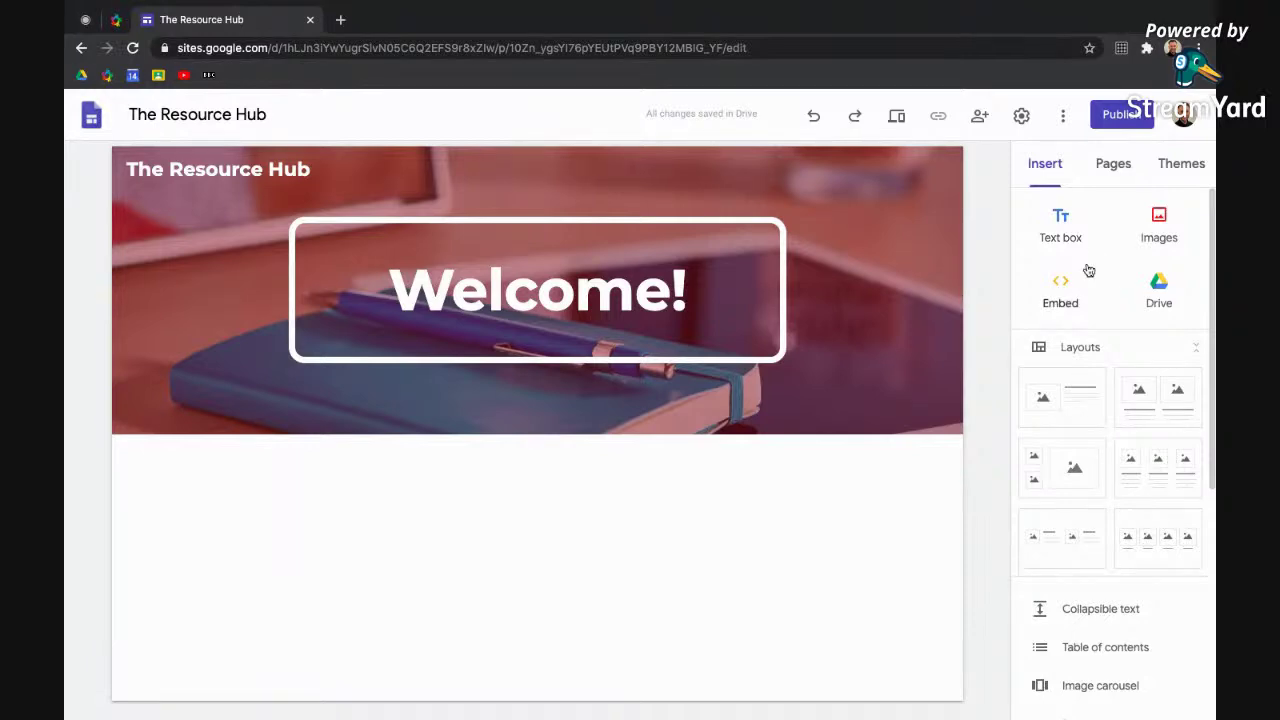
click(1062, 220)
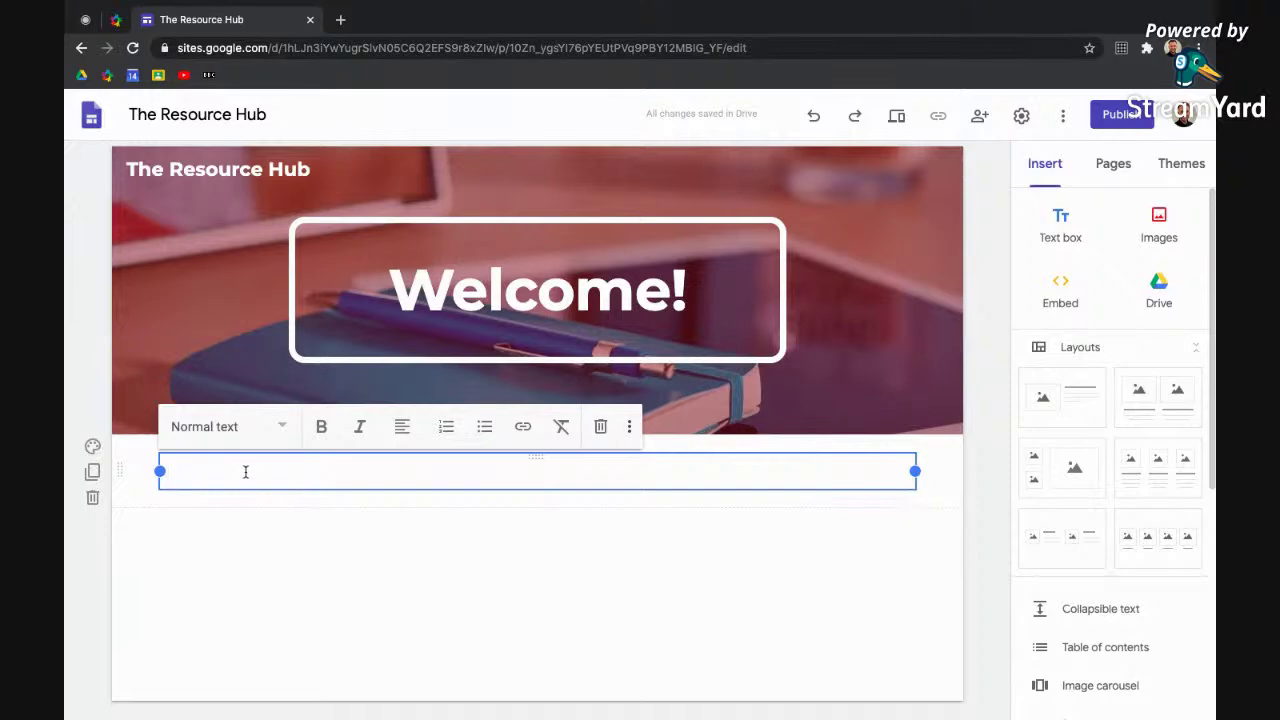
text(Mr Evans' Class 2020-21)
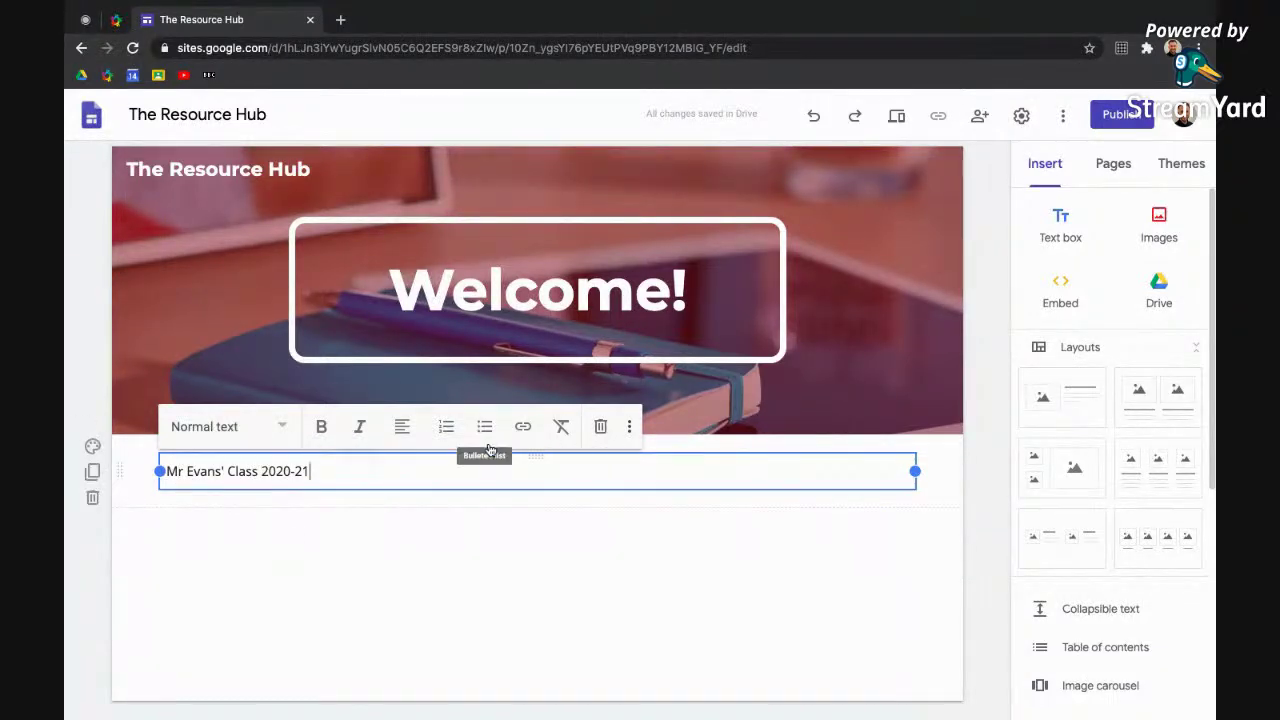
Make the class name line bold, centre it and apply the Heading text style
key(ctrl+a)
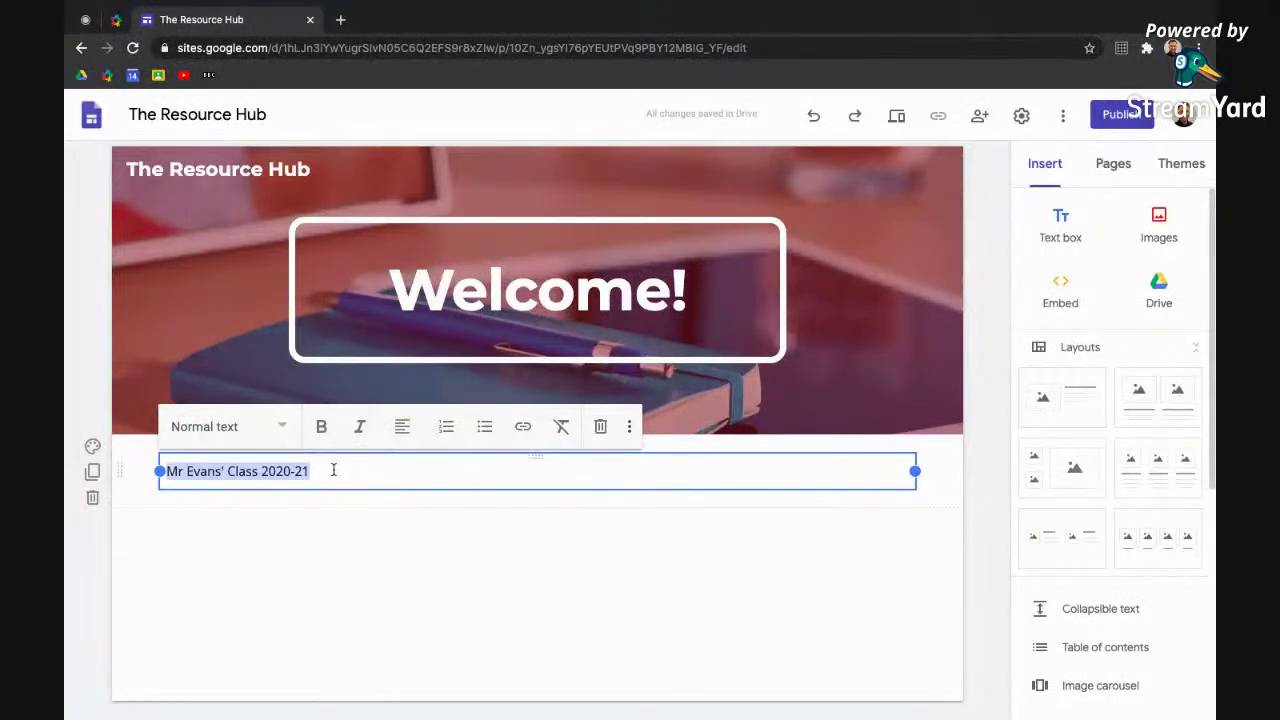
click(321, 426)
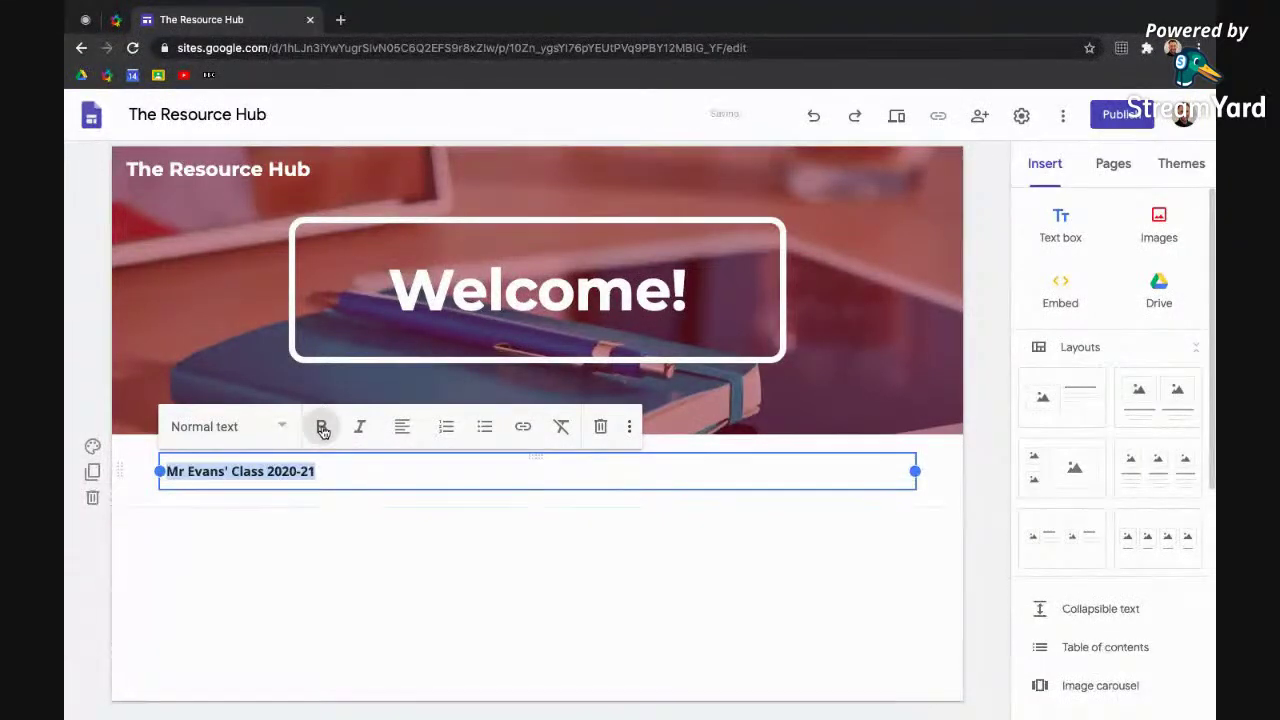
click(402, 426)
click(402, 478)
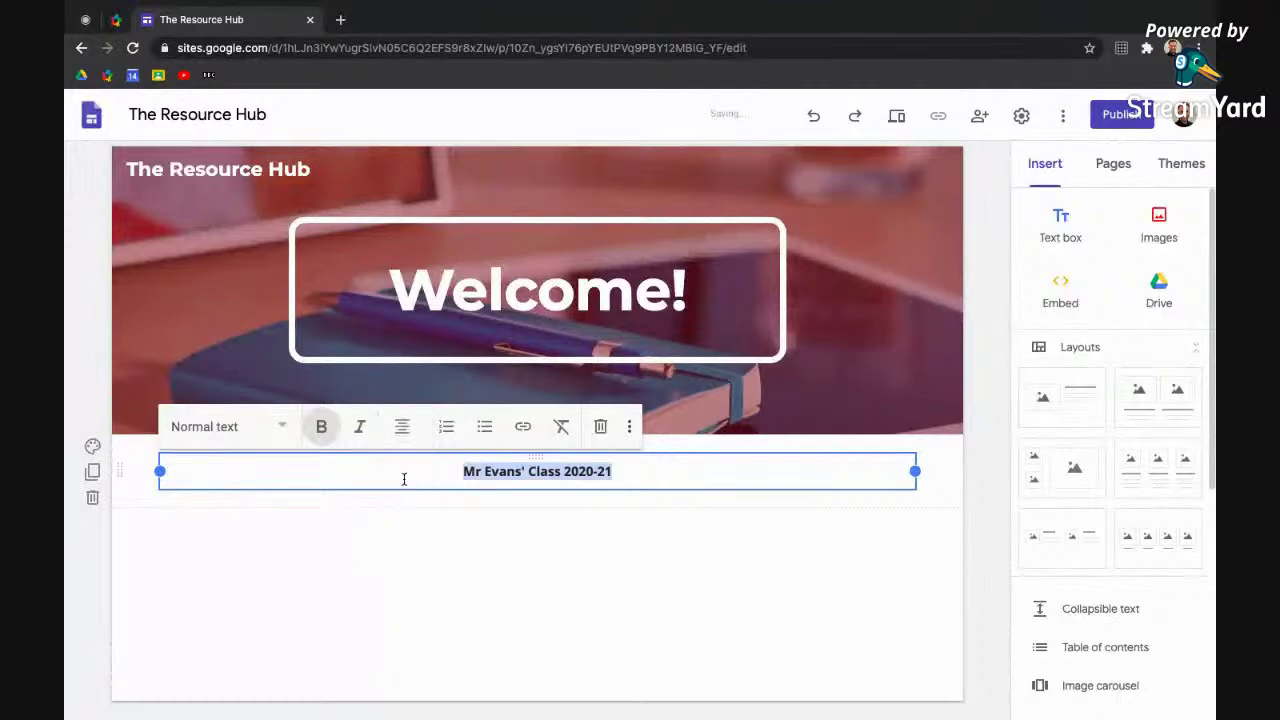
click(275, 427)
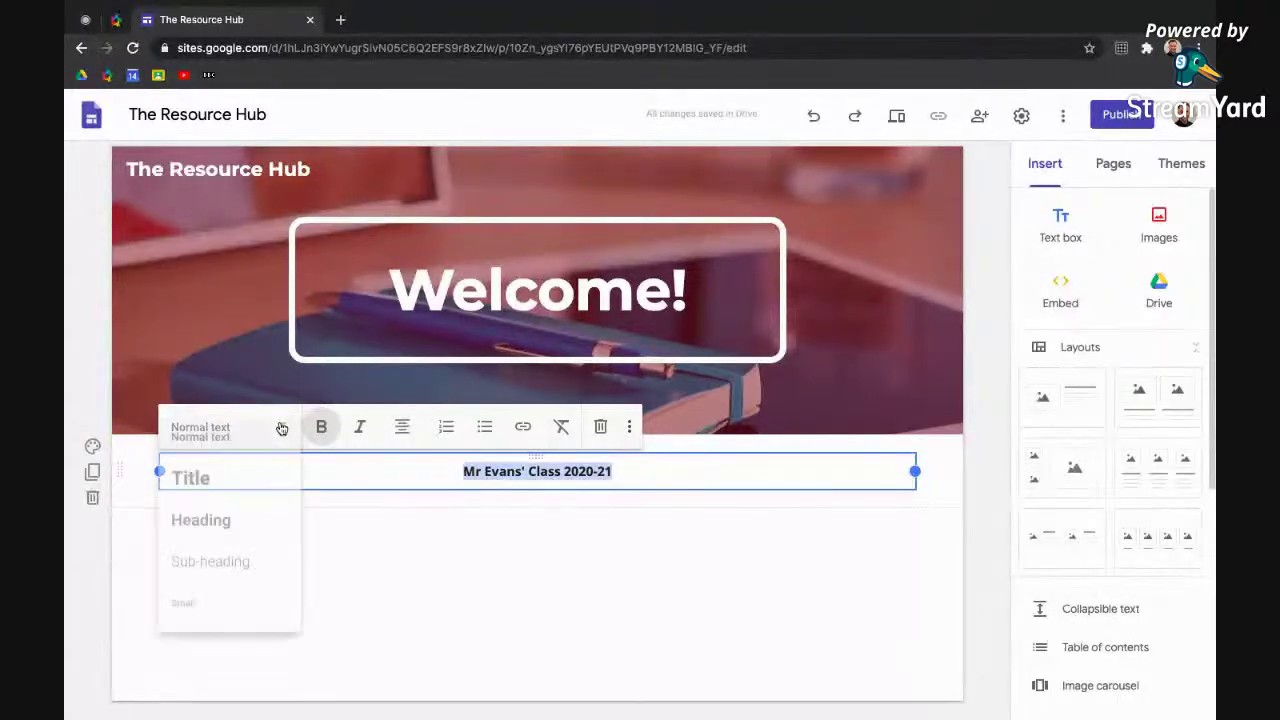
click(228, 520)
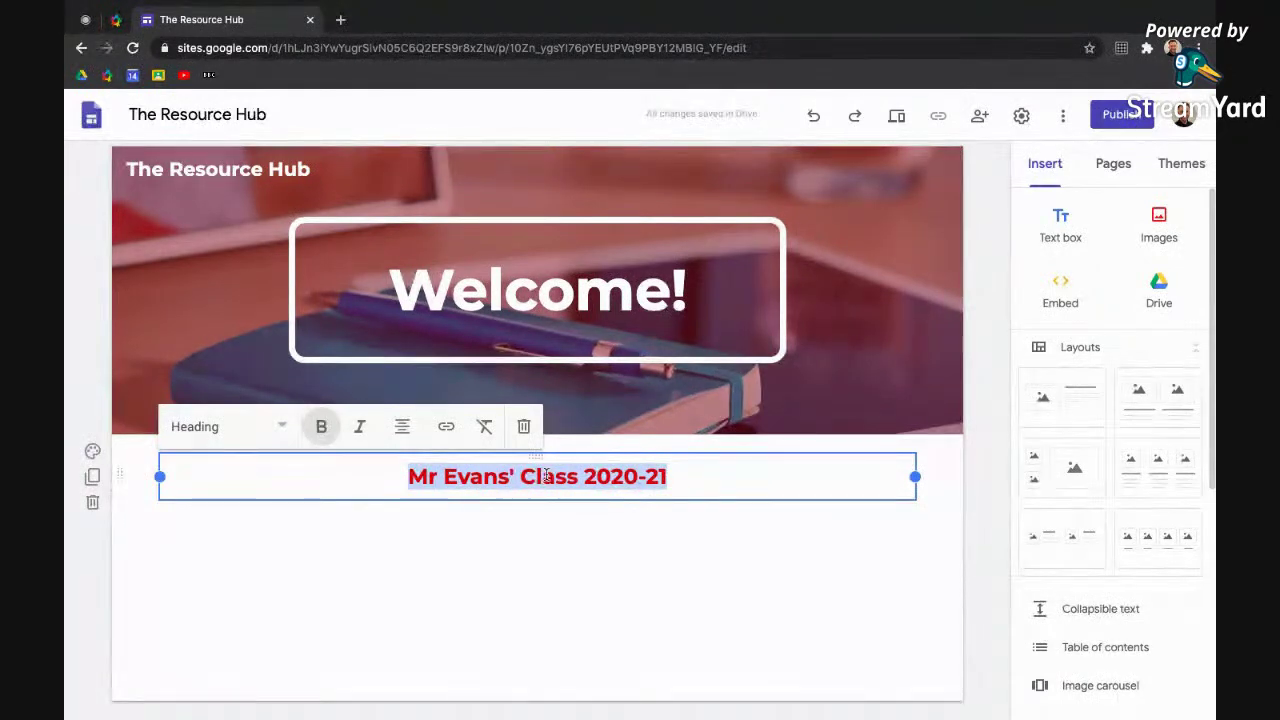
Set the class name section's background to Emphasis 2, and duplicate the section and delete the copy
click(92, 453)
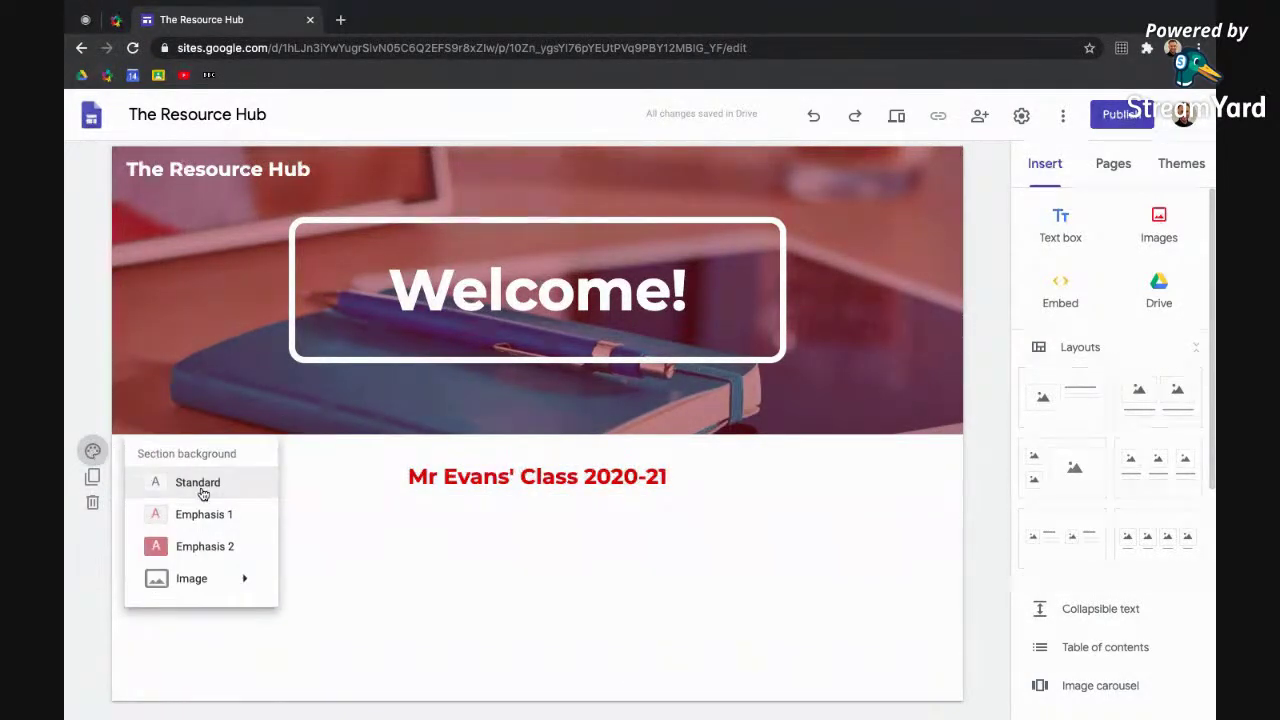
click(208, 547)
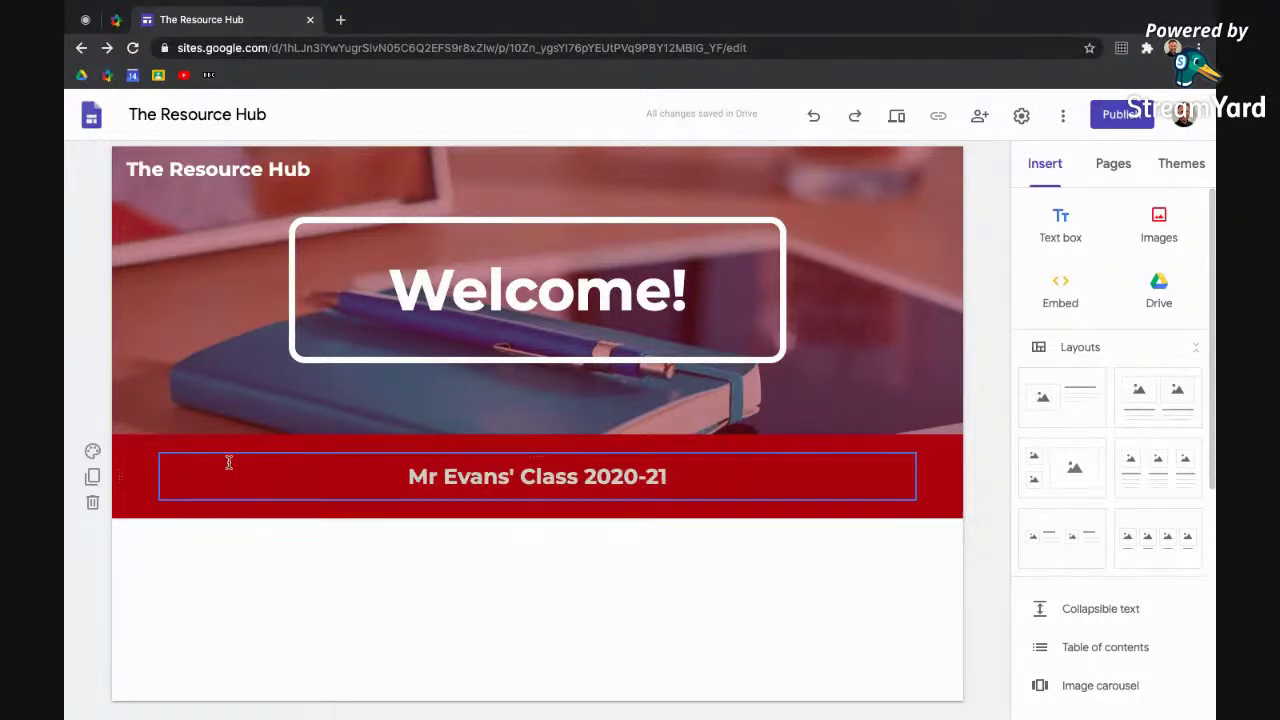
click(92, 479)
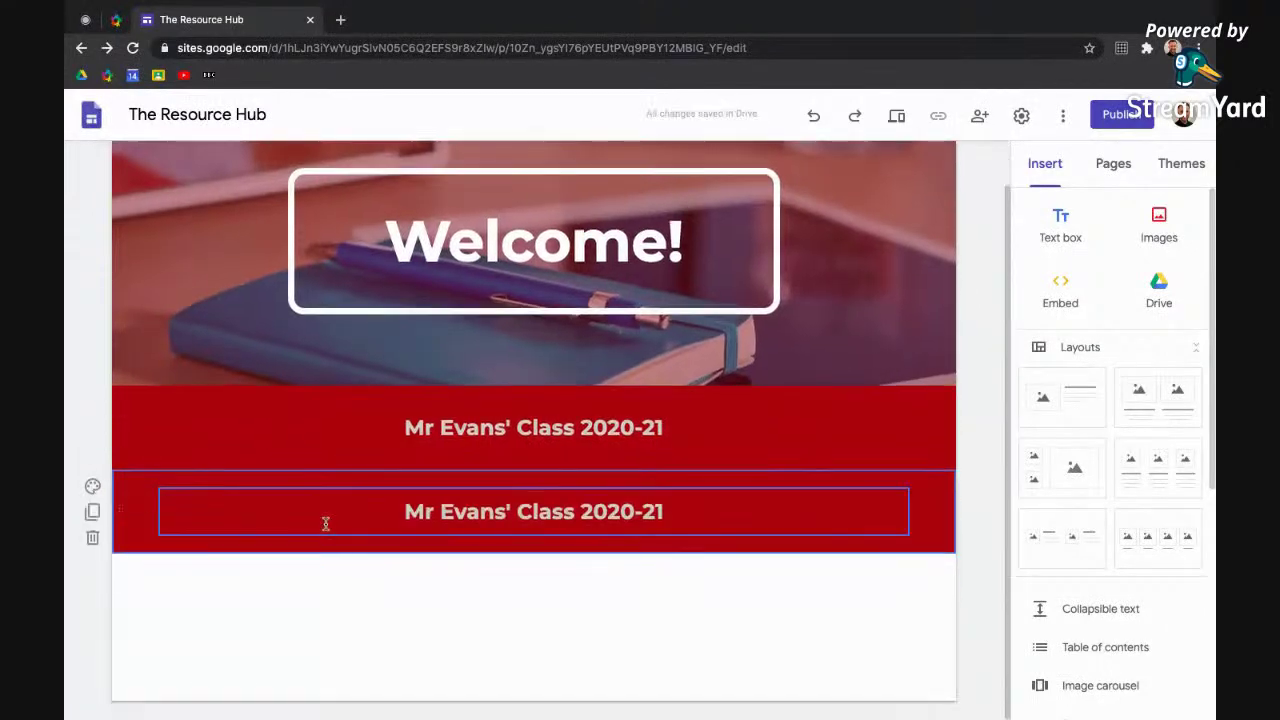
click(92, 540)
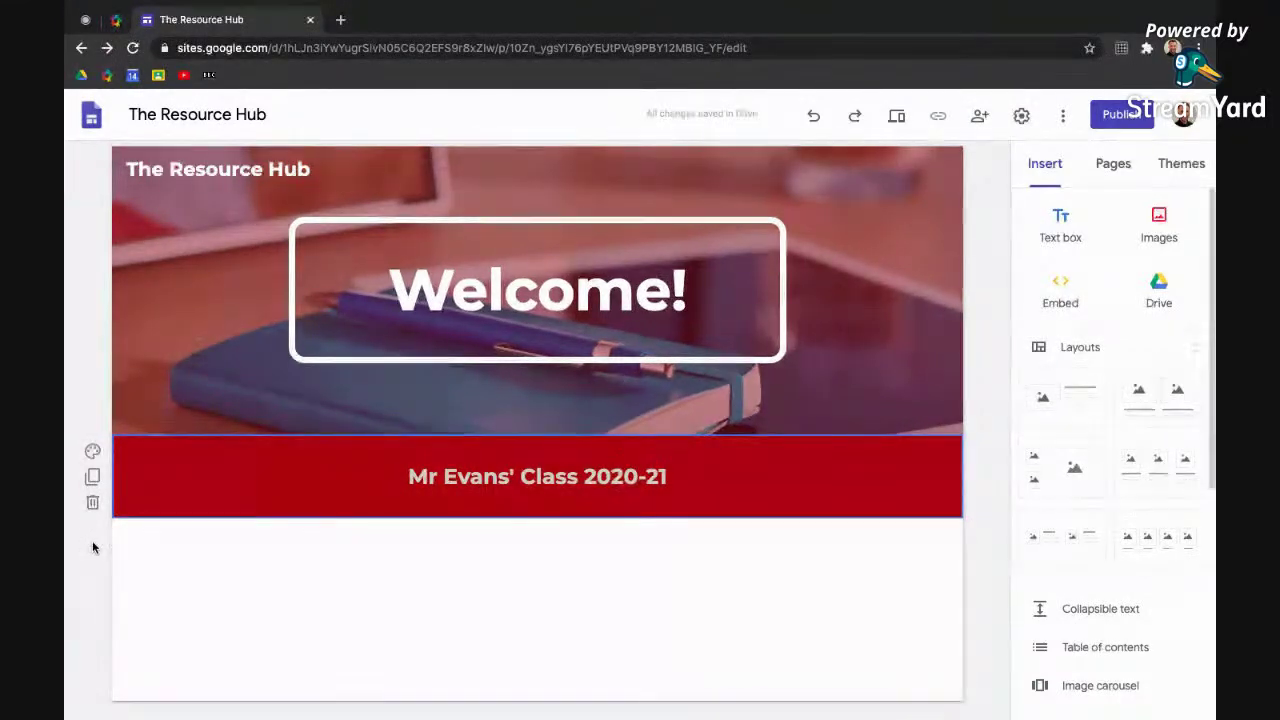
Look at the options for selecting an image and search Google Image Search for "wales"
click(1157, 220)
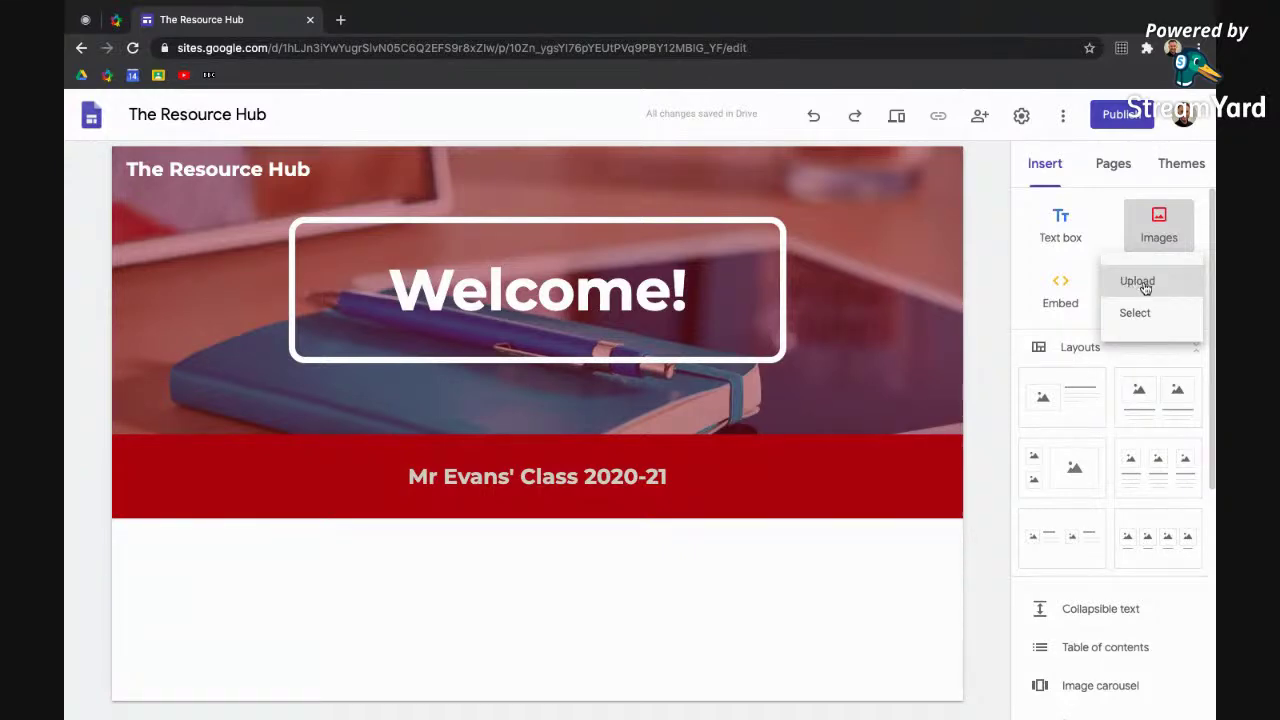
click(1128, 313)
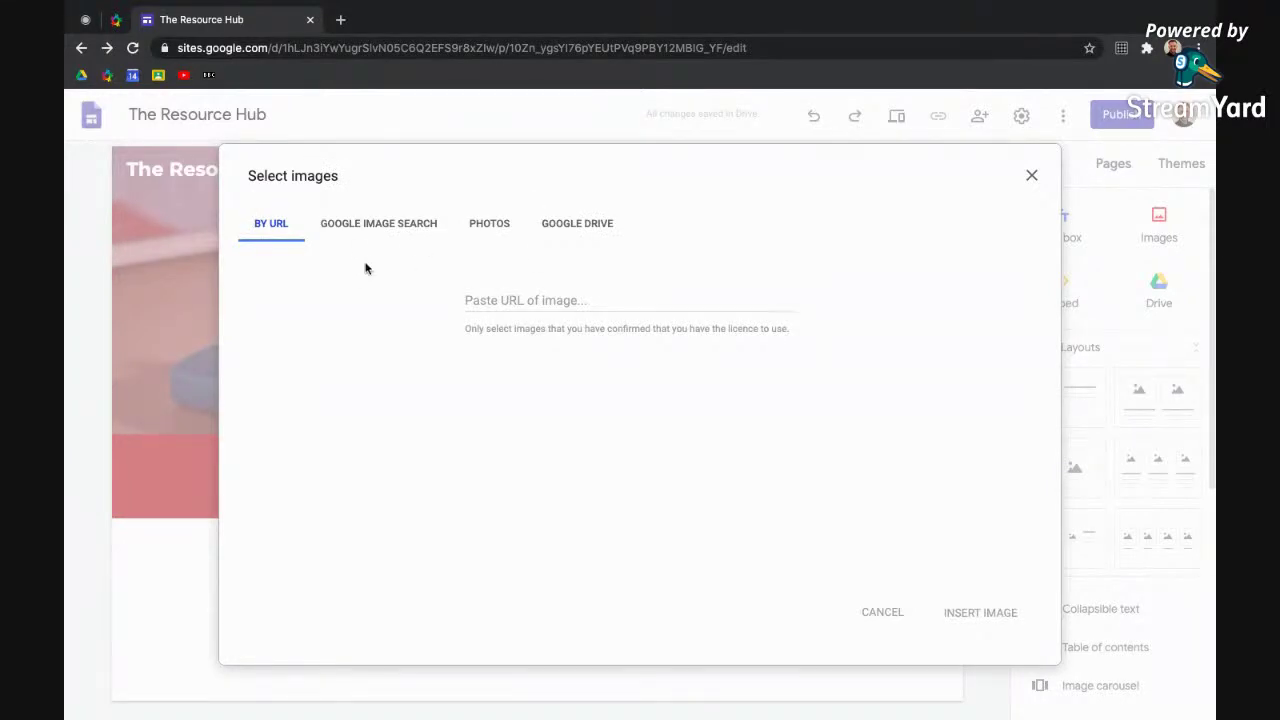
click(509, 299)
click(391, 222)
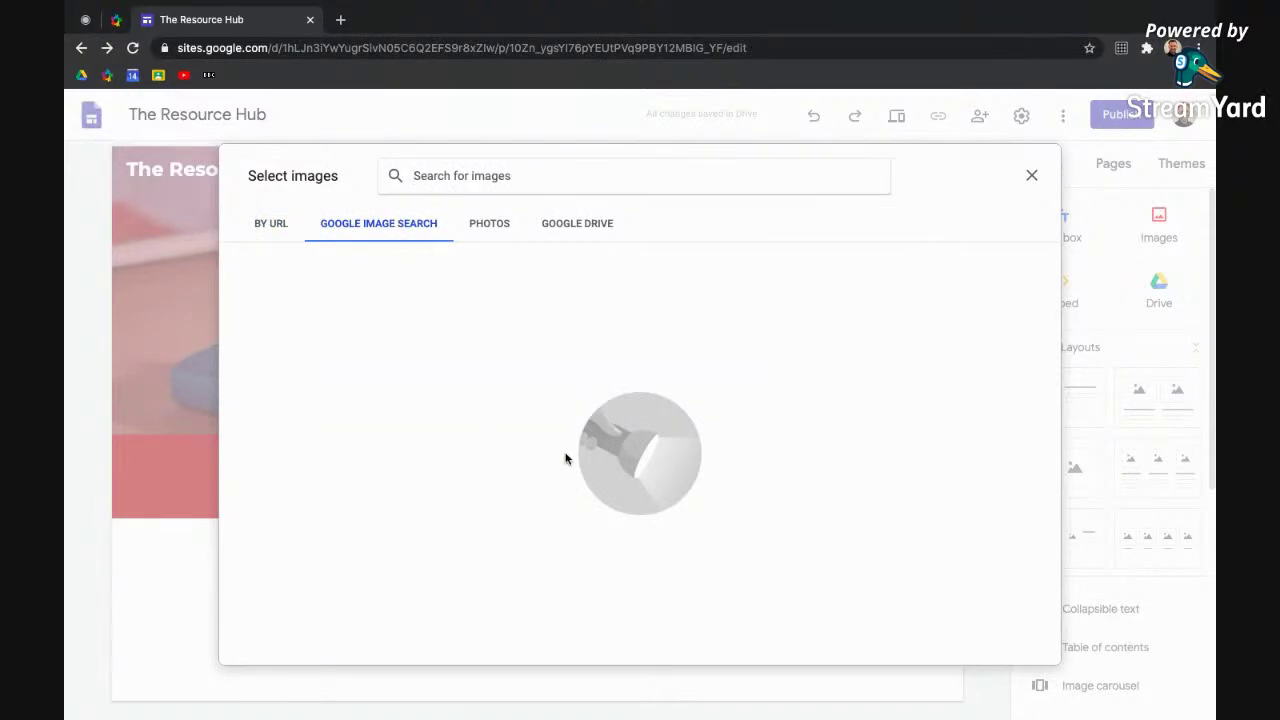
text(wales)
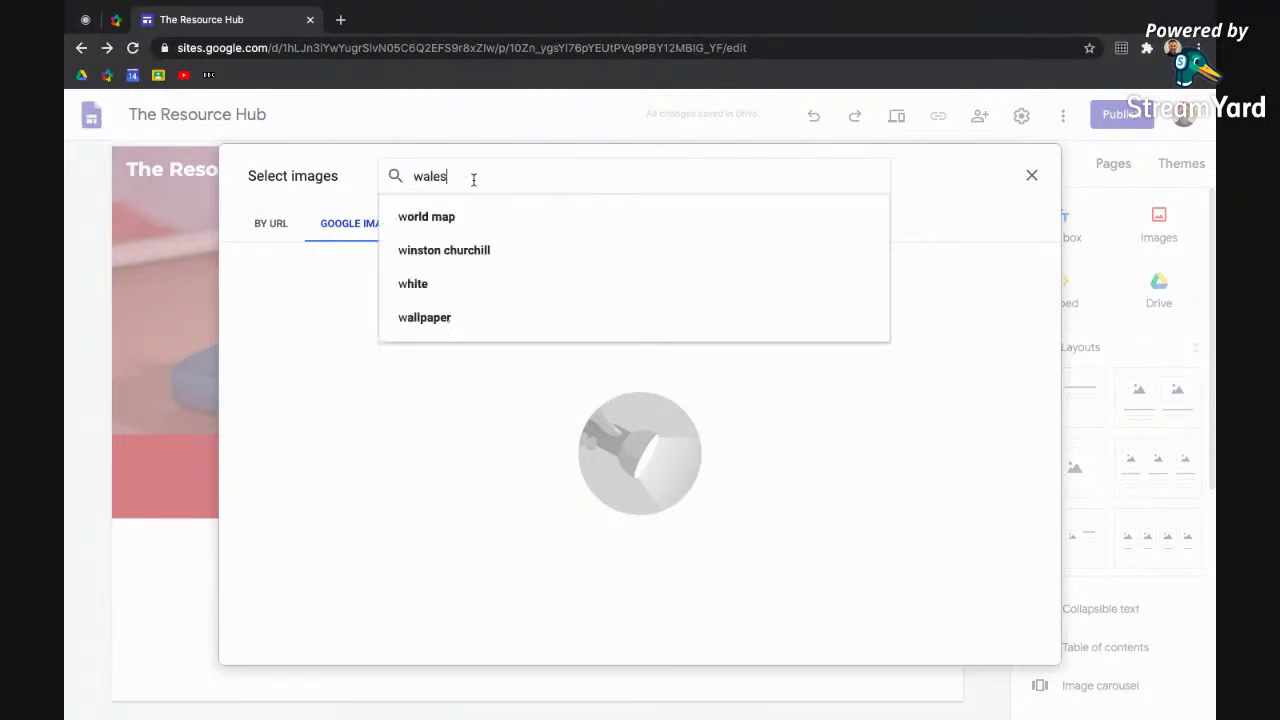
key(Return)
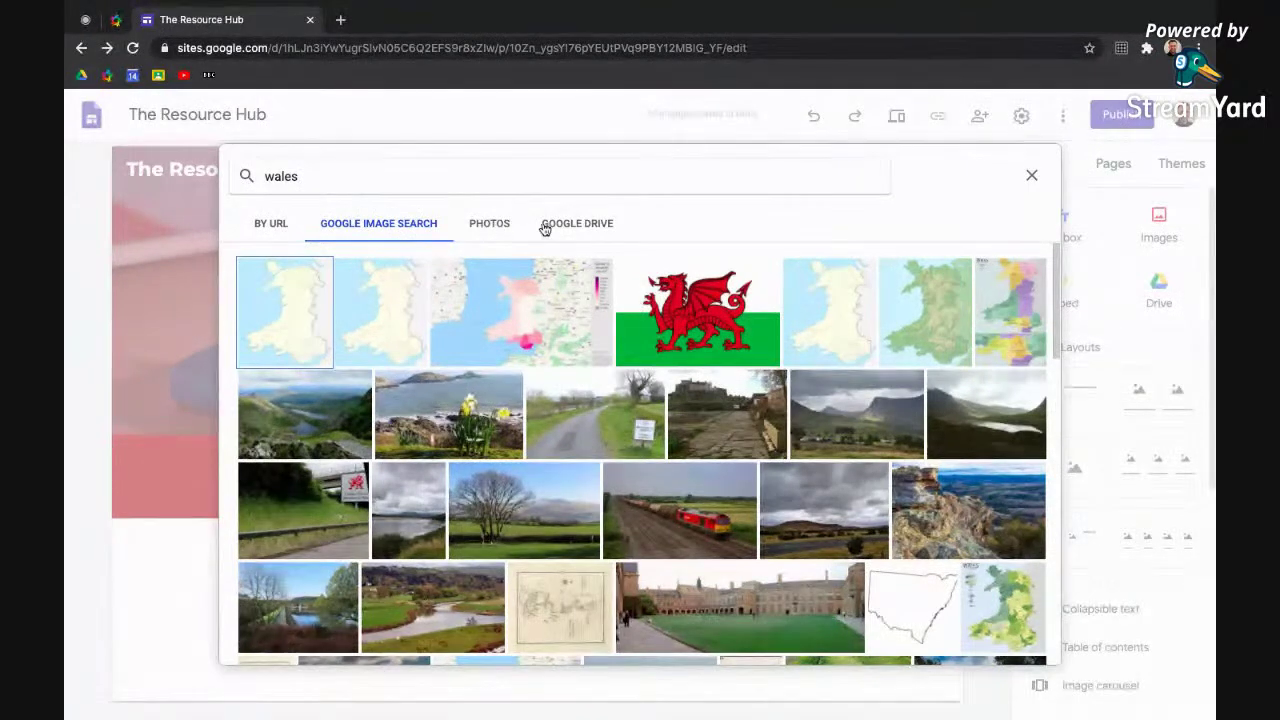
Insert images.png from My Drive below the class banner, try it centred and return it to the row's left edge
click(578, 224)
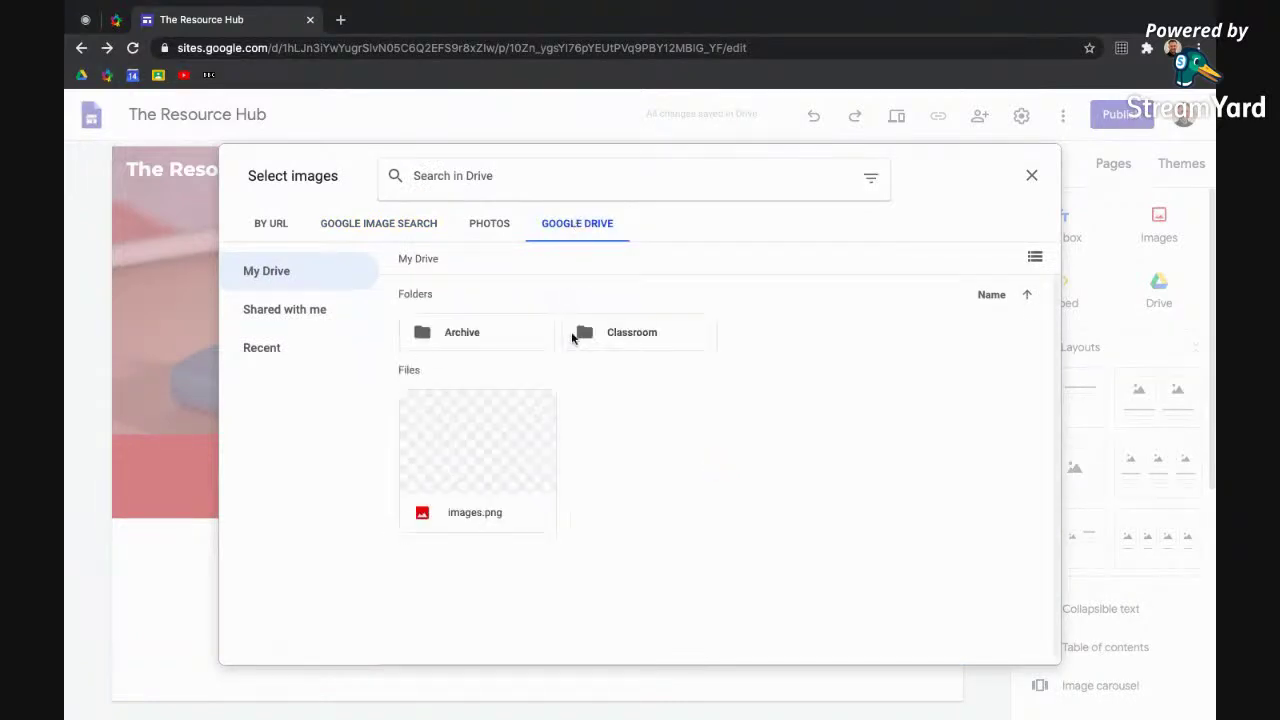
click(491, 437)
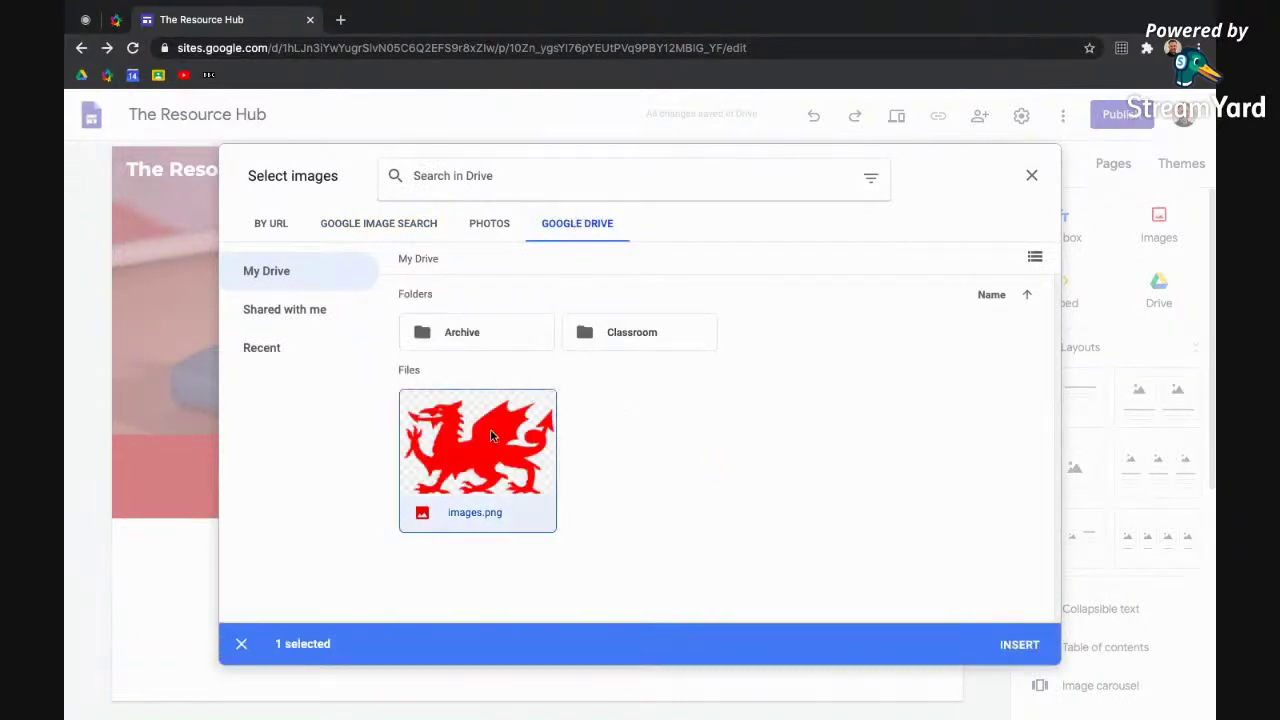
click(1020, 645)
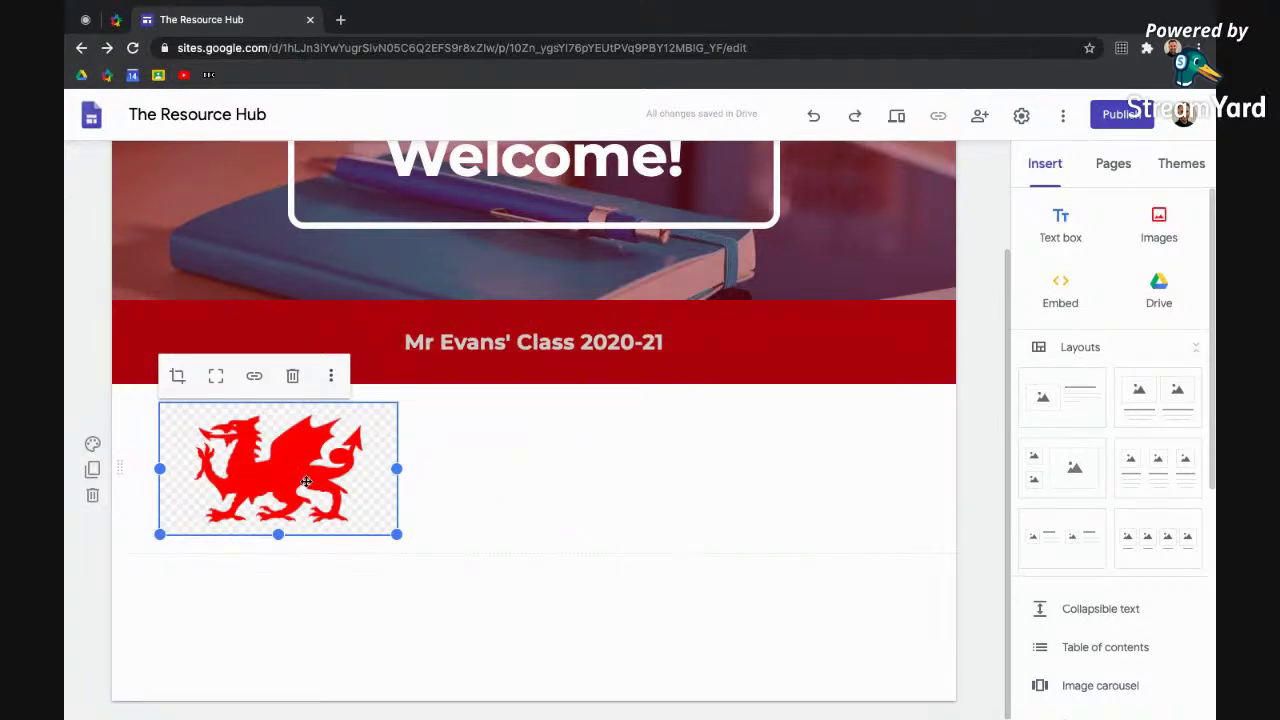
drag(305, 481, 540, 466)
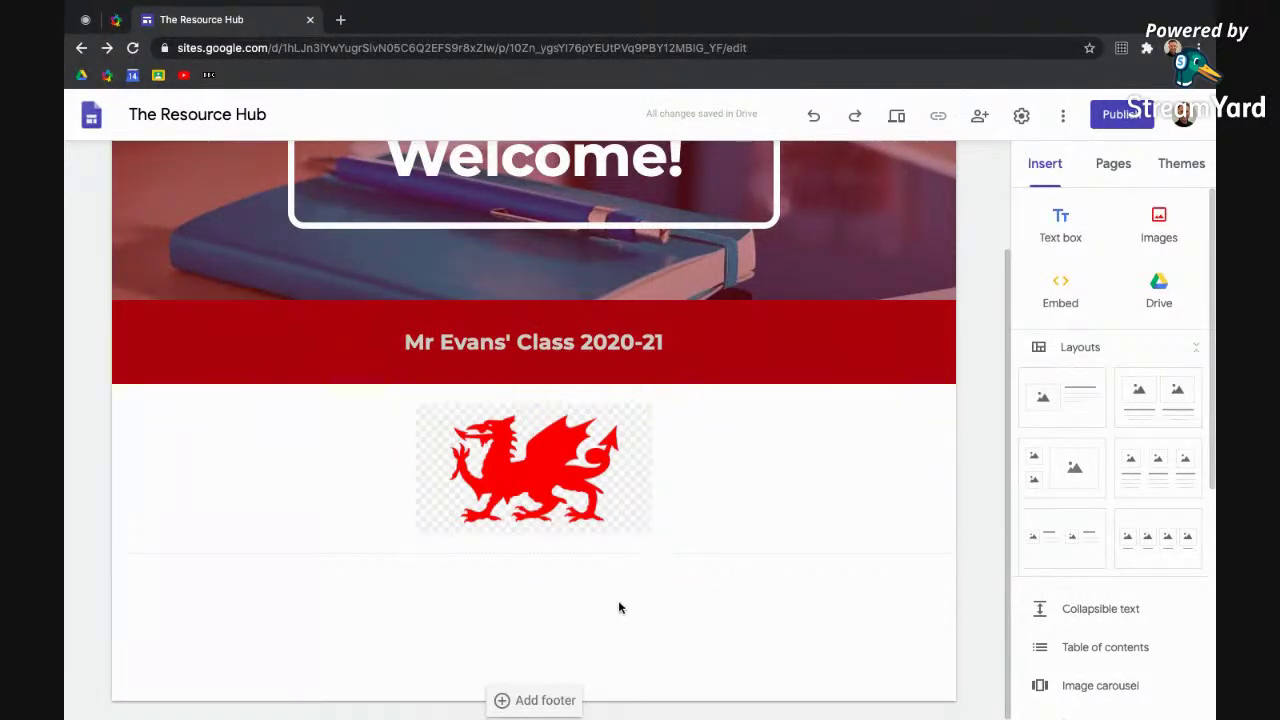
click(600, 465)
drag(600, 465, 263, 452)
Insert a text box below the dragon image and try to move it up beside the image
click(1060, 237)
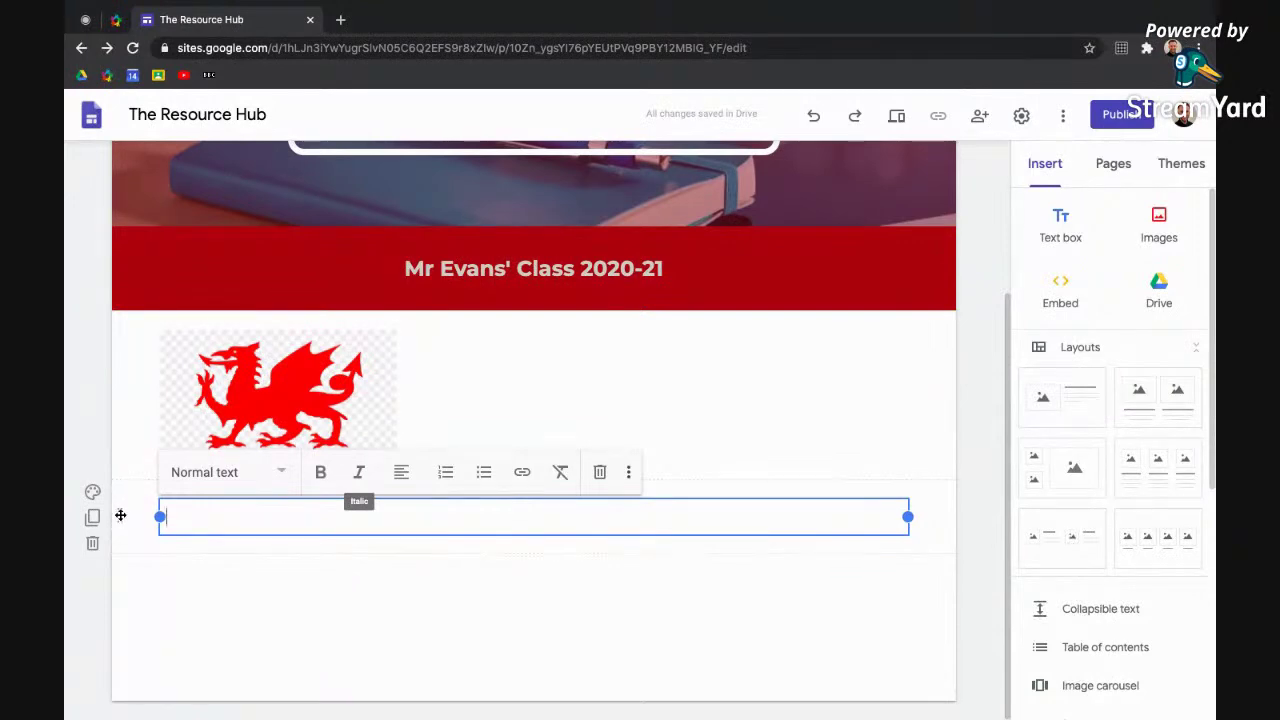
drag(120, 515, 340, 406)
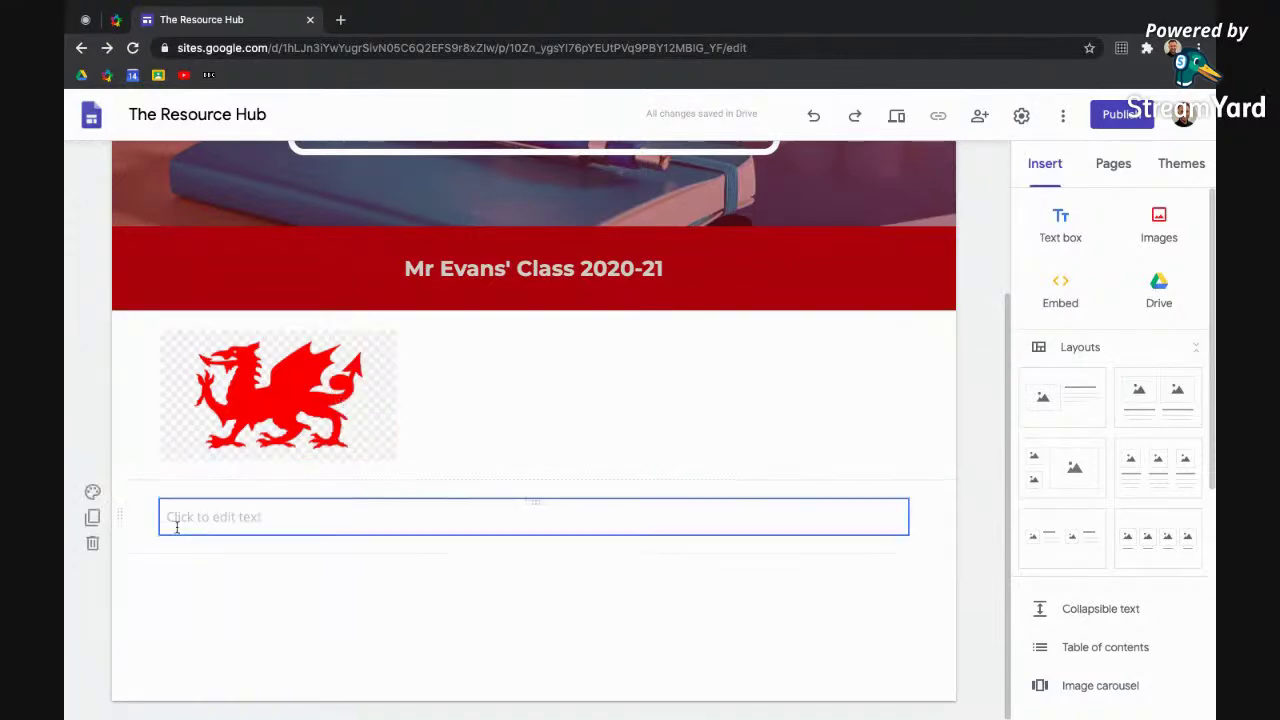
drag(114, 514, 407, 510)
click(283, 385)
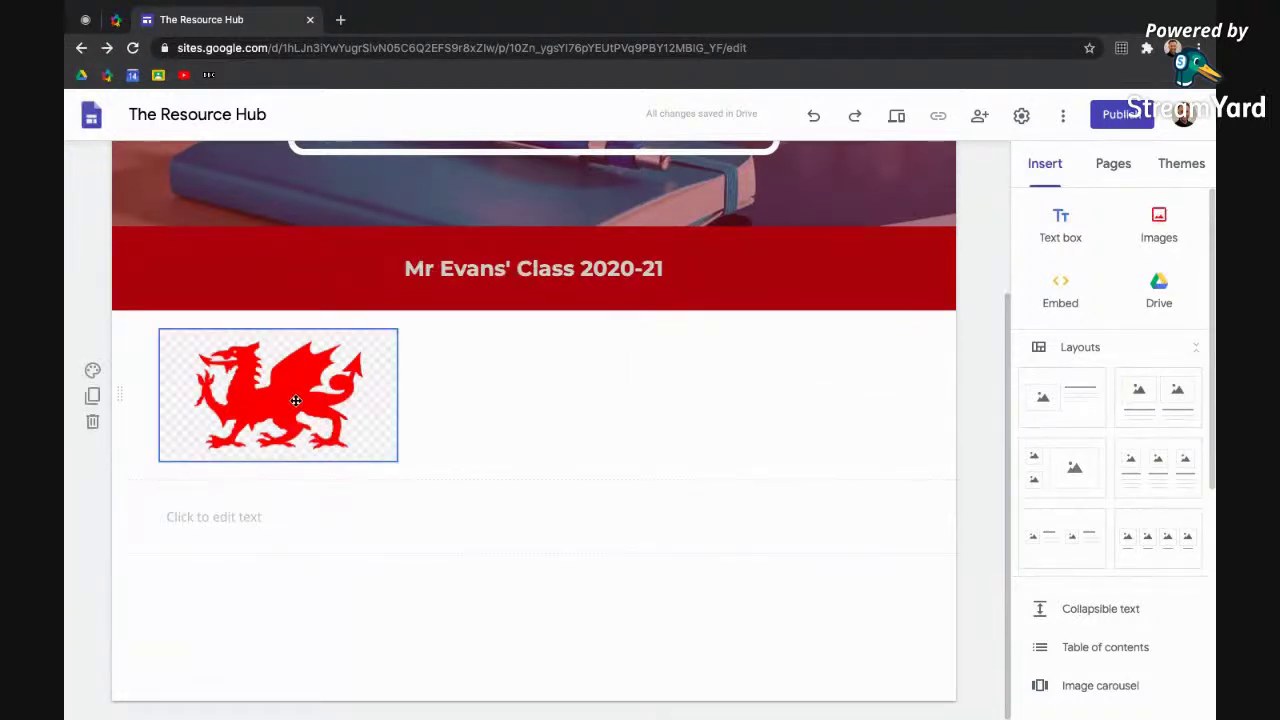
Enter "Welcome to my class resource hub!" in the empty text box below the dragon image
click(184, 510)
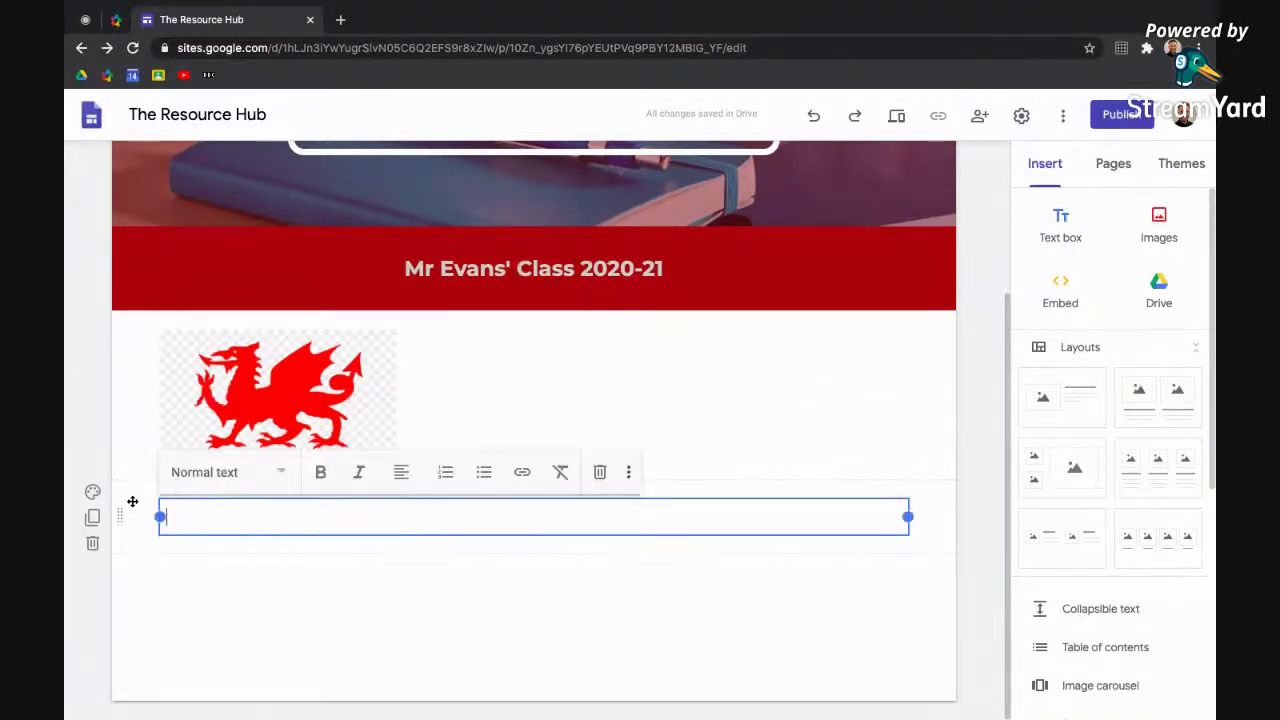
text(Welcome to my class )
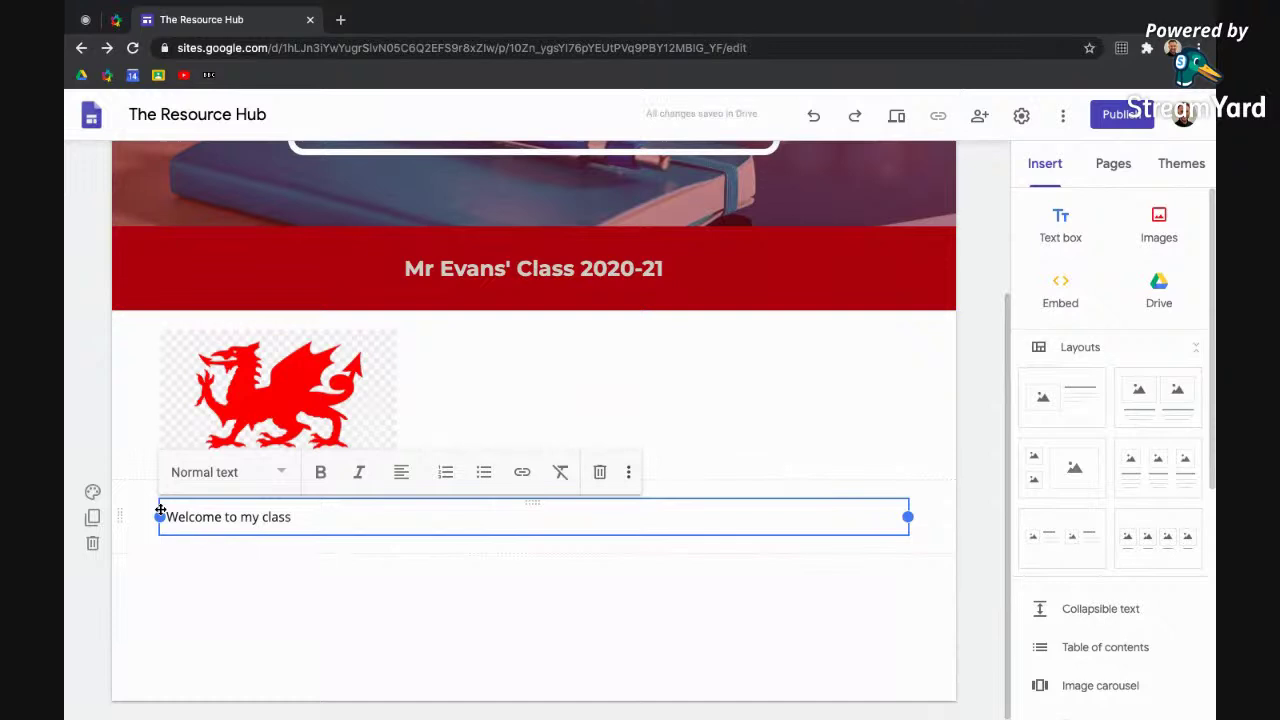
text(resour)
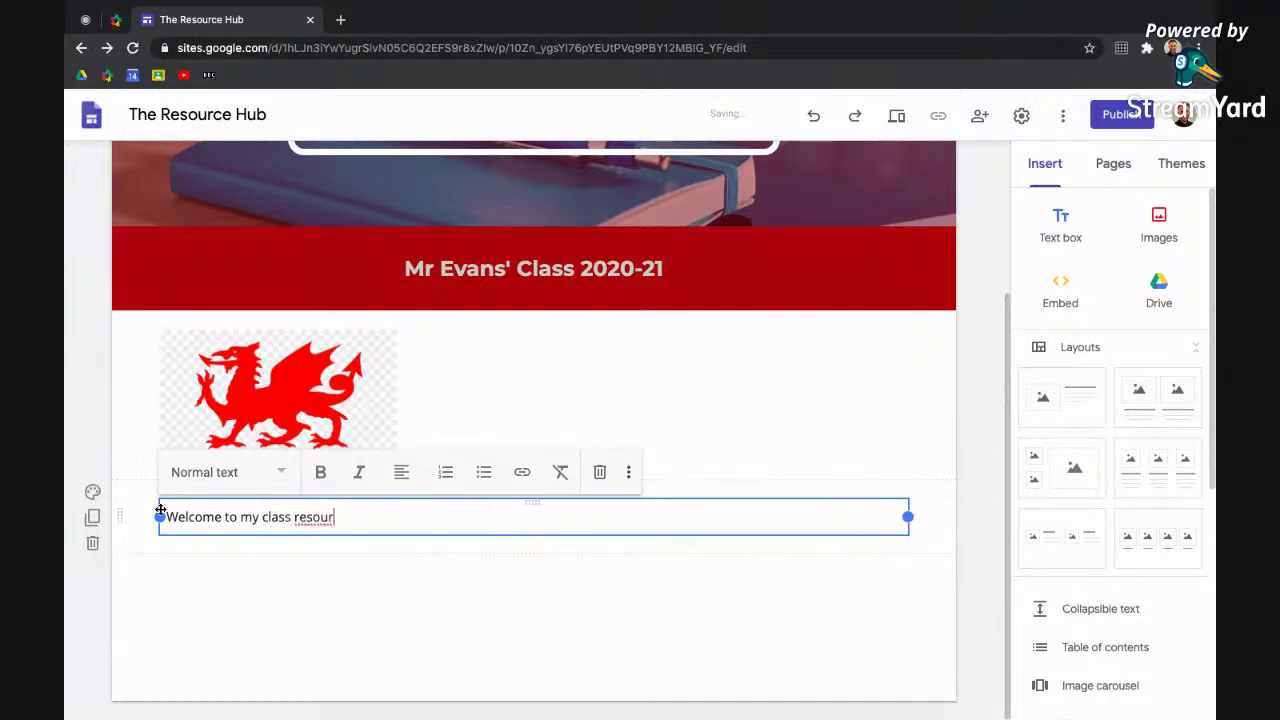
text(ce hub!)
click(269, 640)
Shift the dragon image towards the centre, and try the welcome text section above the image before returning it below
drag(126, 517, 457, 414)
click(305, 385)
drag(305, 385, 508, 391)
drag(124, 515, 409, 394)
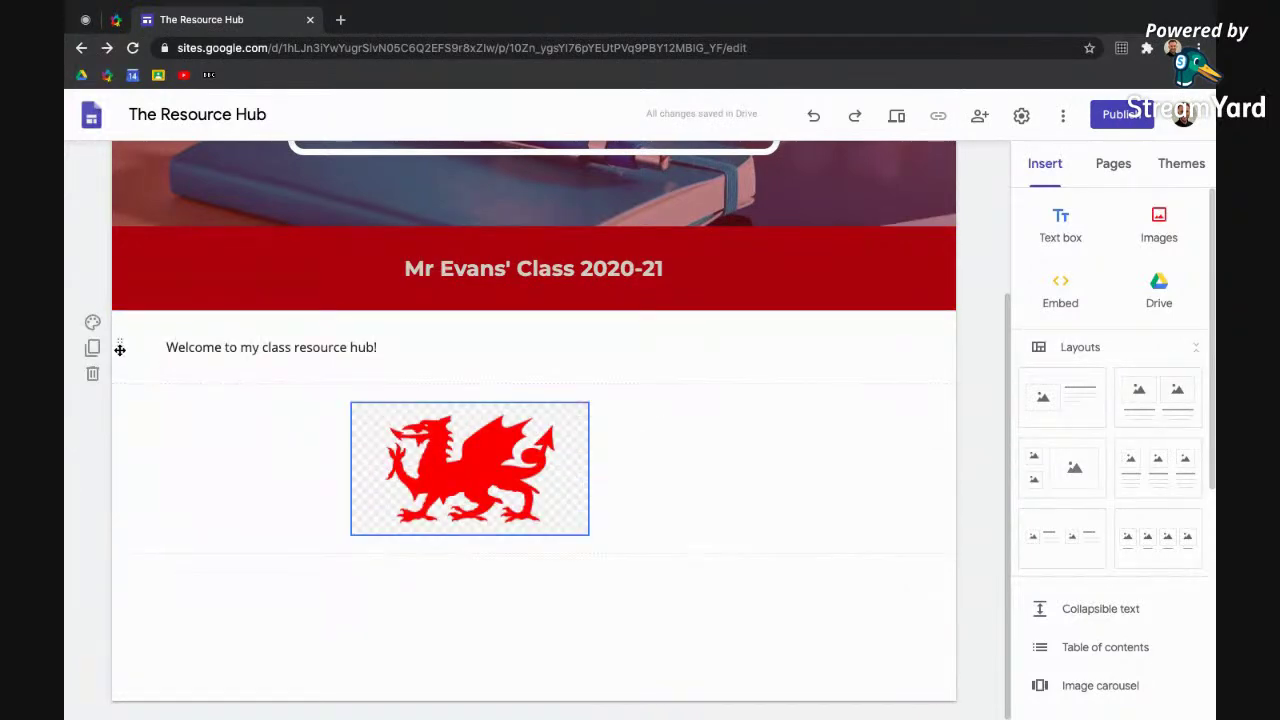
drag(119, 349, 137, 520)
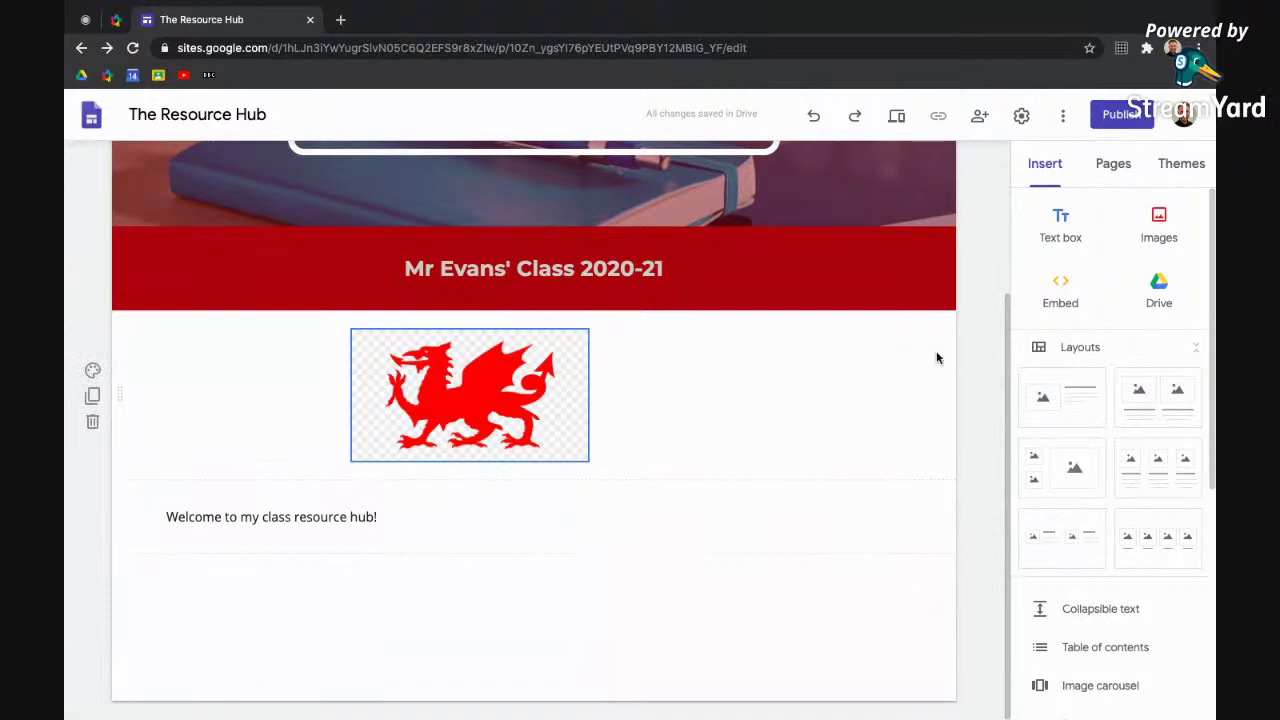
View the options for embedding from the web without inserting anything, and move the dragon image back to its row's left edge
click(1056, 300)
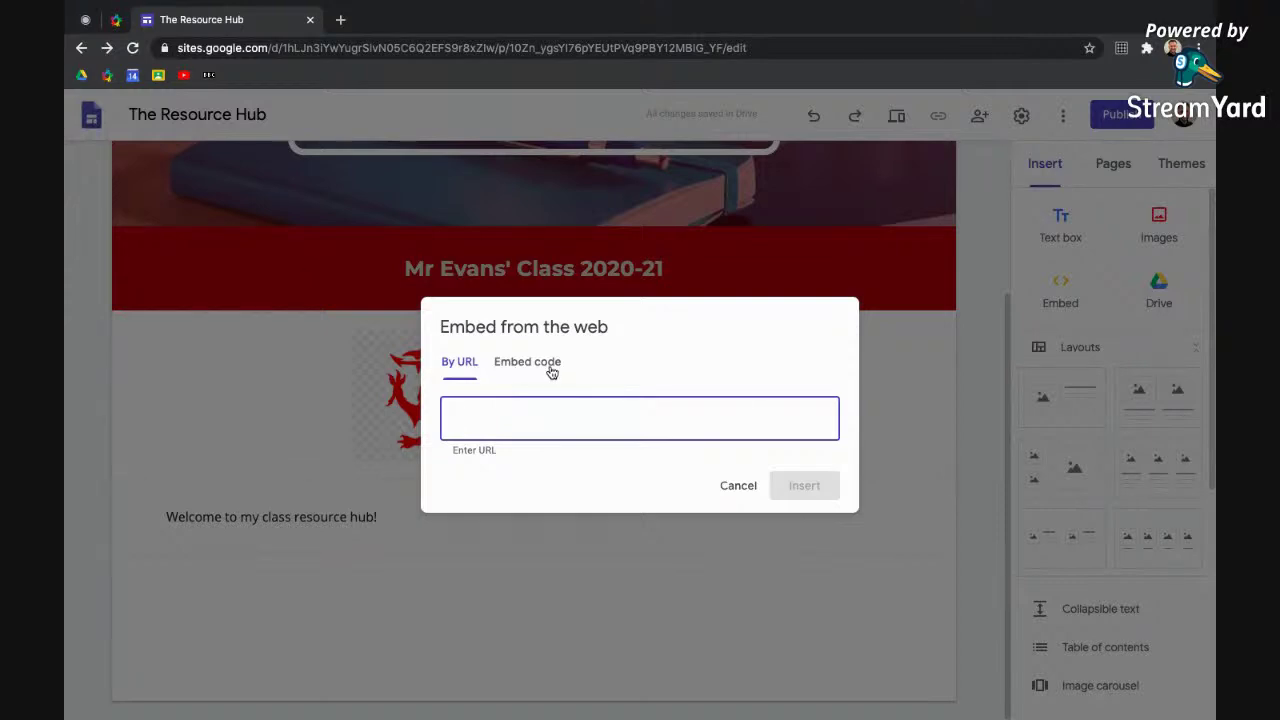
click(737, 486)
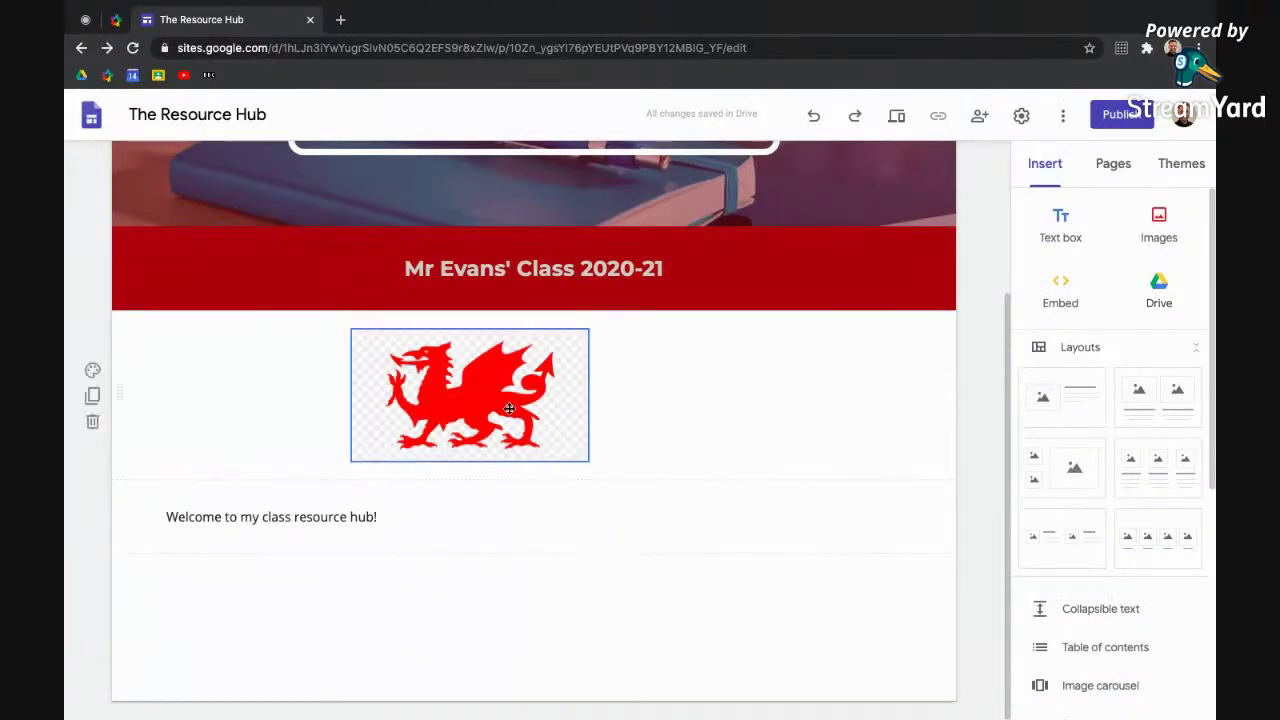
drag(416, 407, 225, 409)
Browse the files in My Drive and insert the All About Me document into the page
click(1173, 292)
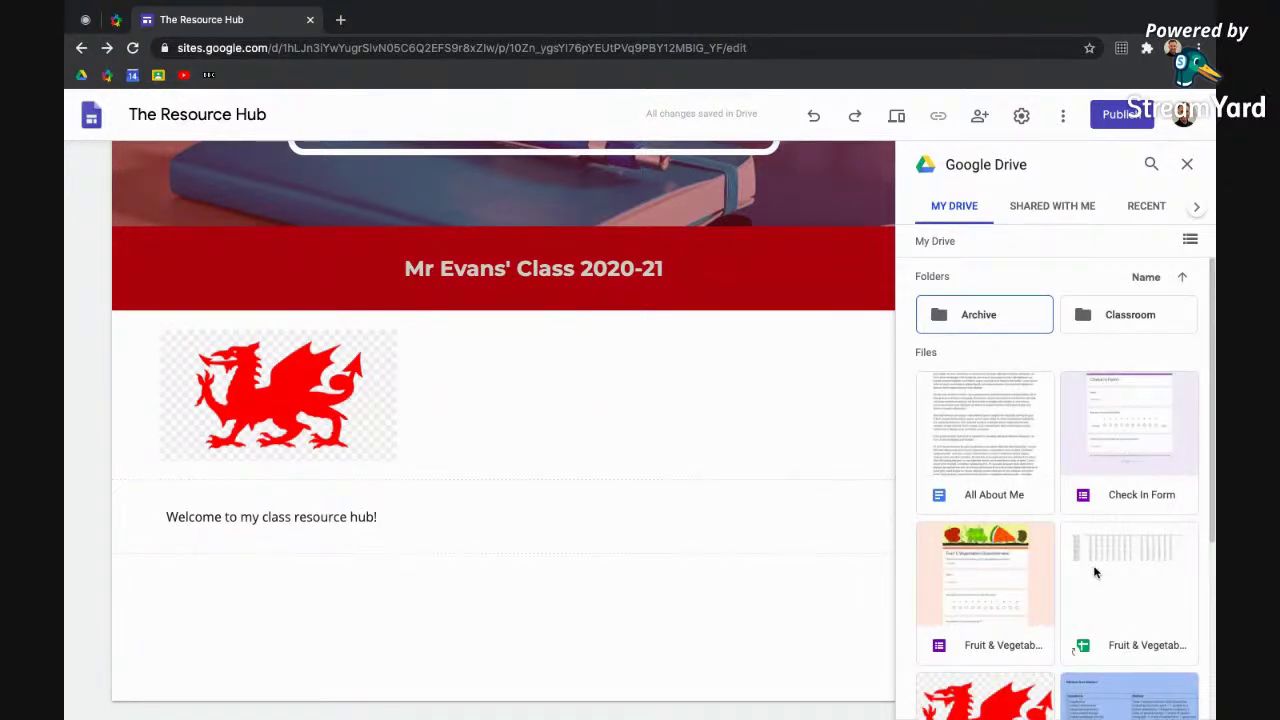
scroll(1103, 600, down, 2)
scroll(1112, 576, down, 2)
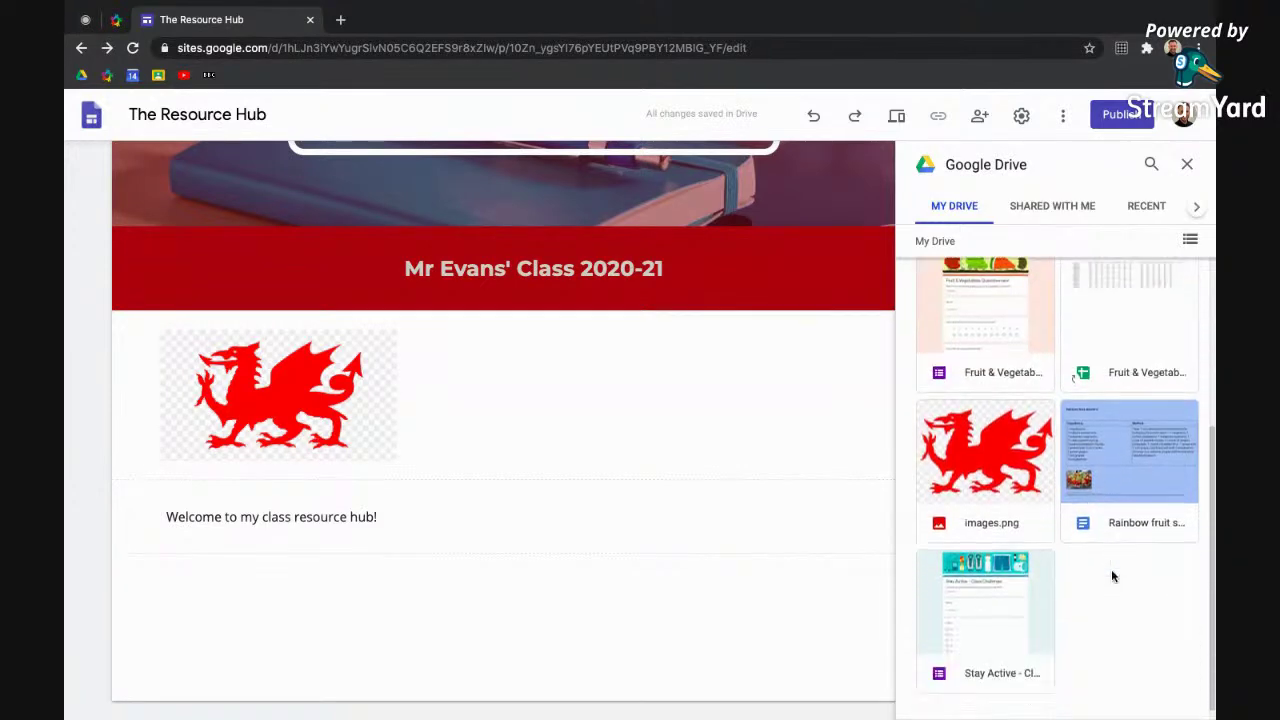
scroll(980, 612, up, 3)
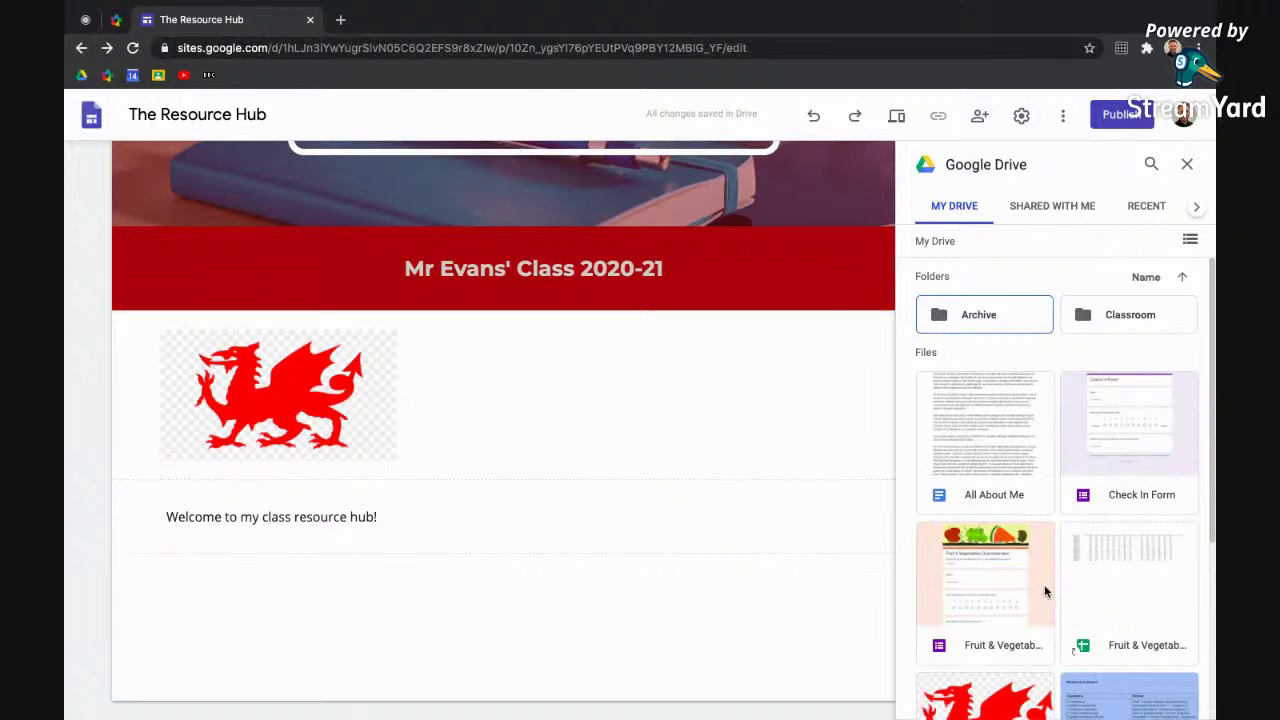
scroll(1004, 595, down, 2)
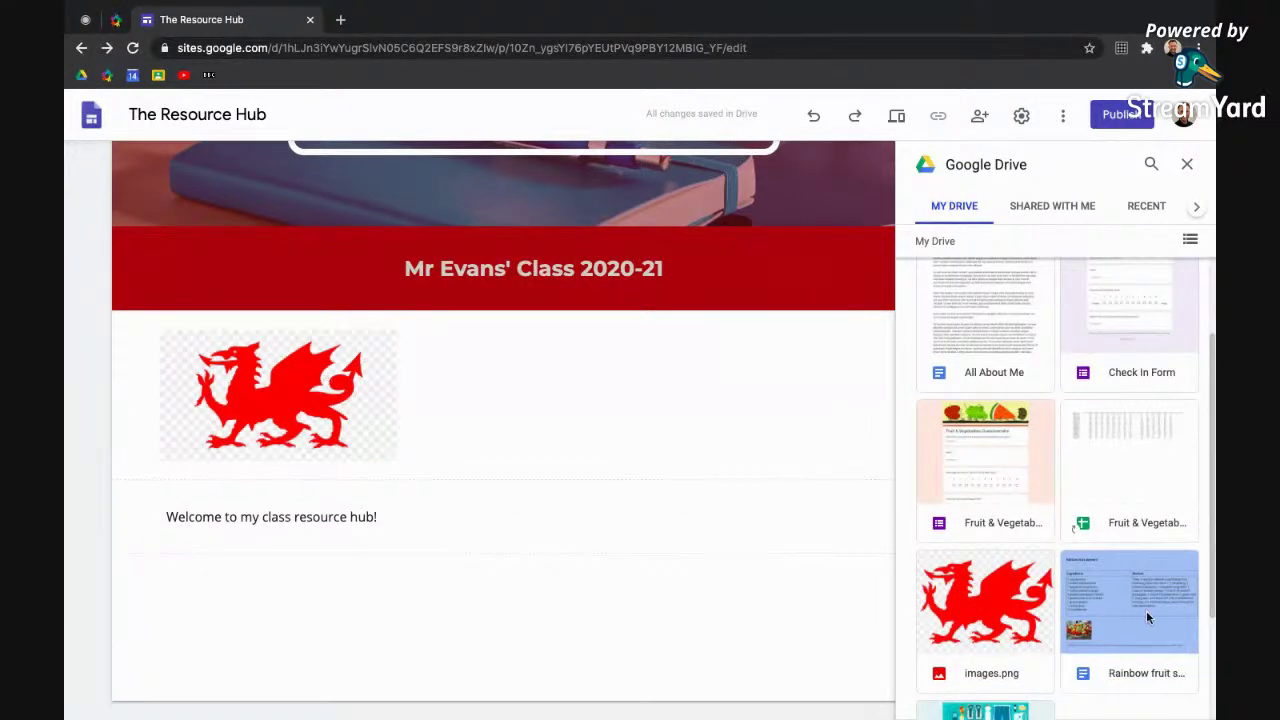
scroll(1146, 610, up, 2)
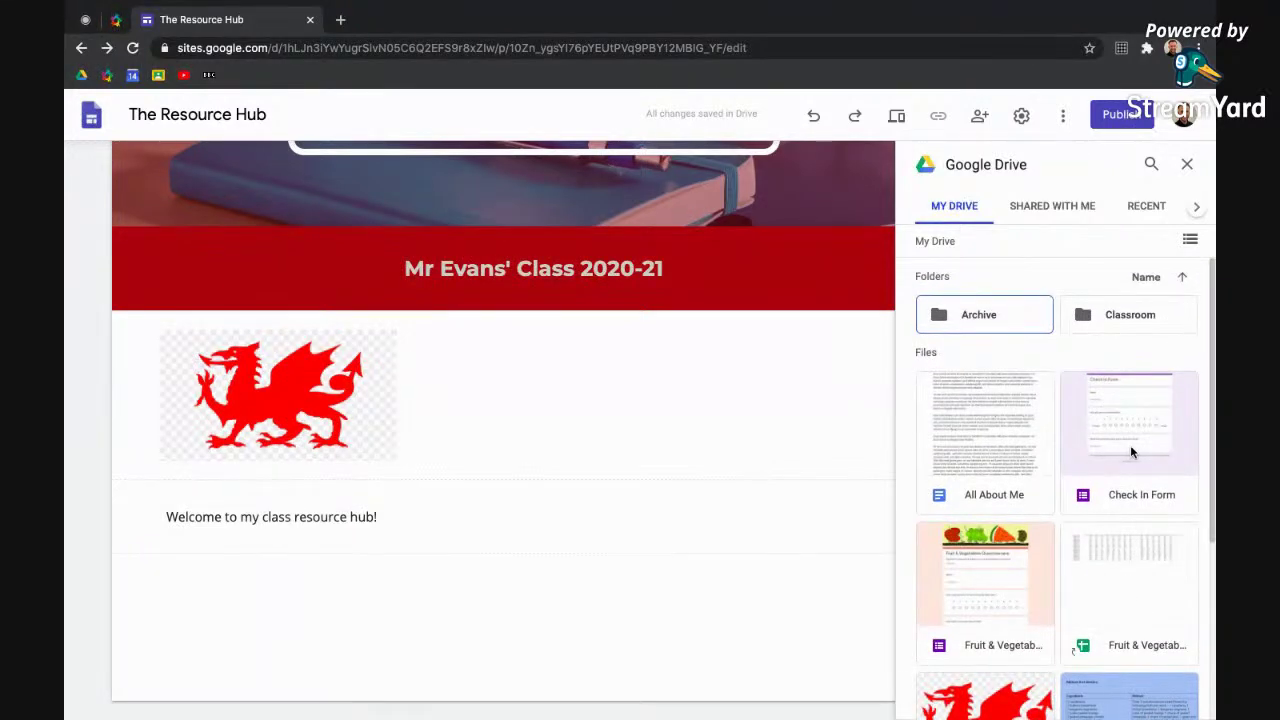
click(985, 424)
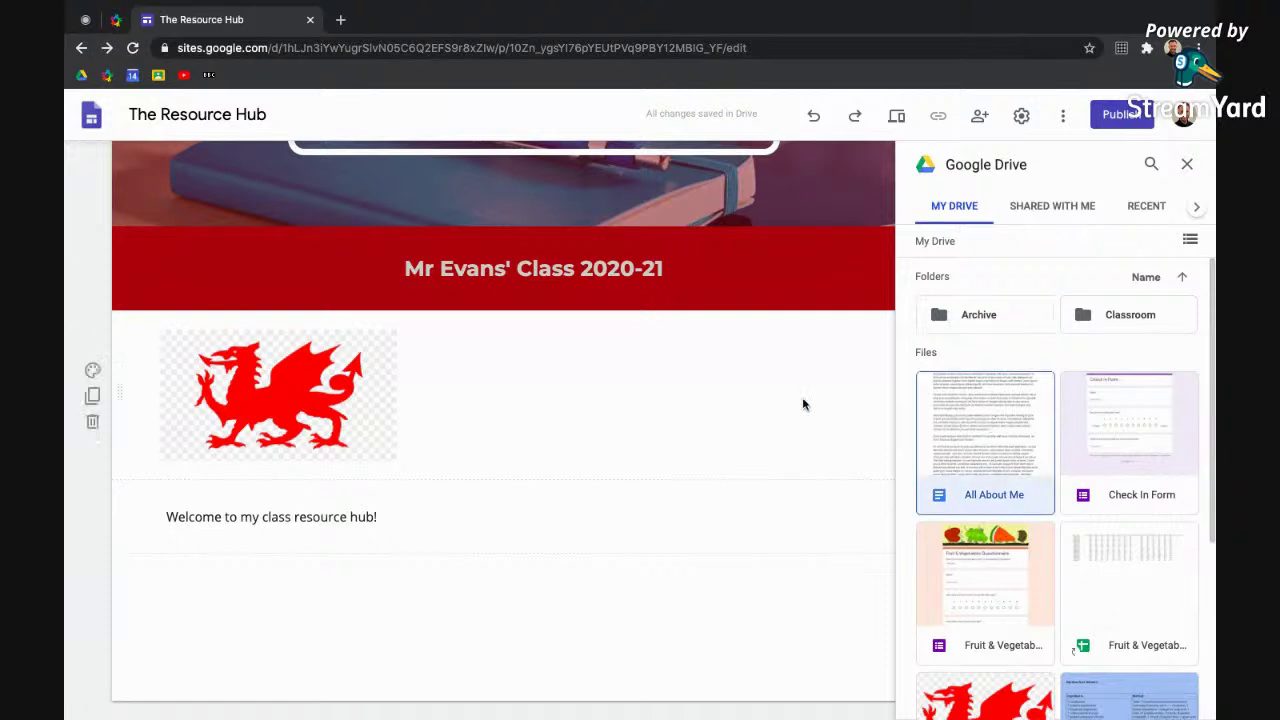
click(1186, 702)
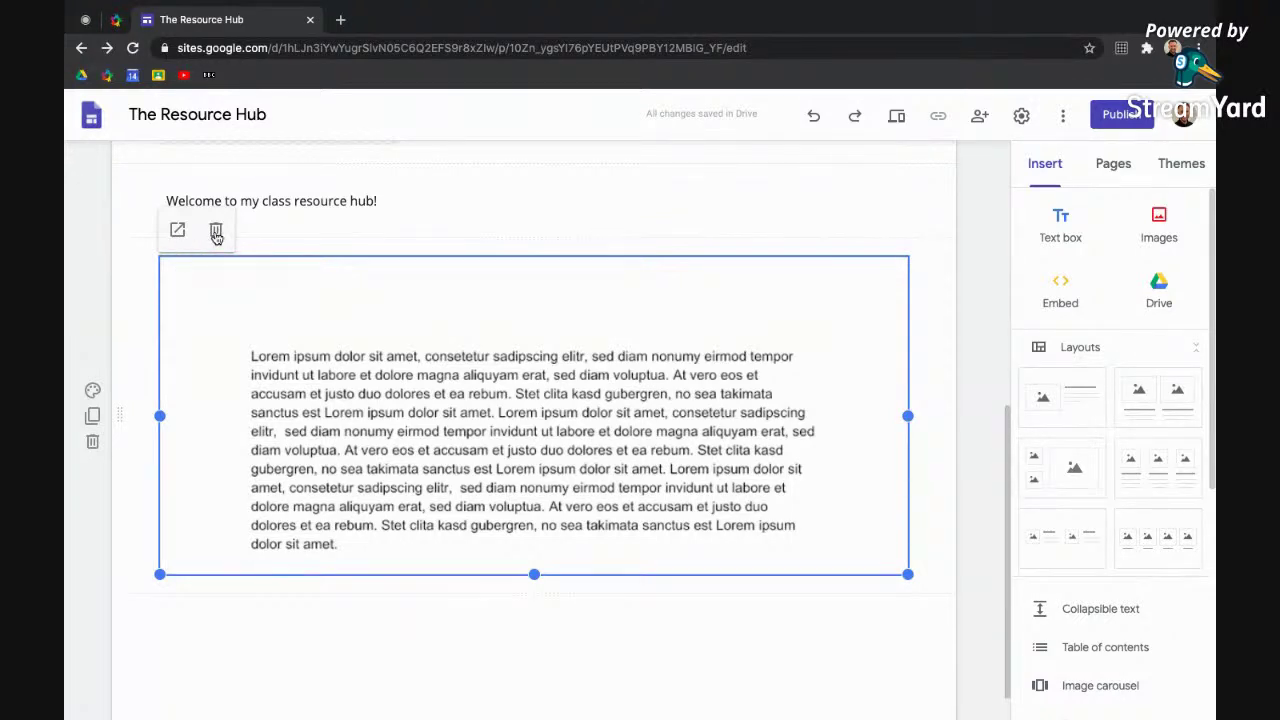
Delete the embedded document section and add the layout with one image beside a title and text, placed above the dragon image
click(92, 441)
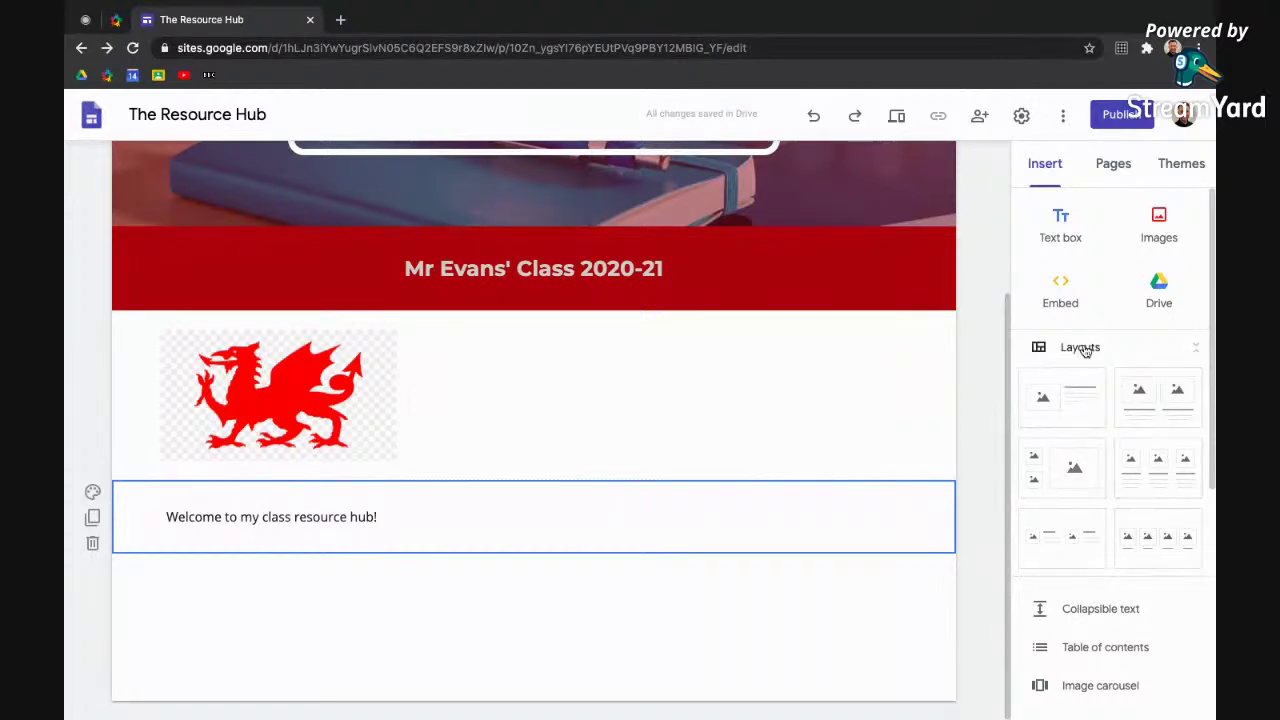
click(1077, 398)
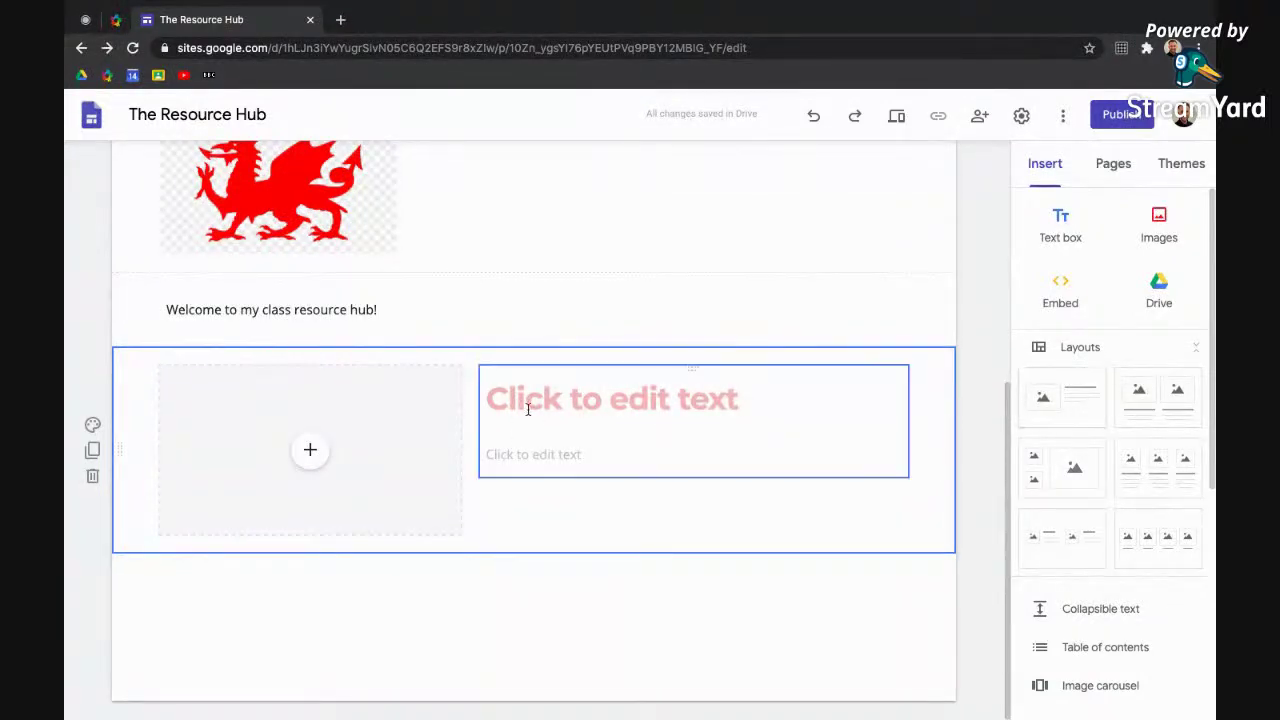
drag(117, 450, 113, 218)
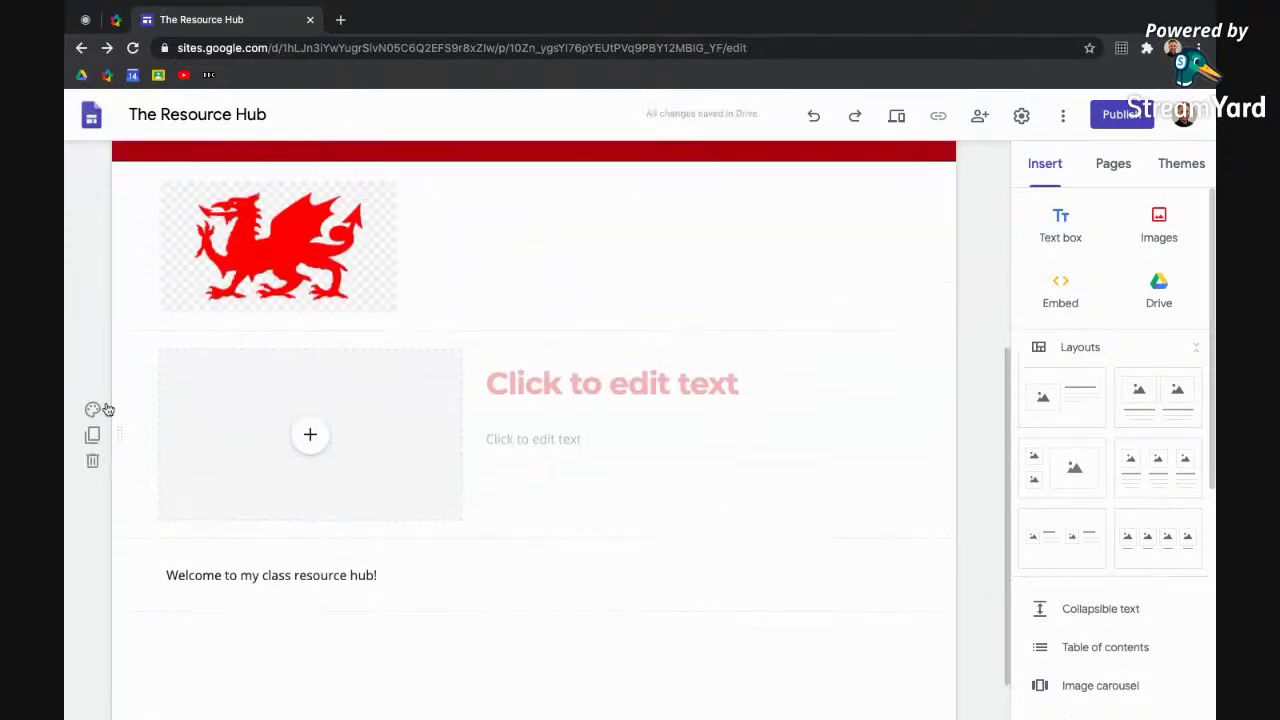
drag(120, 433, 130, 236)
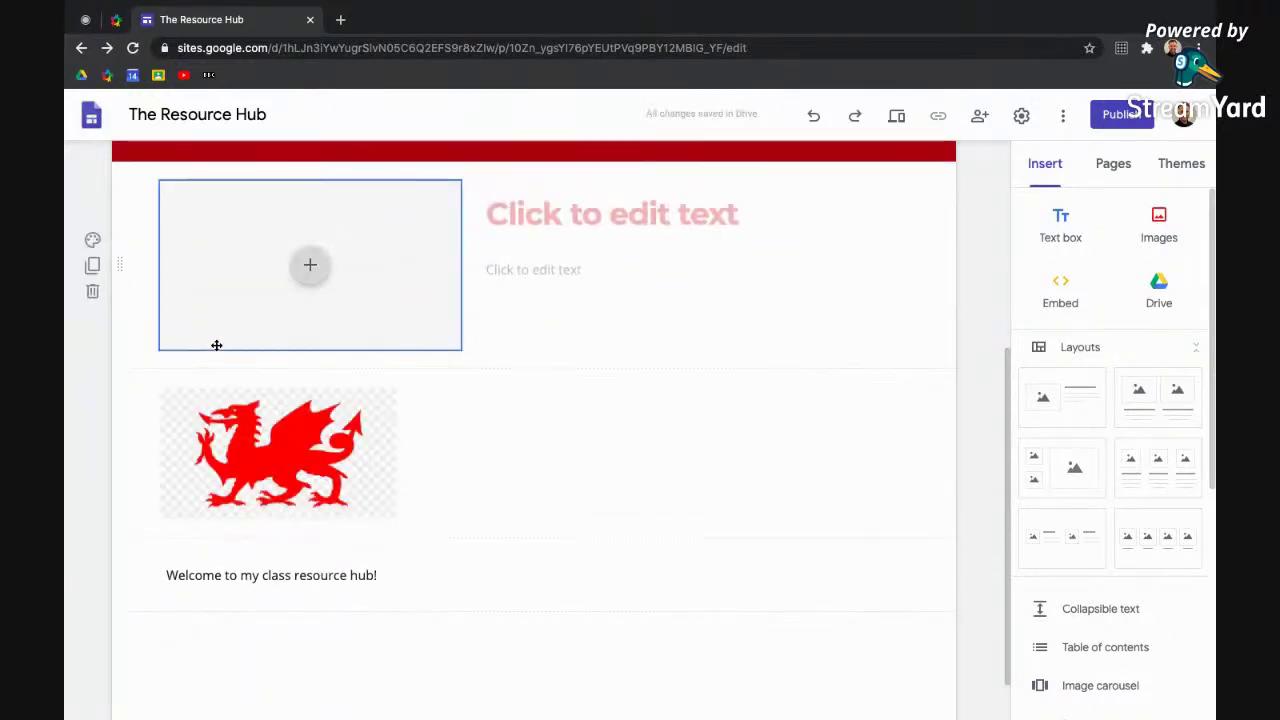
Move the text "Welcome to my class resource hub!" from its separate text box into the new layout's body text
click(349, 569)
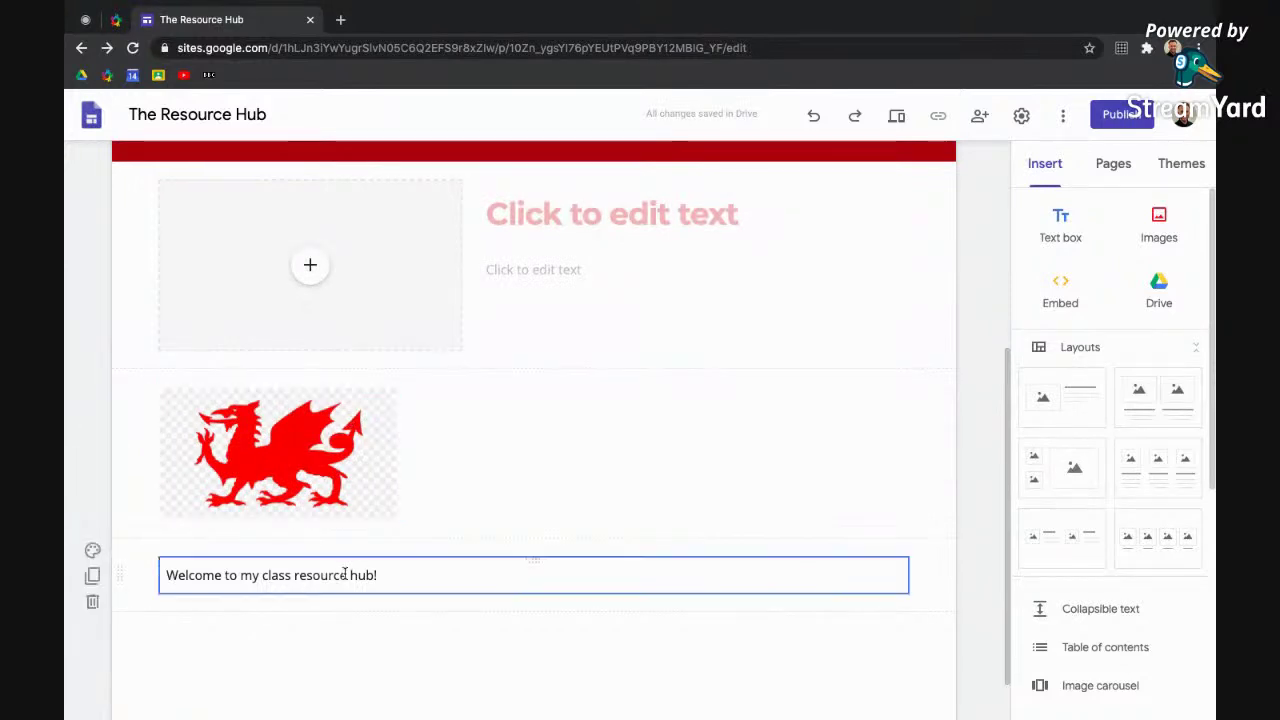
triple_click(450, 574)
key(ctrl+c)
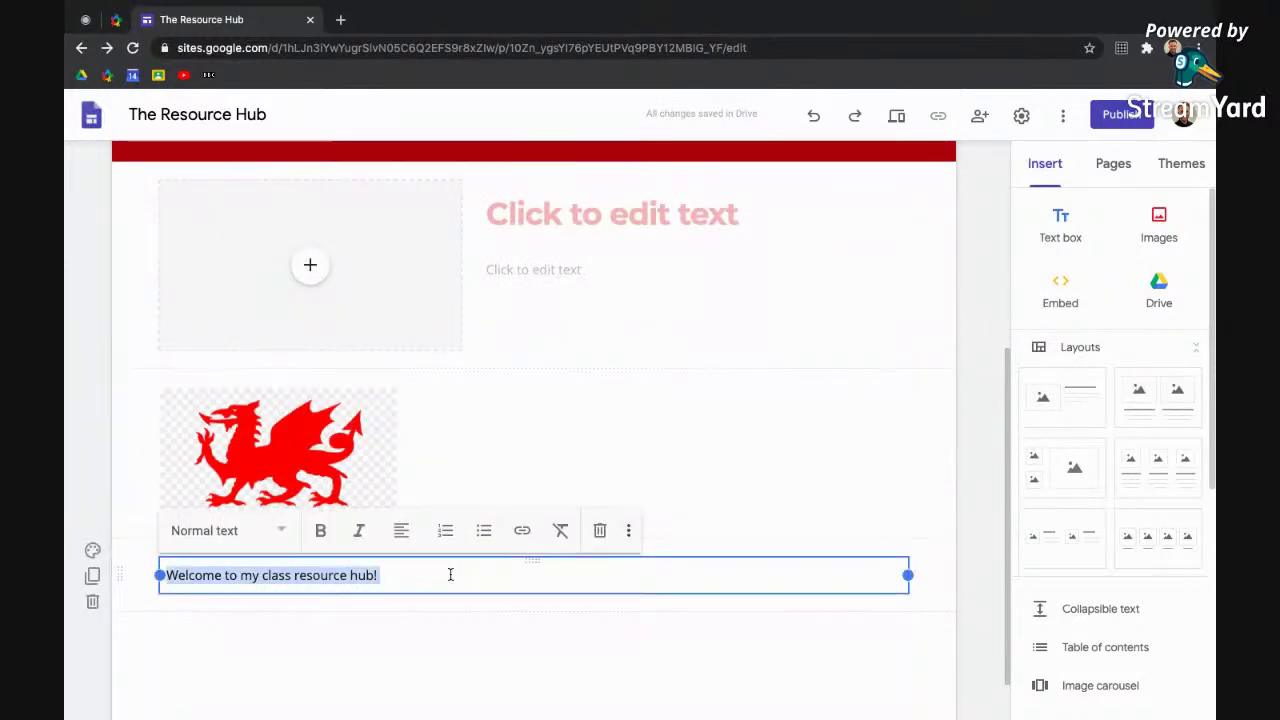
key(BackSpace)
click(566, 273)
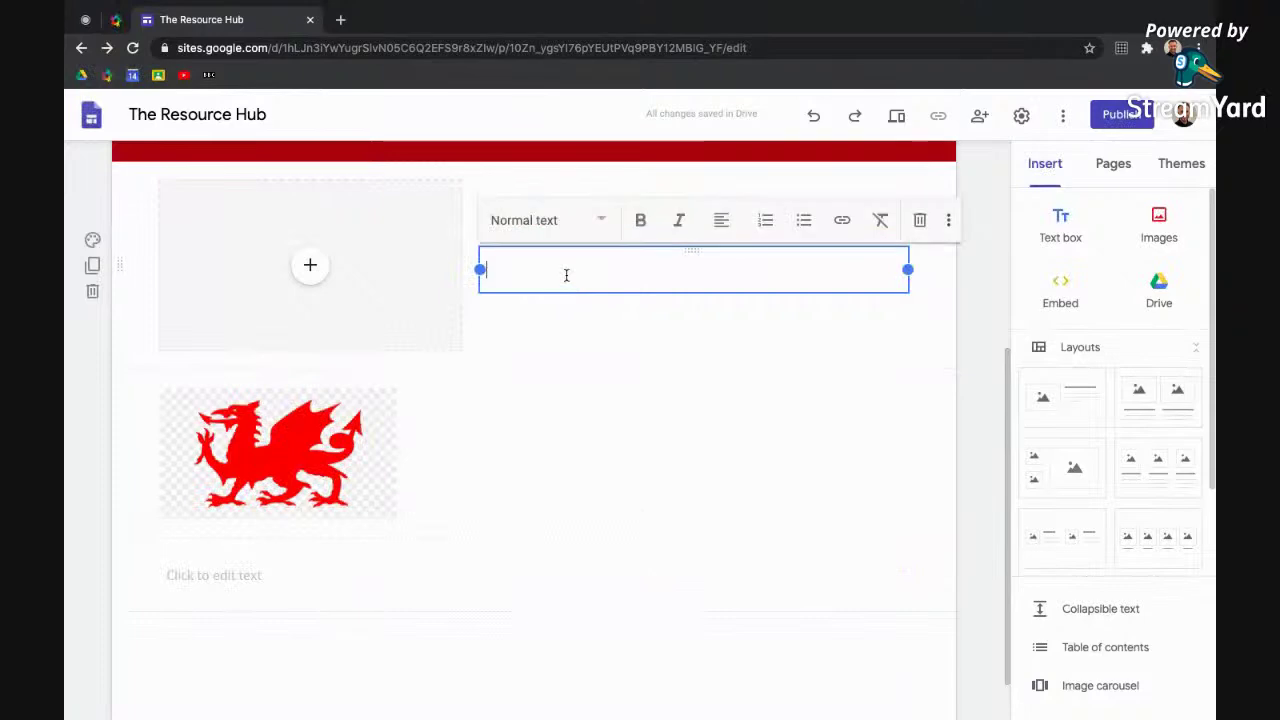
key(ctrl+v)
click(511, 354)
Place the dragon image in the layout's image placeholder and delete the empty text section beneath it
drag(278, 455, 307, 266)
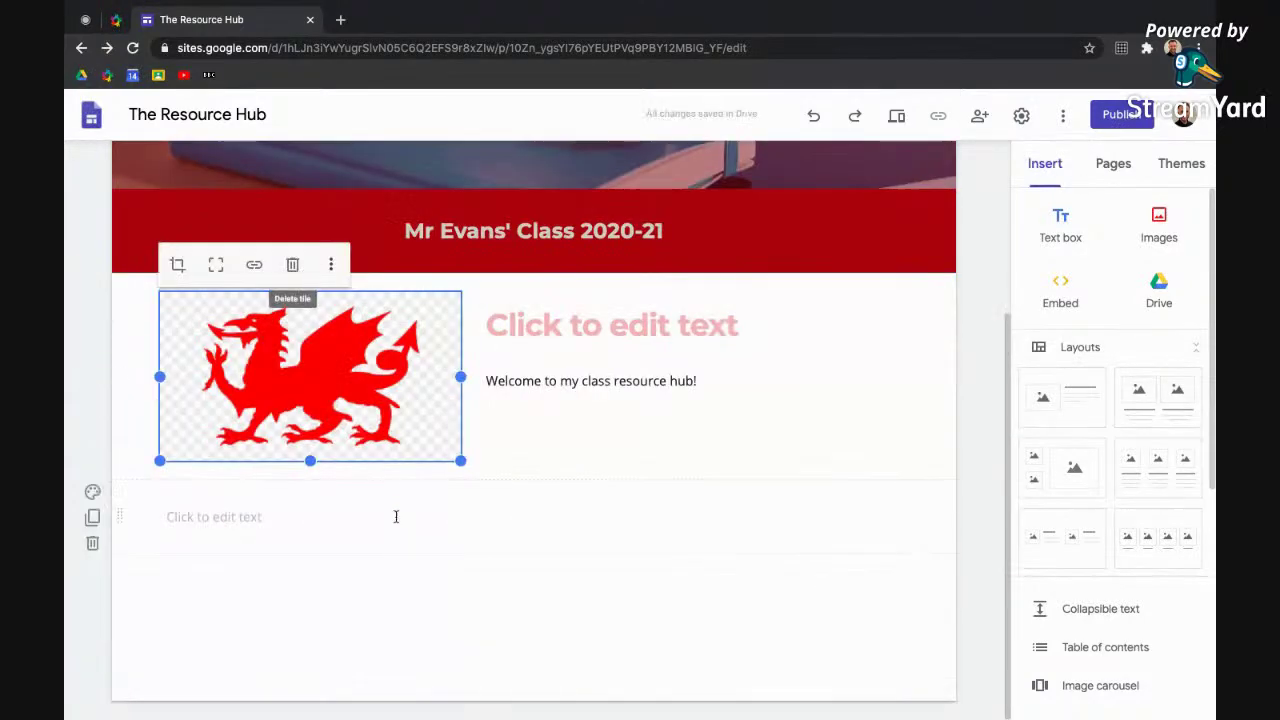
click(554, 320)
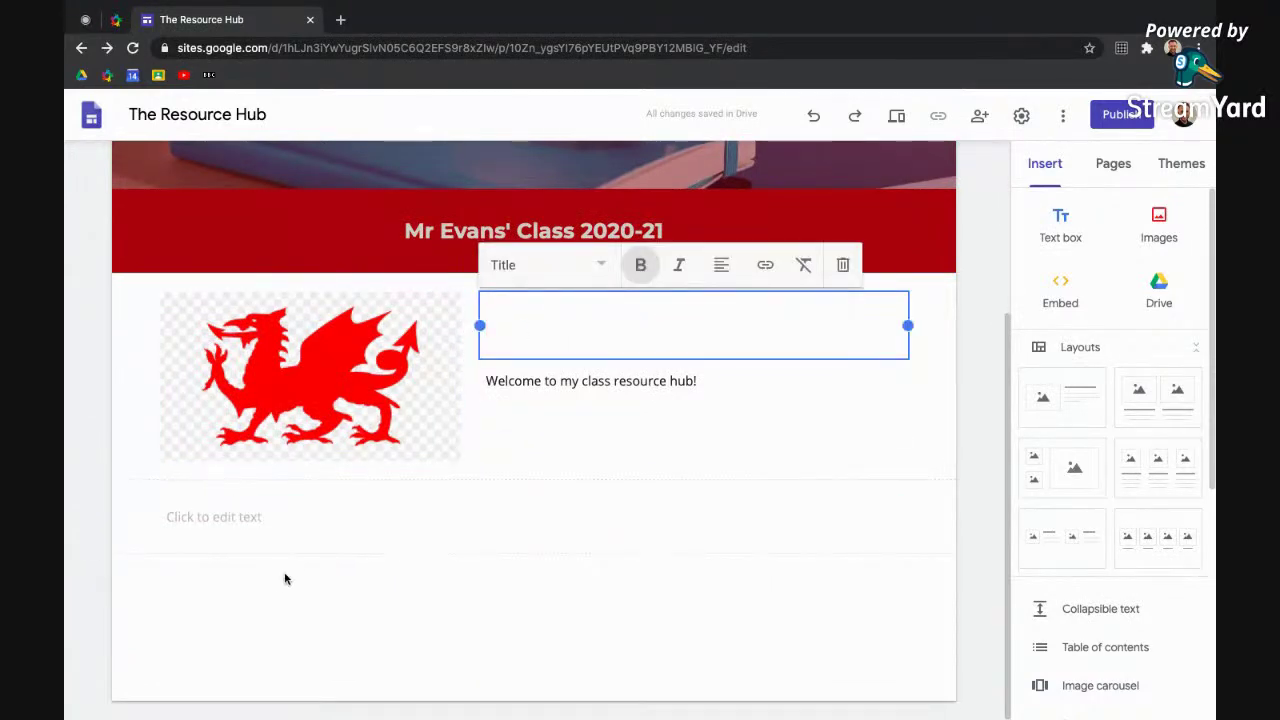
click(277, 607)
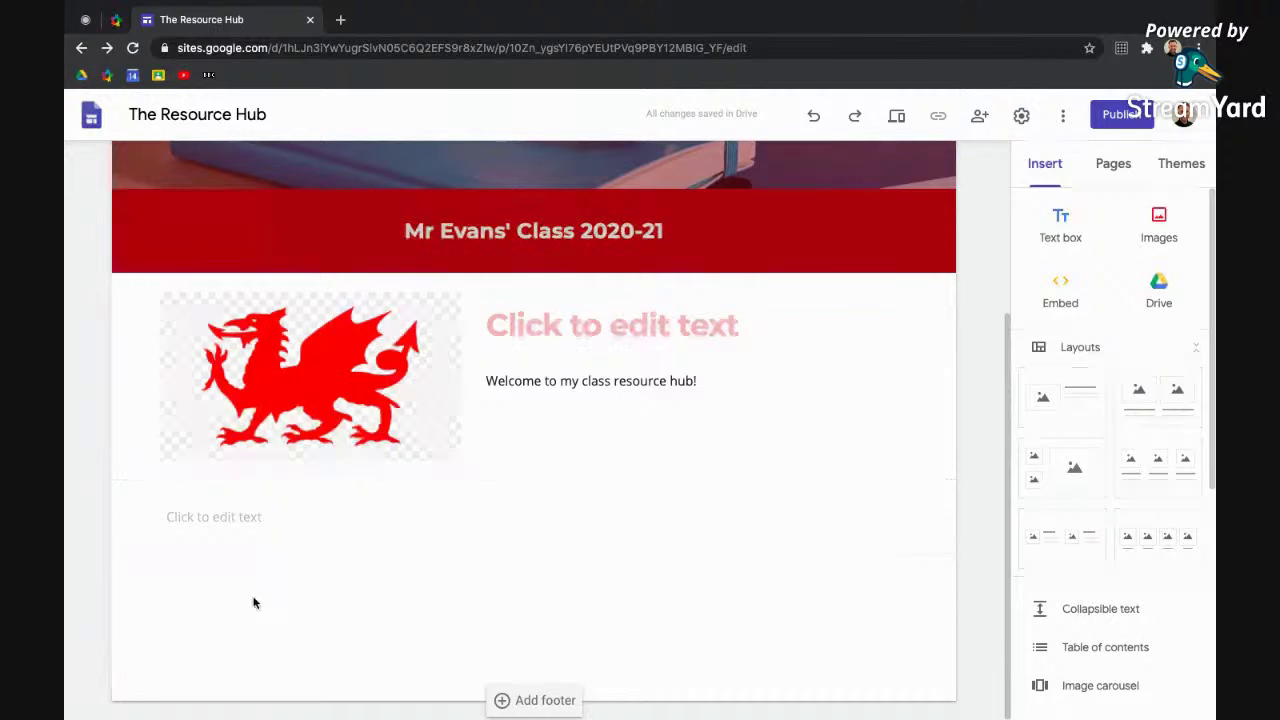
mouse_move(137, 517)
click(93, 545)
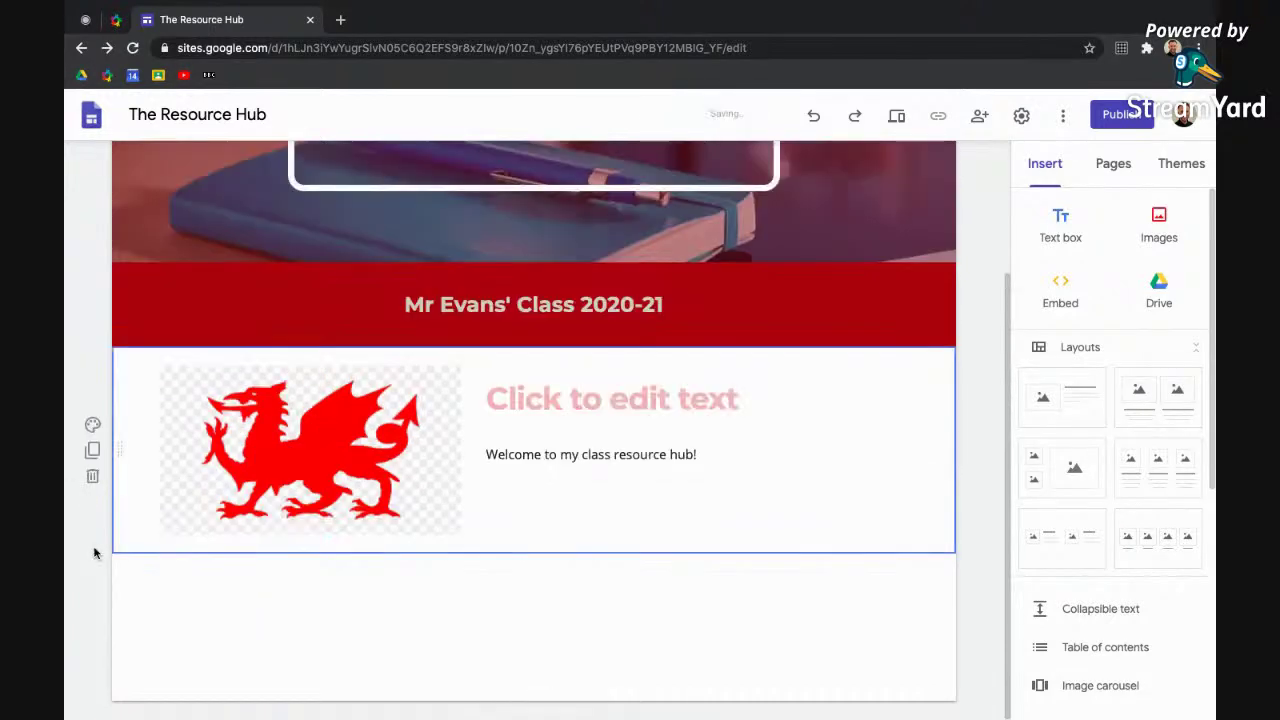
Enter "Introduction" as the title above the welcome text beside the dragon image
click(569, 388)
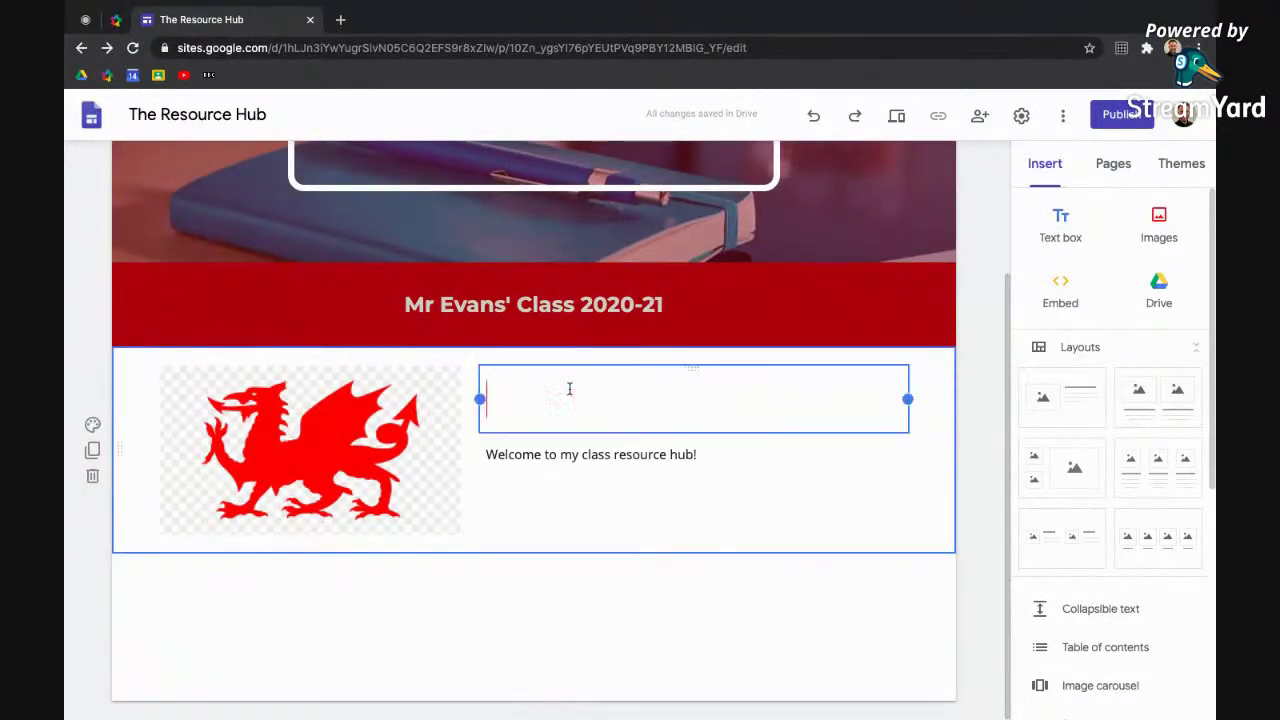
text(Introduction)
click(534, 584)
click(582, 455)
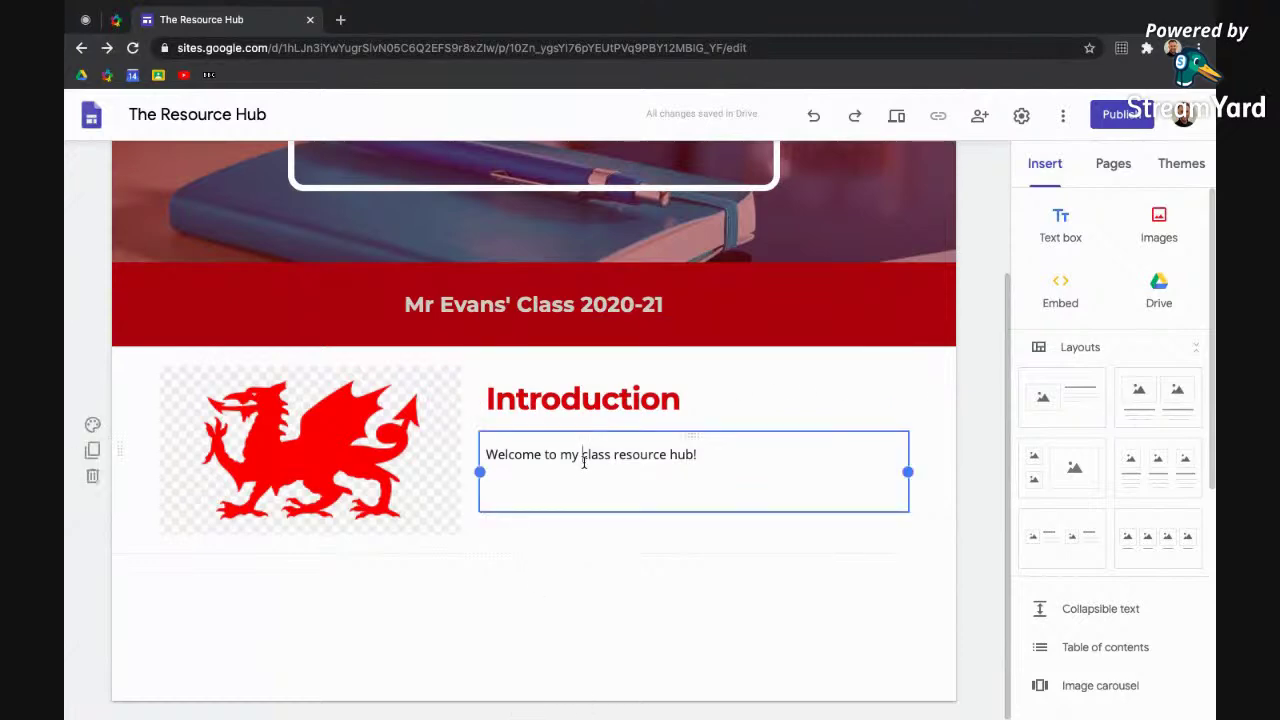
click(561, 609)
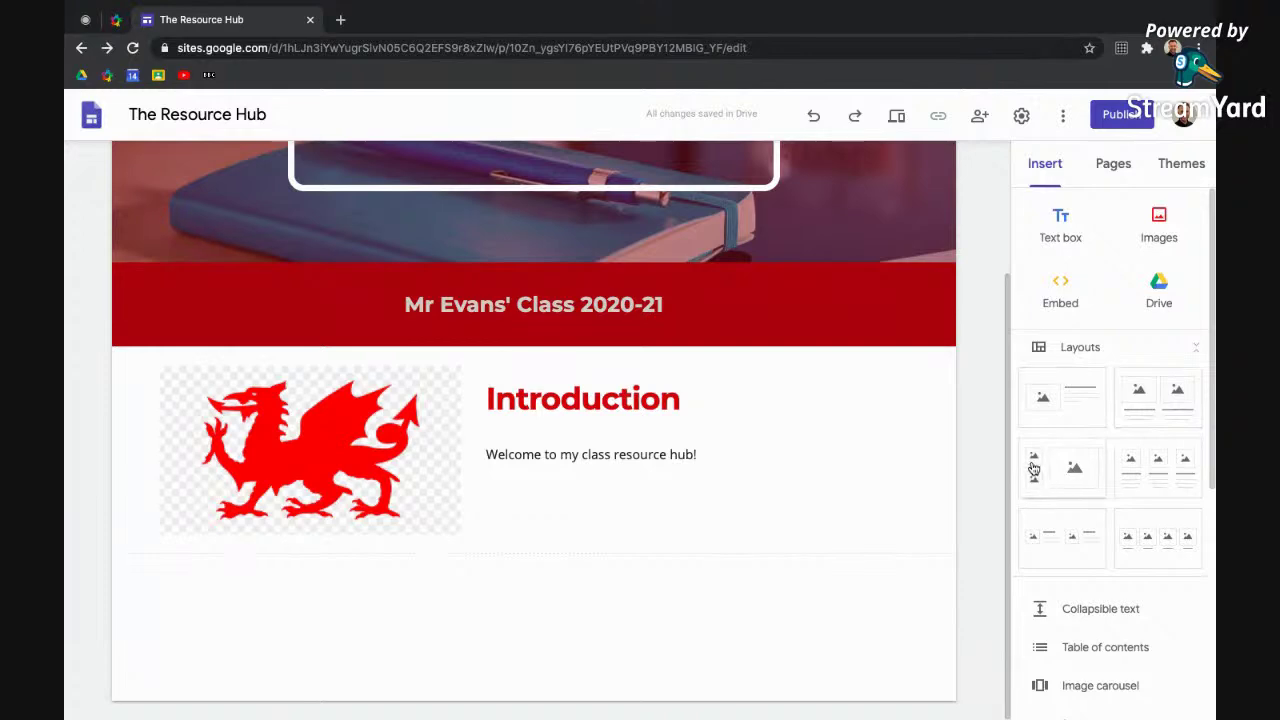
Add the three-column image-and-text layout and fill its first placeholder with YouTube's "Getting a Tour Around School | Our School", searching for "our school tour"
click(1159, 460)
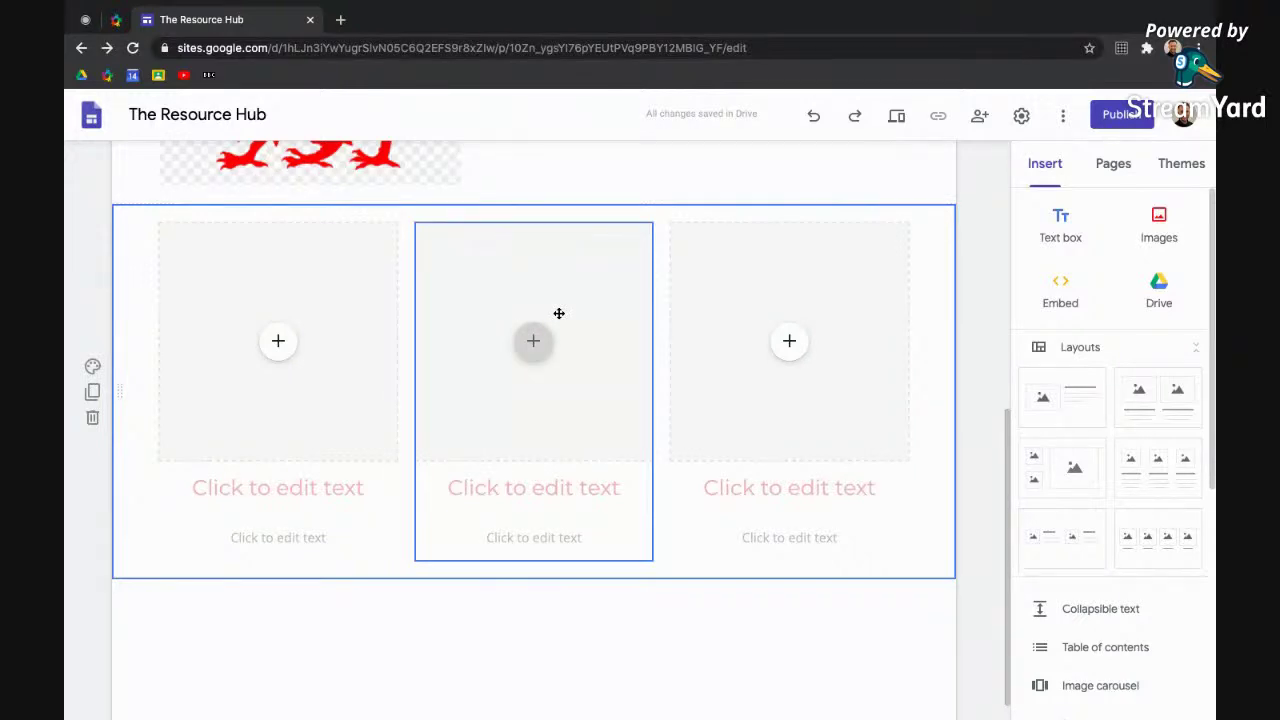
click(278, 342)
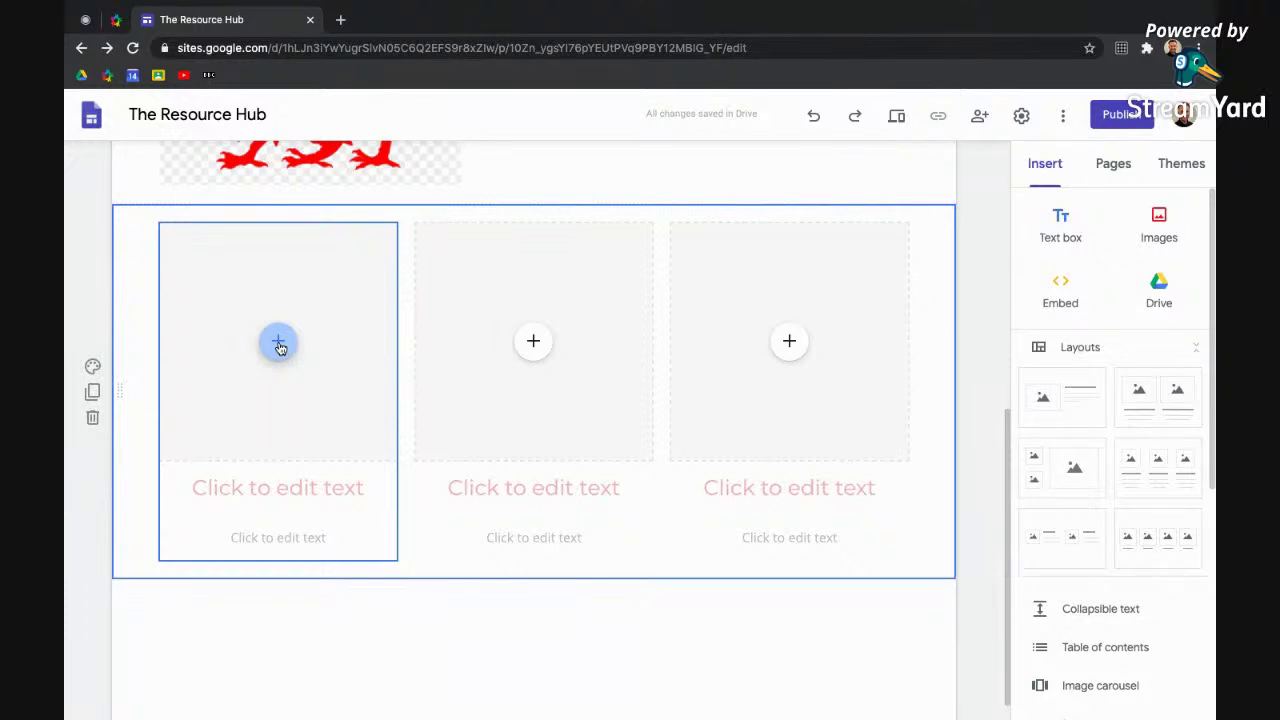
click(280, 345)
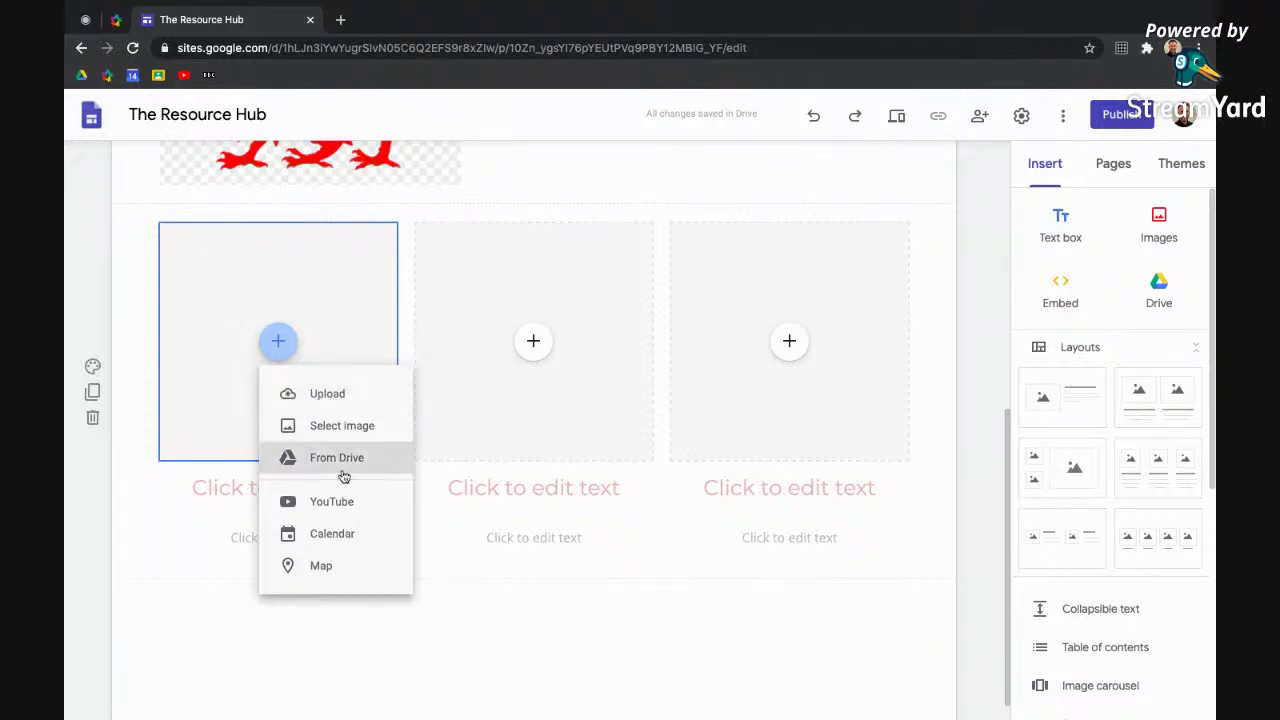
click(322, 500)
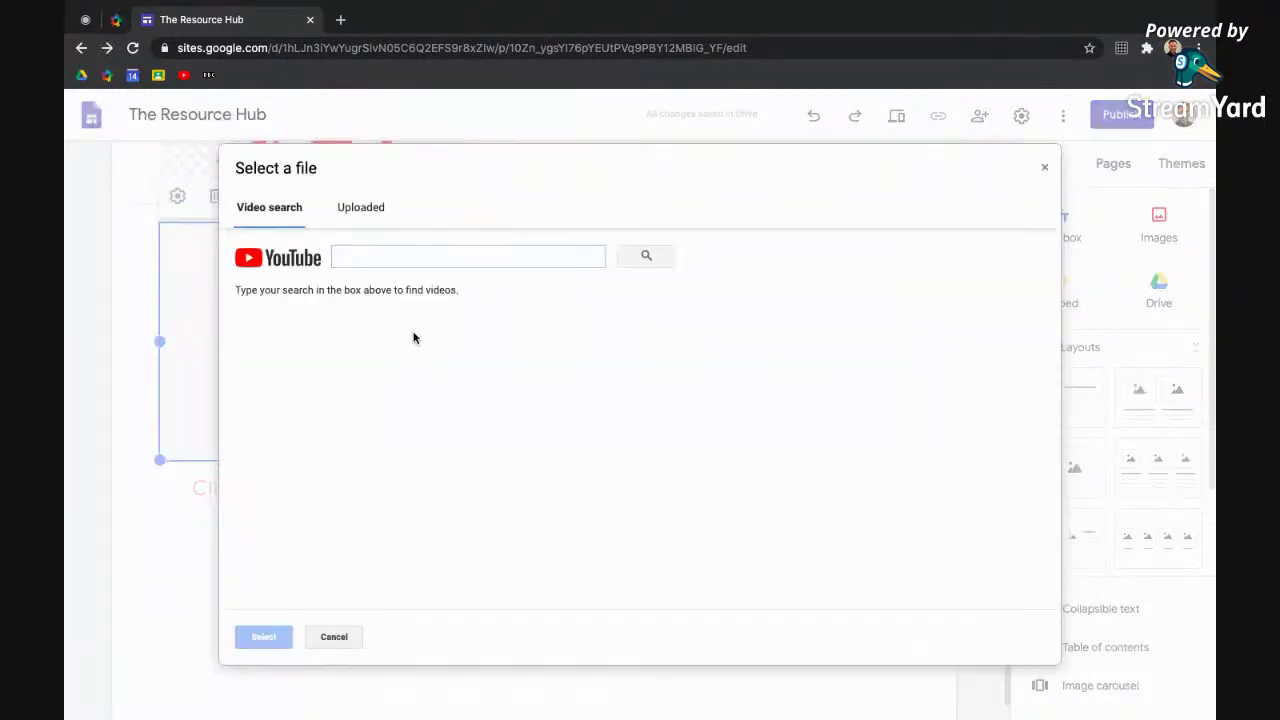
click(403, 255)
text(our school to)
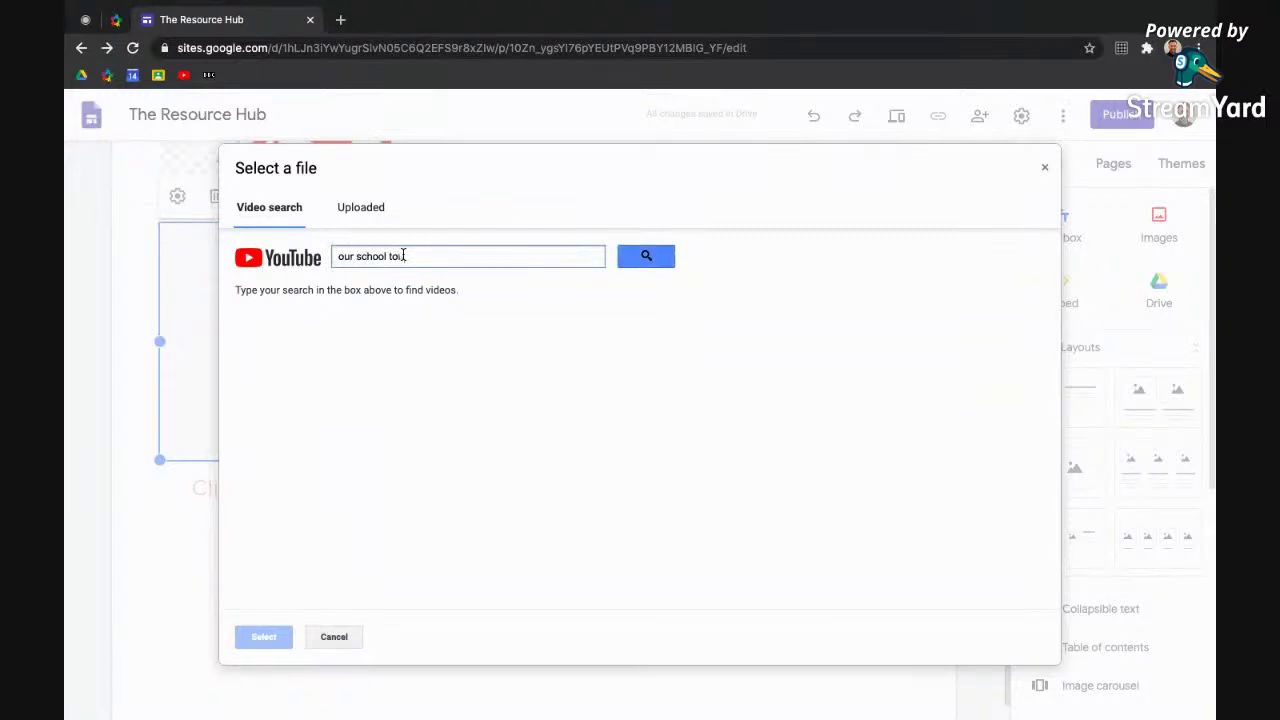
text(ur)
key(Return)
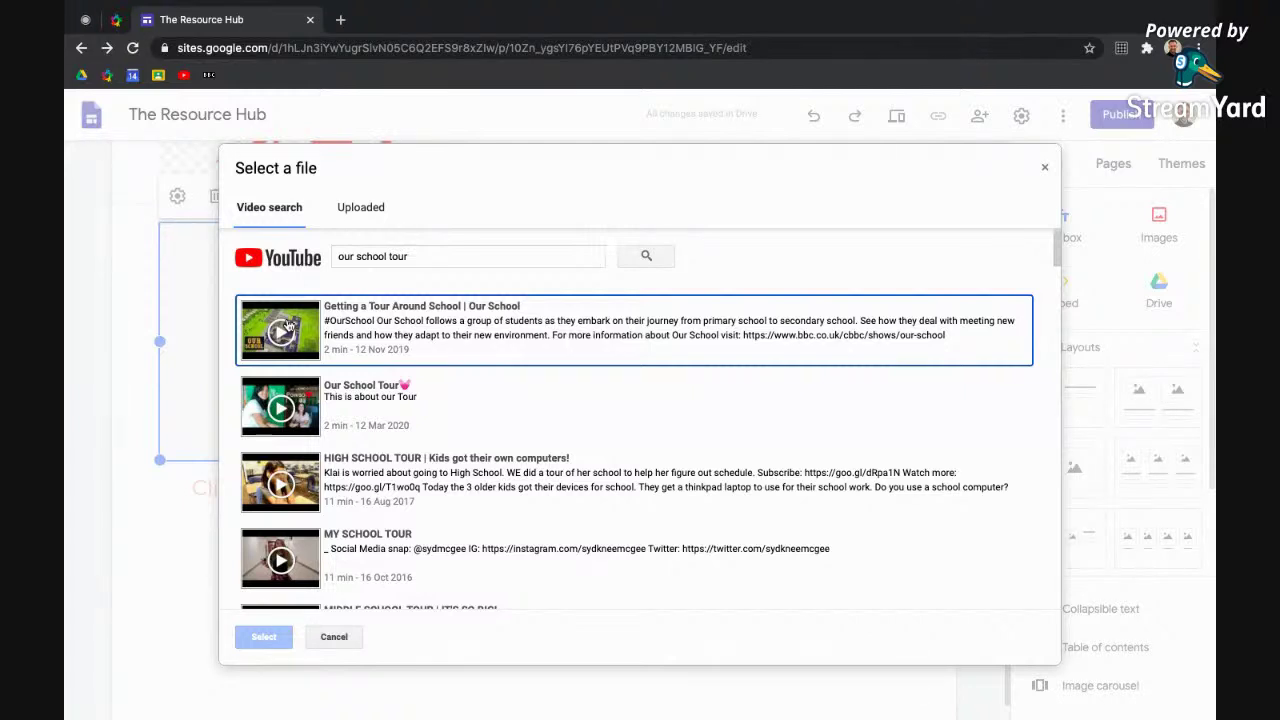
click(288, 326)
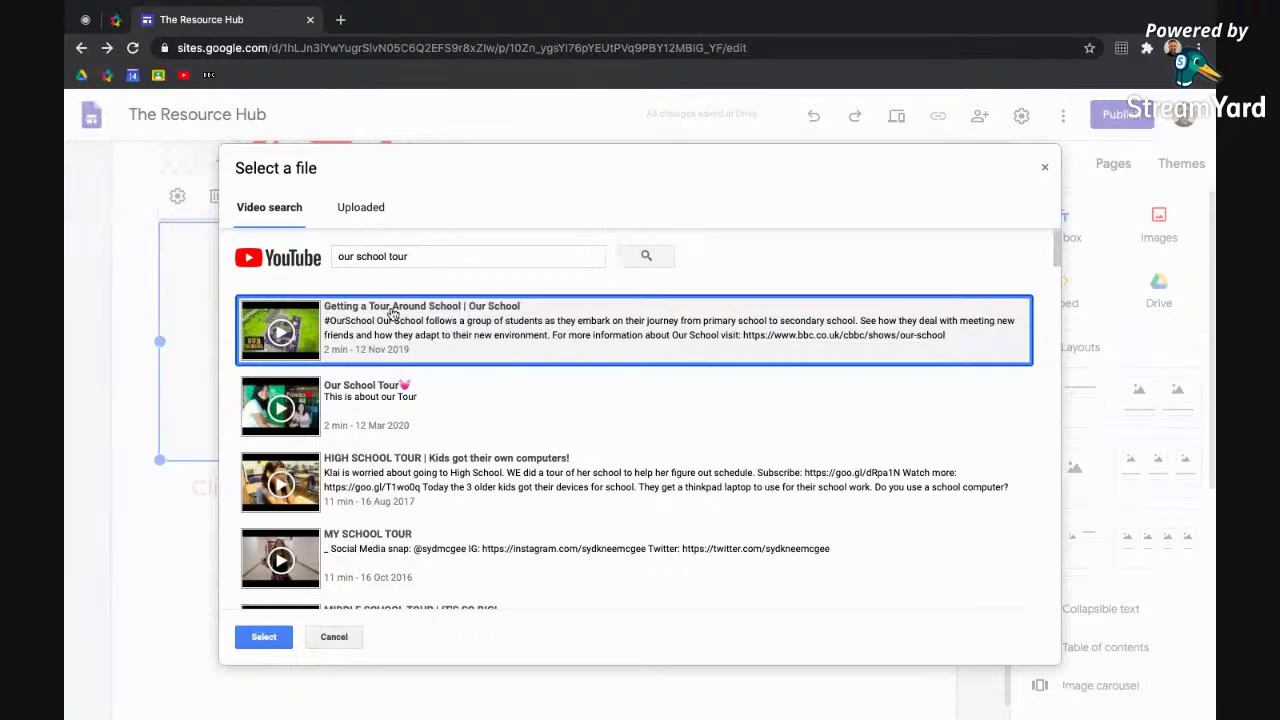
click(260, 637)
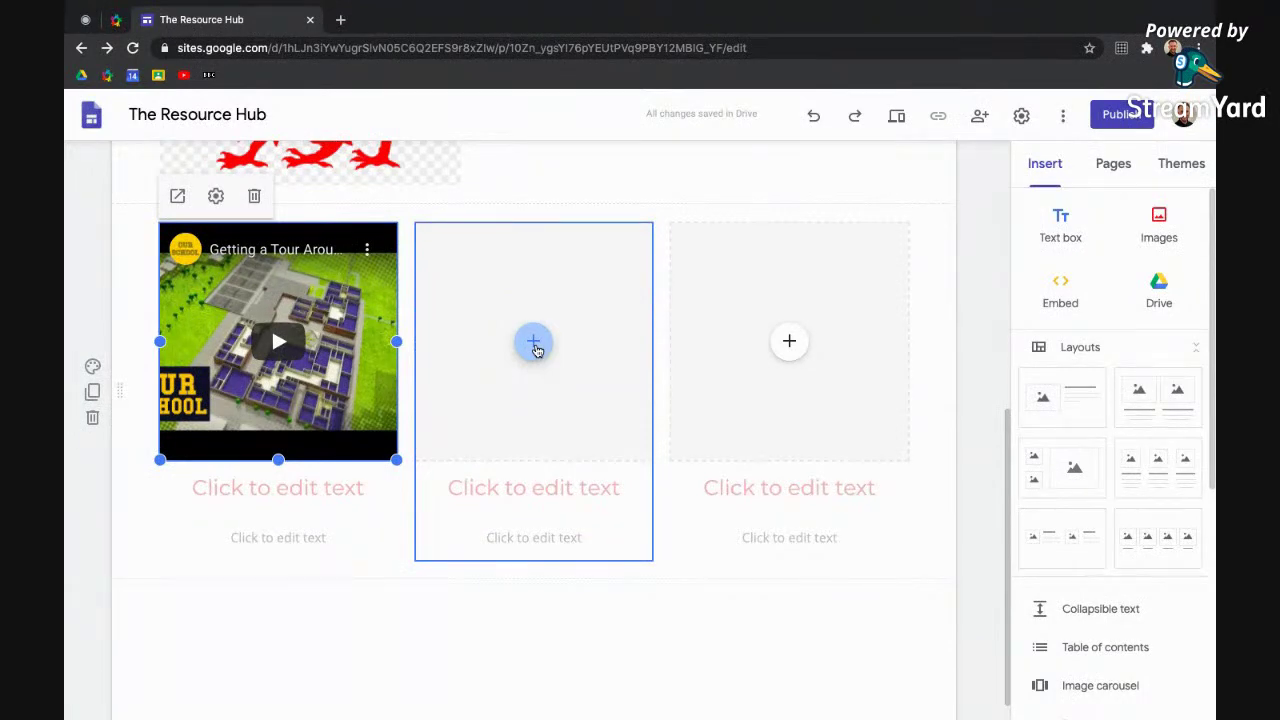
click(534, 345)
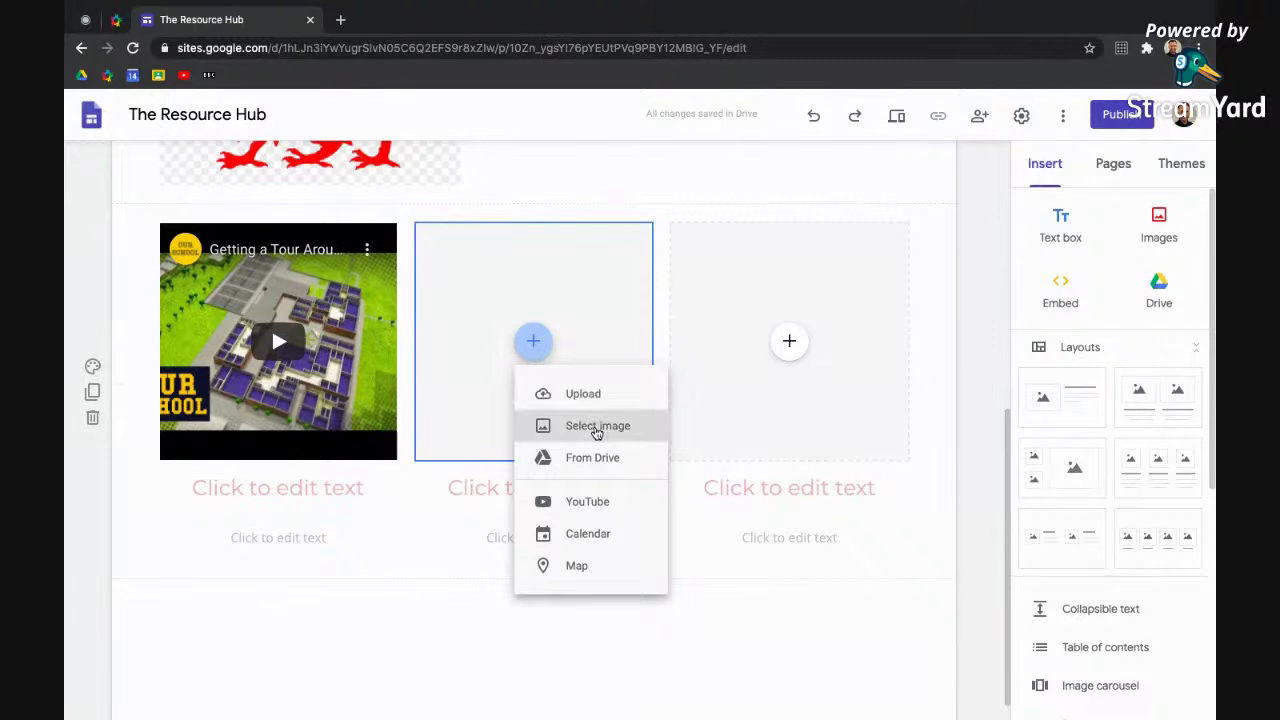
click(597, 427)
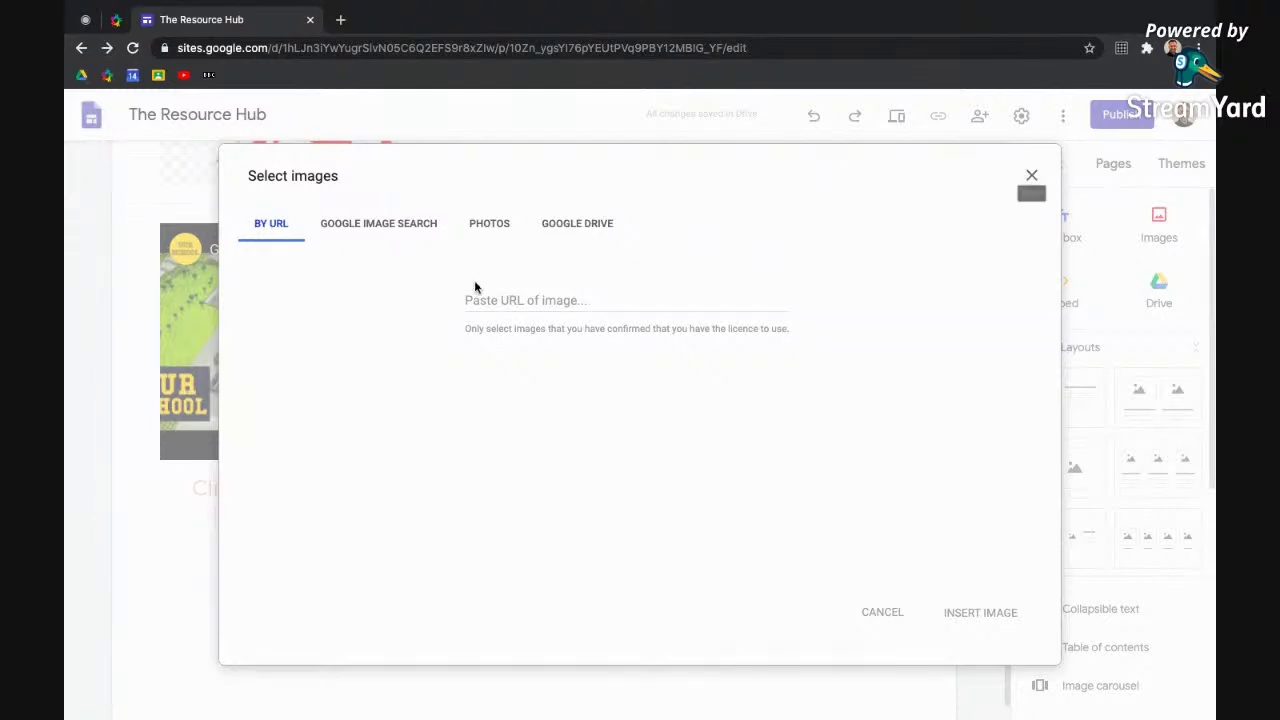
click(364, 233)
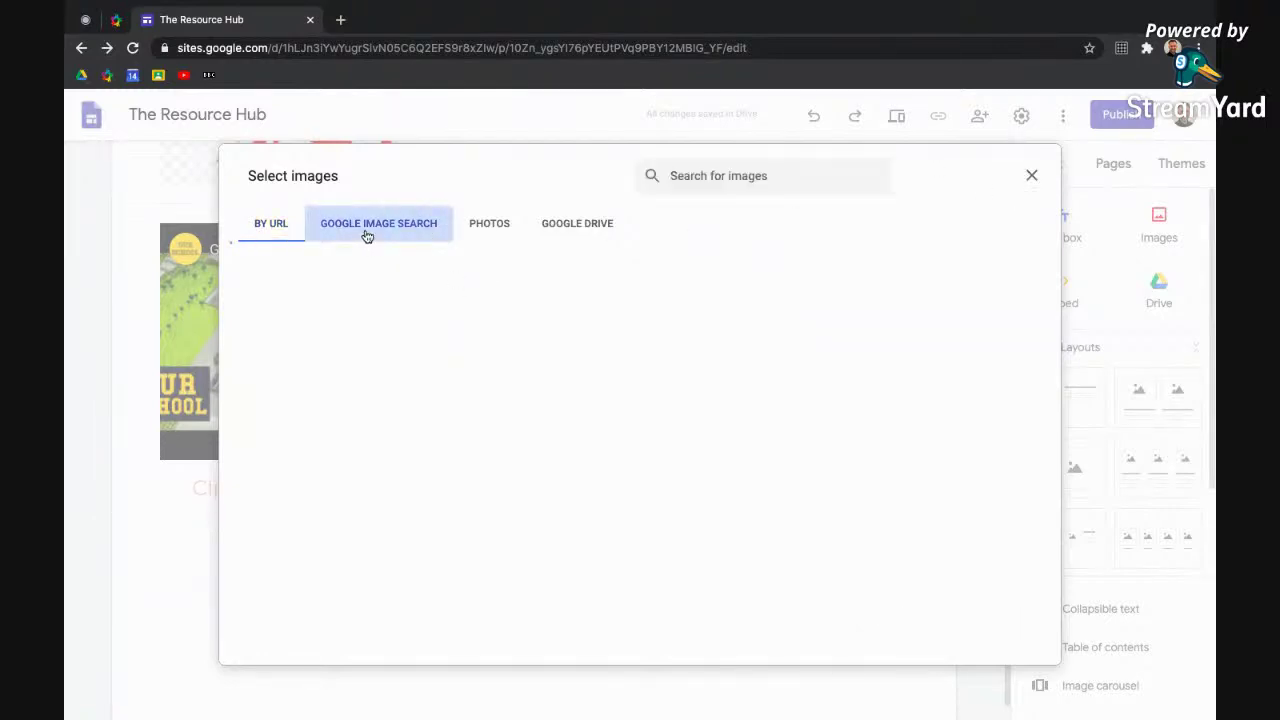
click(1033, 176)
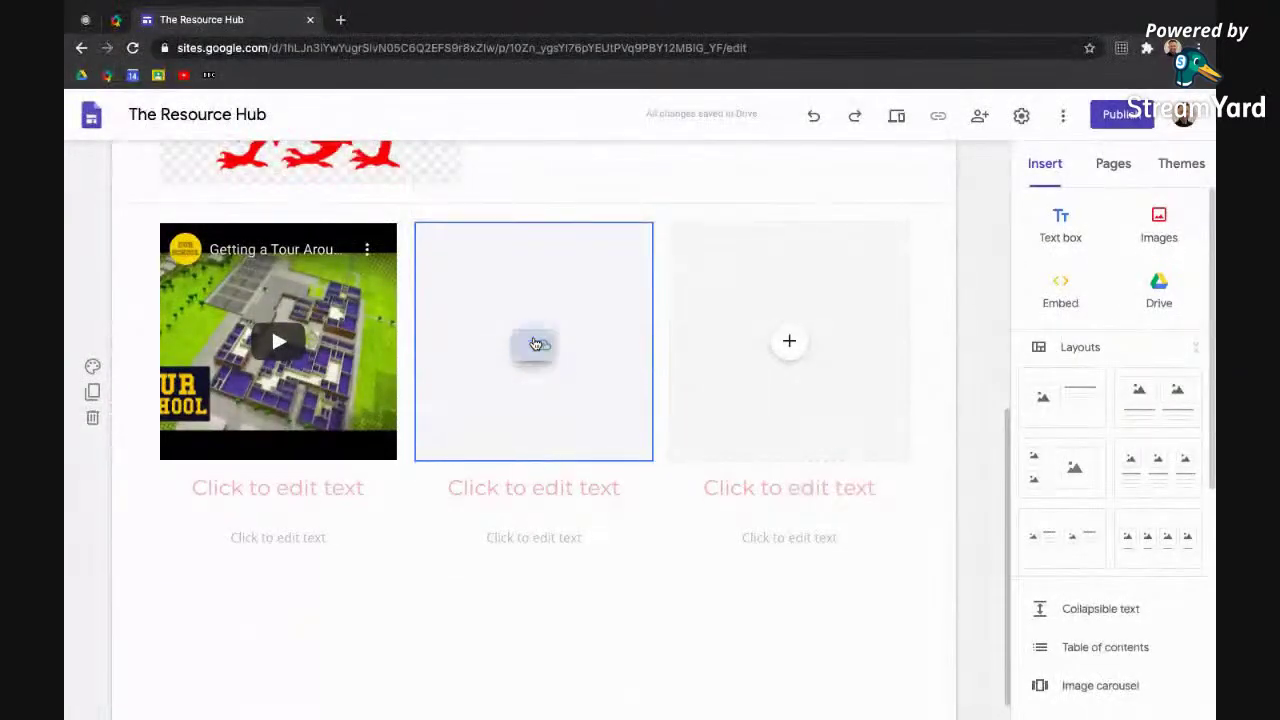
Insert the Distance Learning Class calendar into the middle placeholder of the three-column layout
click(533, 341)
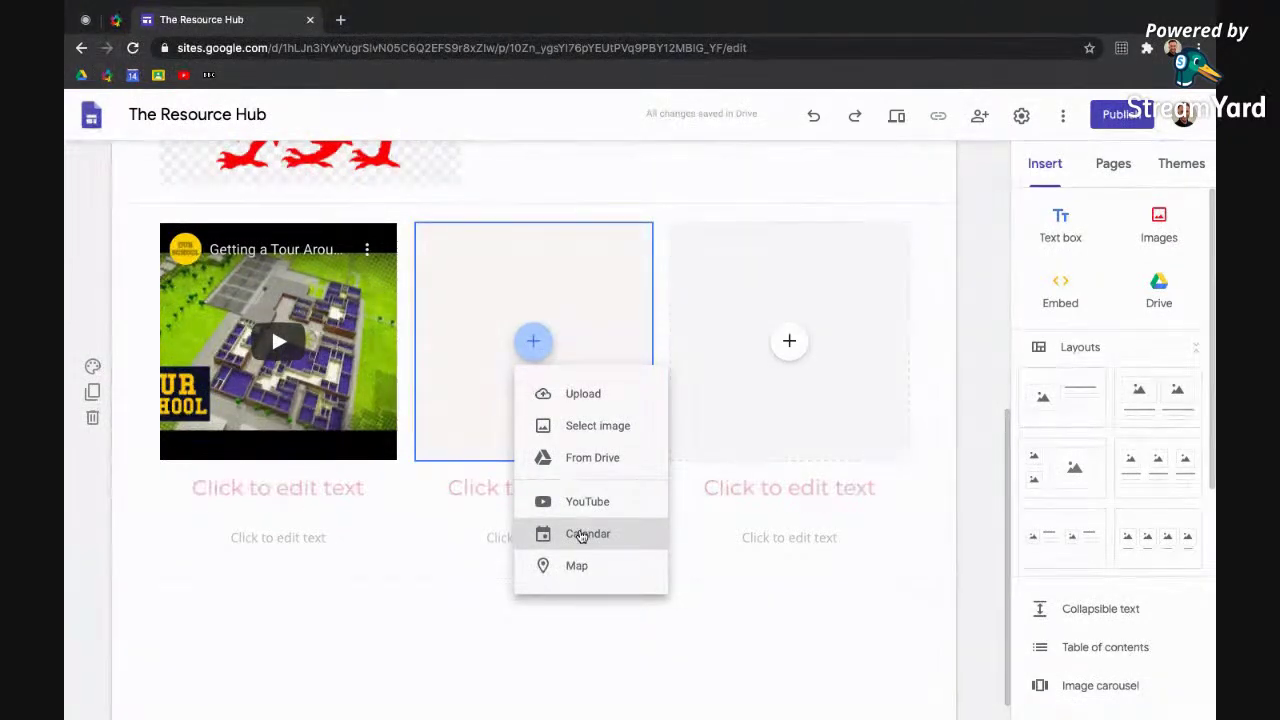
click(581, 536)
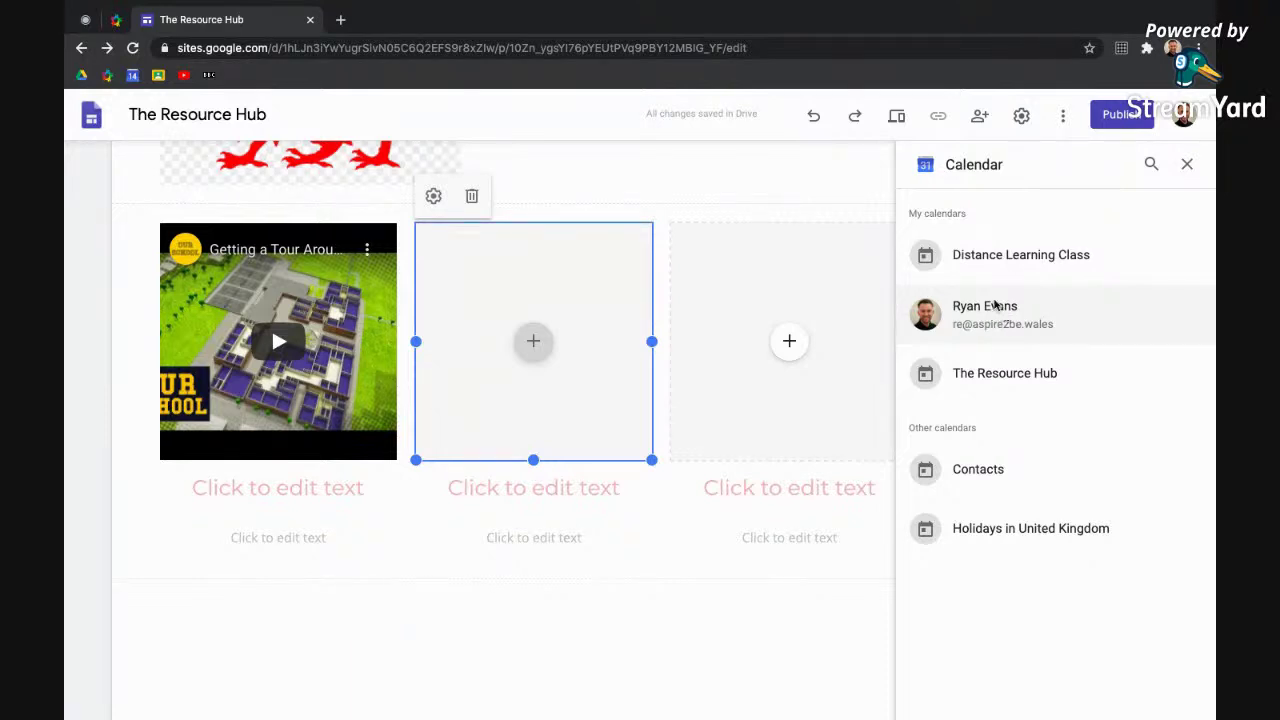
click(1003, 258)
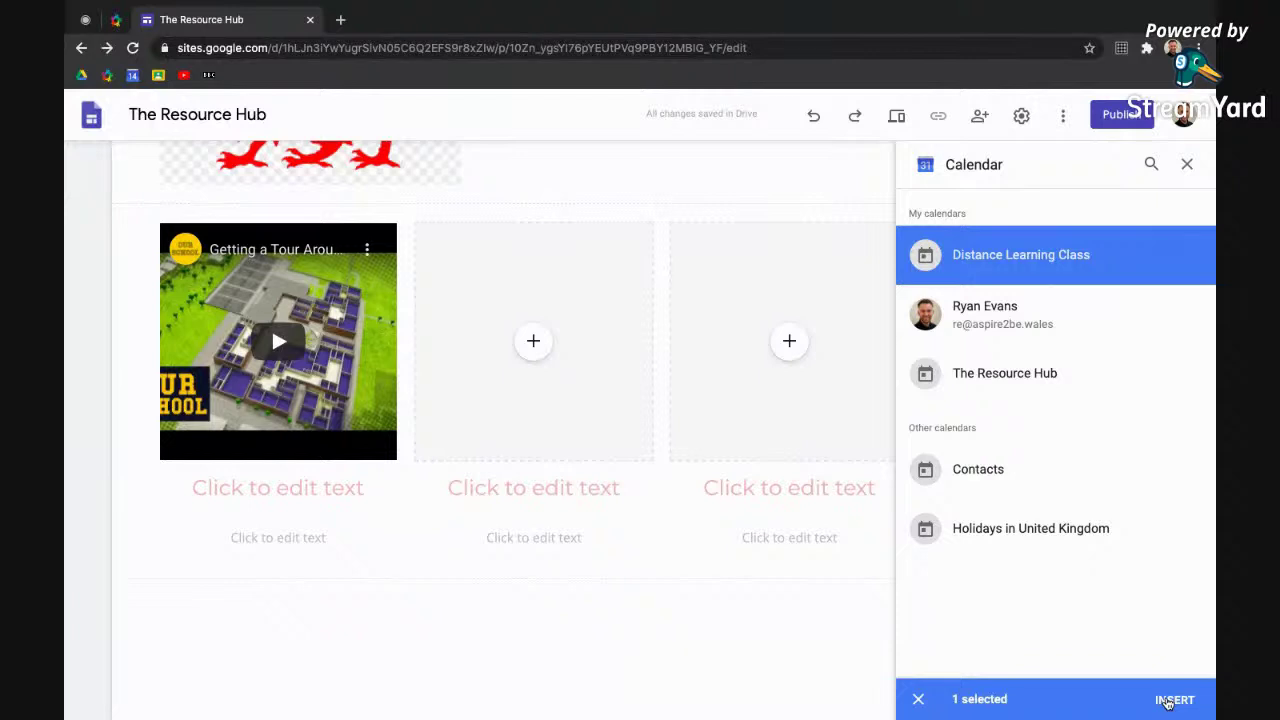
click(1172, 700)
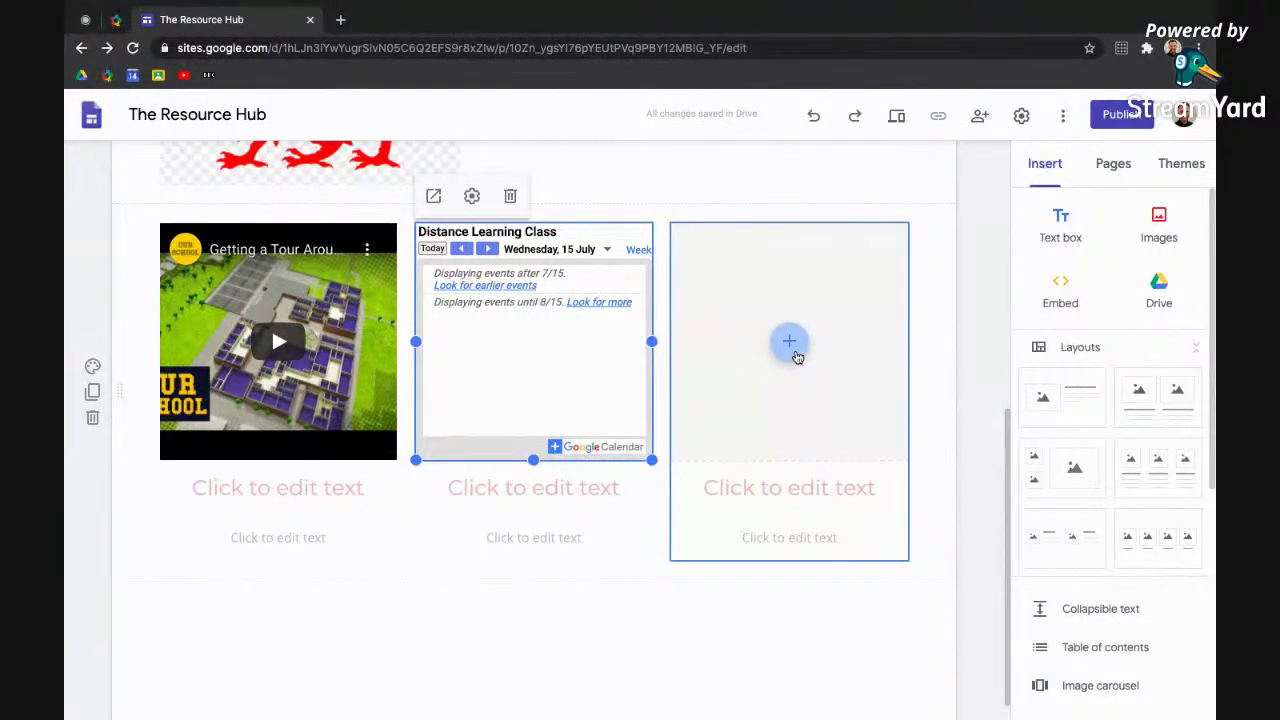
Open the map picker for the empty third placeholder and find Cardiff, UK by searching for "cardiff"
click(795, 355)
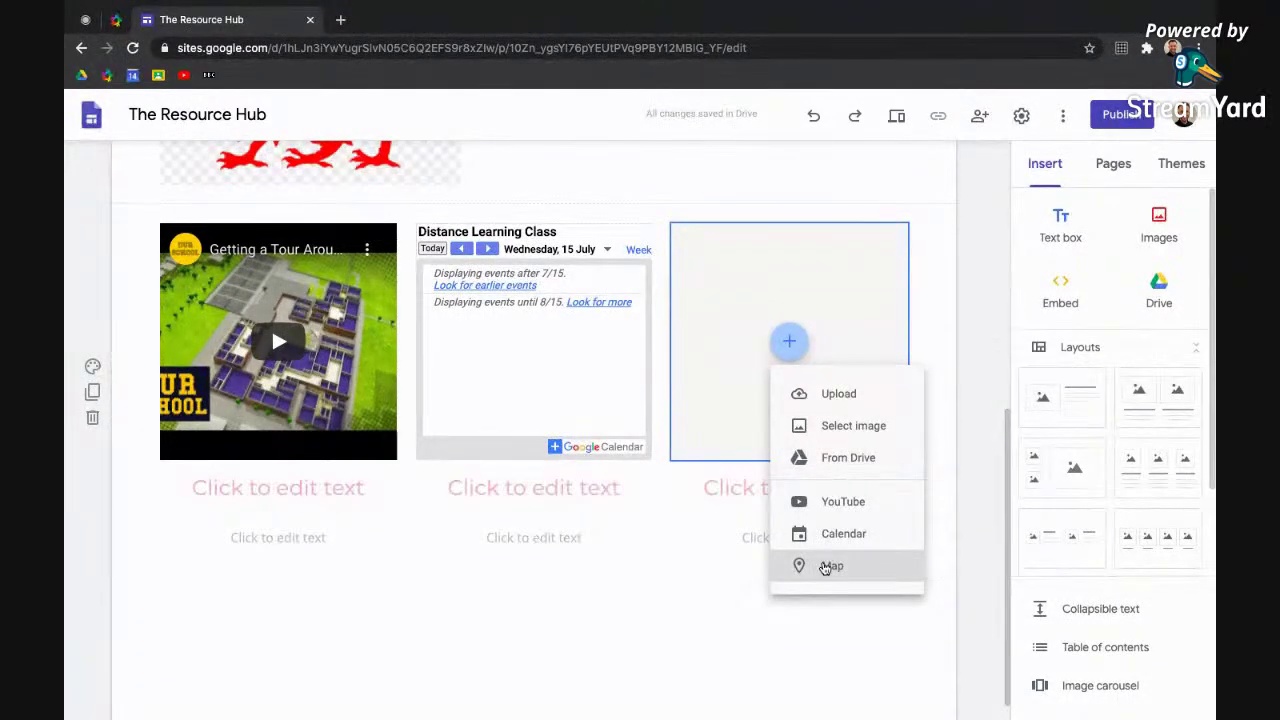
click(826, 567)
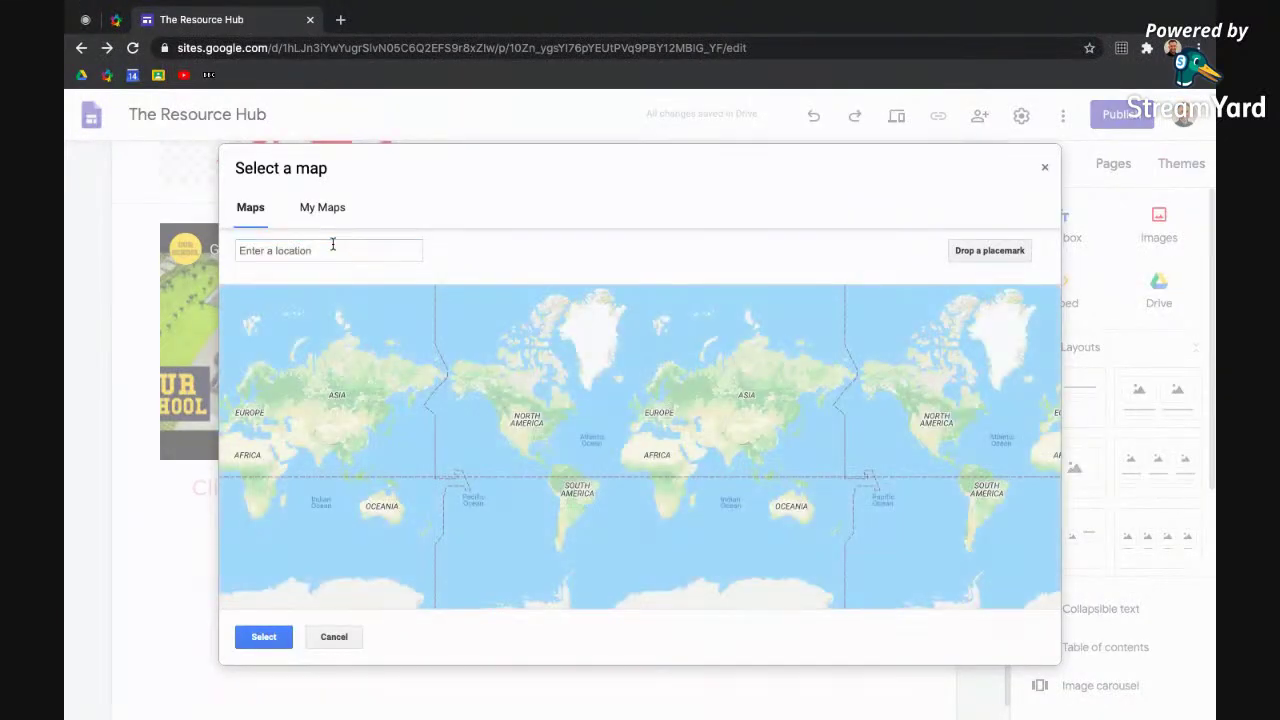
click(333, 249)
text(cardiff)
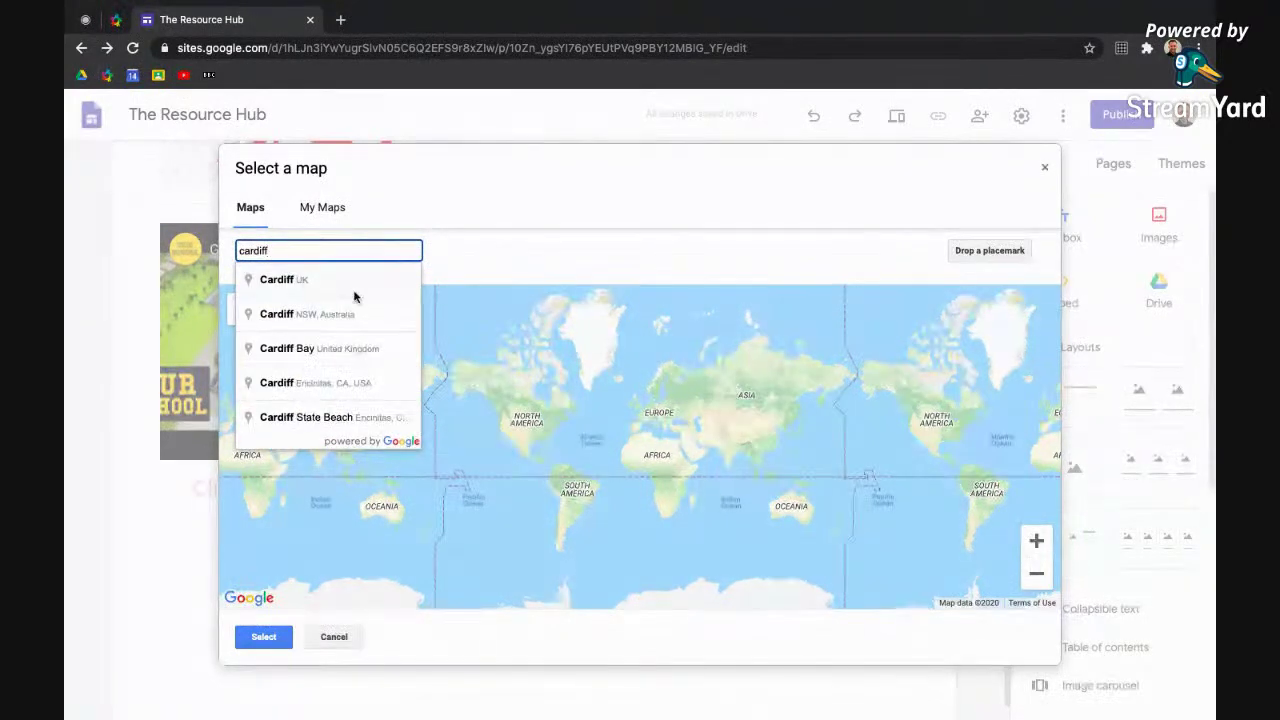
click(322, 281)
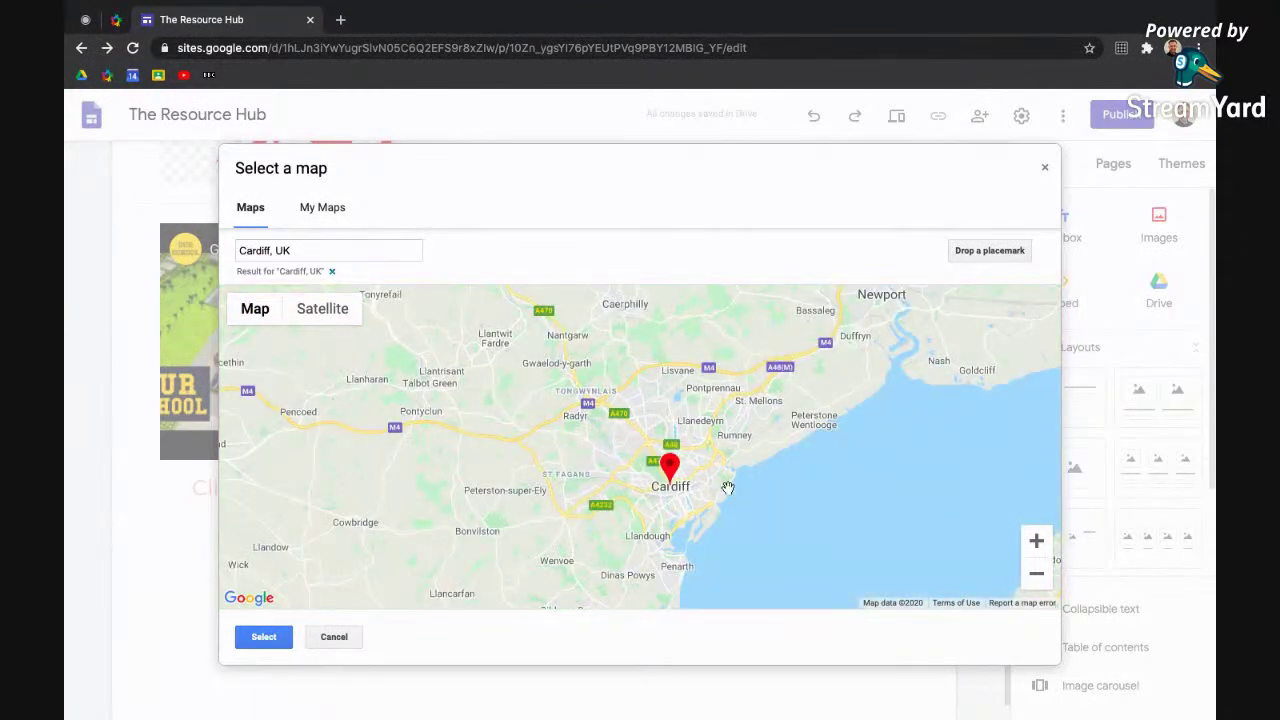
Zoom the Cardiff map in around Cardiff Castle, switch it to satellite view and insert it into the third placeholder
click(1036, 540)
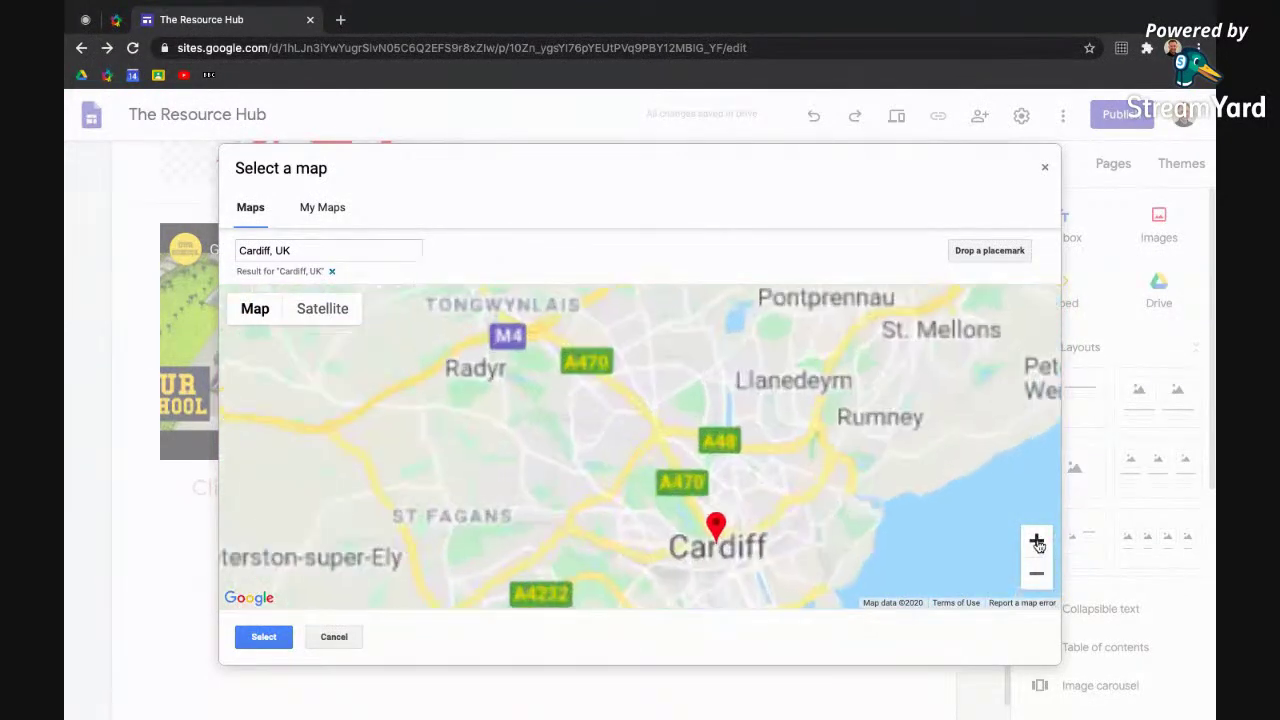
click(1036, 540)
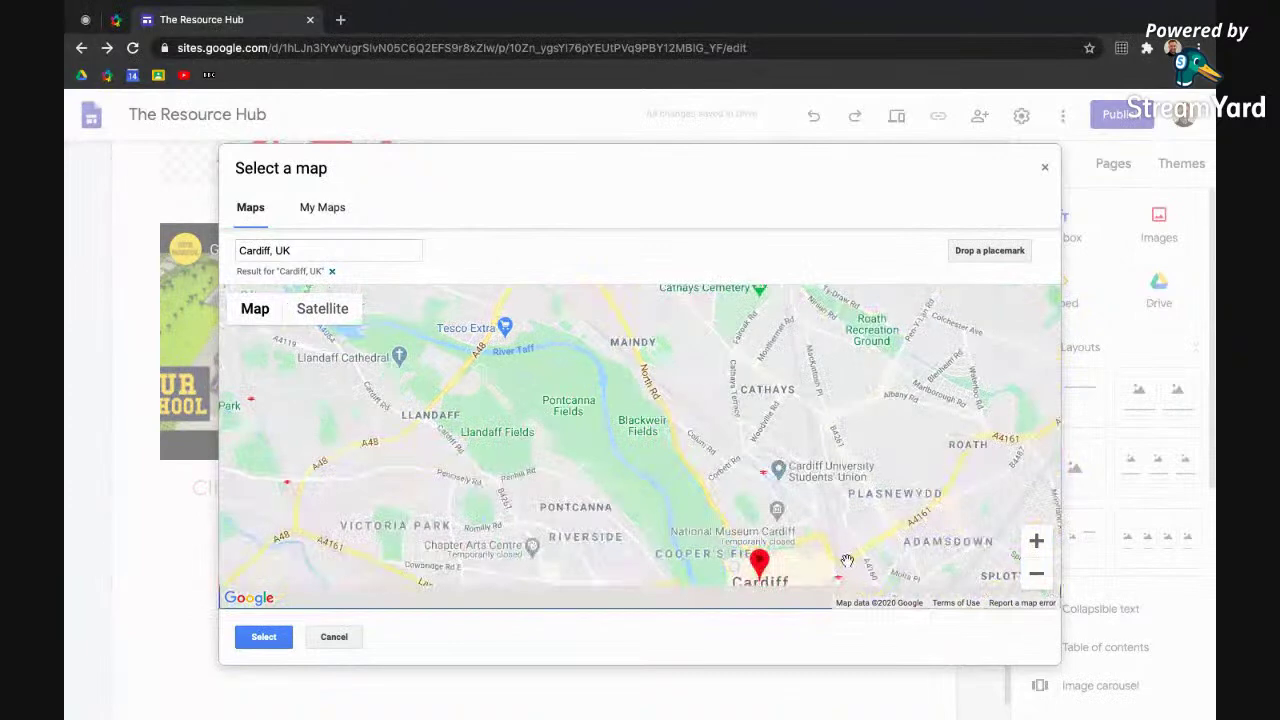
double_click(1036, 541)
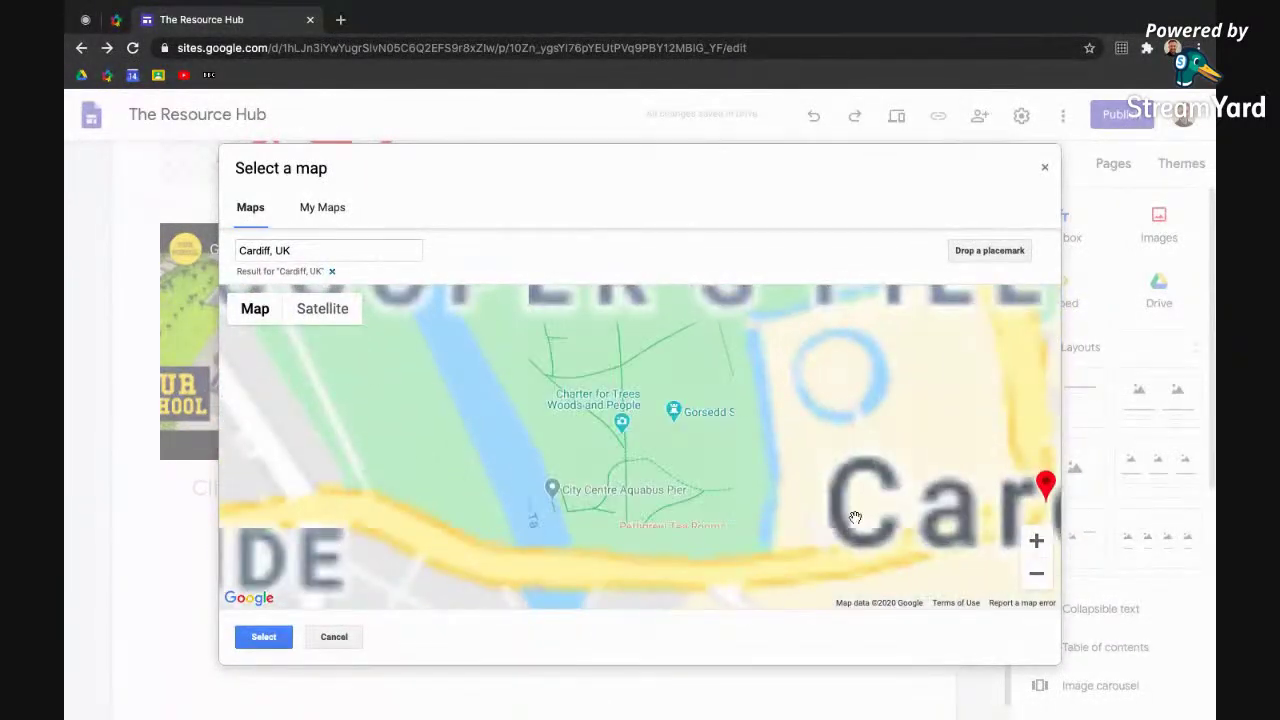
drag(774, 494, 804, 500)
drag(587, 378, 652, 468)
drag(765, 504, 664, 520)
drag(748, 508, 583, 542)
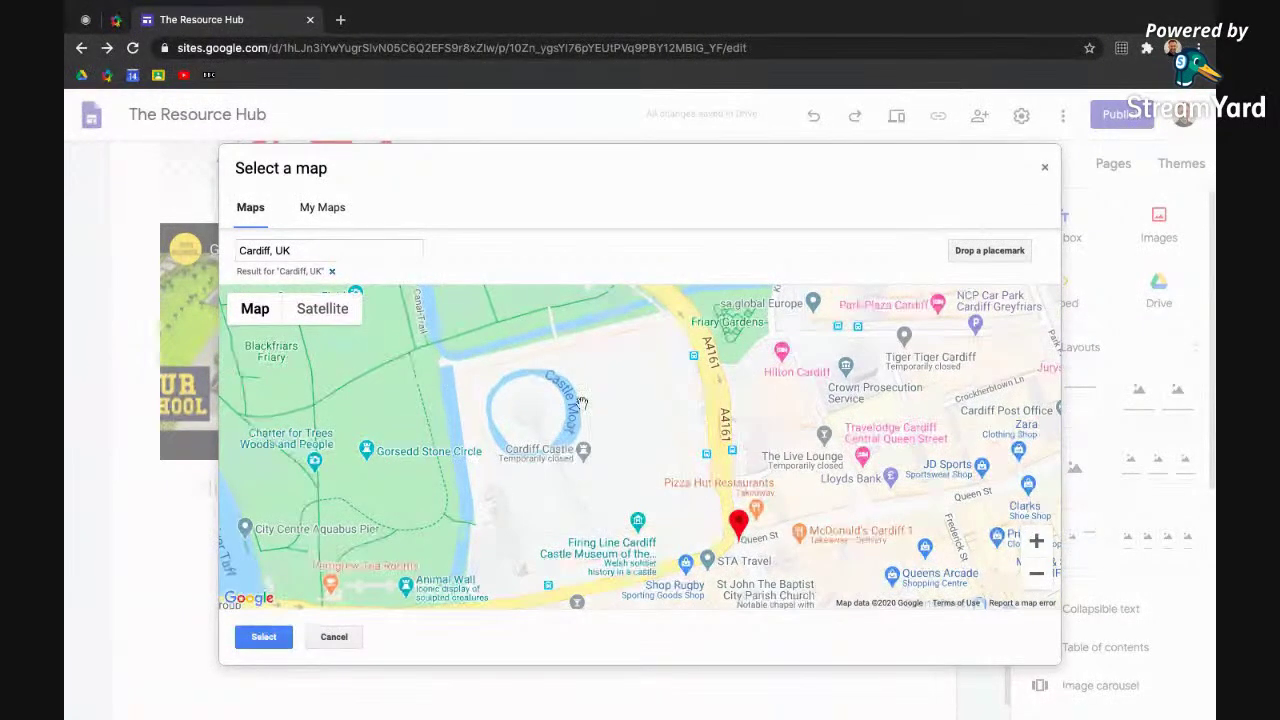
click(306, 318)
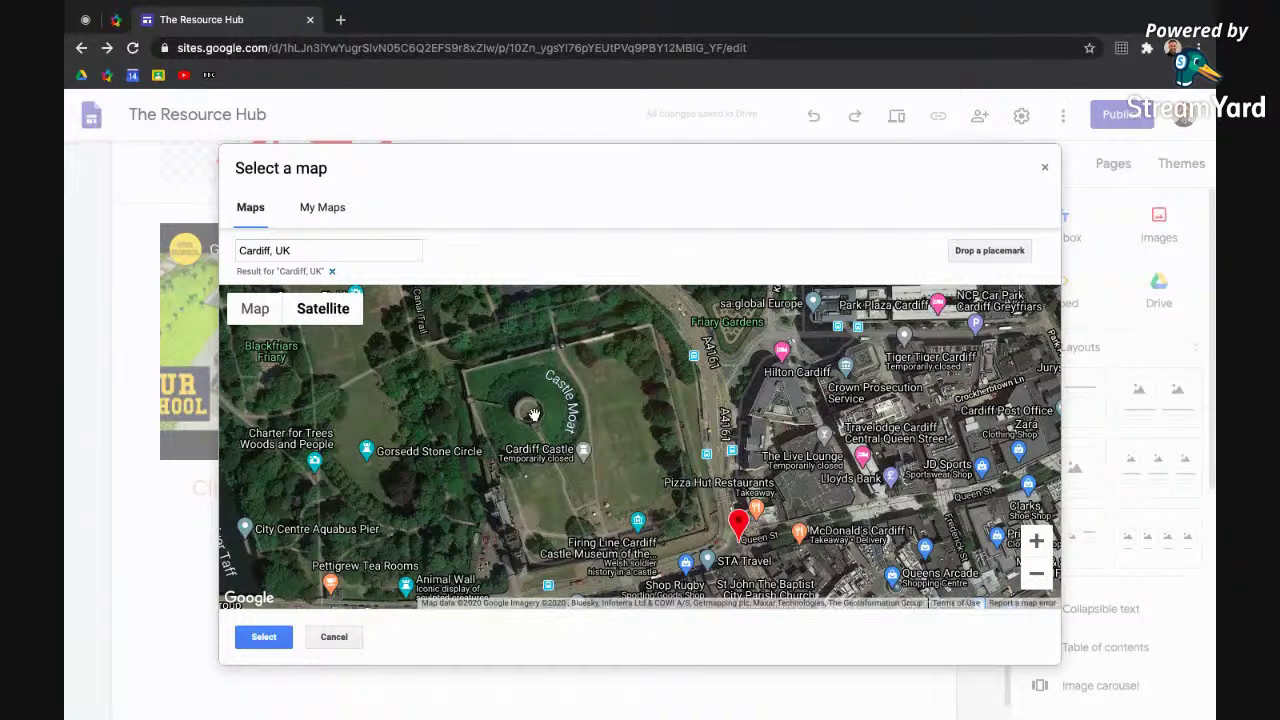
click(260, 638)
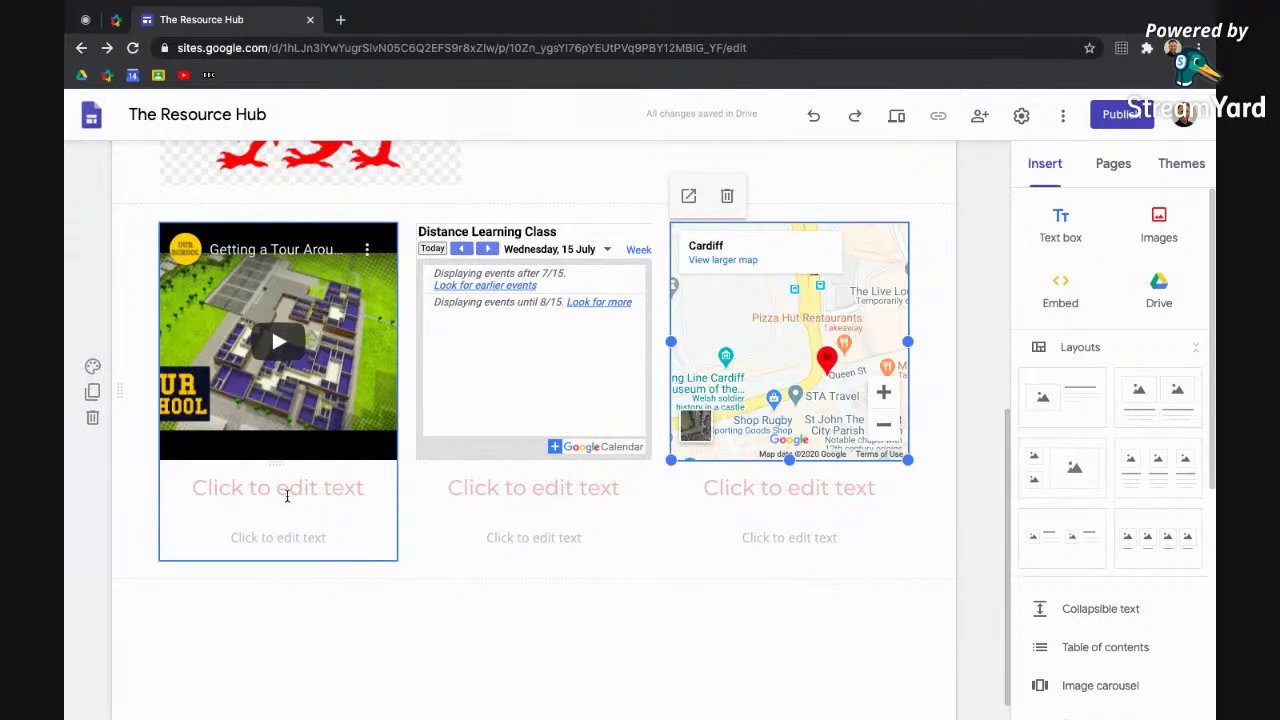
Enter the headings "Our School" under the video, "Dates" under the calendar and "Location" under the map
click(287, 496)
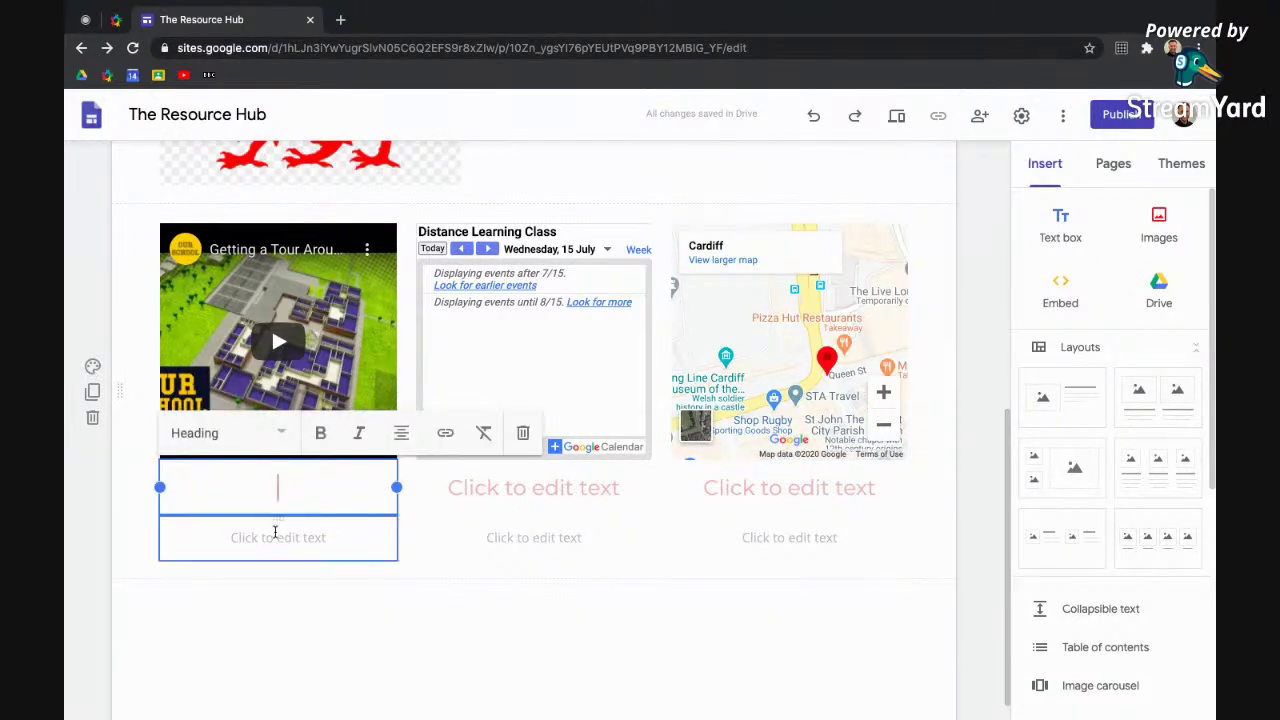
text(Our School)
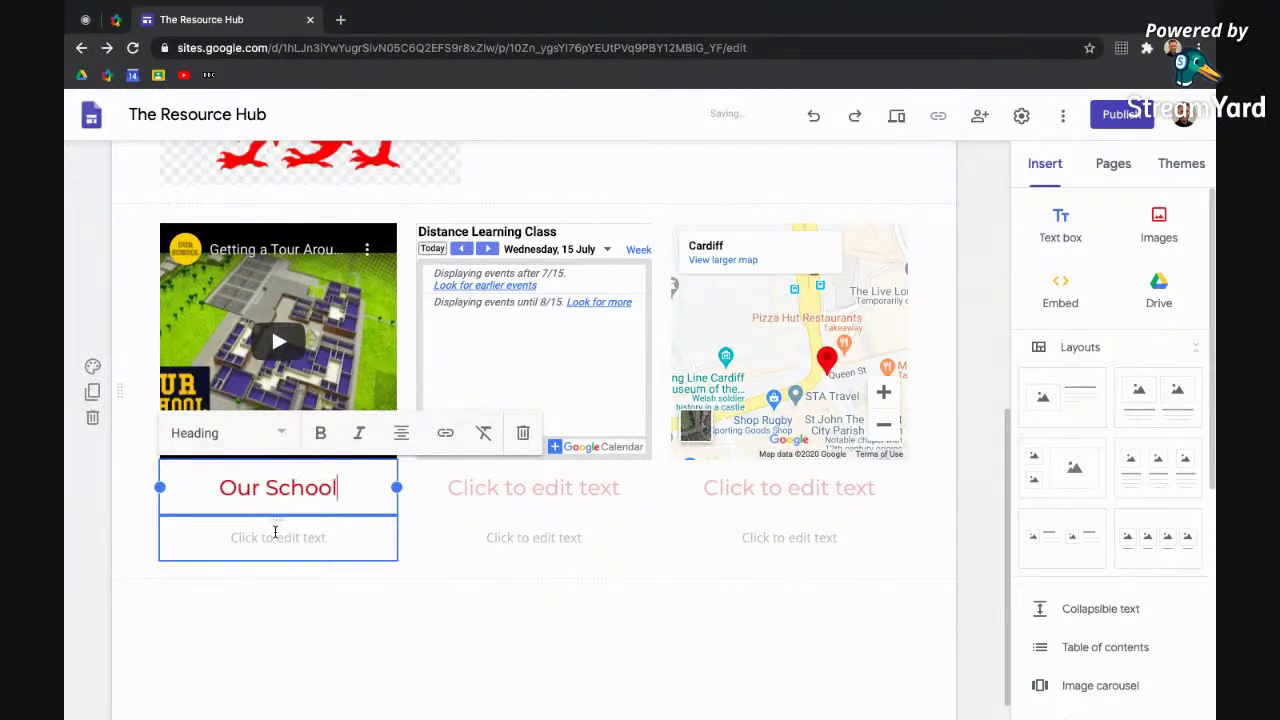
click(500, 490)
text(Dates)
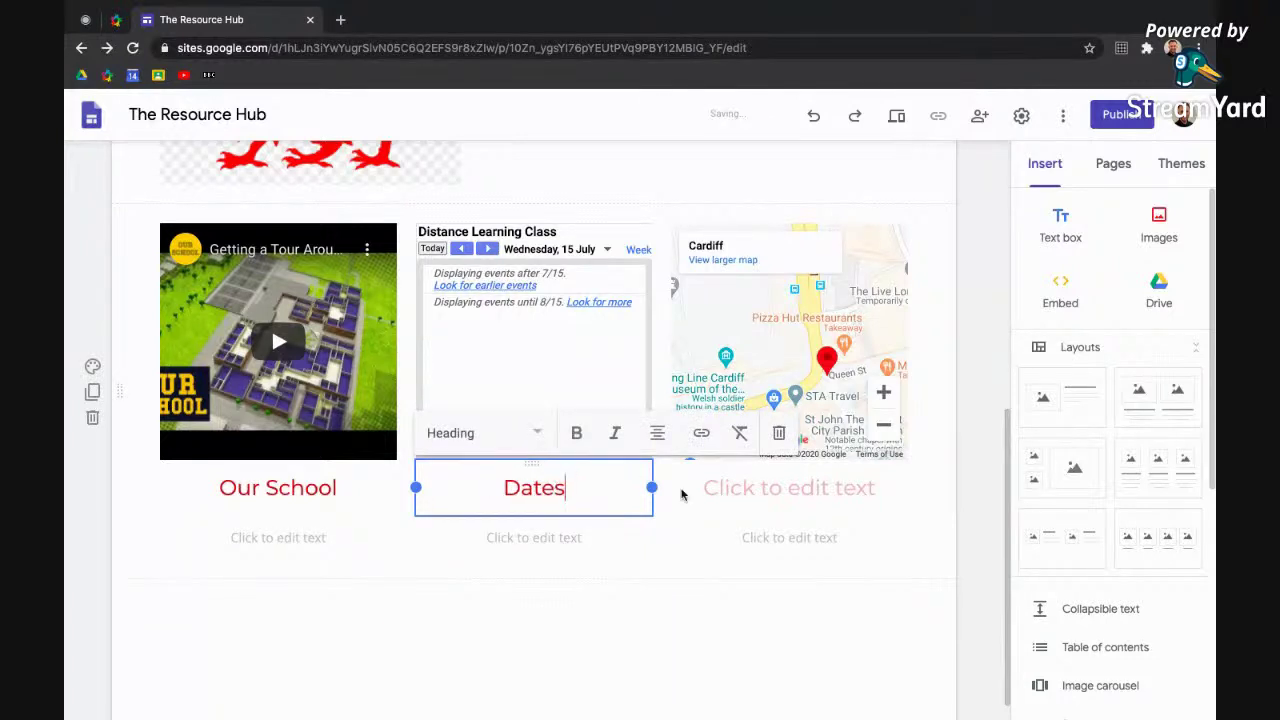
click(768, 487)
text(Location)
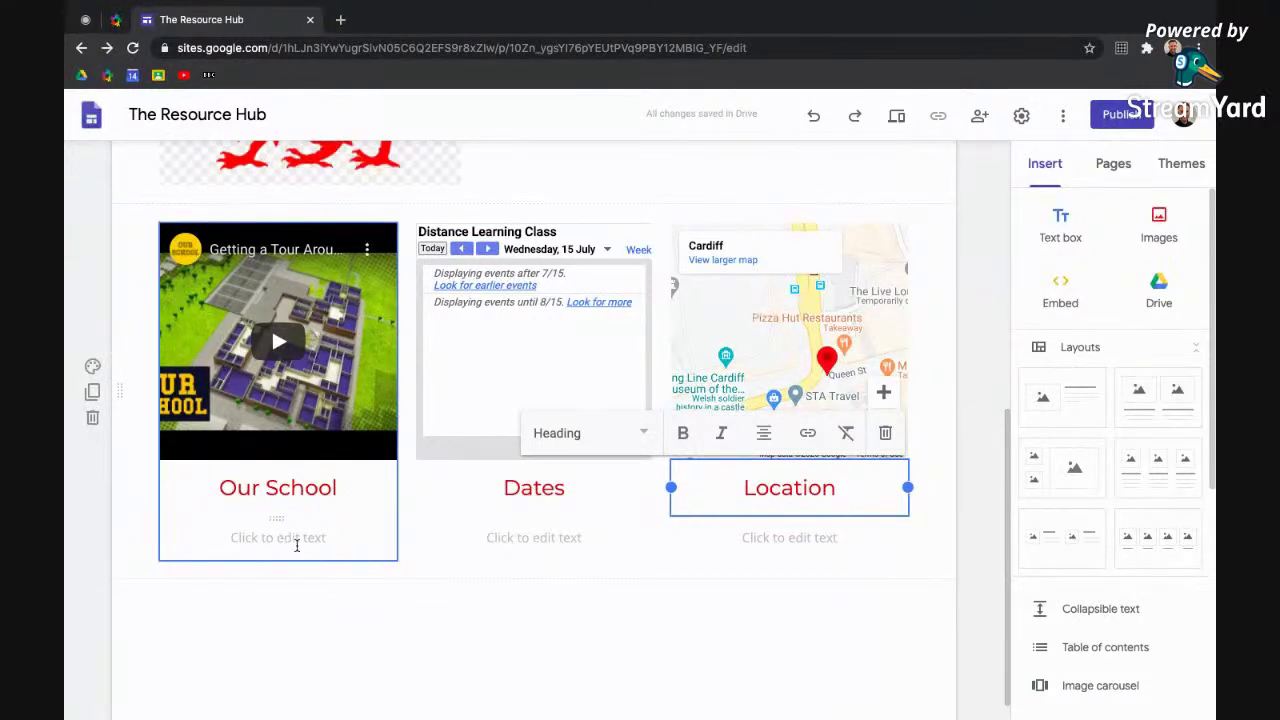
Delete the three empty body text boxes beneath the Our School, Dates and Location headings
click(296, 543)
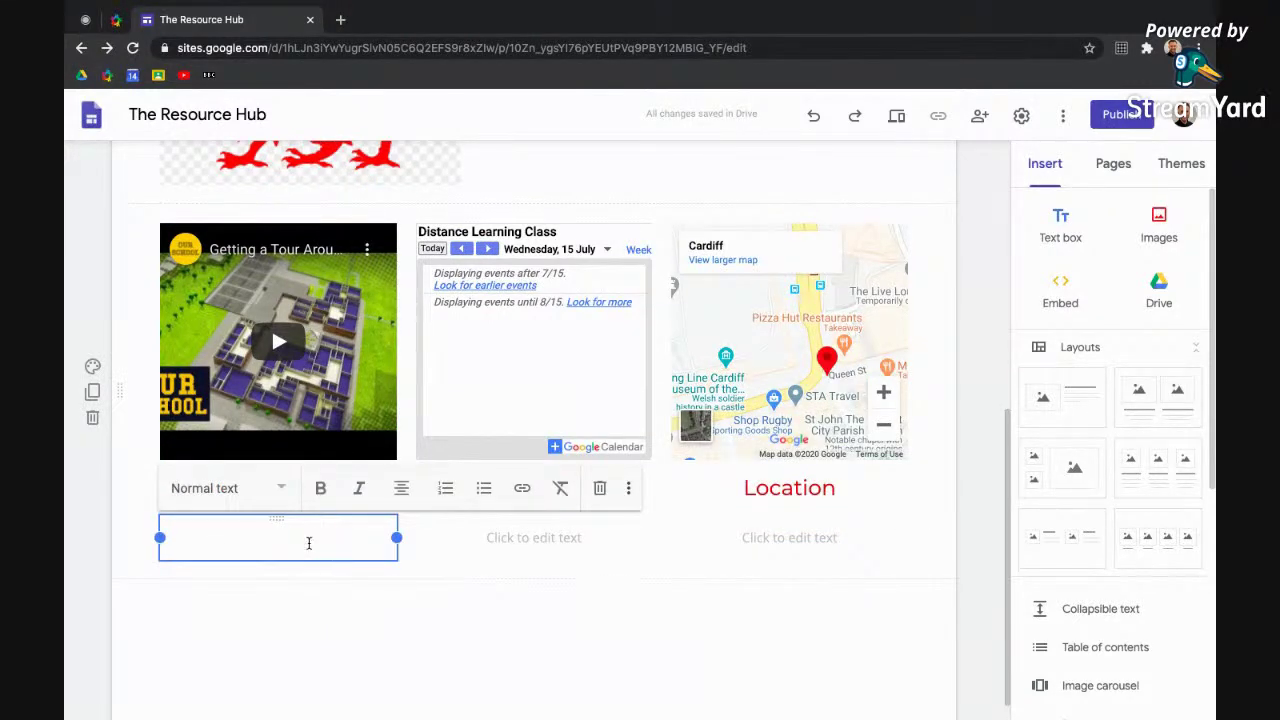
click(601, 489)
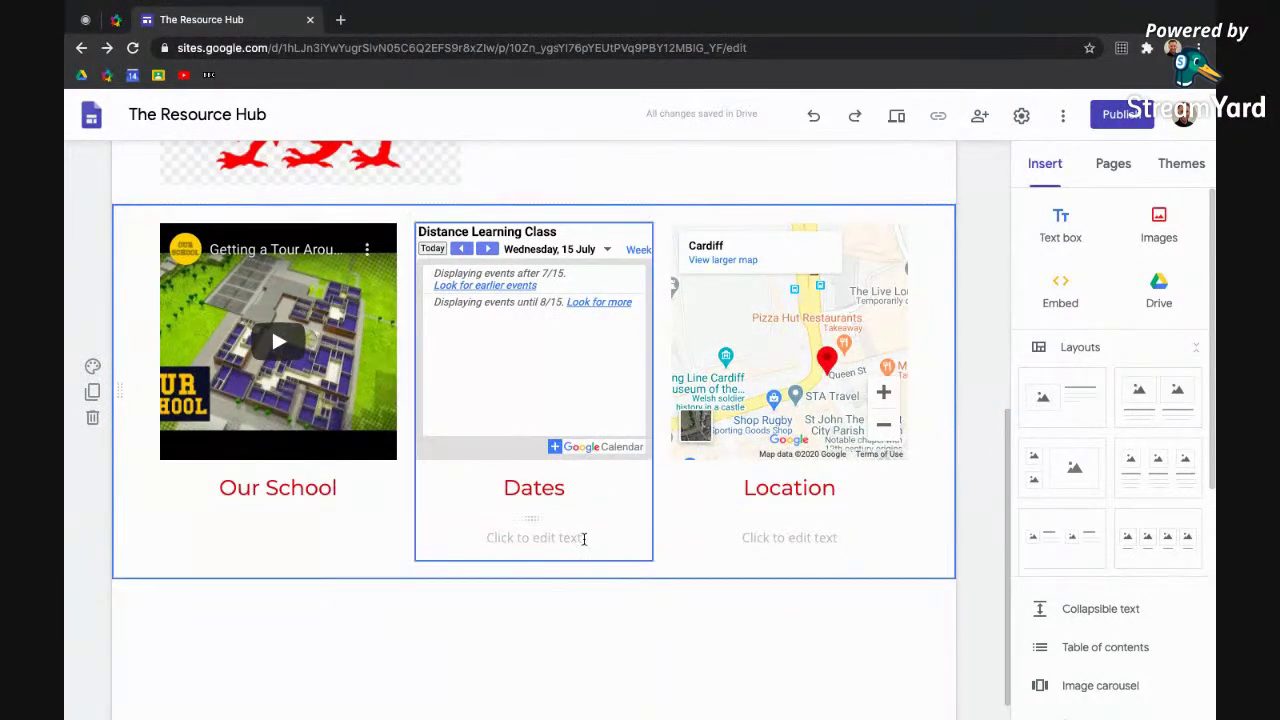
click(584, 539)
click(856, 489)
click(845, 535)
click(958, 489)
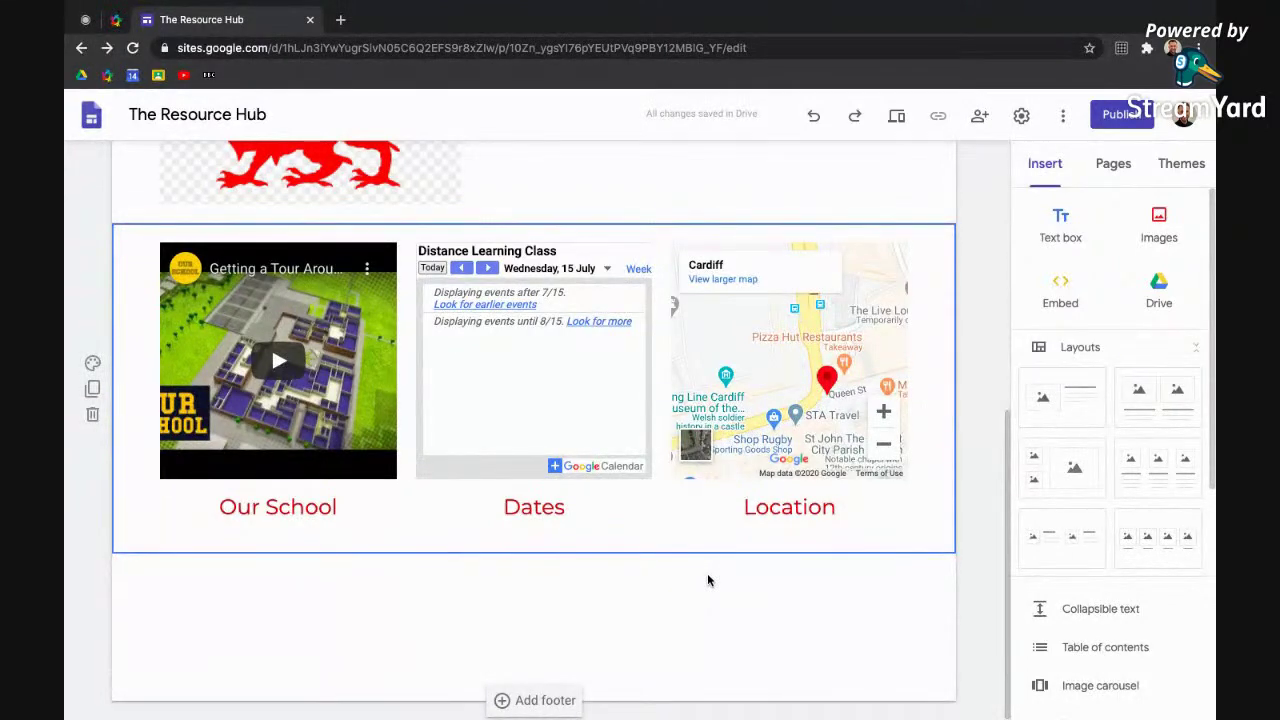
Start an image carousel and search Google Images for "wales" to fill it
scroll(1103, 460, down, 1)
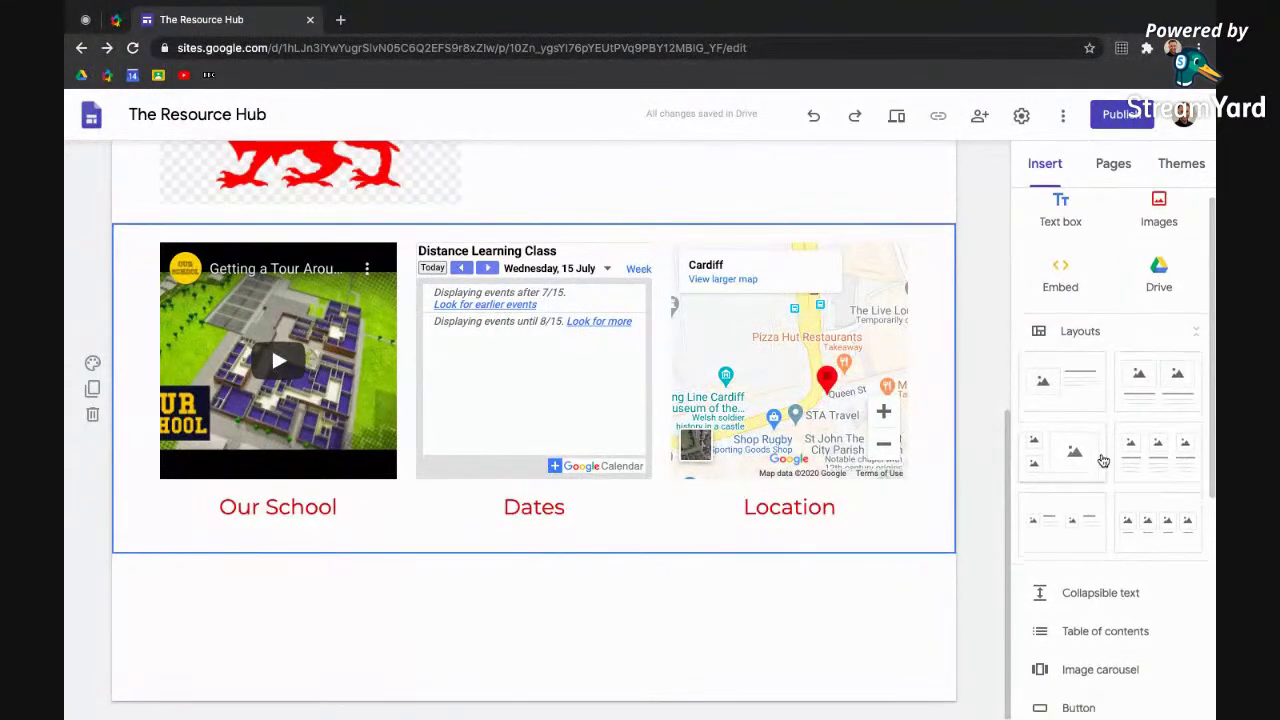
scroll(1103, 460, down, 1)
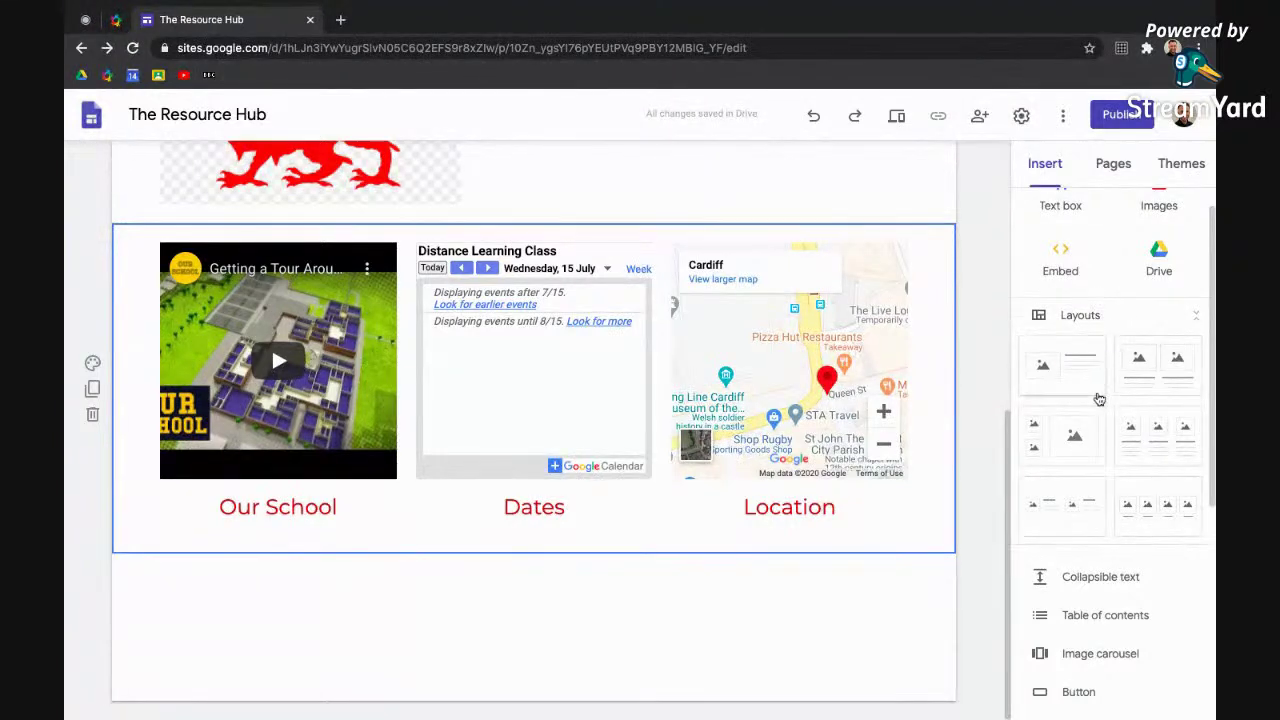
scroll(1099, 399, down, 3)
scroll(1099, 399, down, 1)
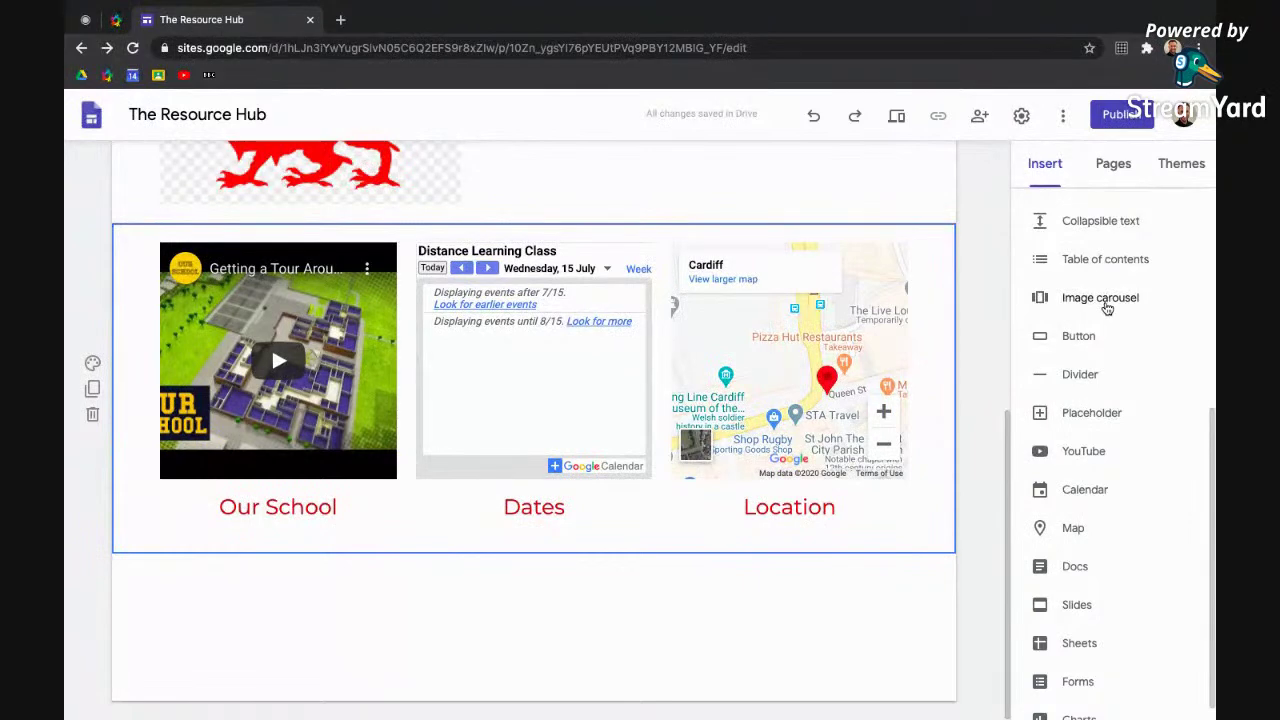
click(1106, 306)
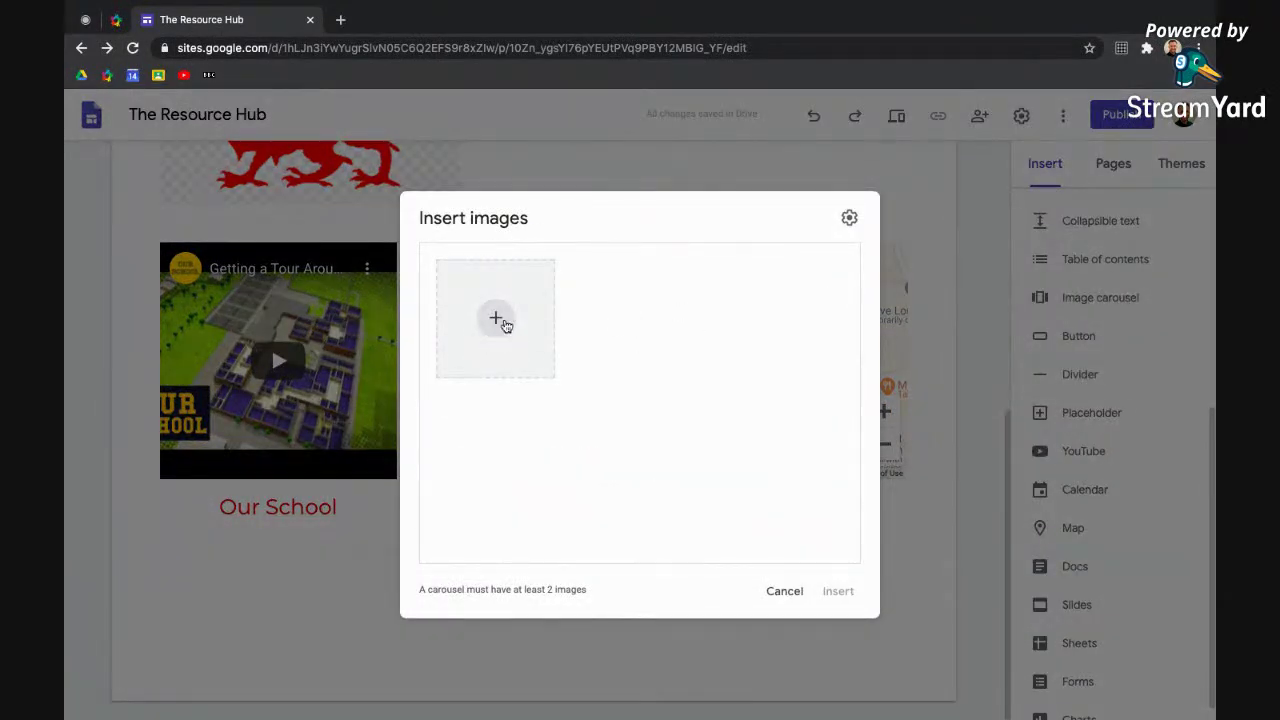
click(496, 318)
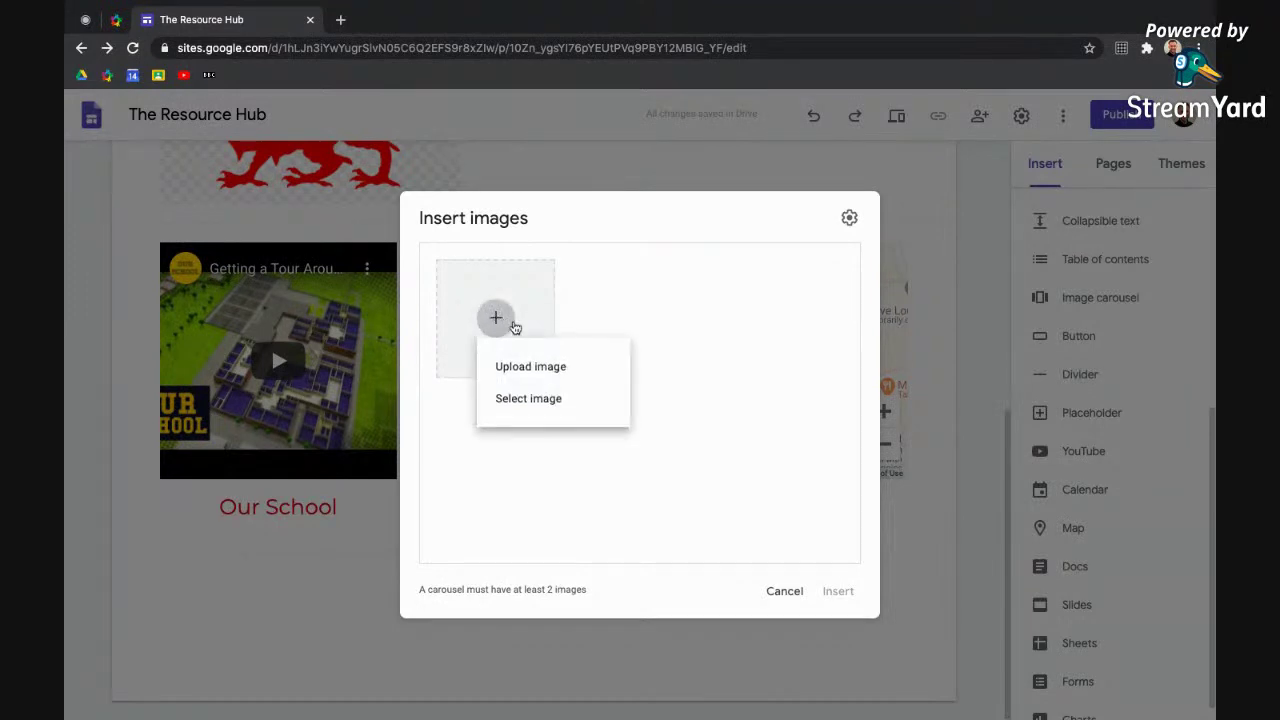
click(537, 399)
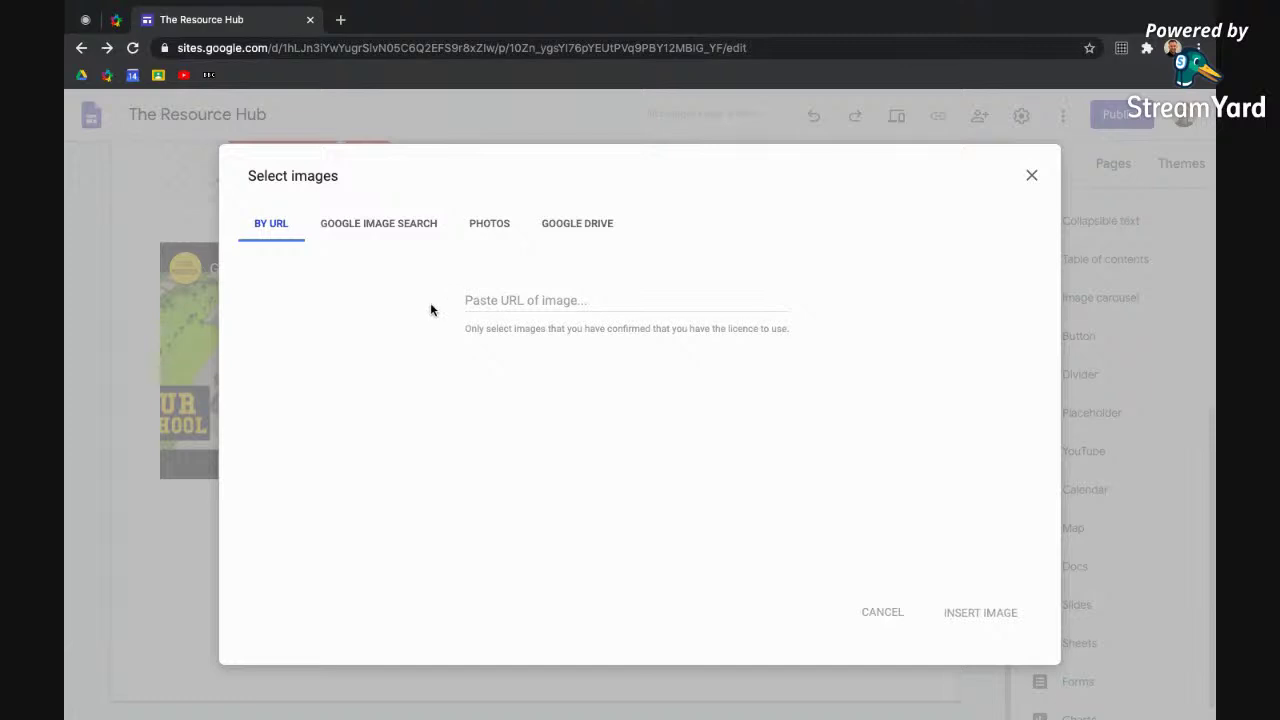
click(383, 229)
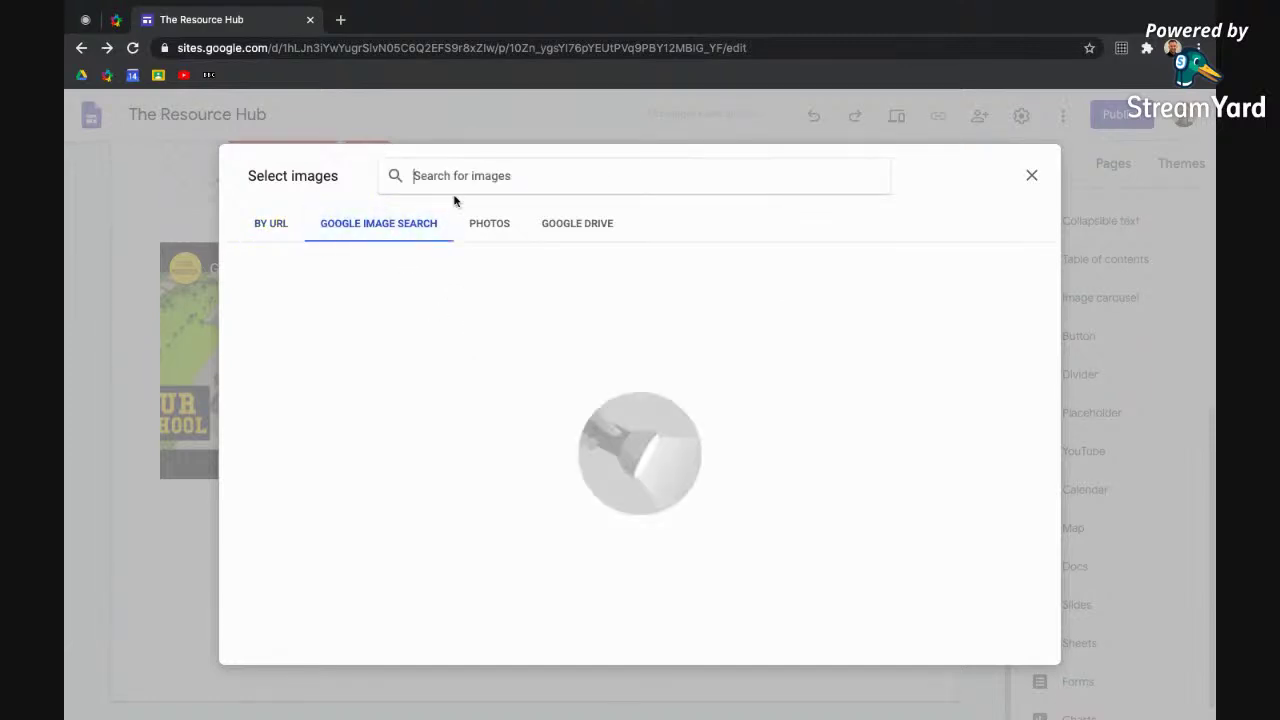
click(460, 180)
text(wales)
key(Return)
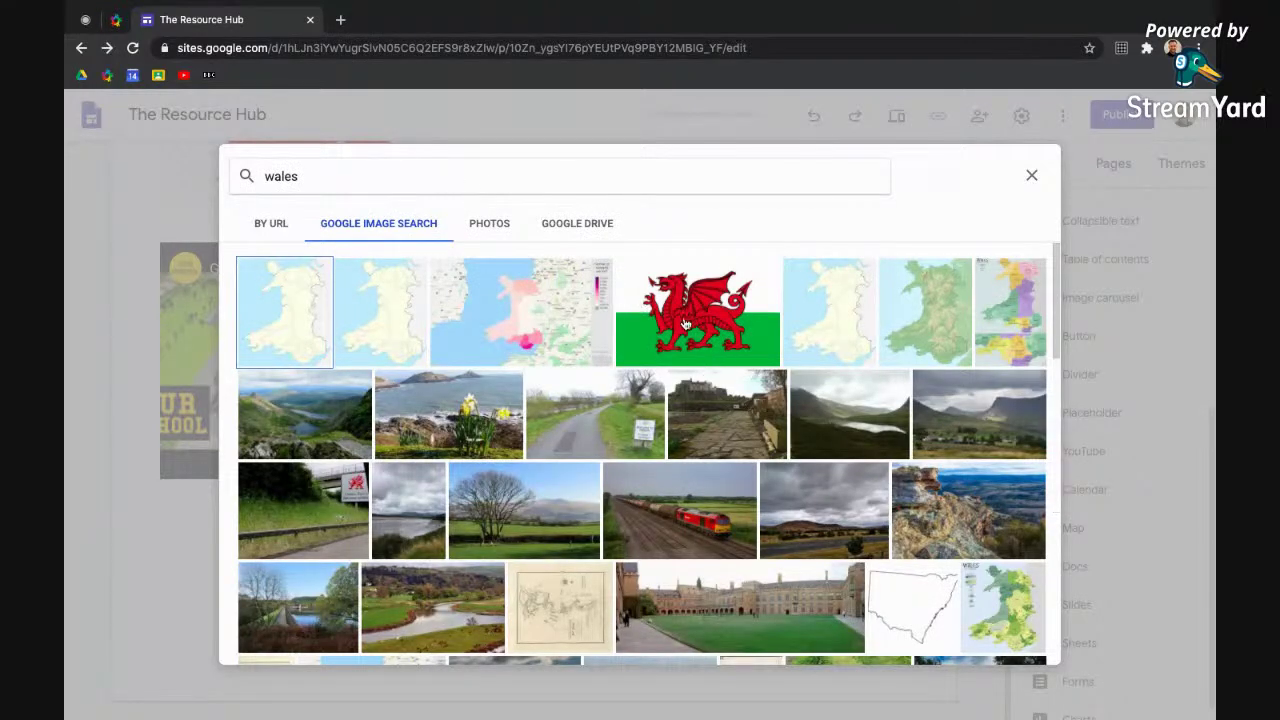
Select the Welsh flag, daffodil coast, rocky cliff and sheep images and insert them as a carousel on the page
click(685, 323)
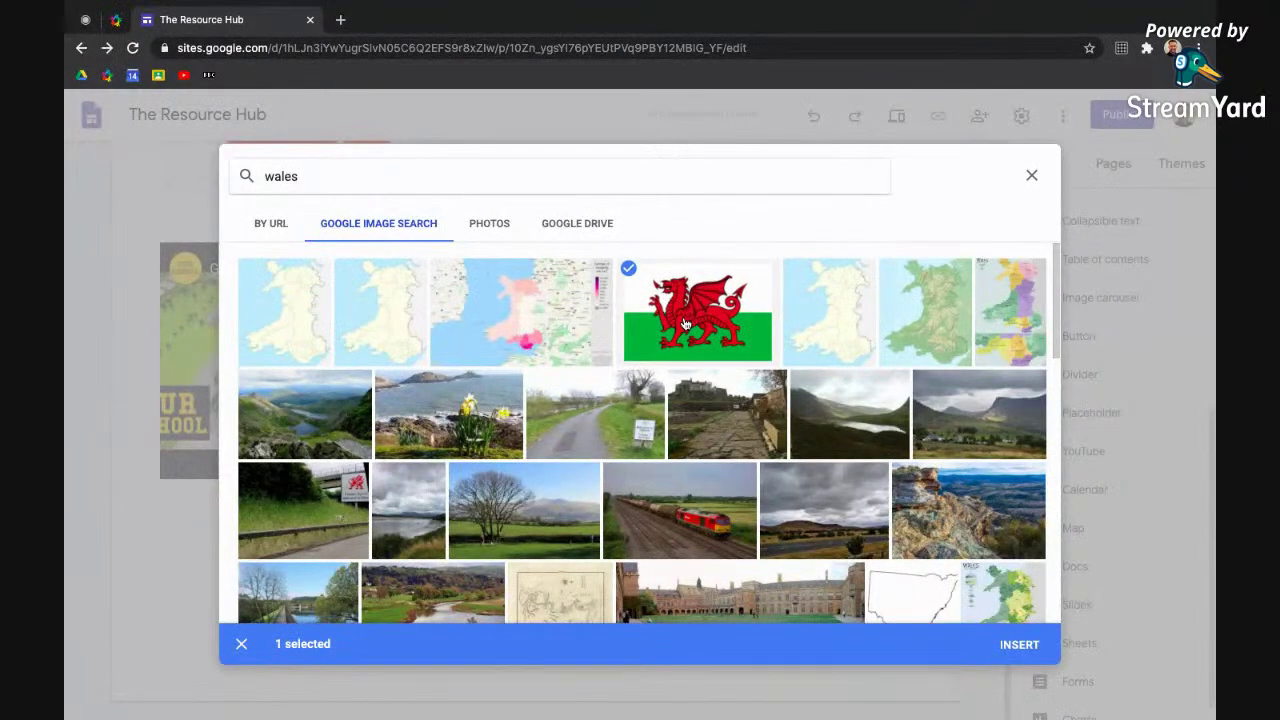
click(685, 323)
click(684, 316)
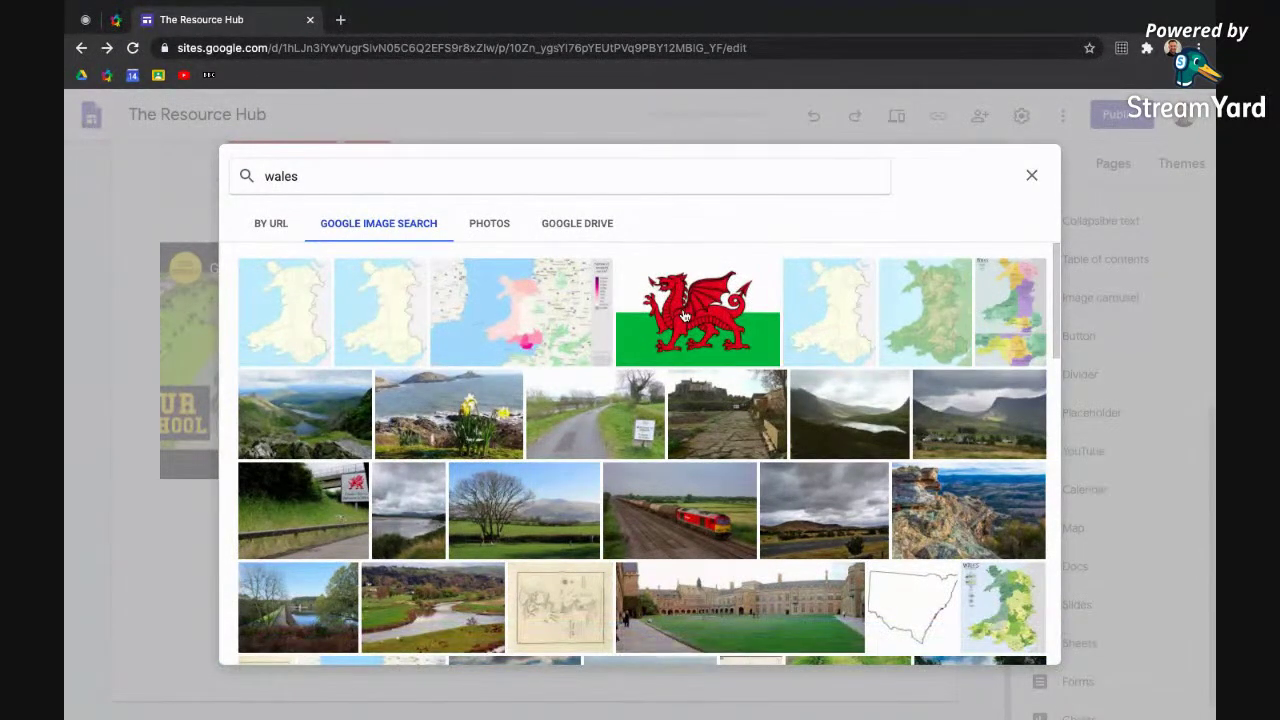
click(684, 316)
click(438, 408)
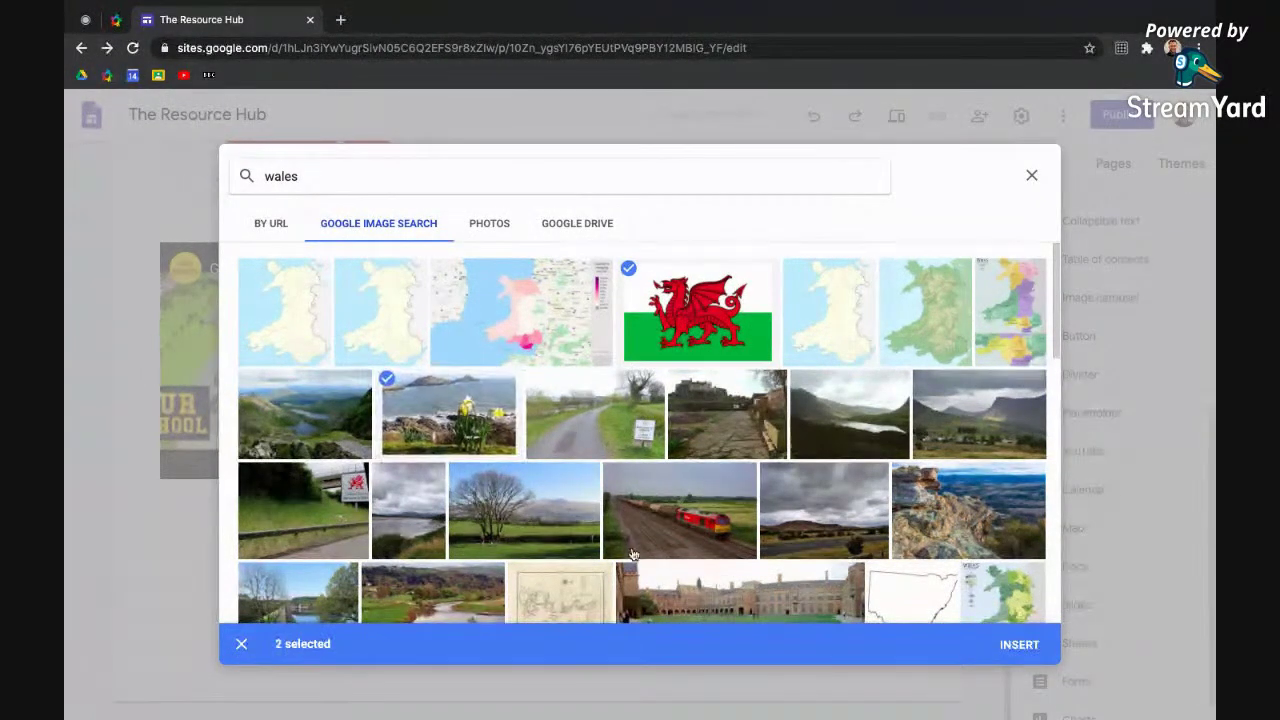
scroll(658, 552, down, 1)
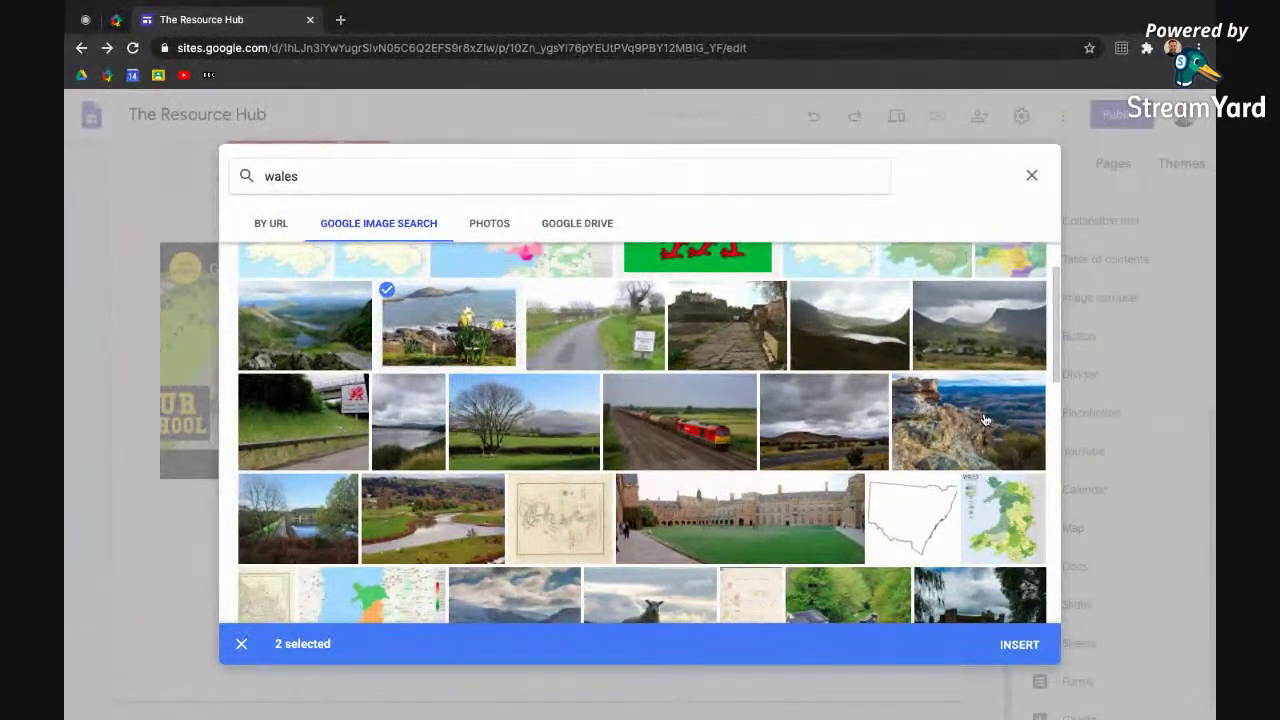
click(984, 420)
scroll(736, 499, down, 1)
scroll(734, 497, down, 1)
click(637, 501)
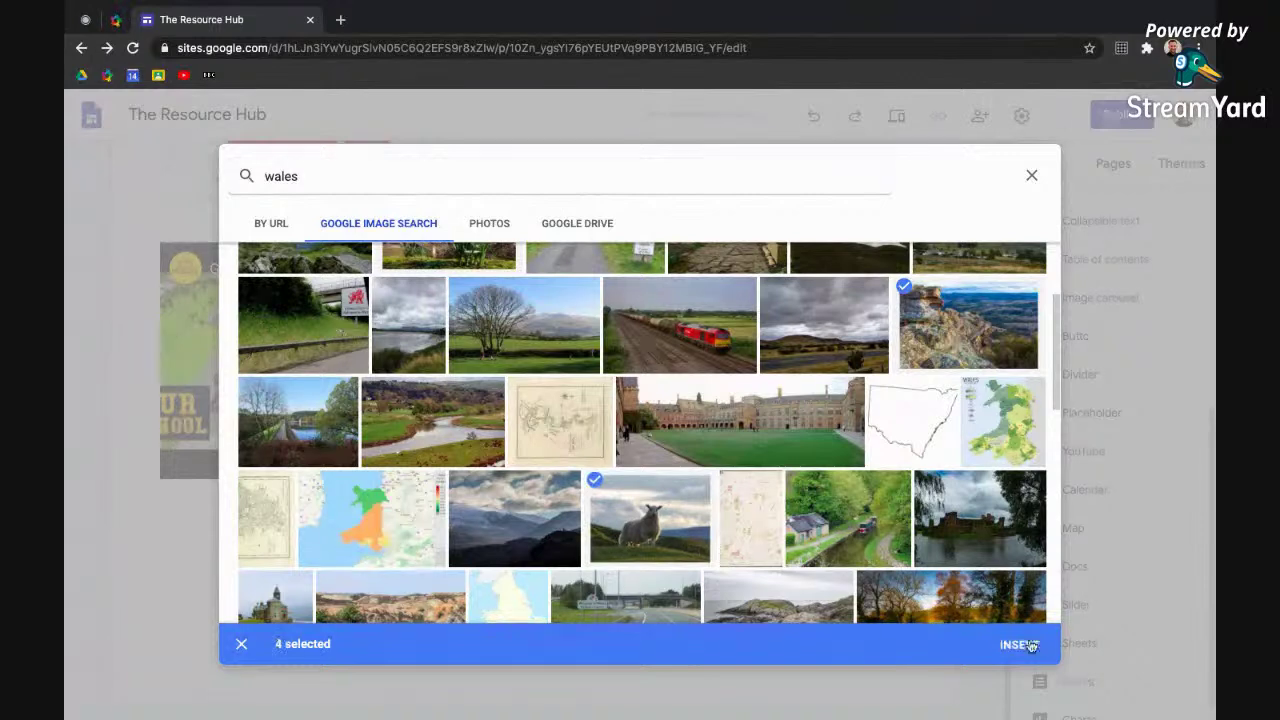
click(1020, 645)
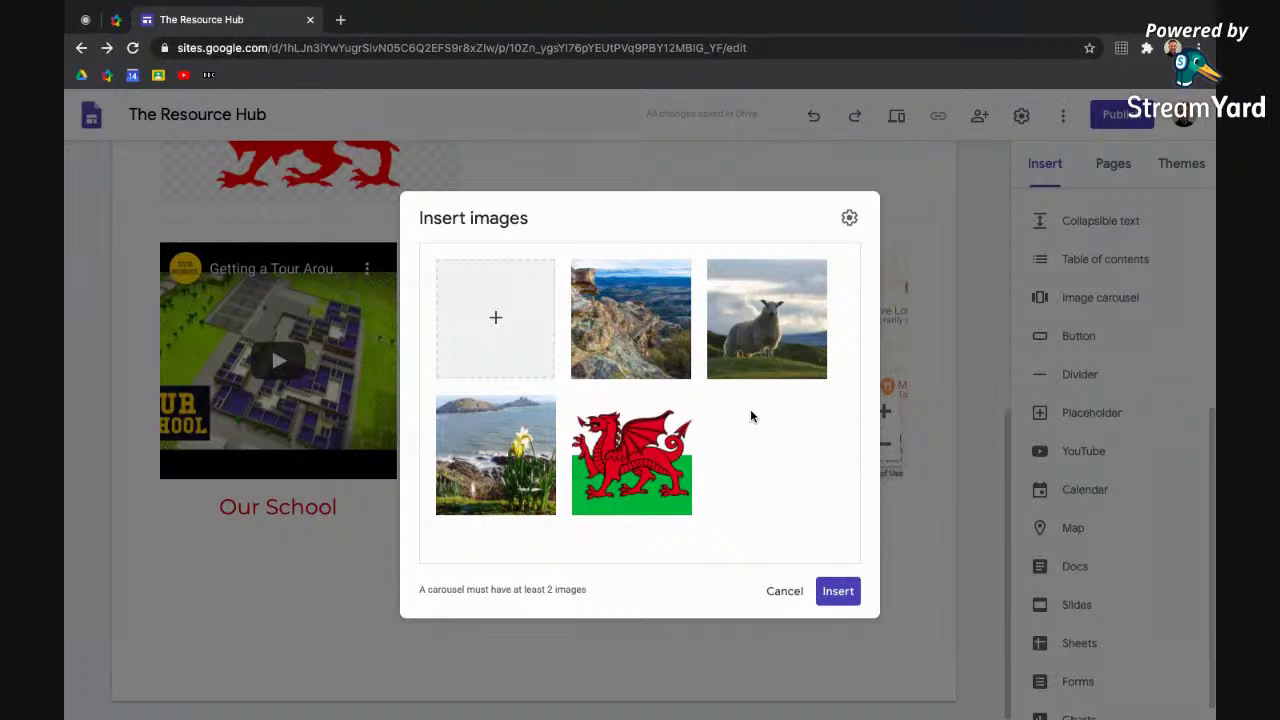
click(838, 592)
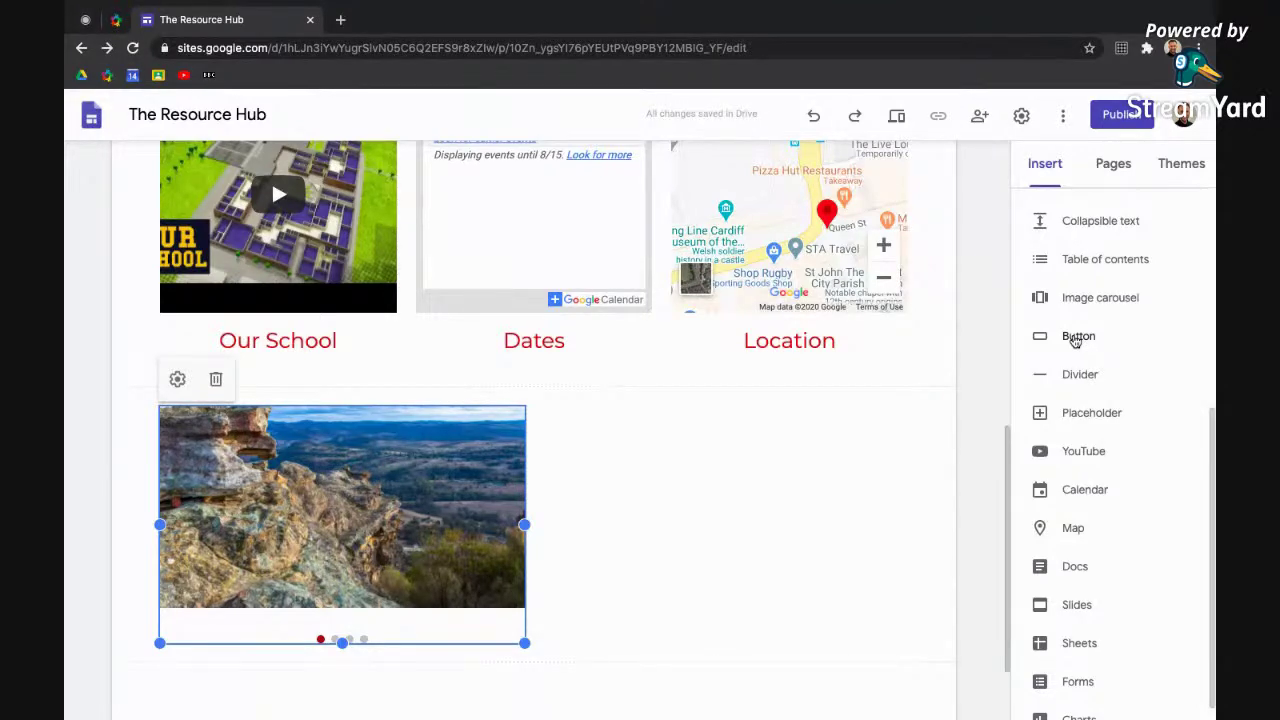
click(1077, 337)
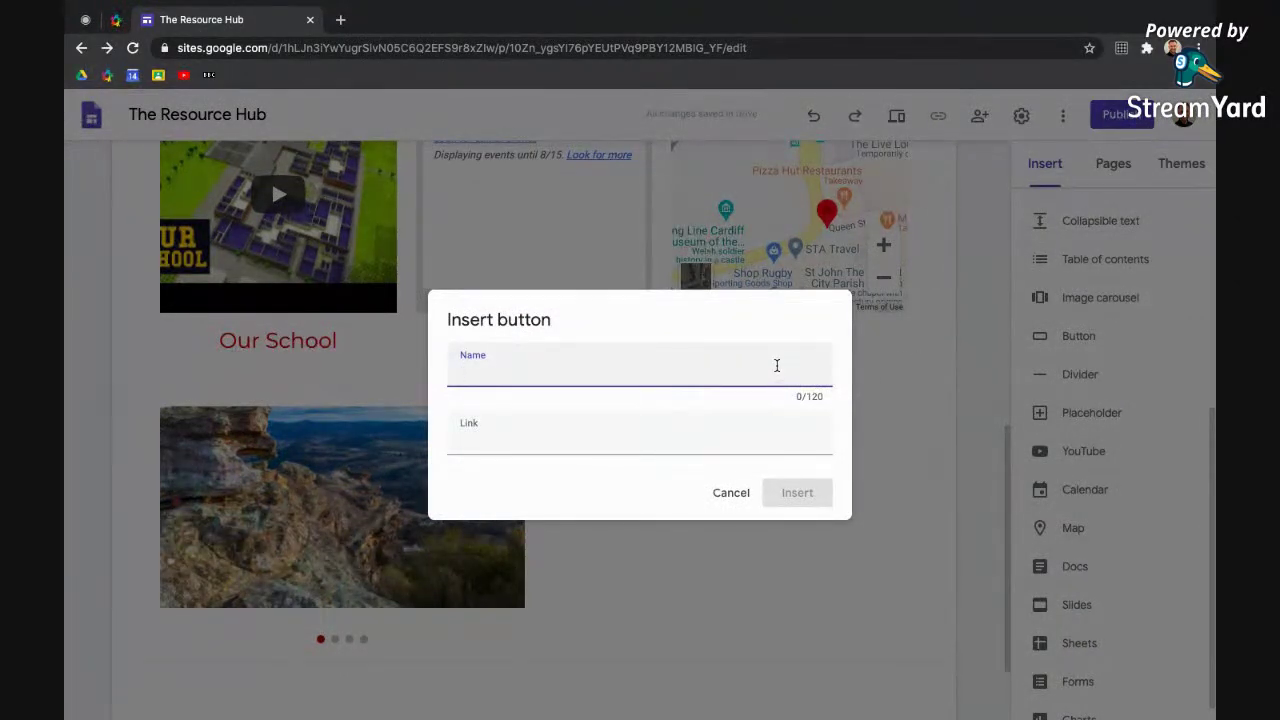
text(BBC Sport)
key(Tab)
text(www.bbc.co)
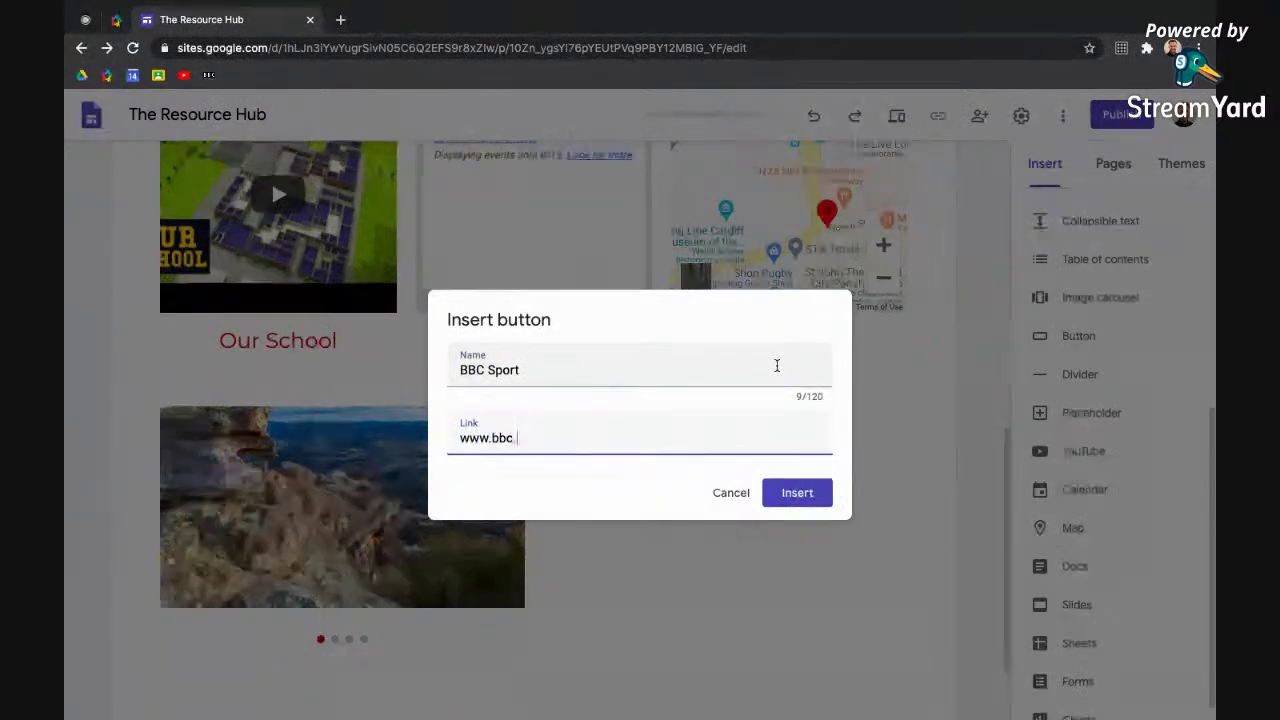
text(.uk/sport)
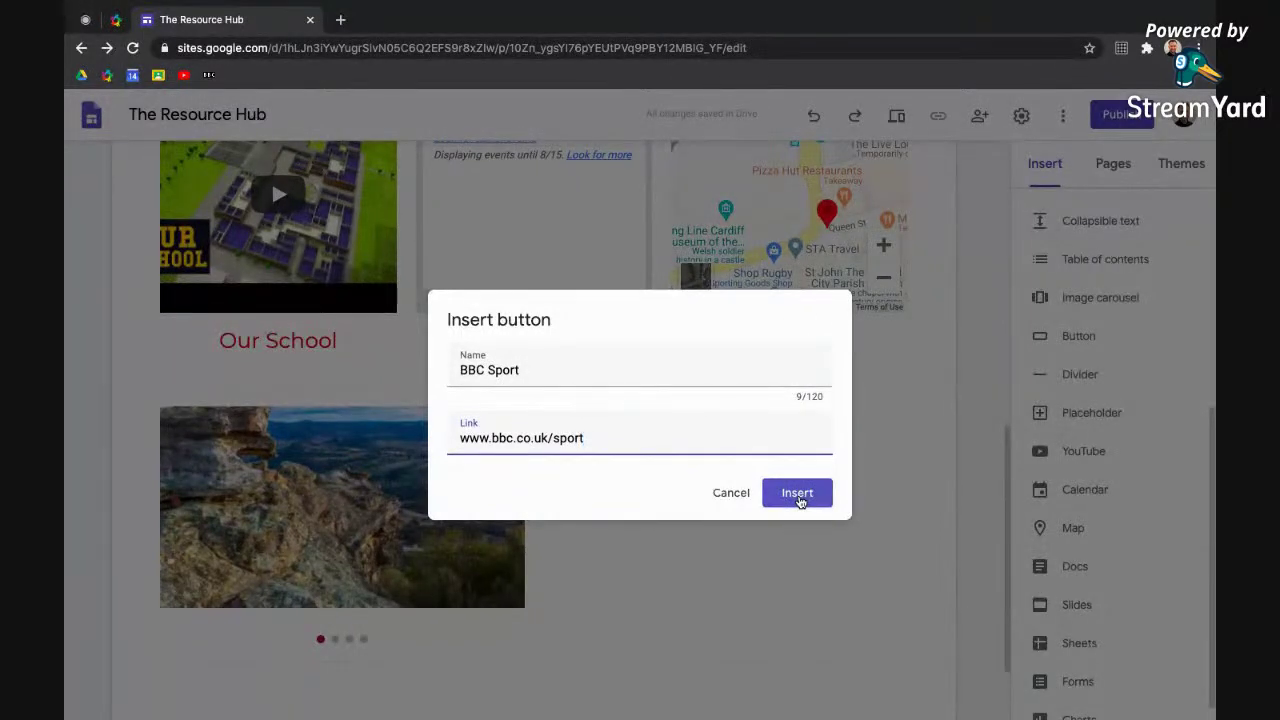
click(798, 495)
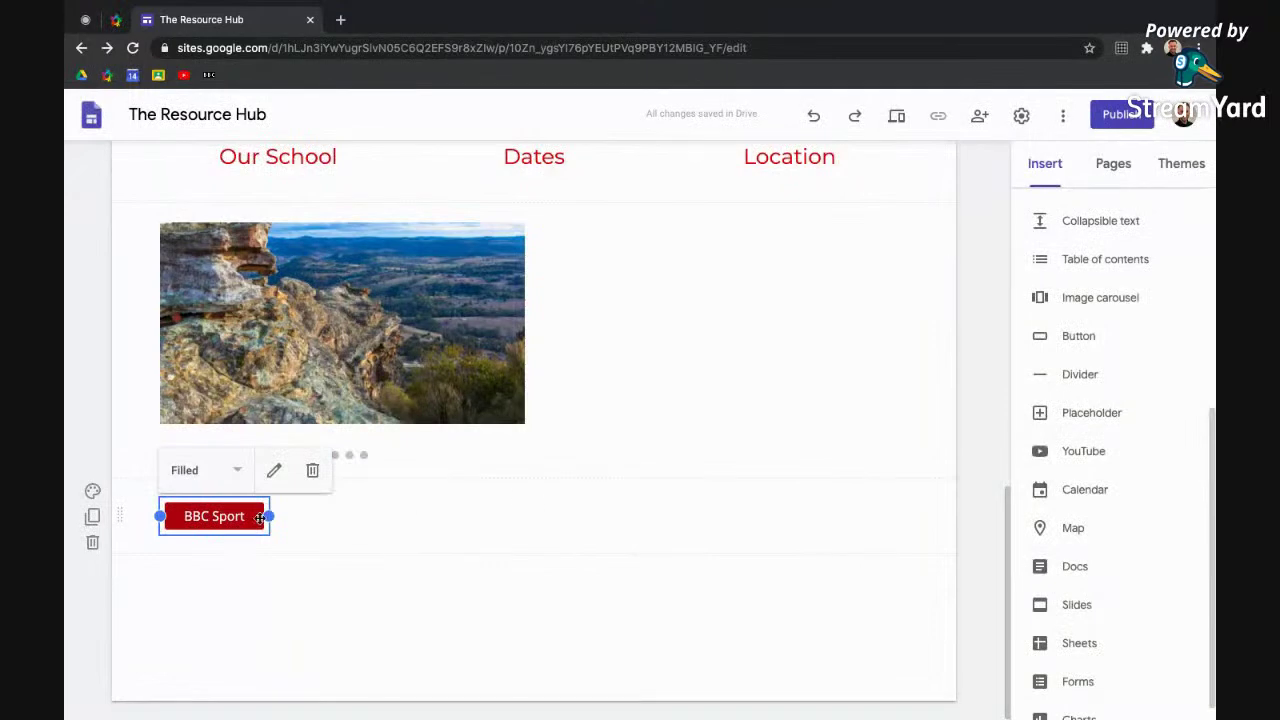
drag(186, 518, 597, 276)
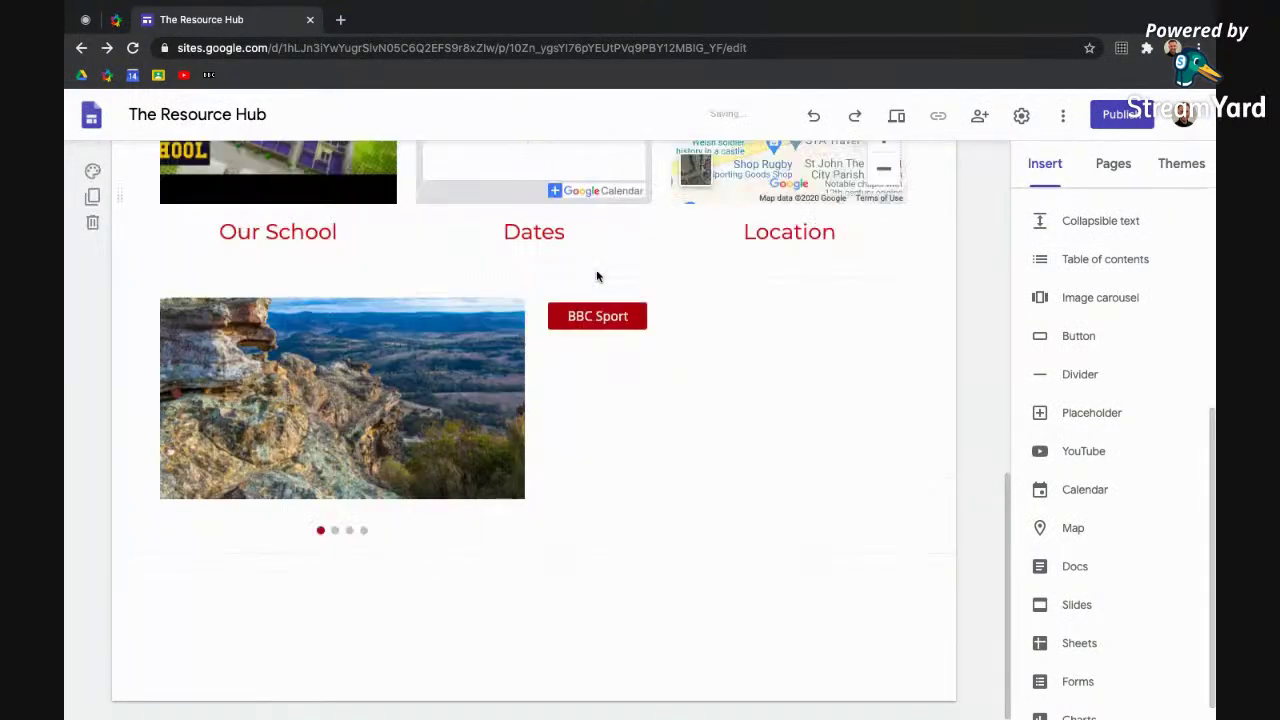
click(603, 322)
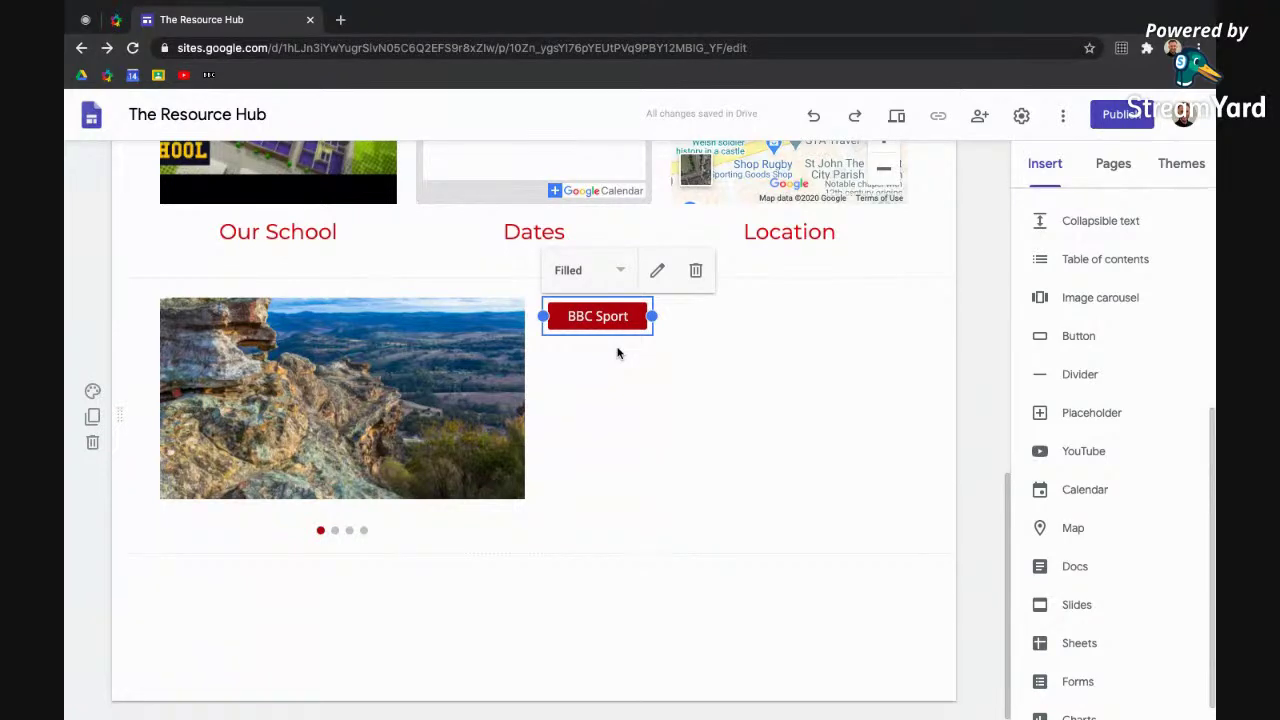
Insert a divider beneath the section with the image carousel and BBC Sport button, and look through the other insertable elements
click(1080, 376)
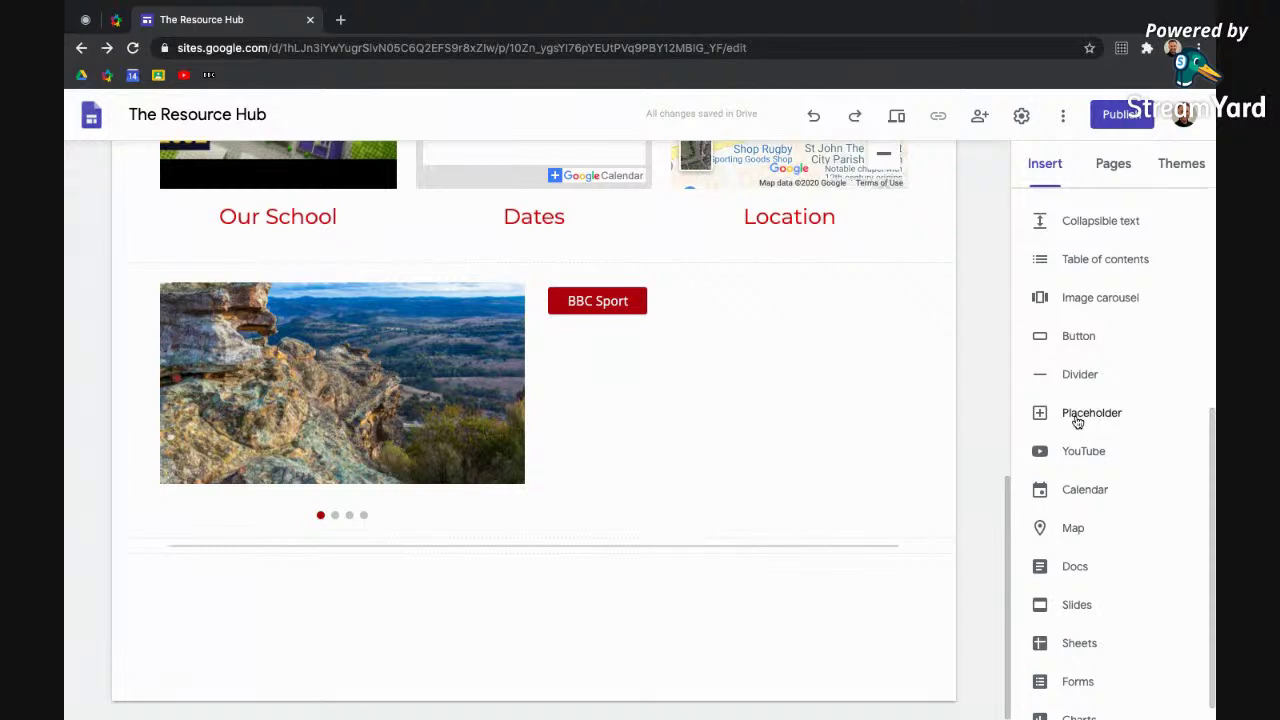
scroll(1077, 422, down, 1)
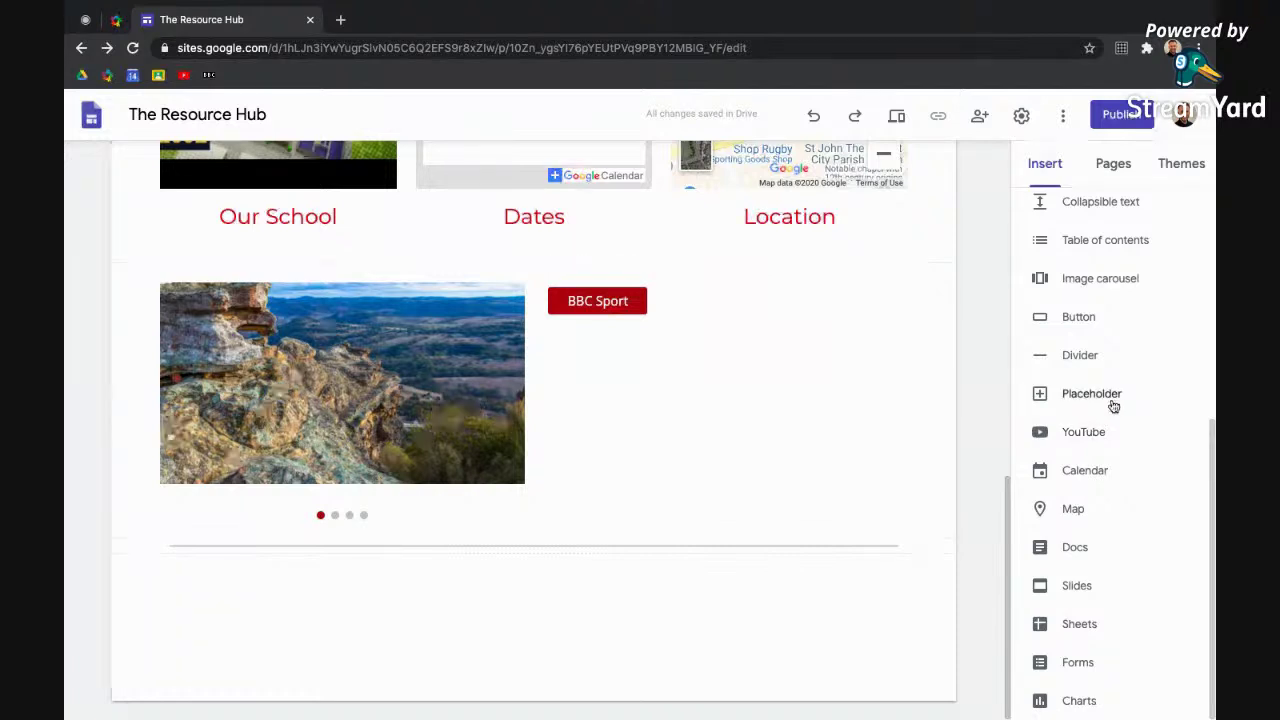
scroll(1143, 397, down, 1)
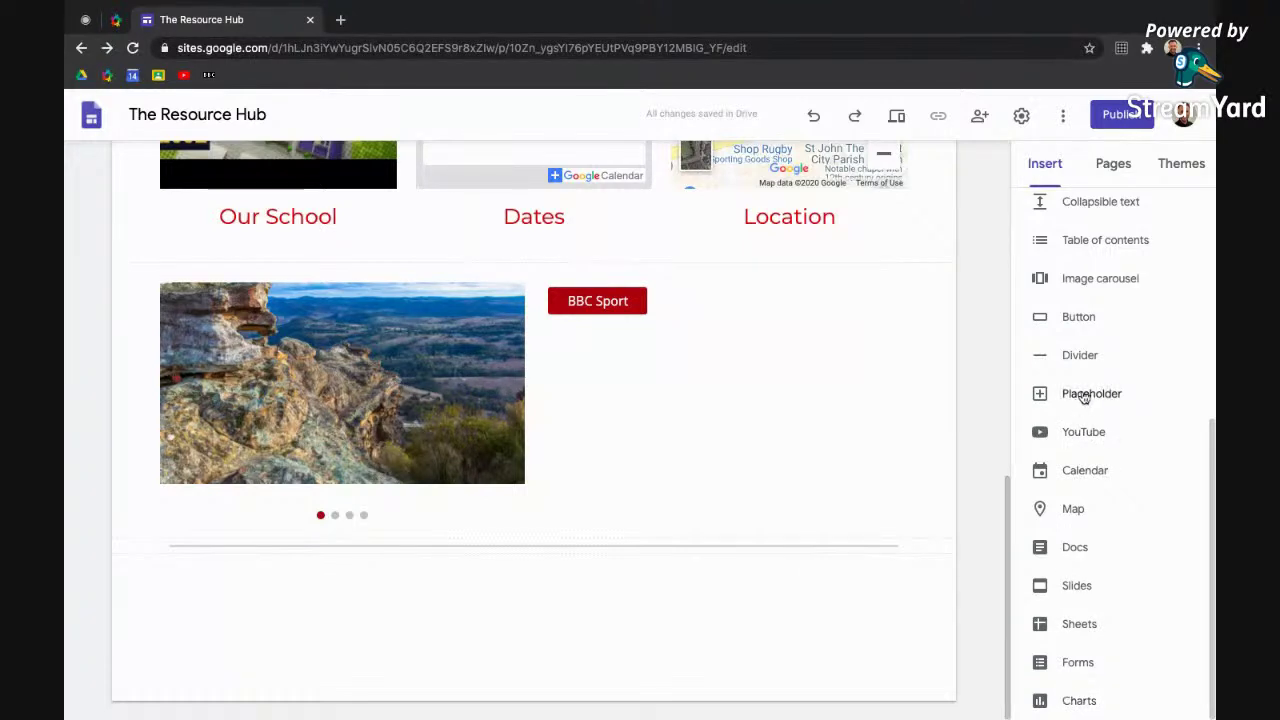
scroll(1084, 398, up, 2)
scroll(1084, 398, up, 2)
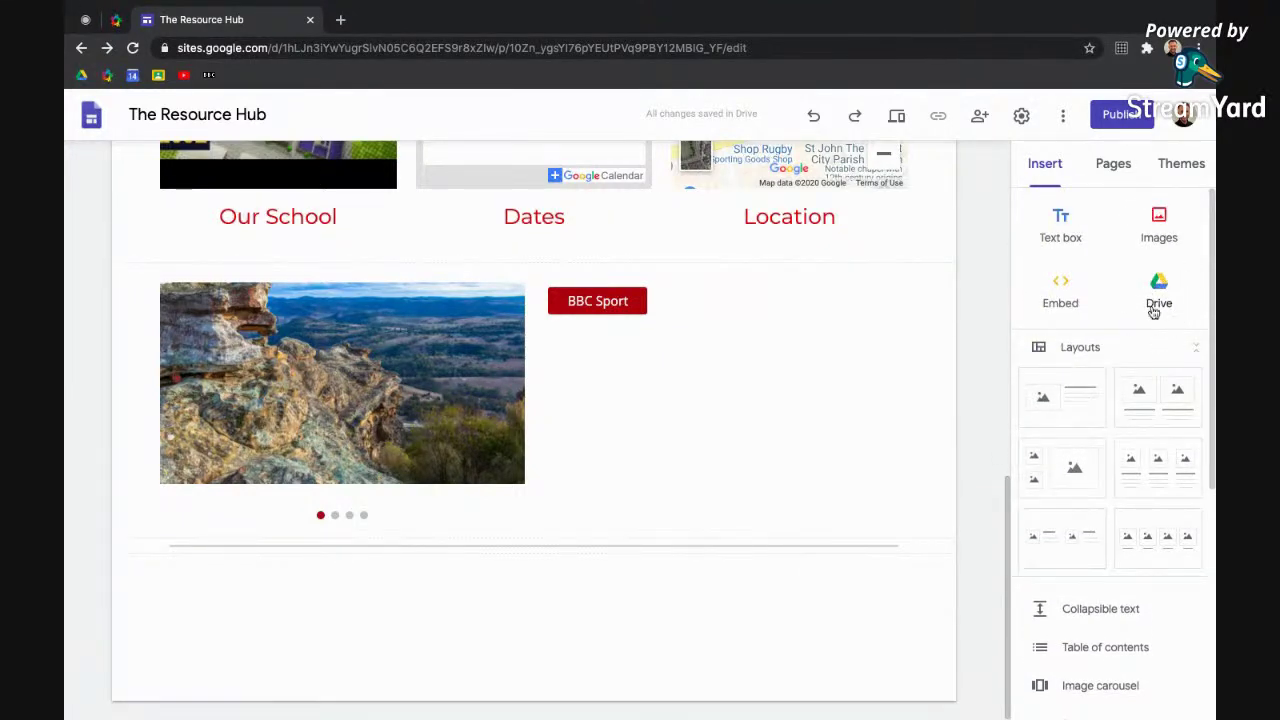
scroll(1155, 295, down, 4)
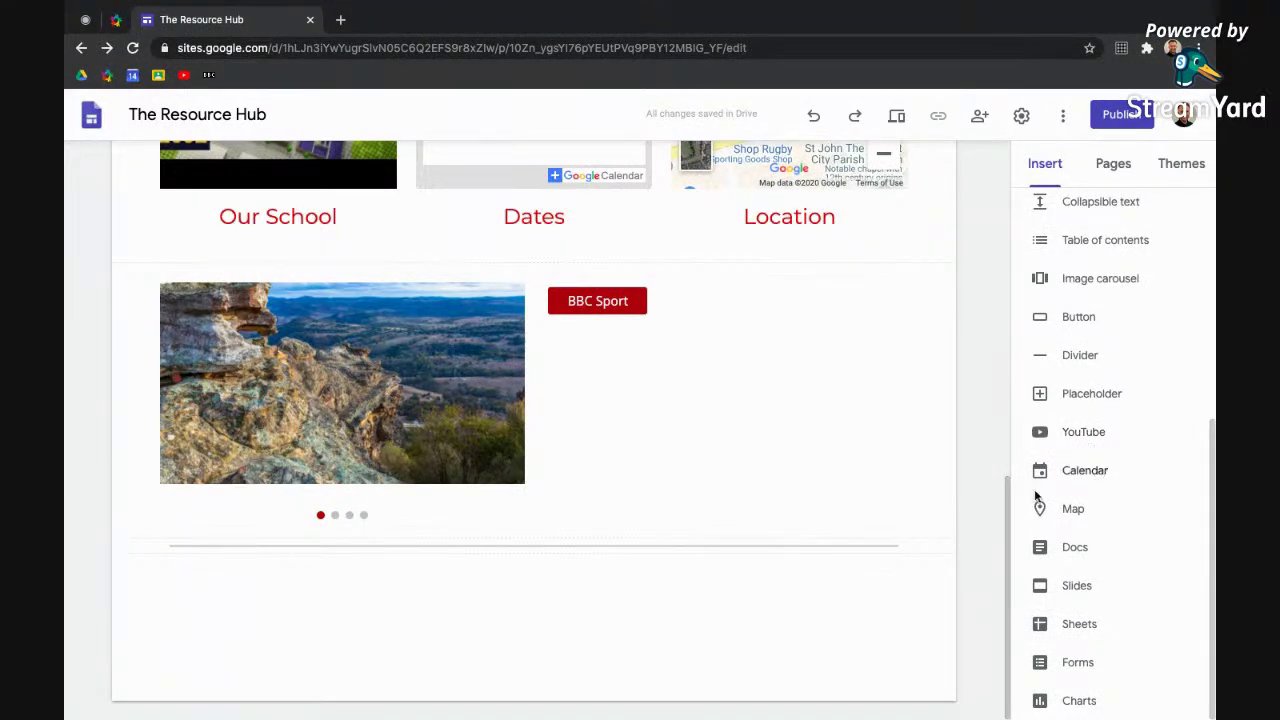
Add a footer with the teacher's name in possessive form followed by "Class 2020-21", and centre the text
mouse_move(765, 682)
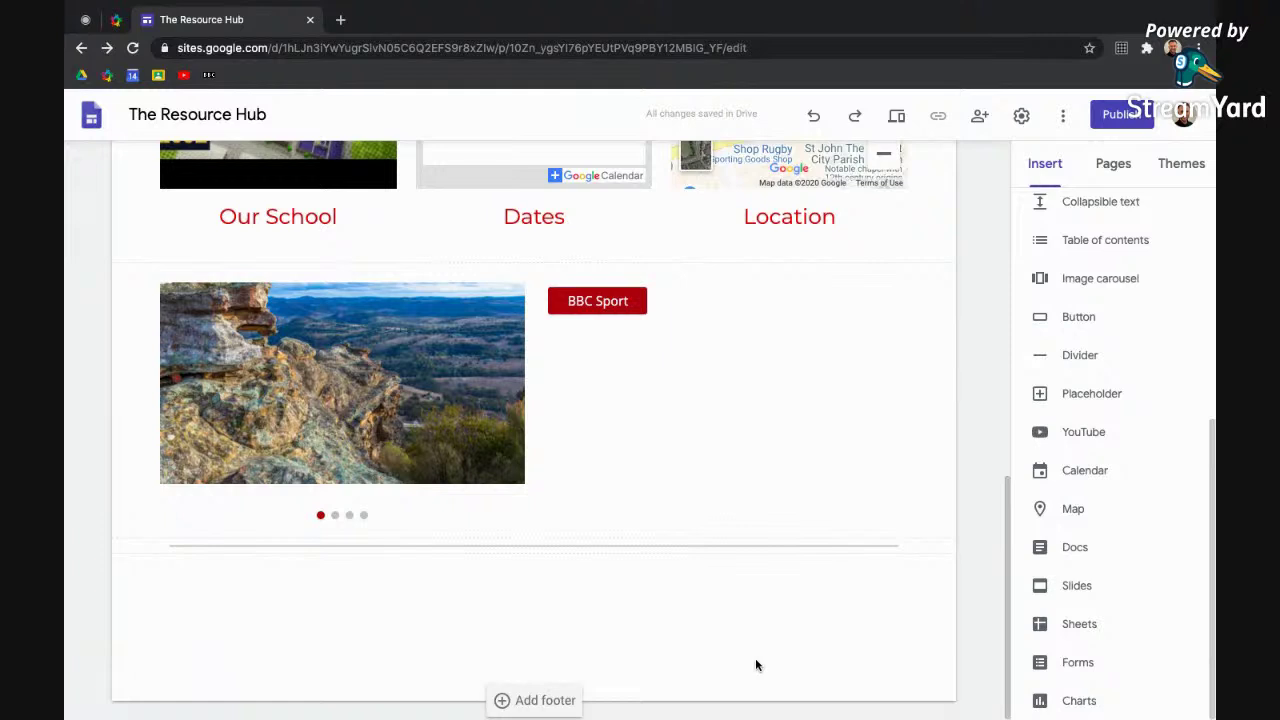
click(539, 705)
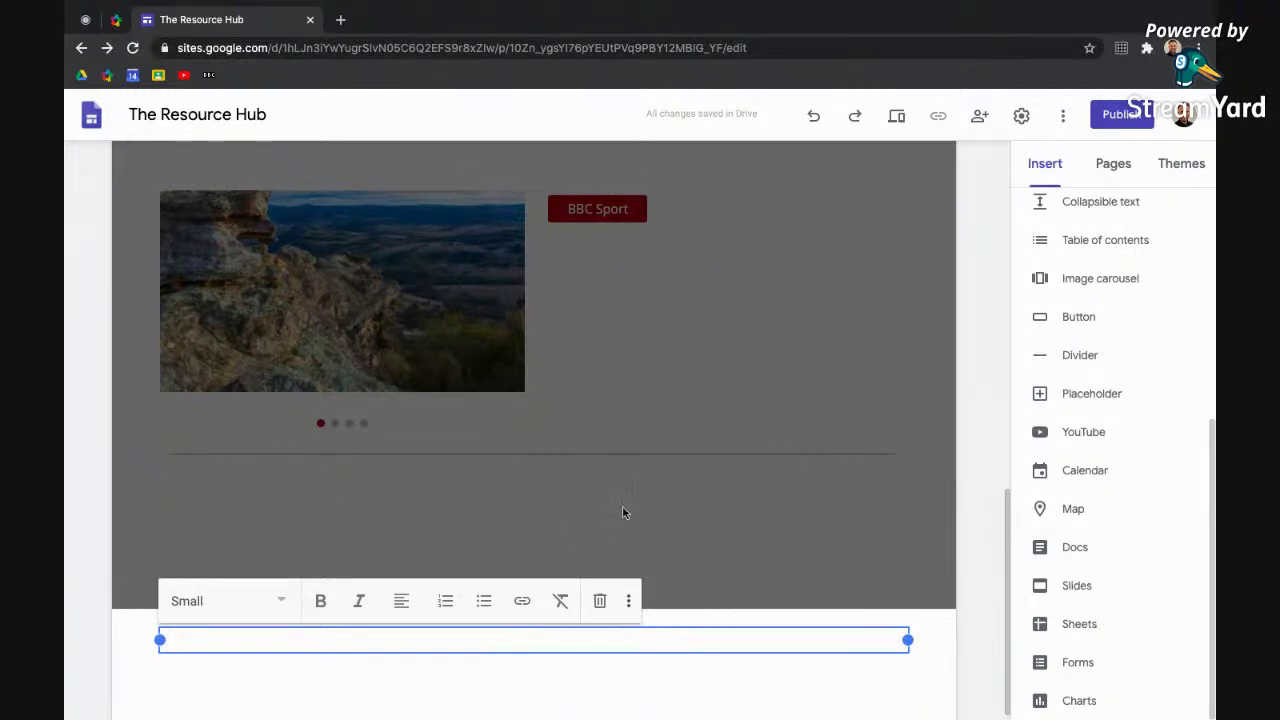
text(Mr Evans')
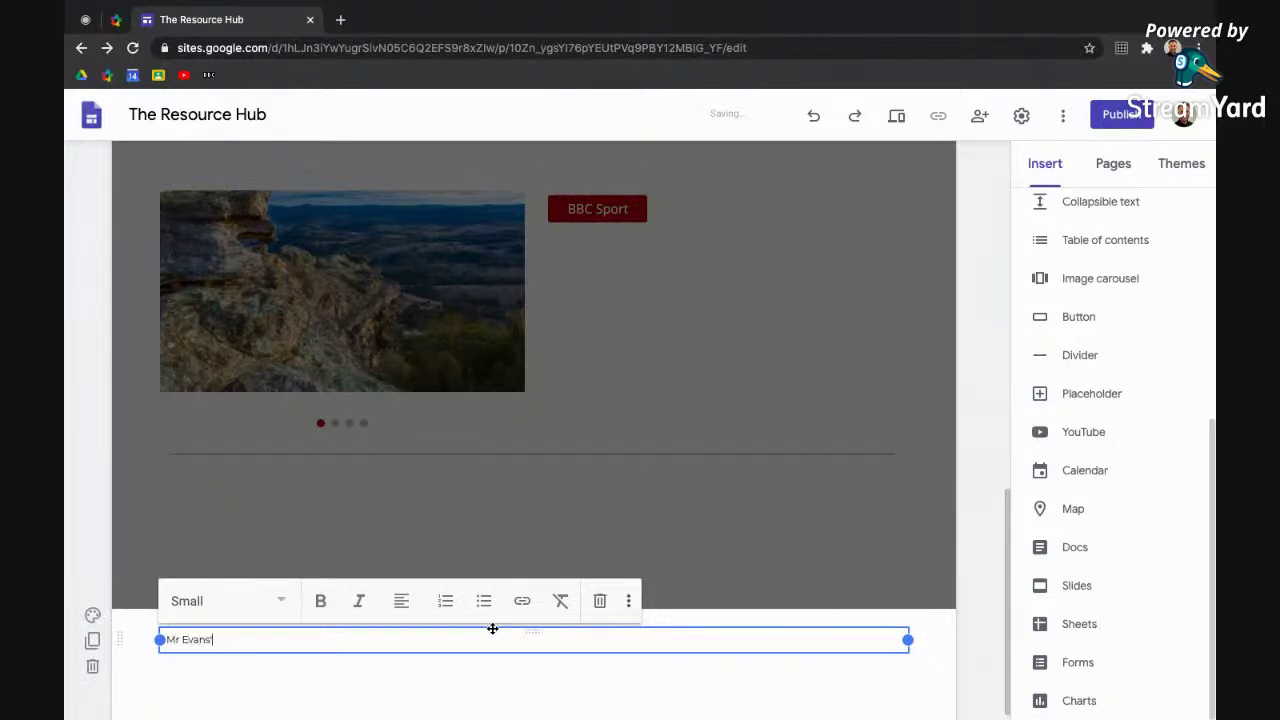
text( Class 2020-21)
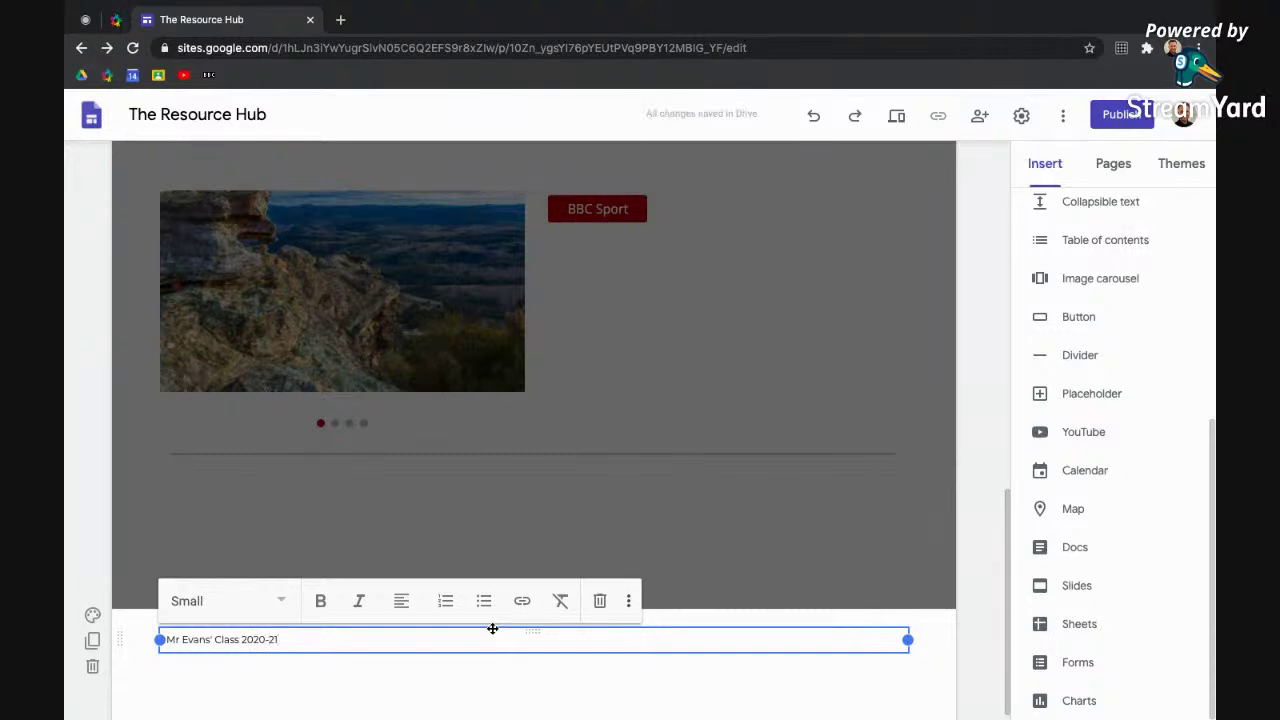
click(401, 601)
click(401, 651)
click(634, 526)
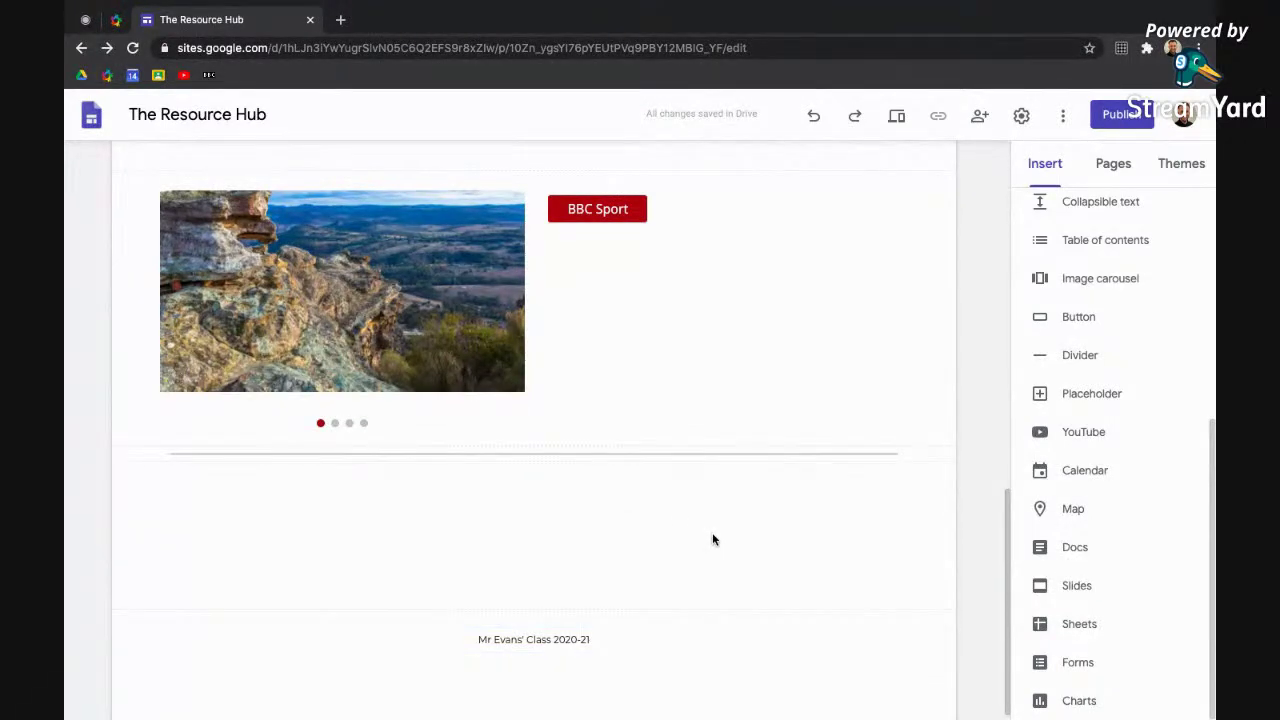
Preview the site at large screen size, trying the calendar's forward and back navigation and panning the location map
click(897, 118)
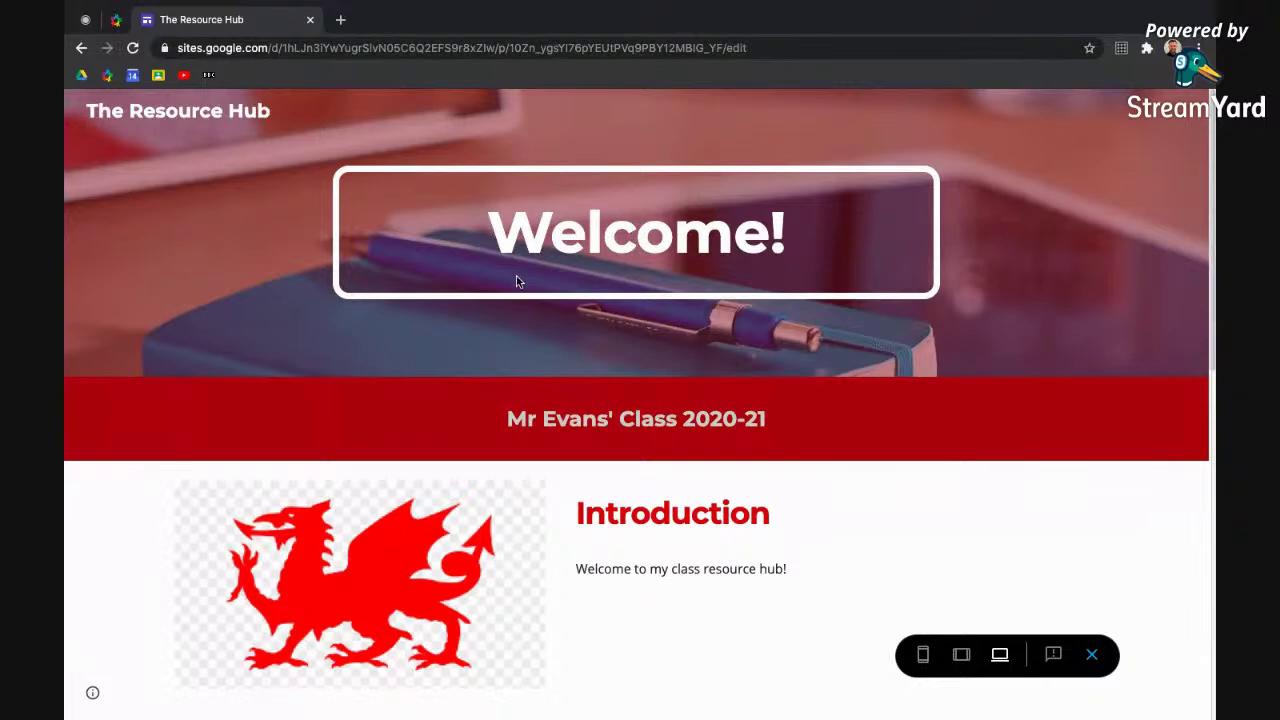
scroll(517, 281, down, 3)
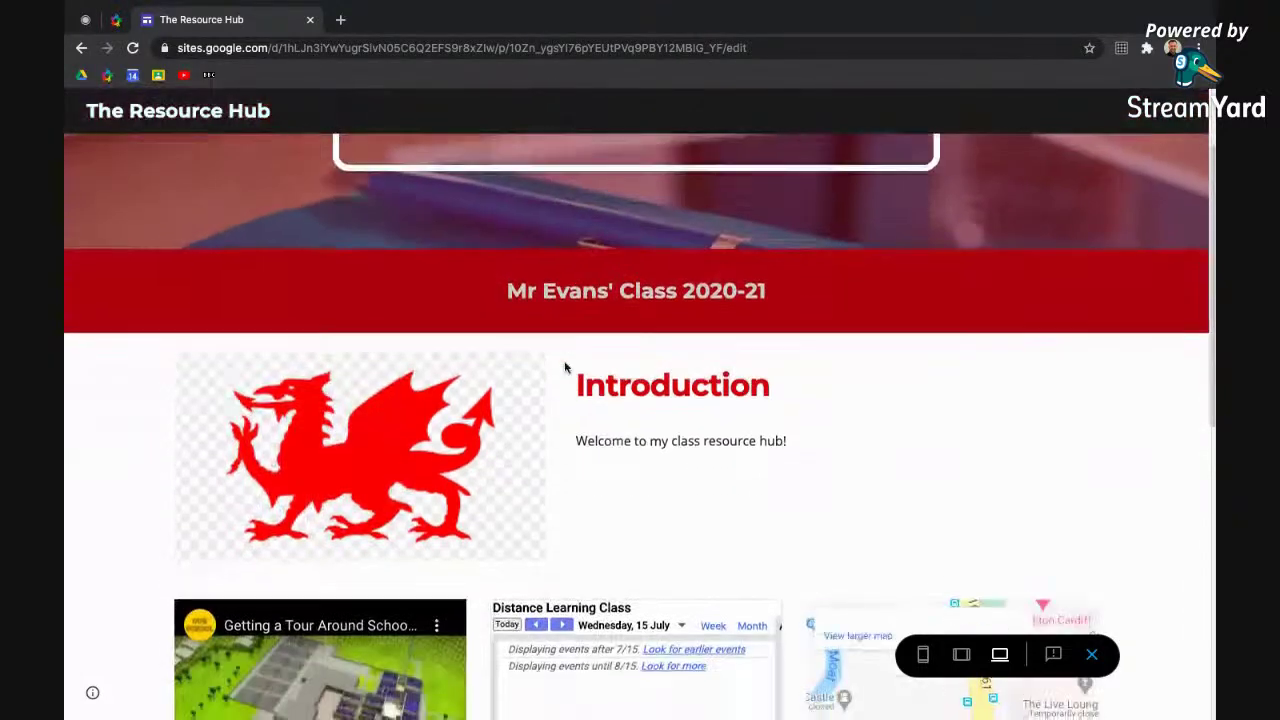
scroll(612, 430, down, 5)
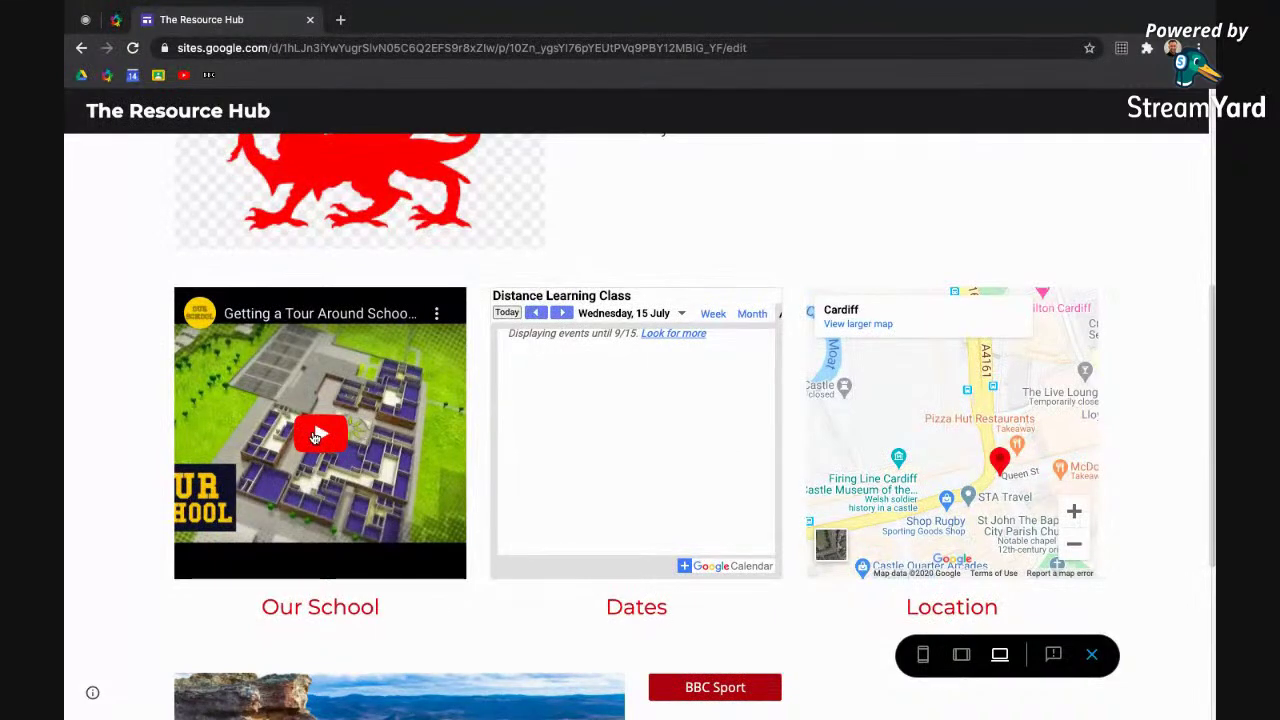
click(562, 313)
click(538, 313)
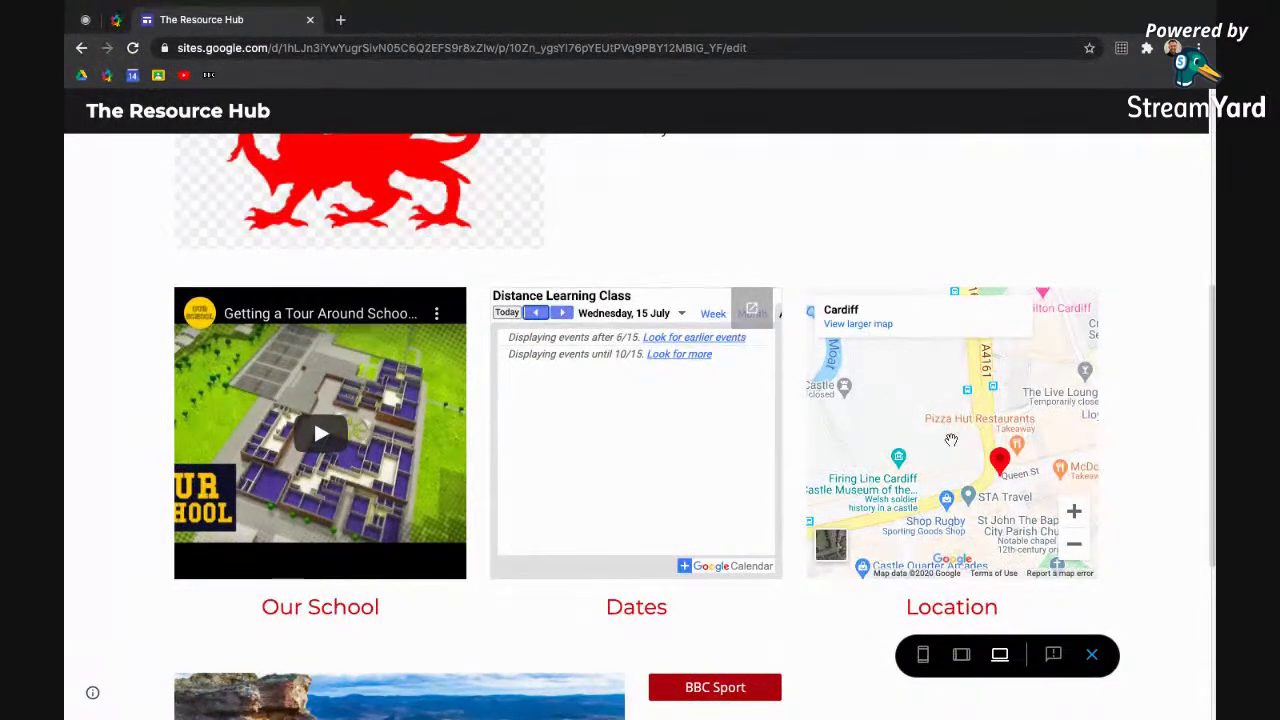
drag(940, 455, 934, 379)
scroll(724, 468, down, 2)
scroll(771, 586, down, 4)
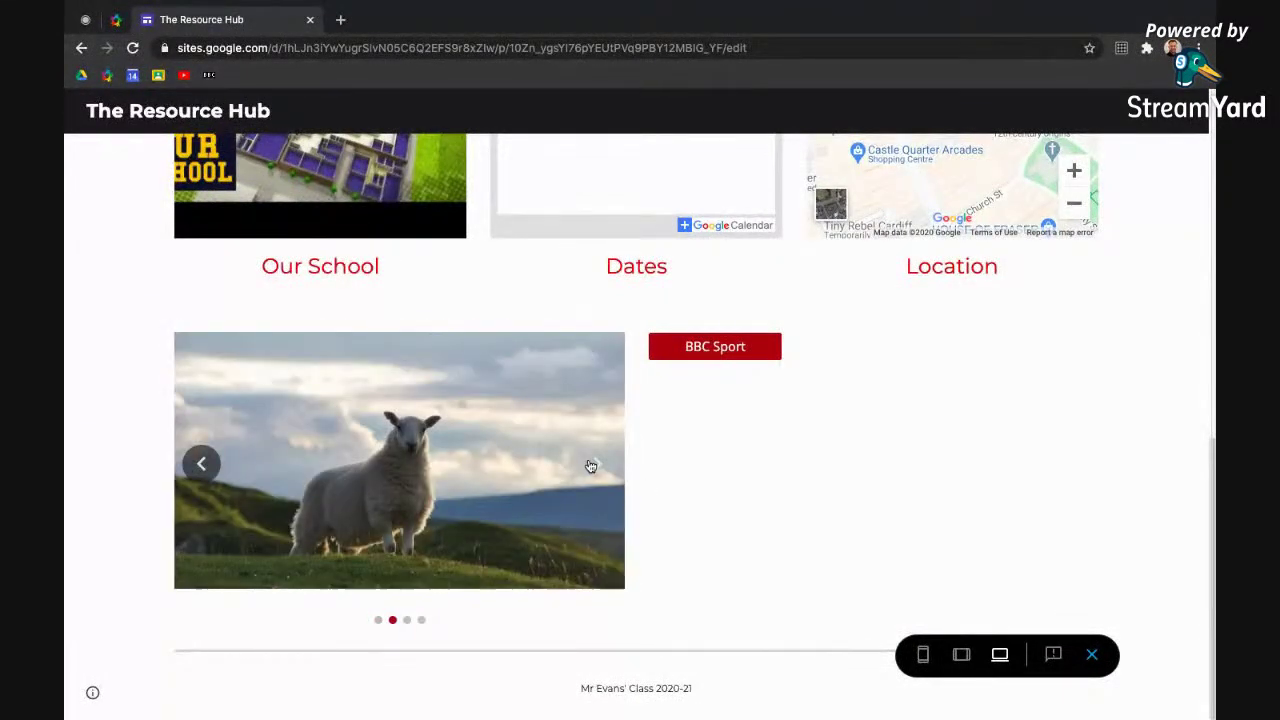
Cycle through the carousel images in the preview, follow the BBC Sport button and close the page it opens
click(591, 466)
click(591, 466)
click(591, 466)
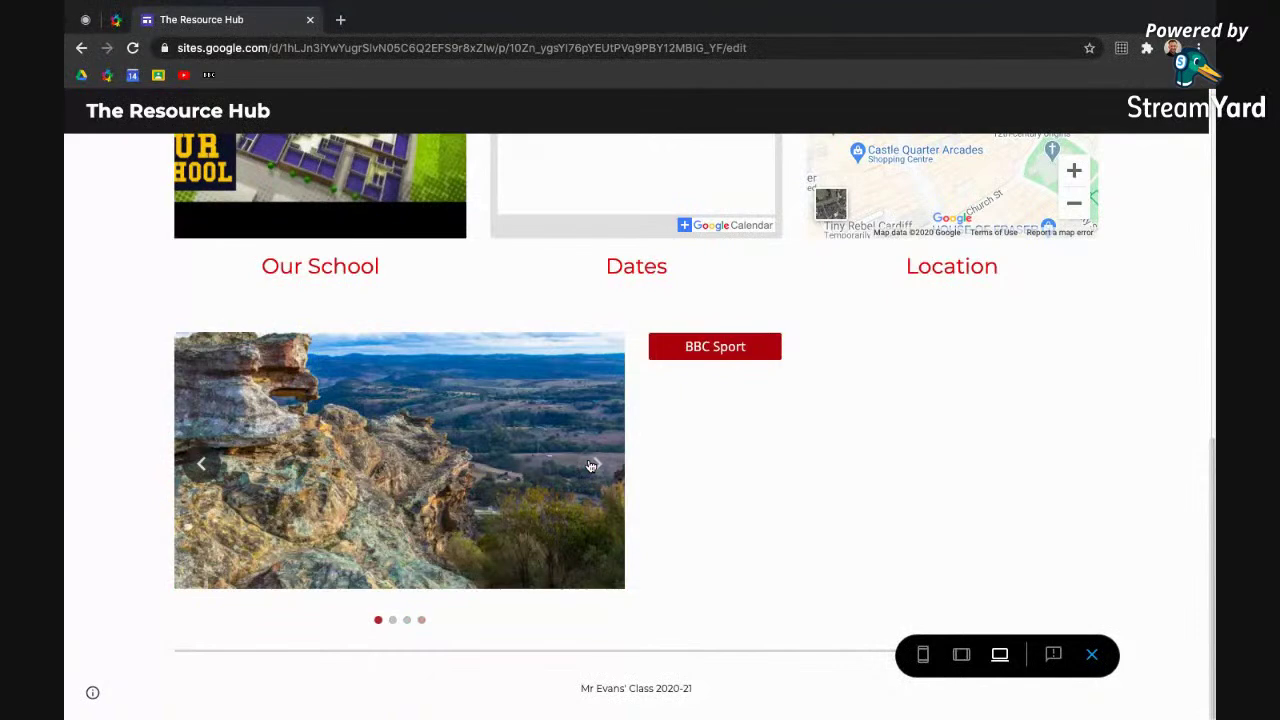
click(722, 349)
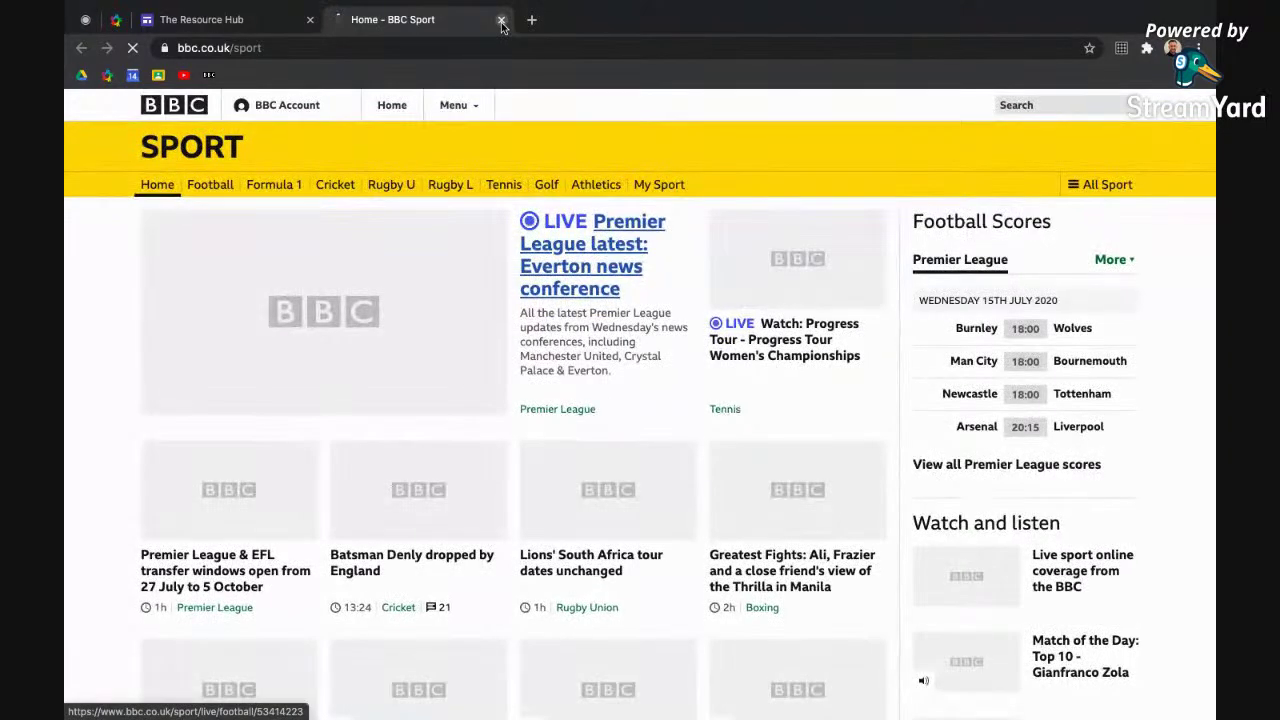
click(501, 20)
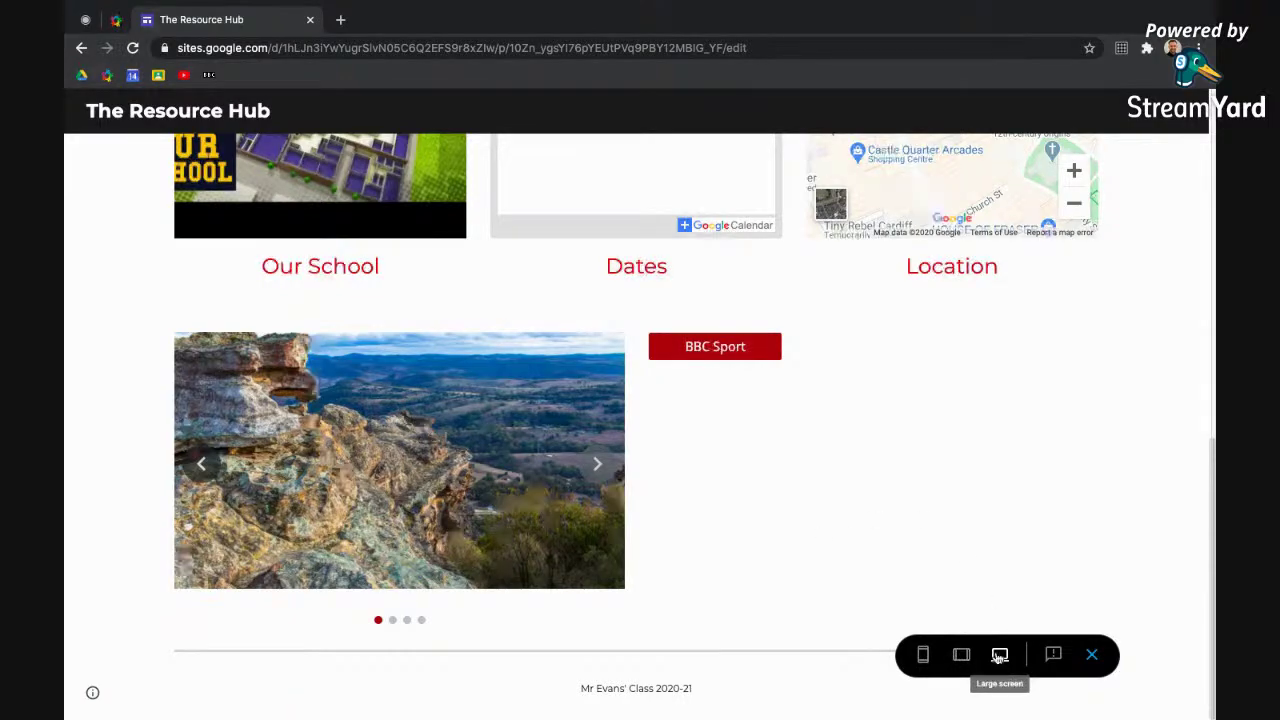
View the top of the site preview at tablet size and switch it to phone size
scroll(963, 551, up, 10)
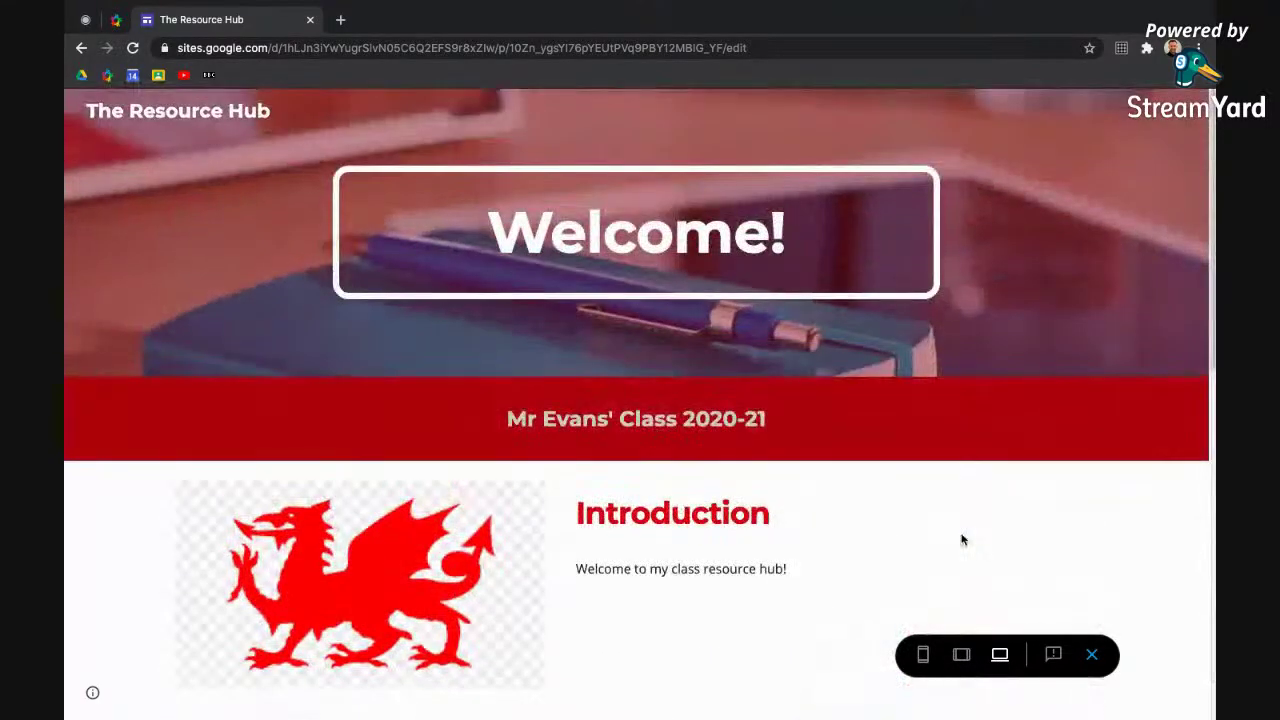
click(963, 660)
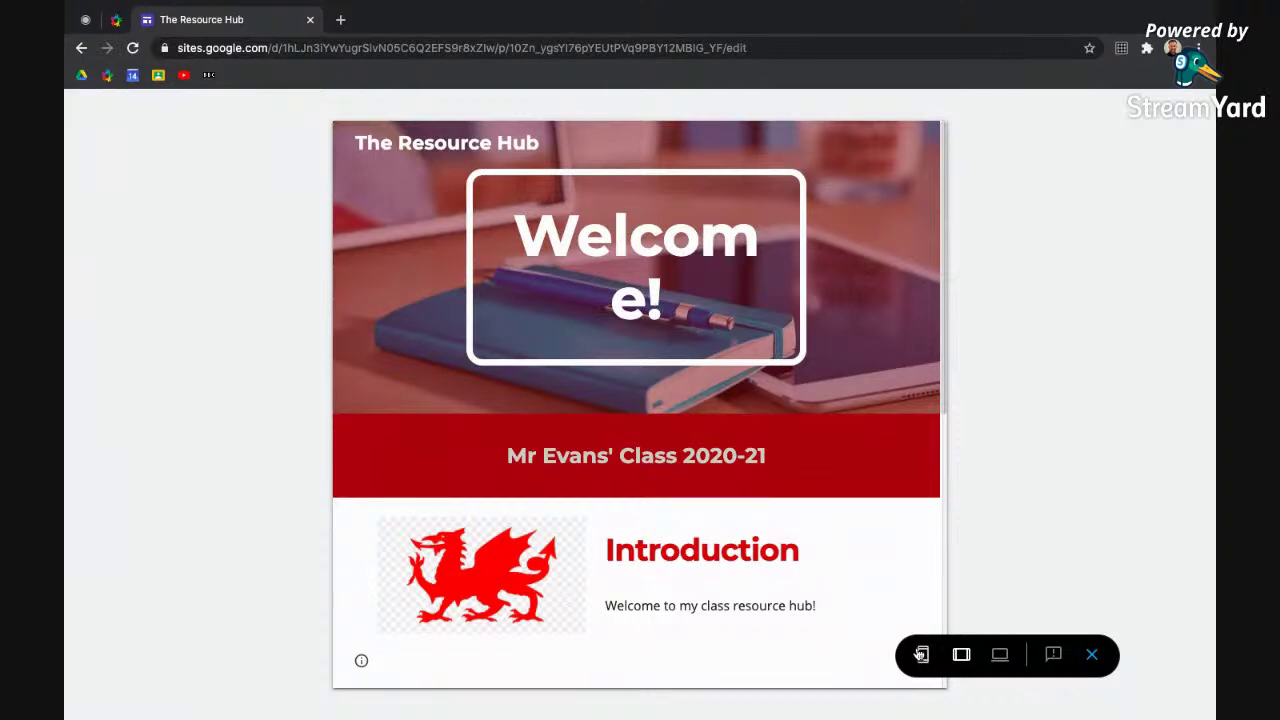
click(923, 655)
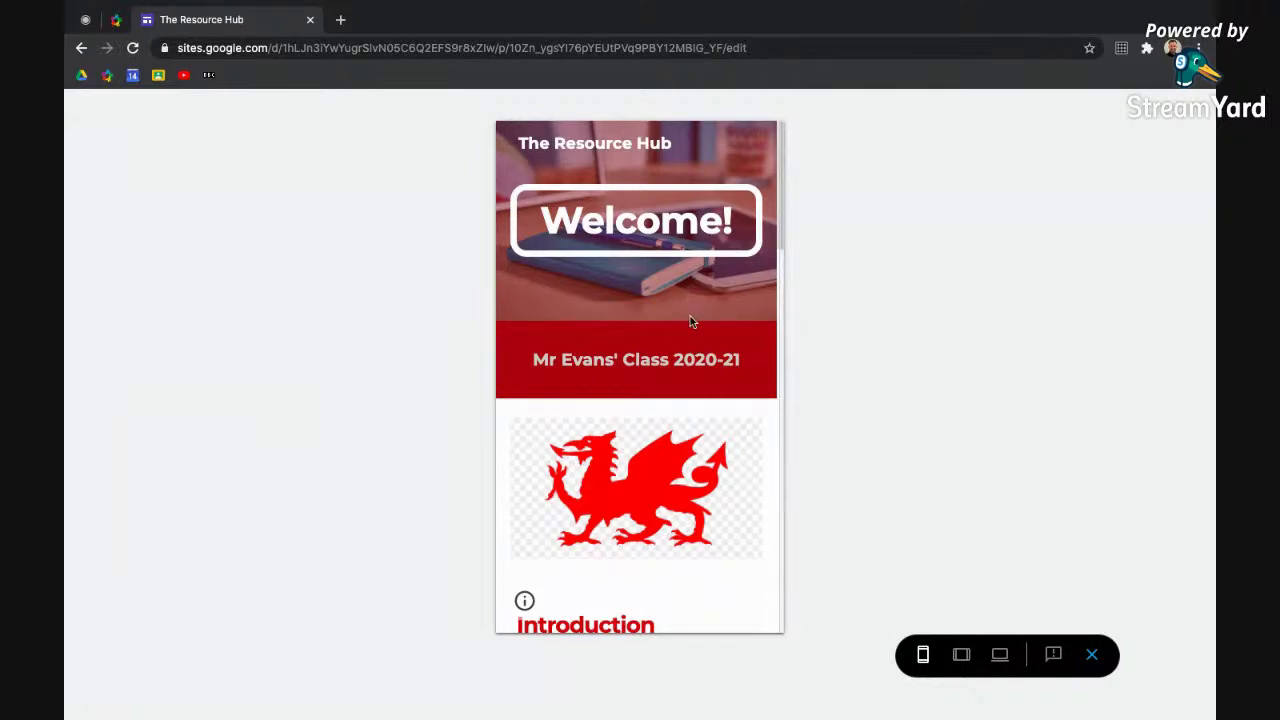
Review the home page at phone size, from the header through the introduction, video, calendar and map to the image carousel
scroll(690, 321, down, 2)
scroll(690, 321, up, 2)
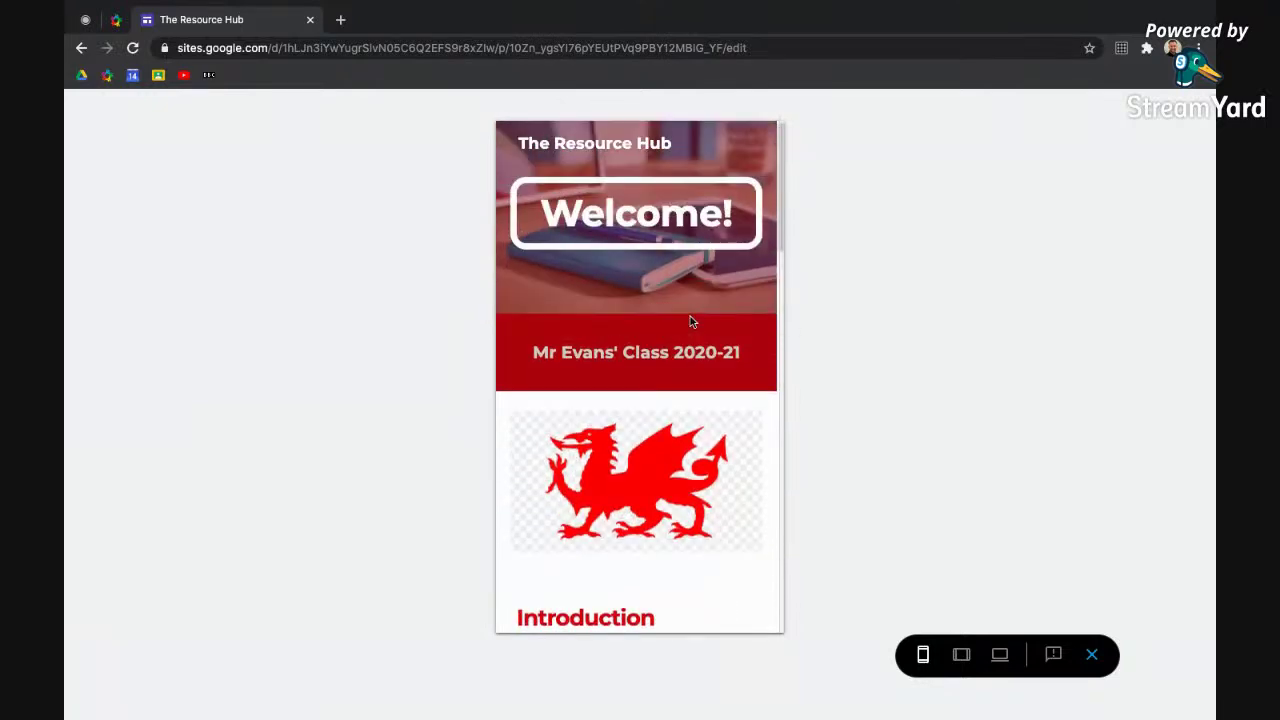
scroll(690, 321, down, 4)
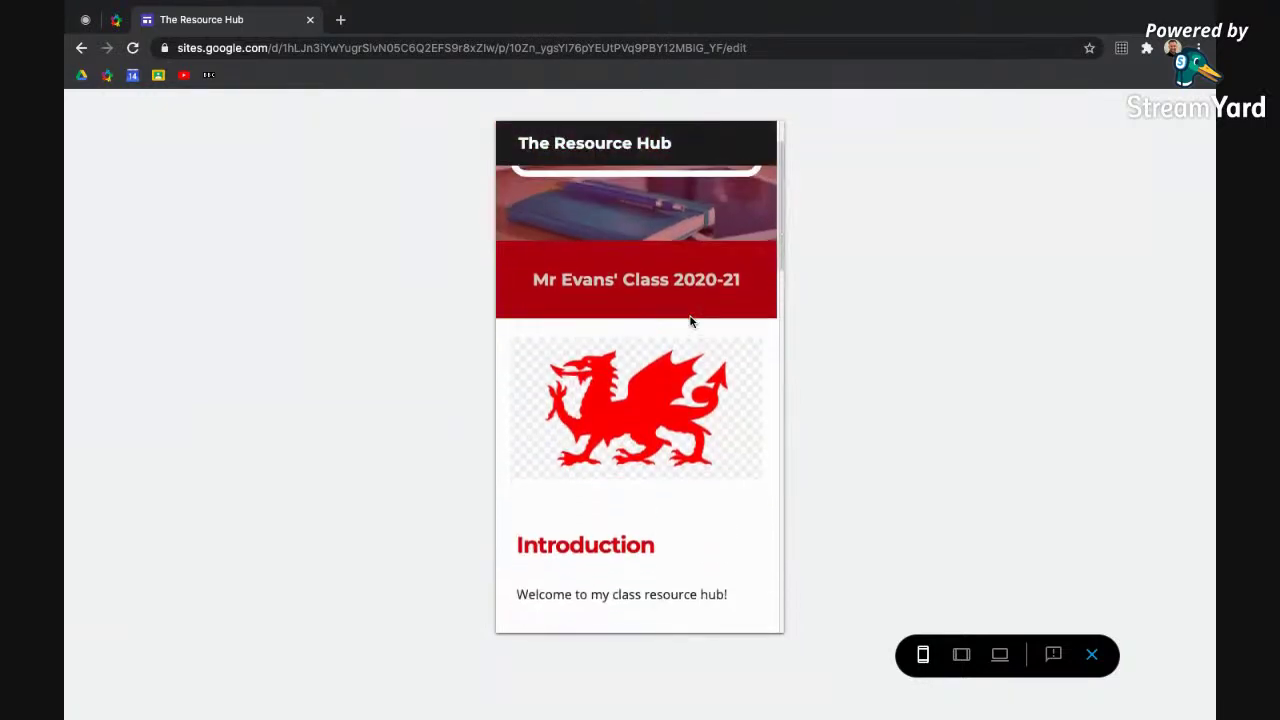
scroll(690, 328, down, 7)
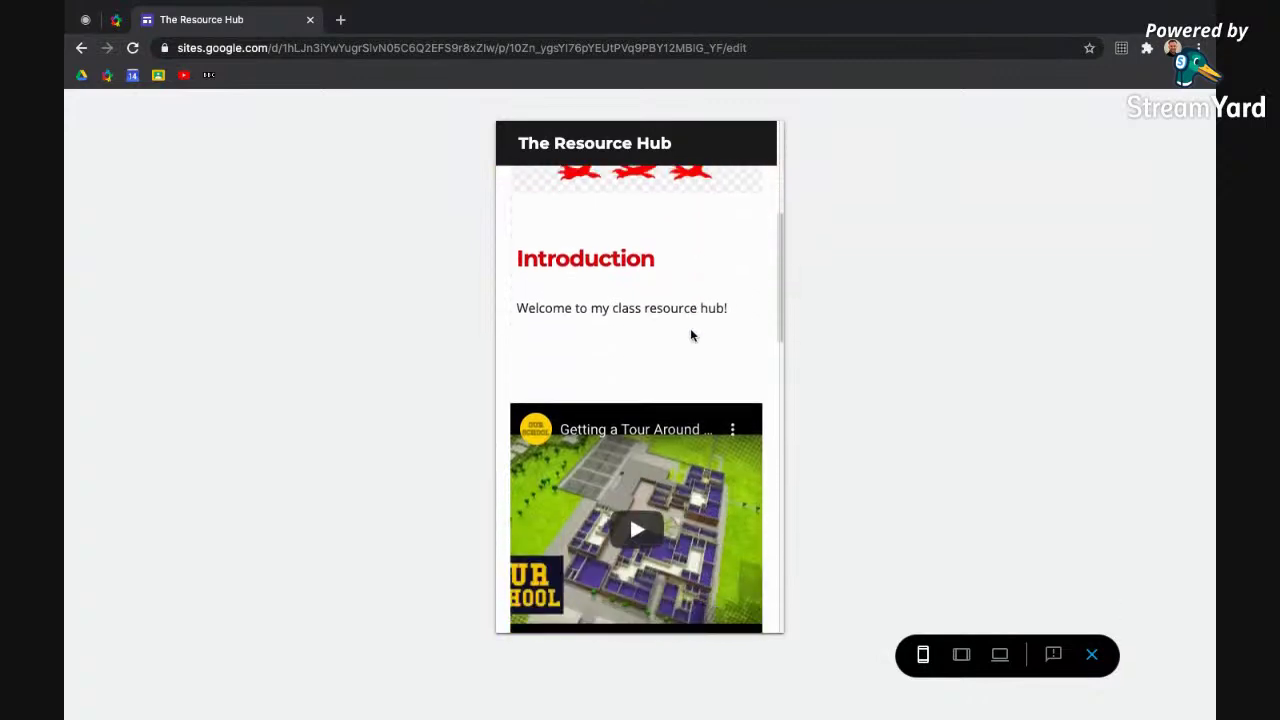
scroll(691, 335, down, 1)
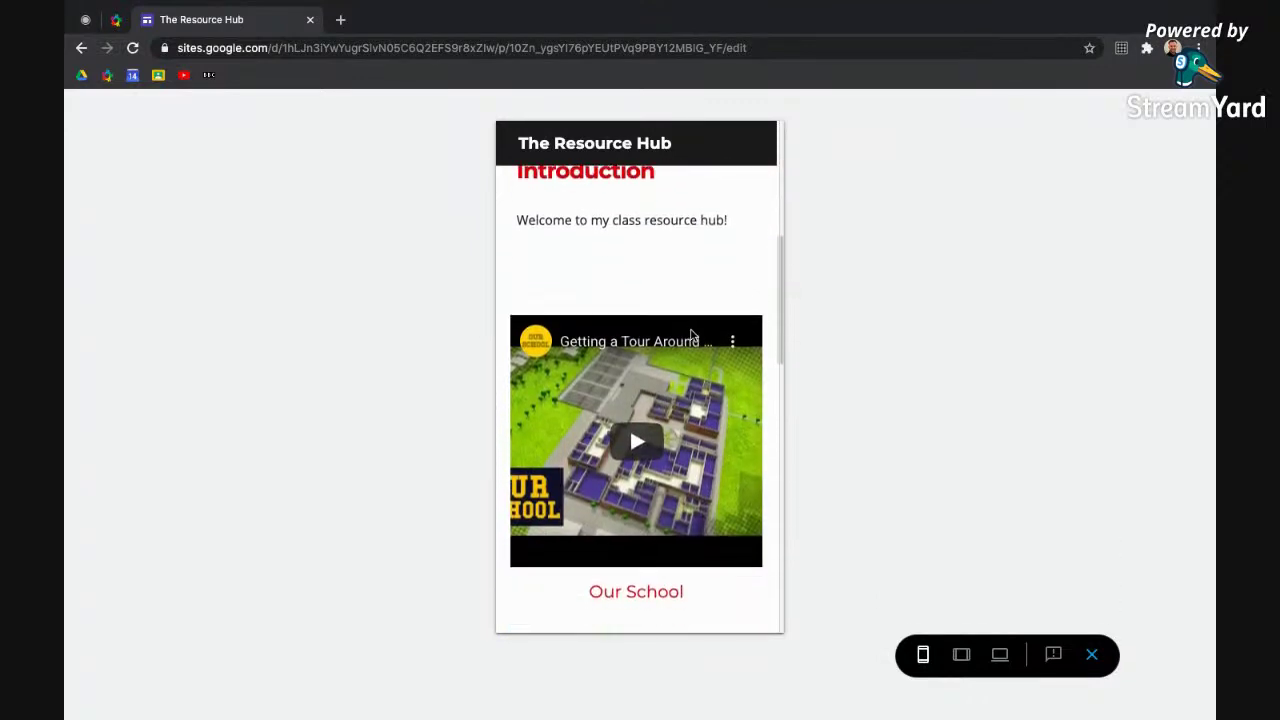
scroll(688, 385, down, 3)
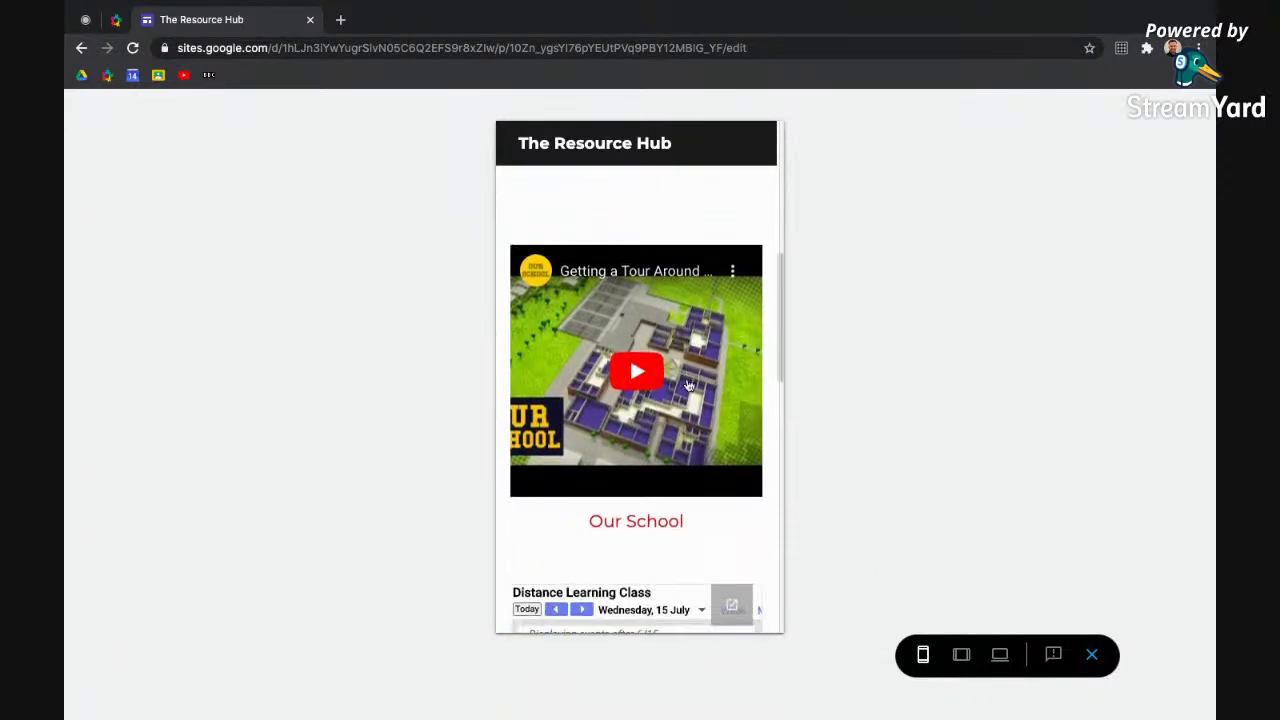
scroll(688, 385, down, 1)
scroll(688, 385, up, 1)
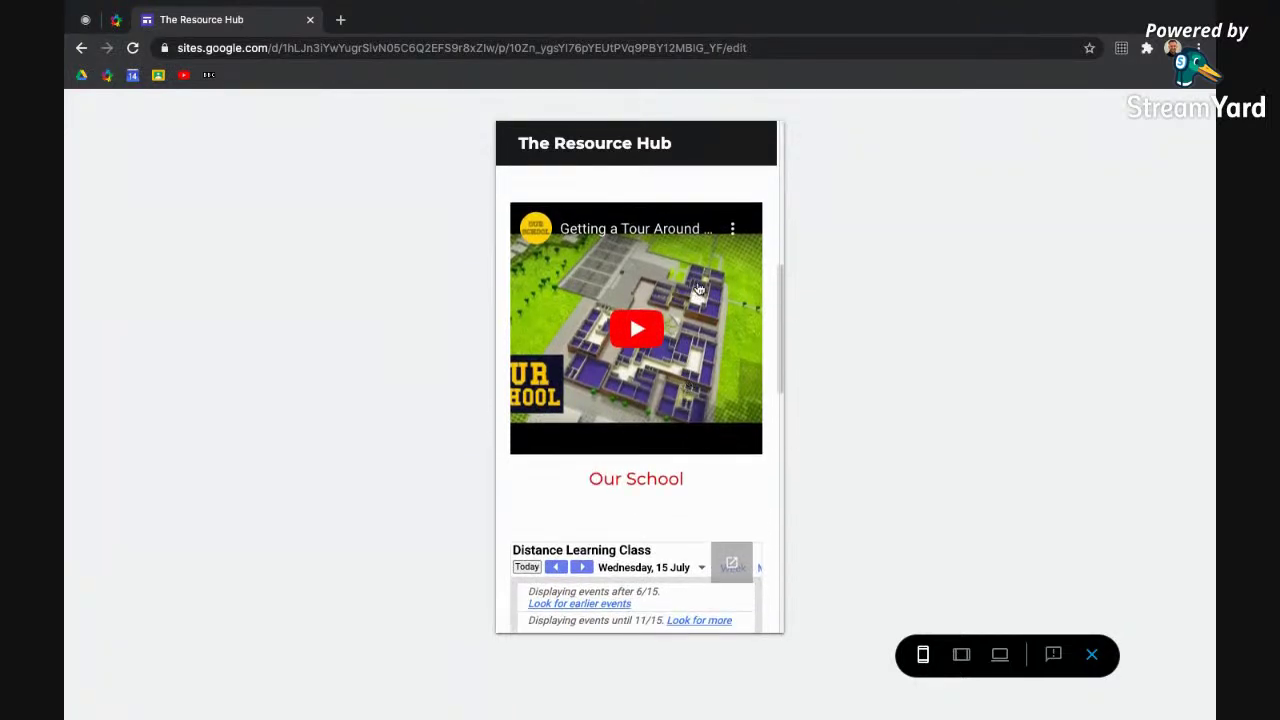
scroll(638, 374, down, 6)
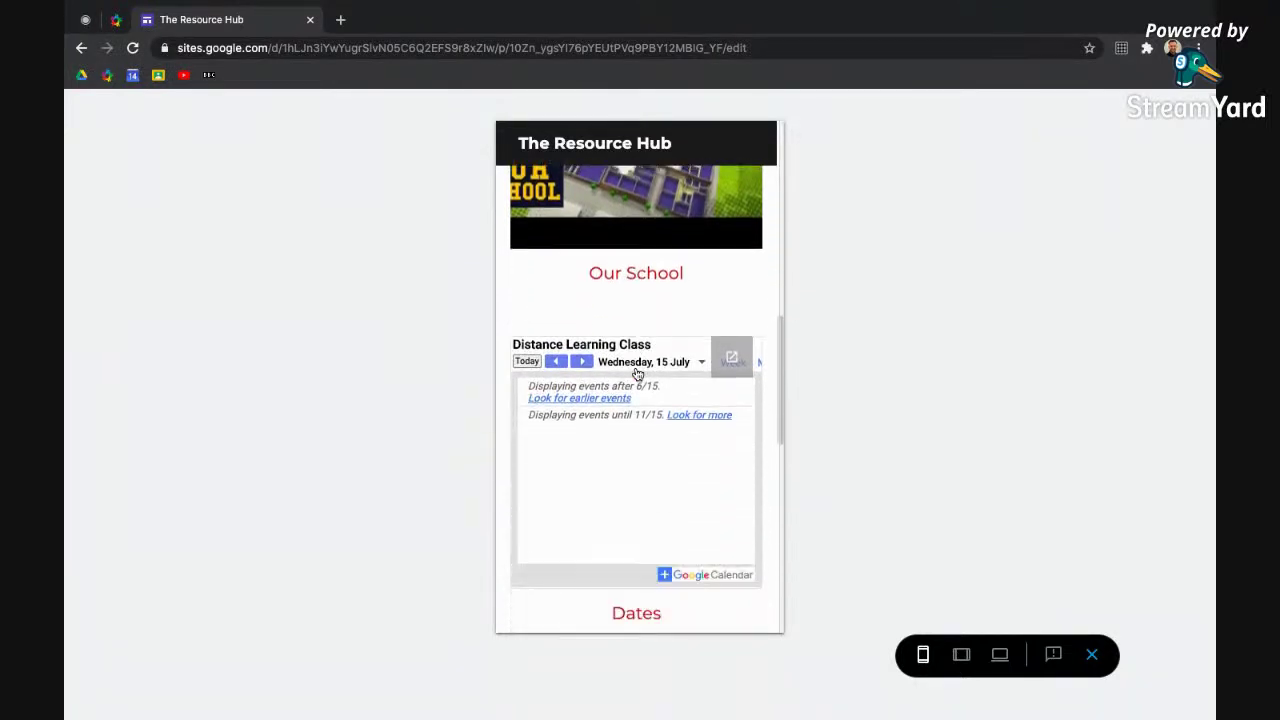
scroll(638, 374, down, 8)
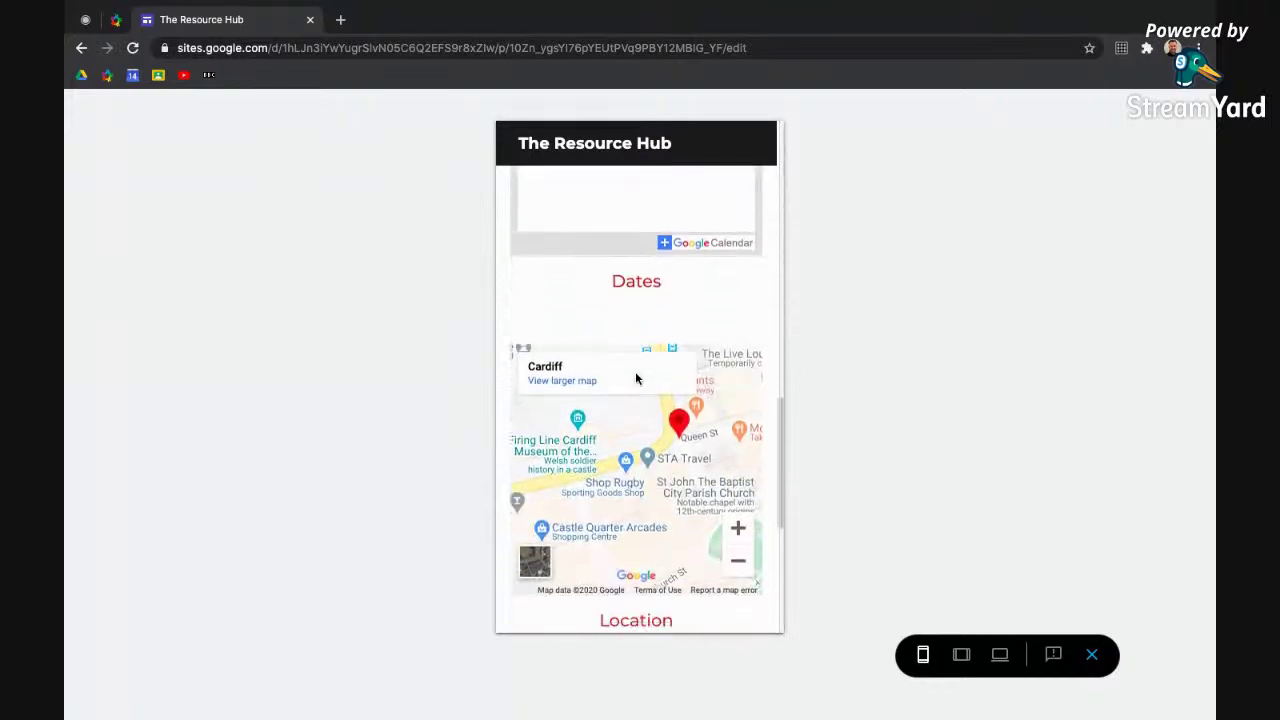
scroll(635, 373, down, 6)
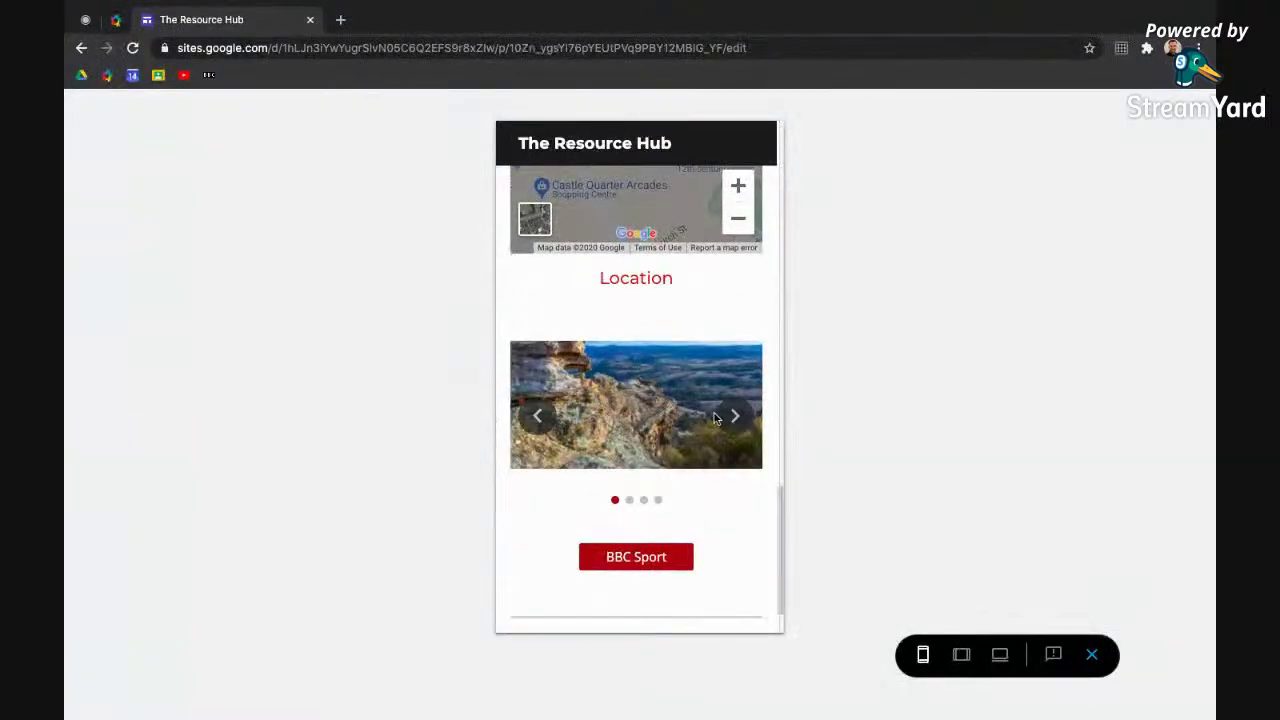
Advance the carousel to its last image in the phone preview, check the footer and close the preview
click(729, 425)
click(730, 425)
click(731, 424)
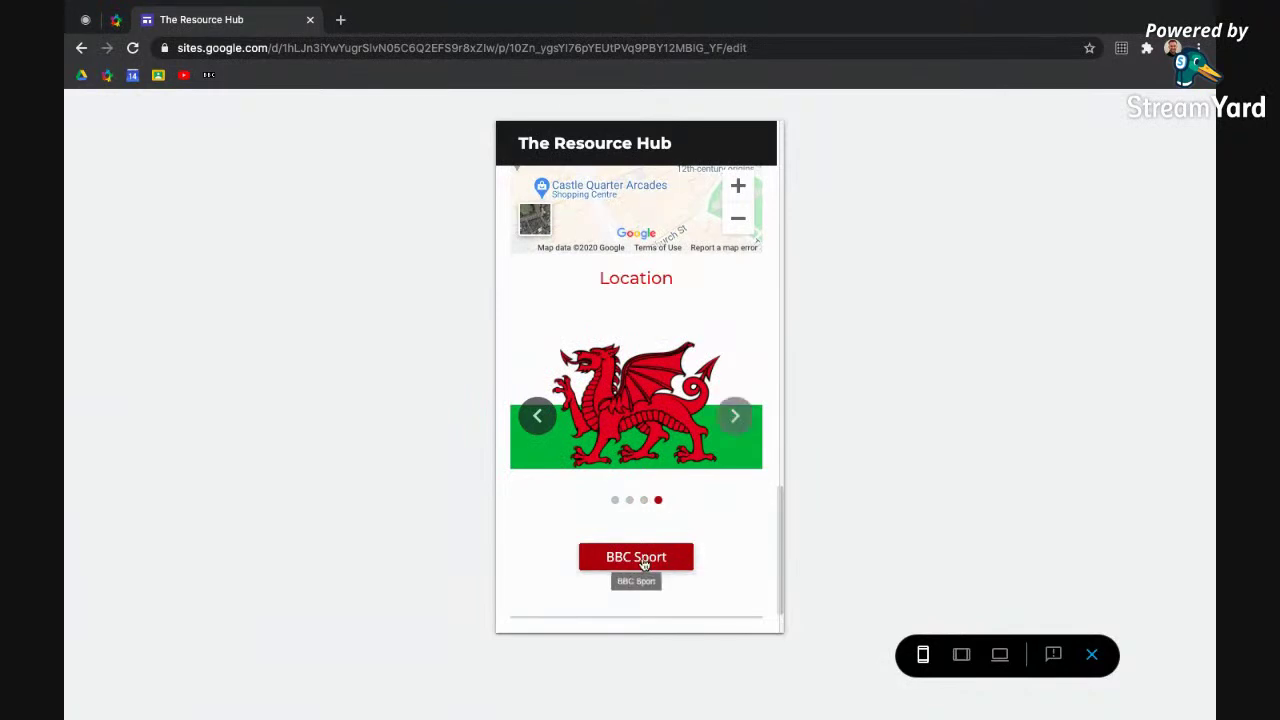
scroll(736, 535, down, 2)
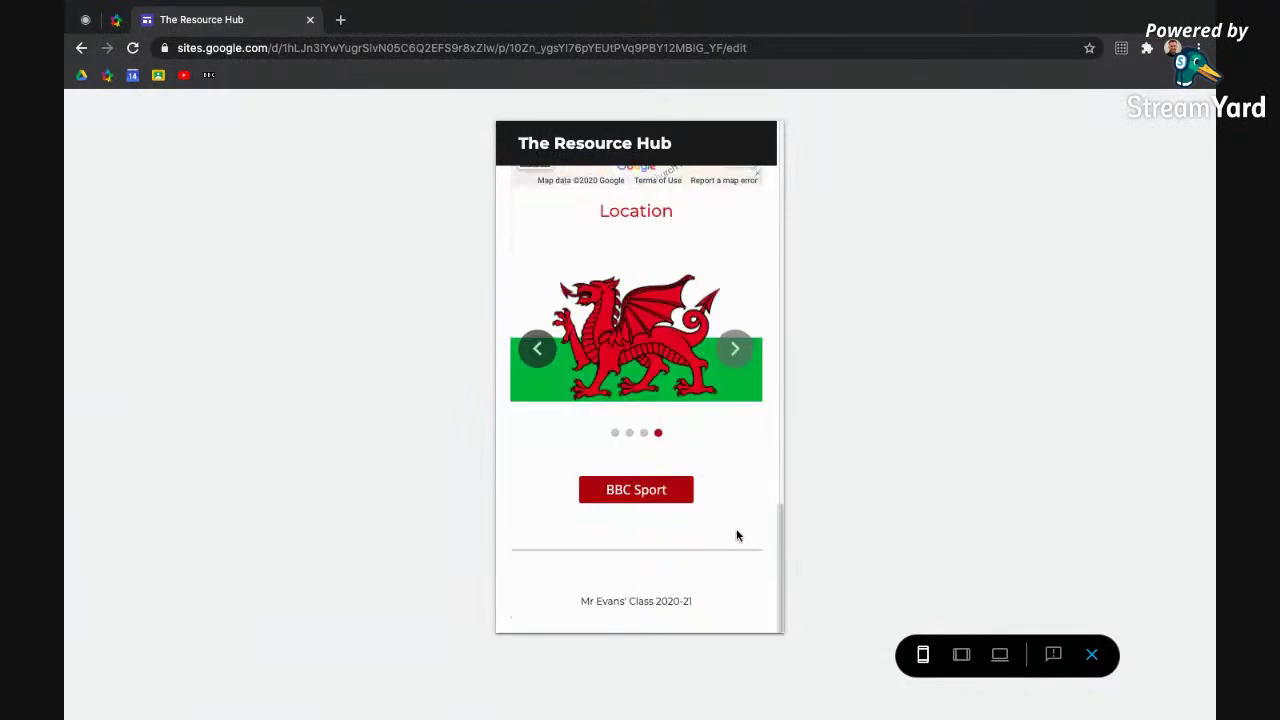
click(1092, 655)
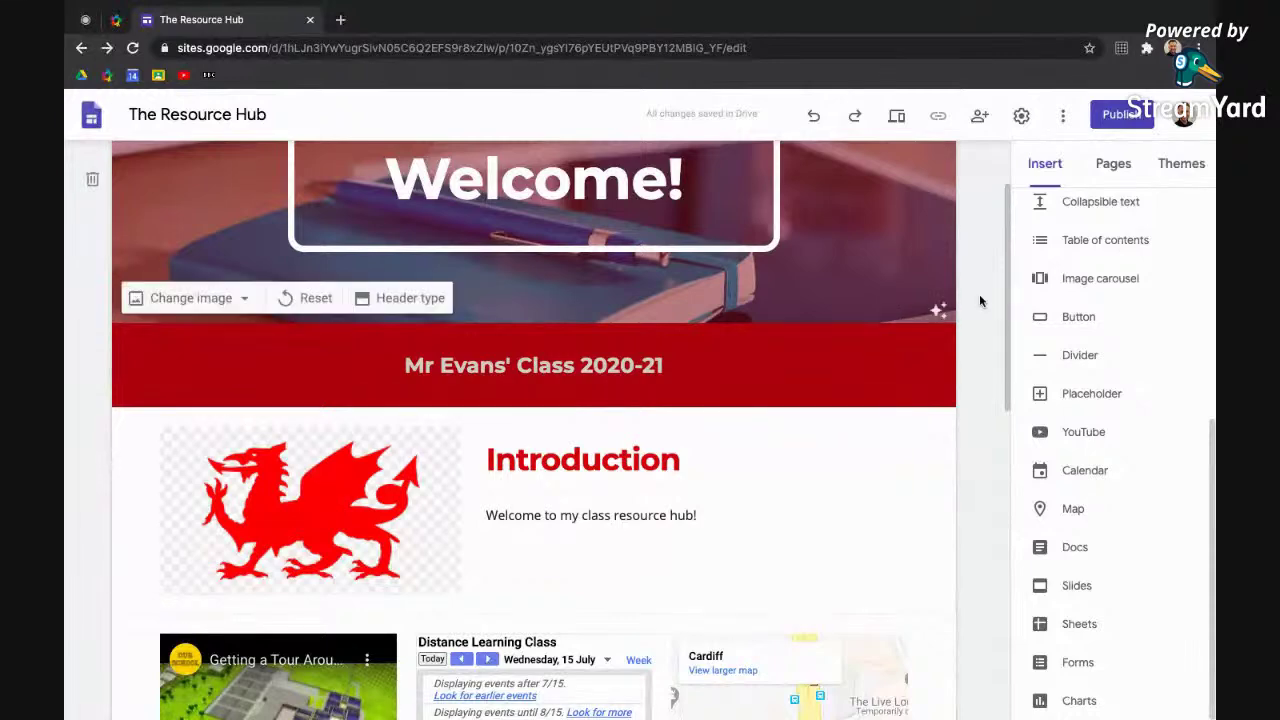
Add a new page named "Resources" to the site
scroll(986, 376, up, 2)
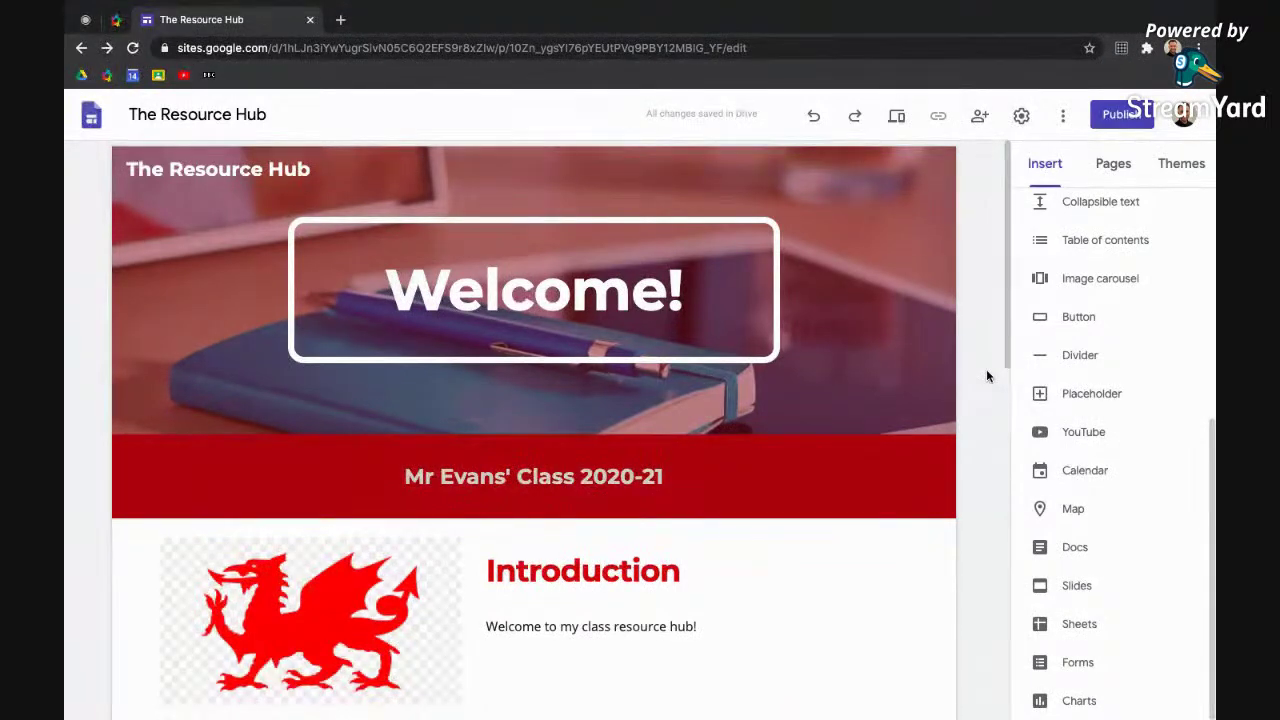
click(1105, 168)
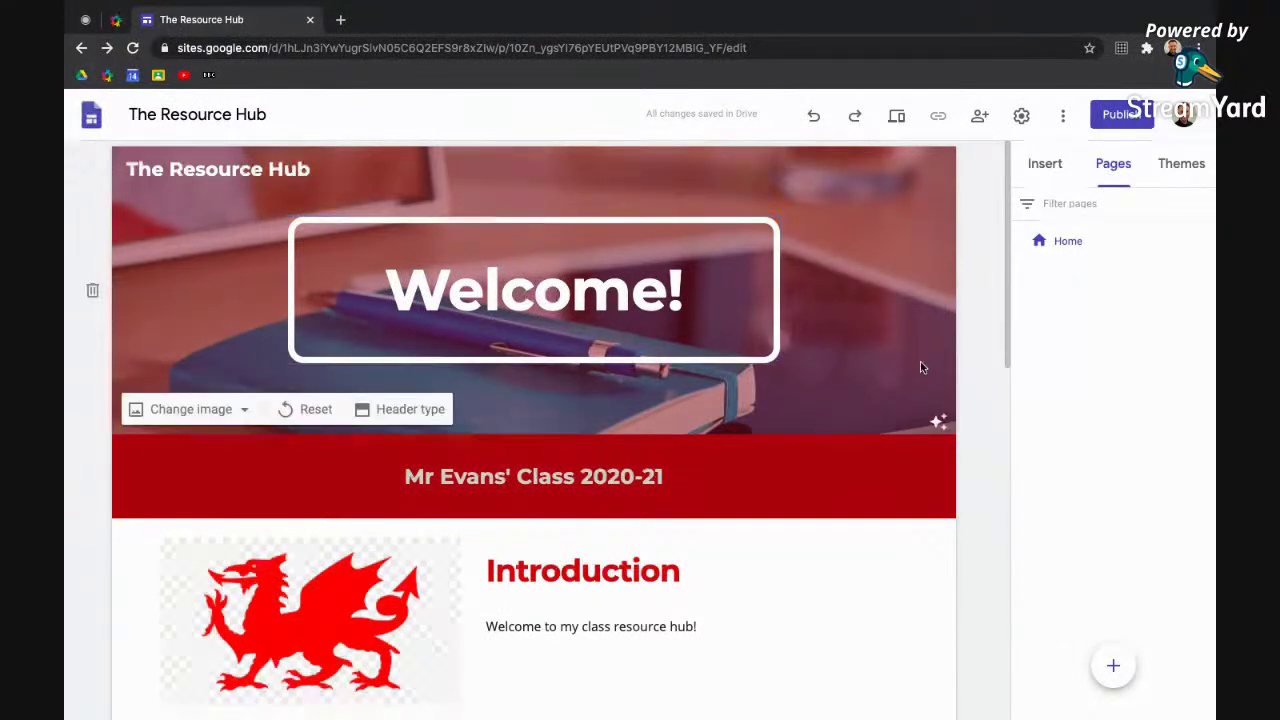
mouse_move(1120, 672)
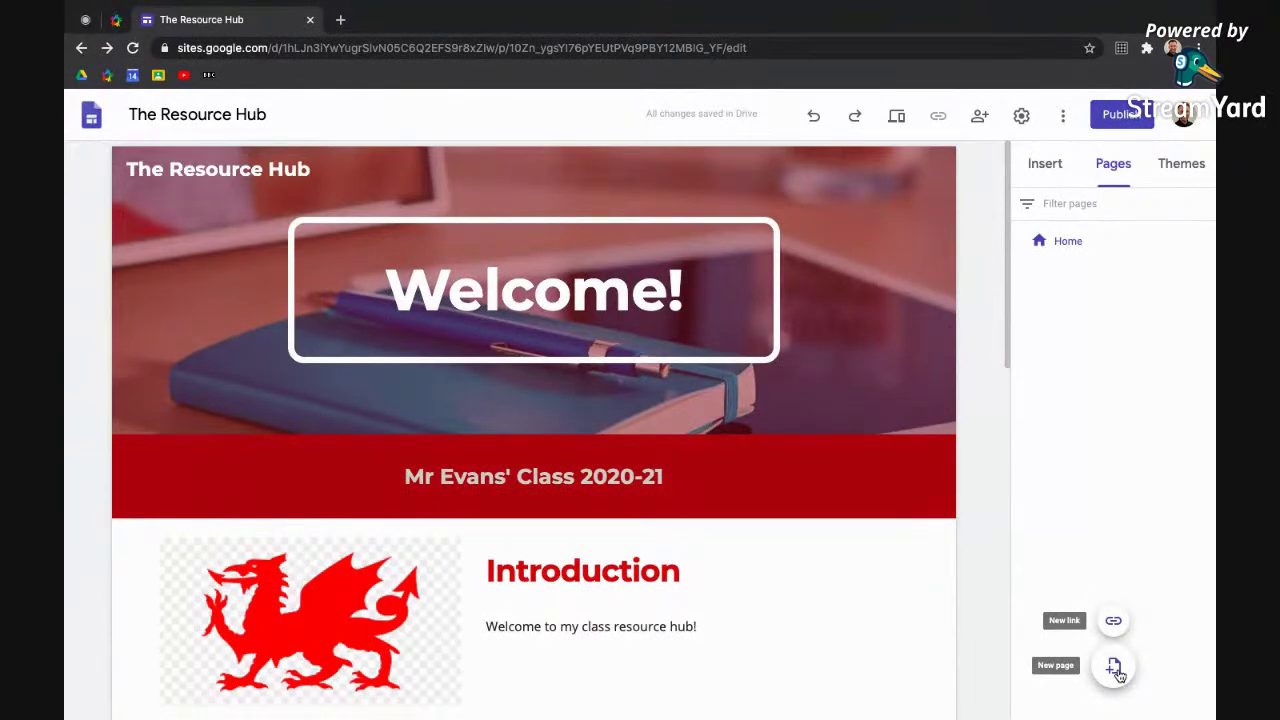
click(1116, 668)
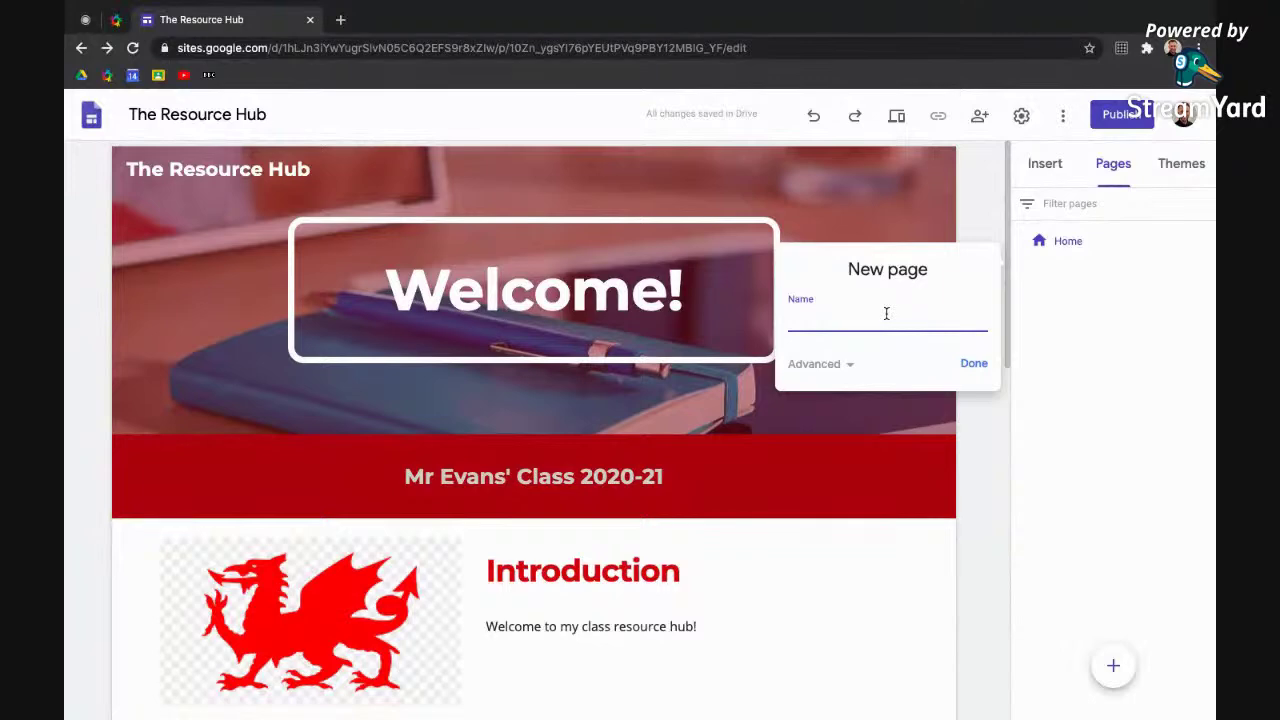
text(Resources)
click(975, 366)
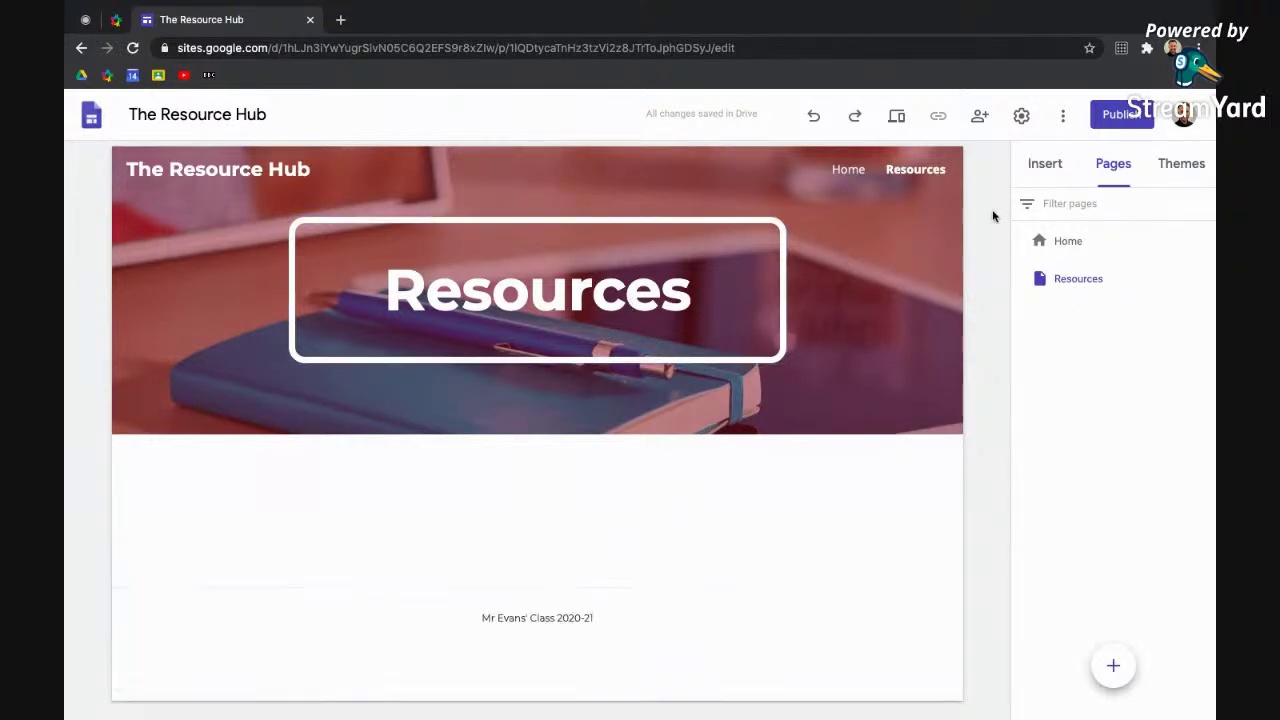
Insert the Stay Active - Class Challenge form on the Resources page and move it right, towards the middle of its section
click(1051, 174)
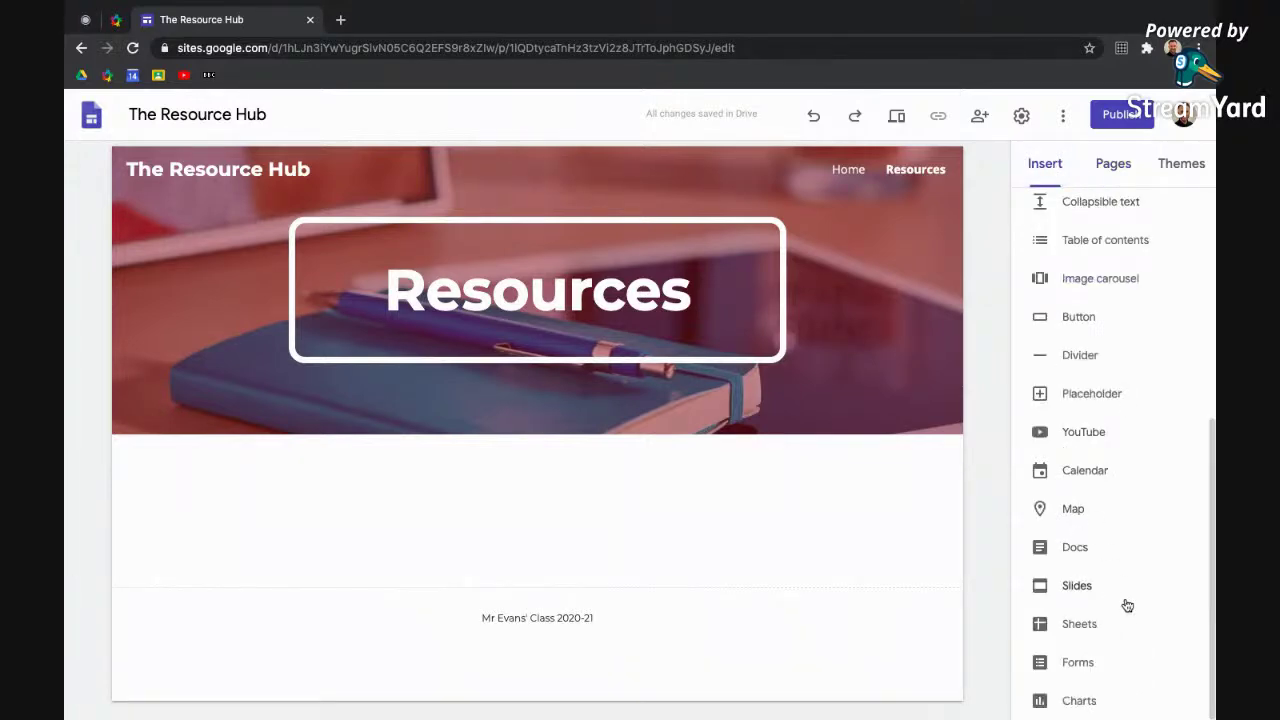
click(1082, 662)
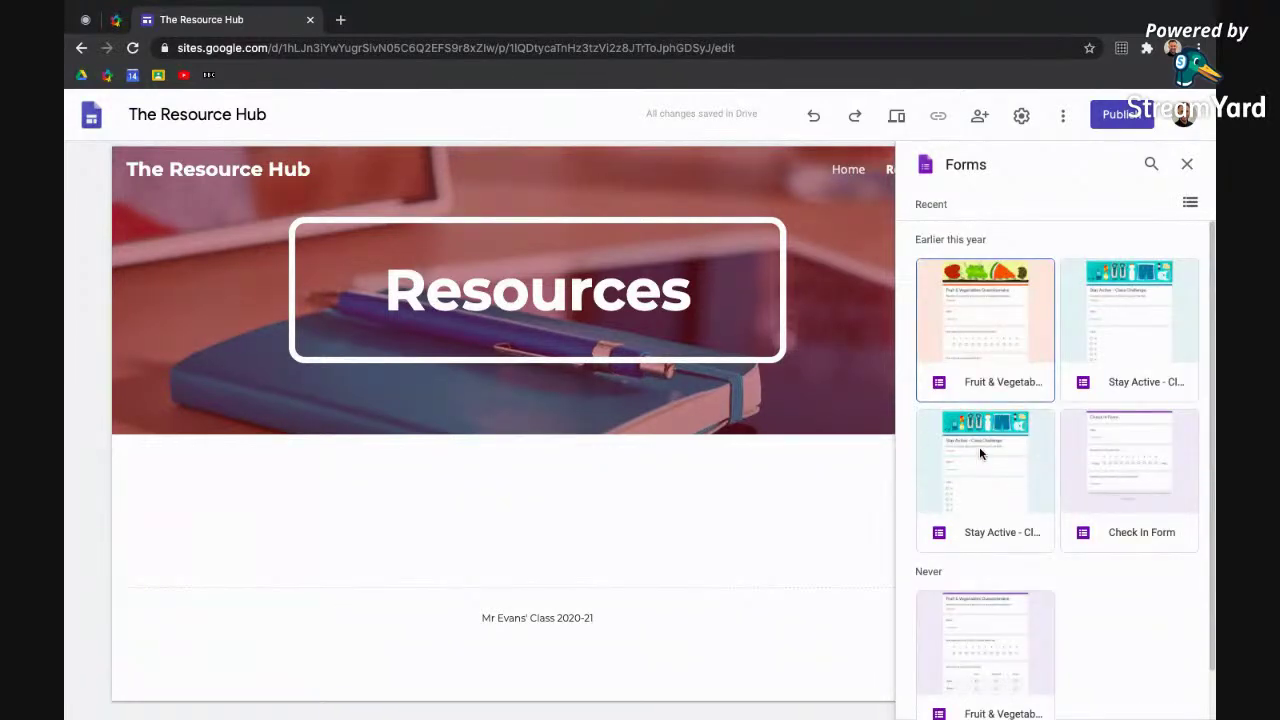
click(970, 474)
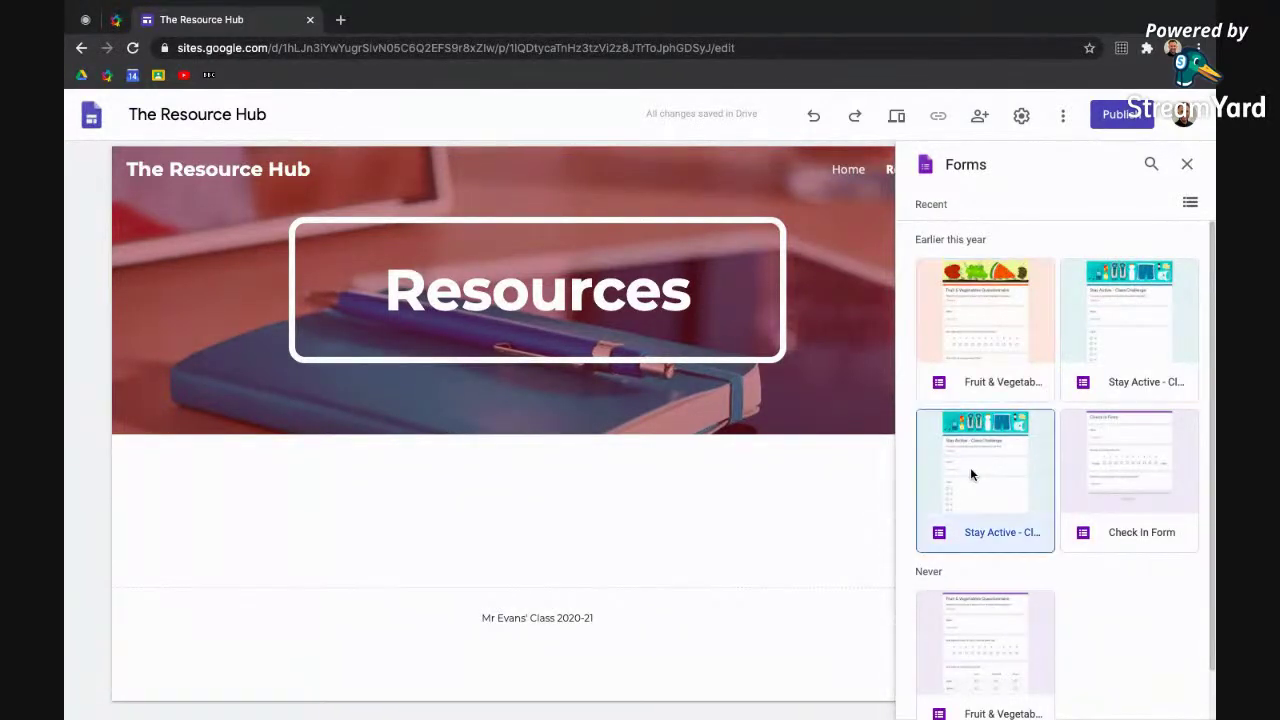
click(1175, 704)
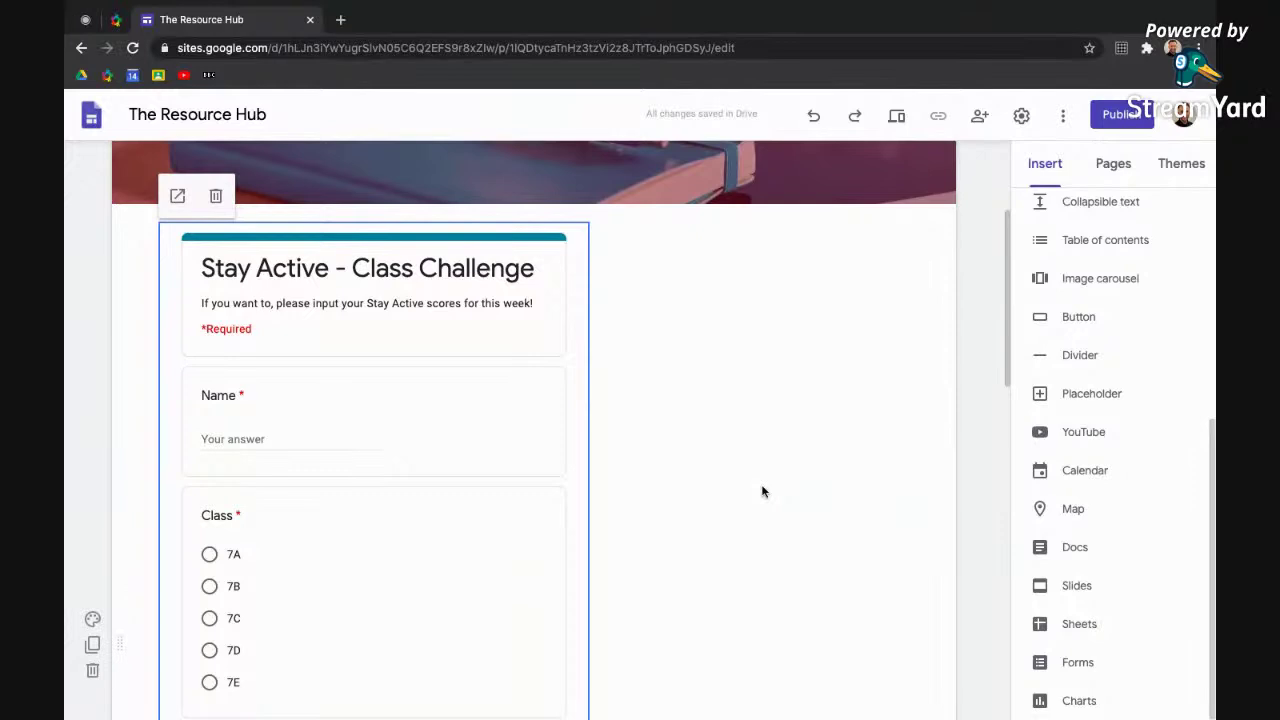
drag(586, 523, 634, 526)
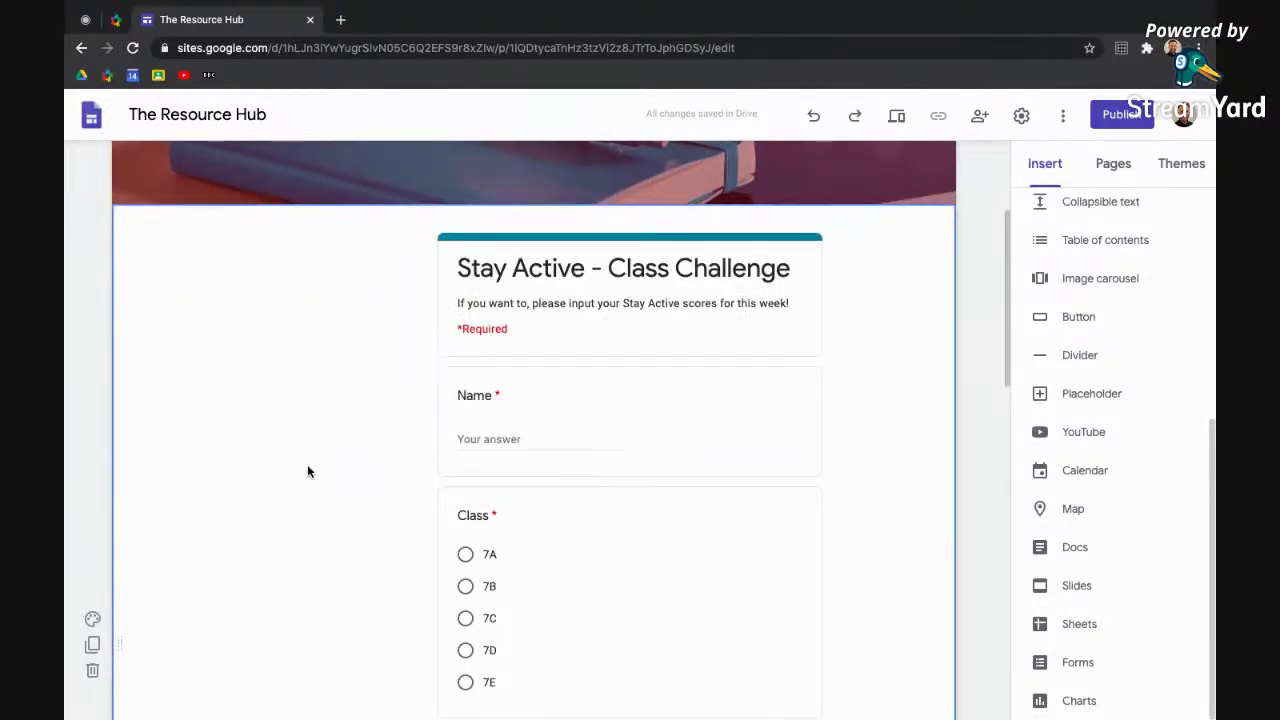
Add a subpage named "Week 1" under the Resources page
scroll(938, 437, up, 2)
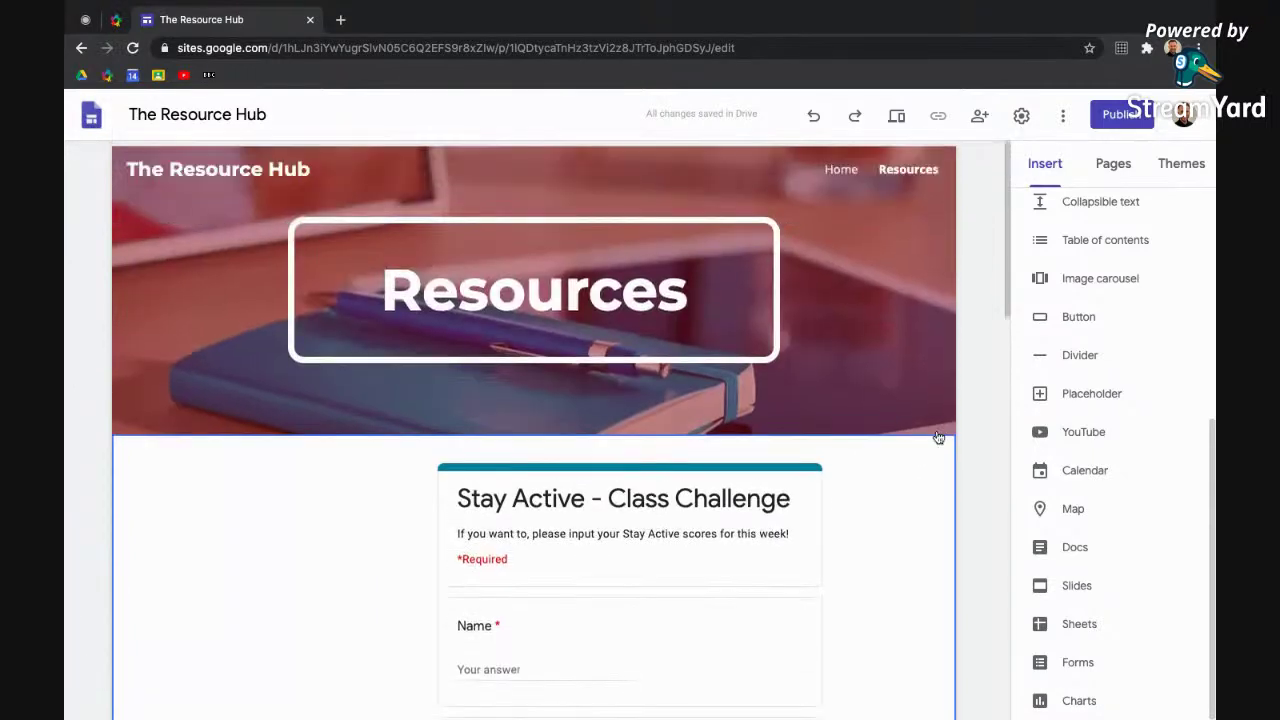
click(1110, 165)
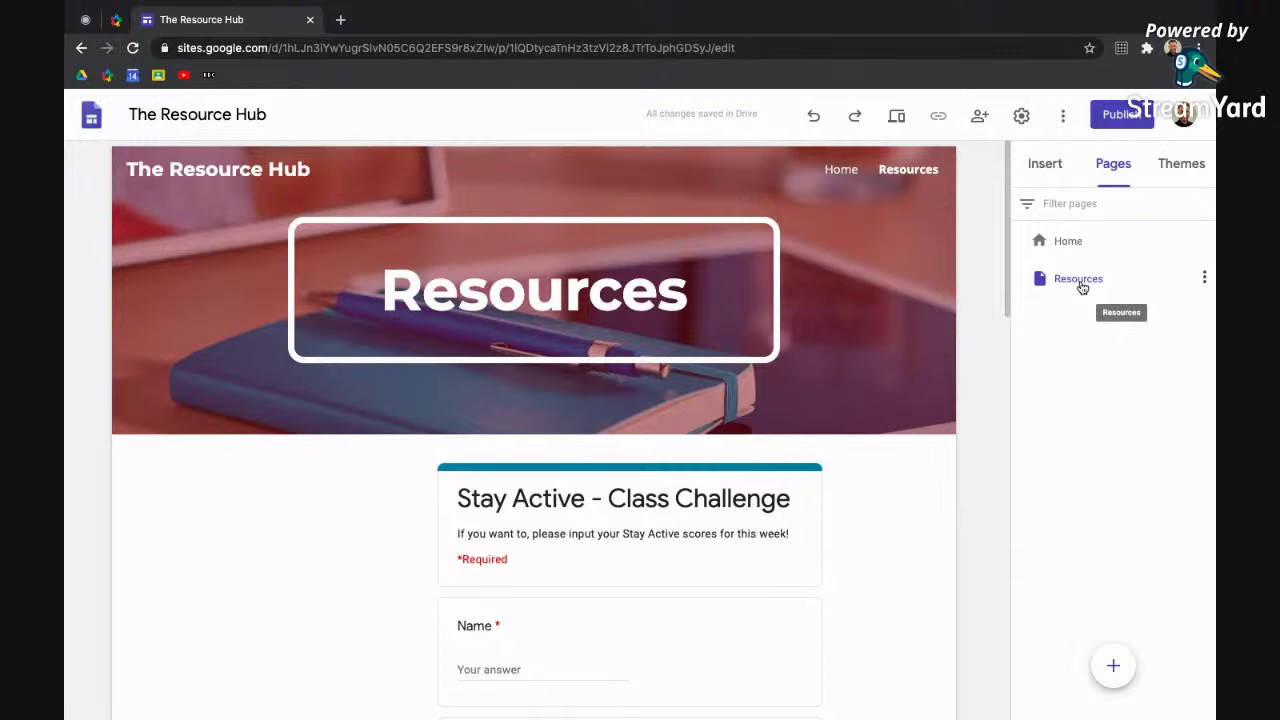
click(1205, 278)
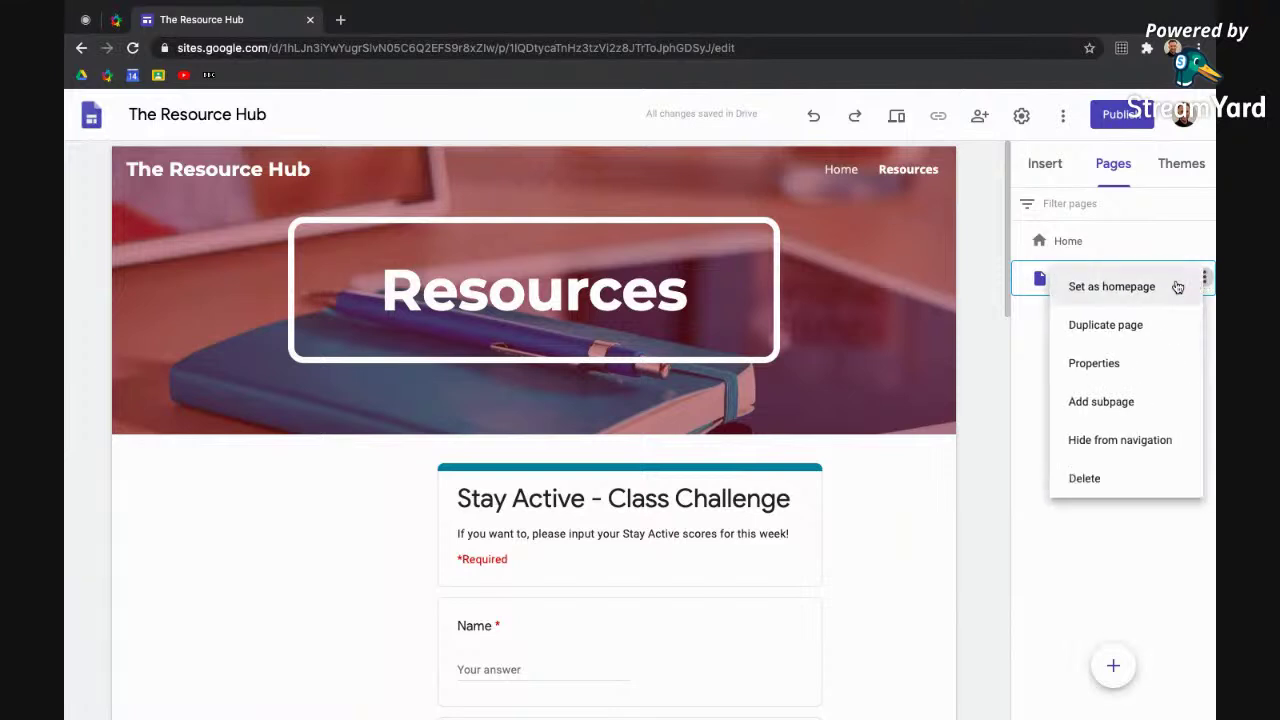
click(1140, 402)
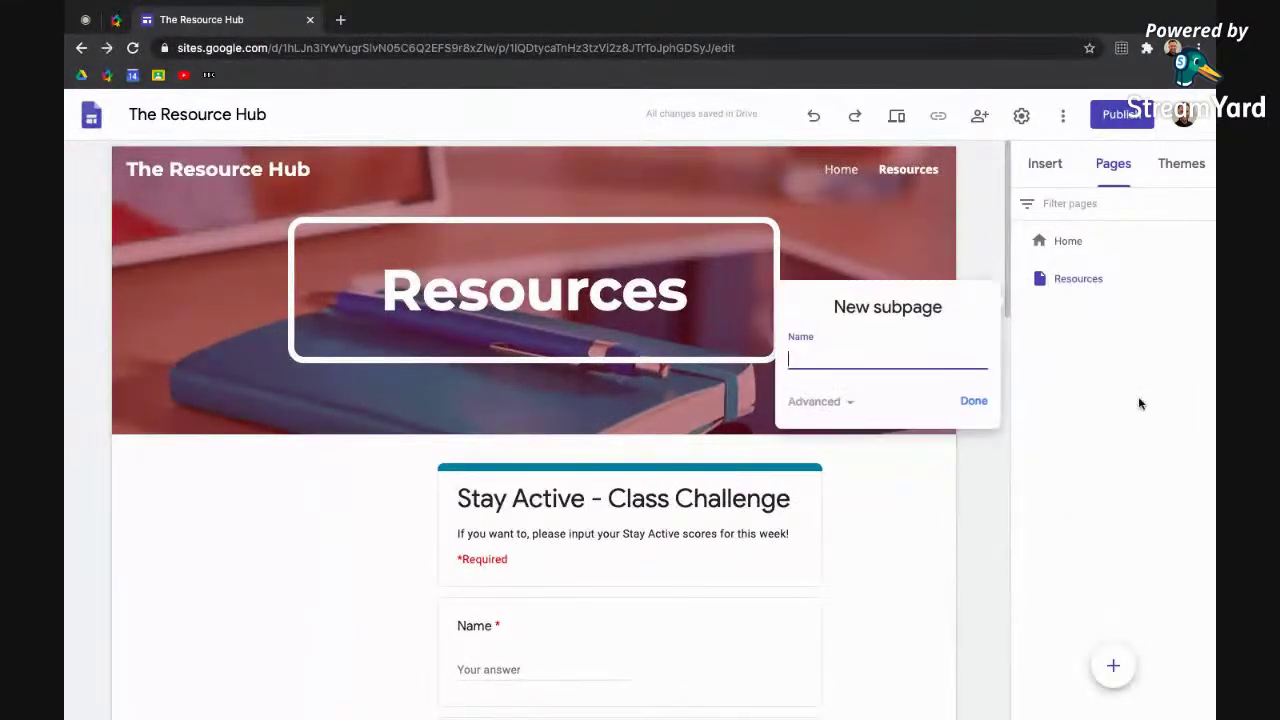
text(Week 1)
key(Return)
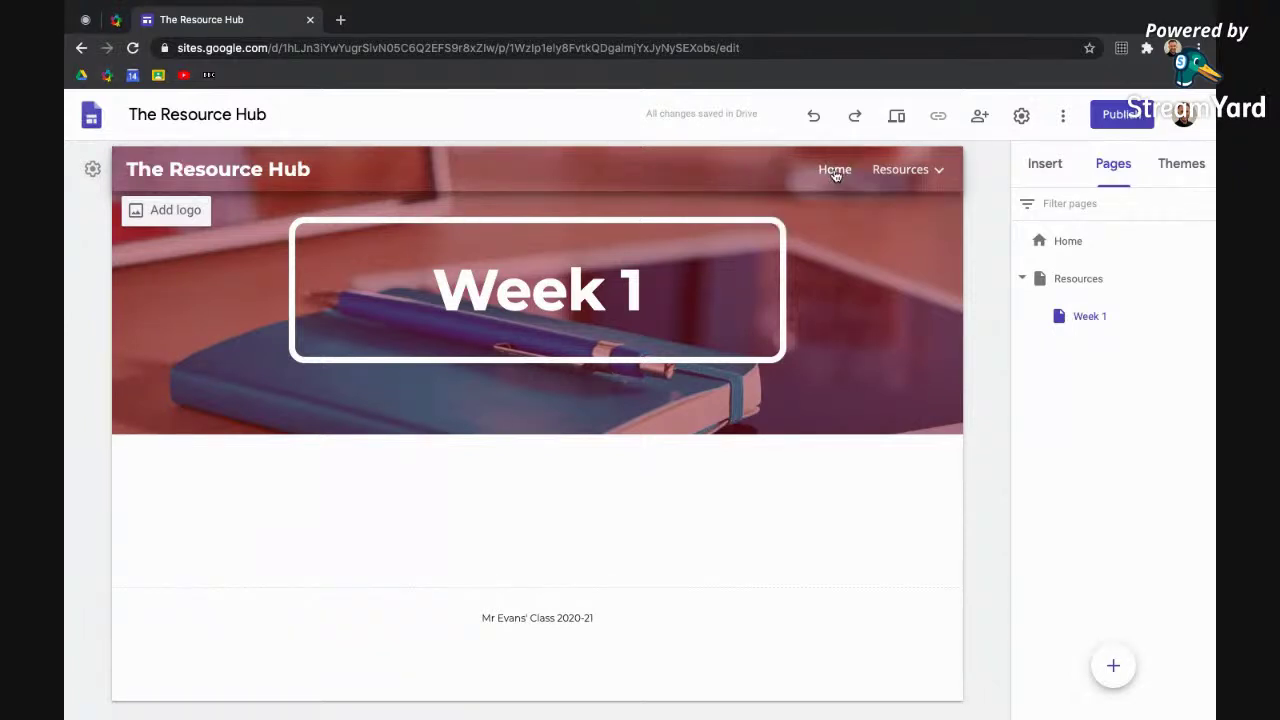
Add a second subpage named "Week 2" under the Resources page
mouse_move(905, 175)
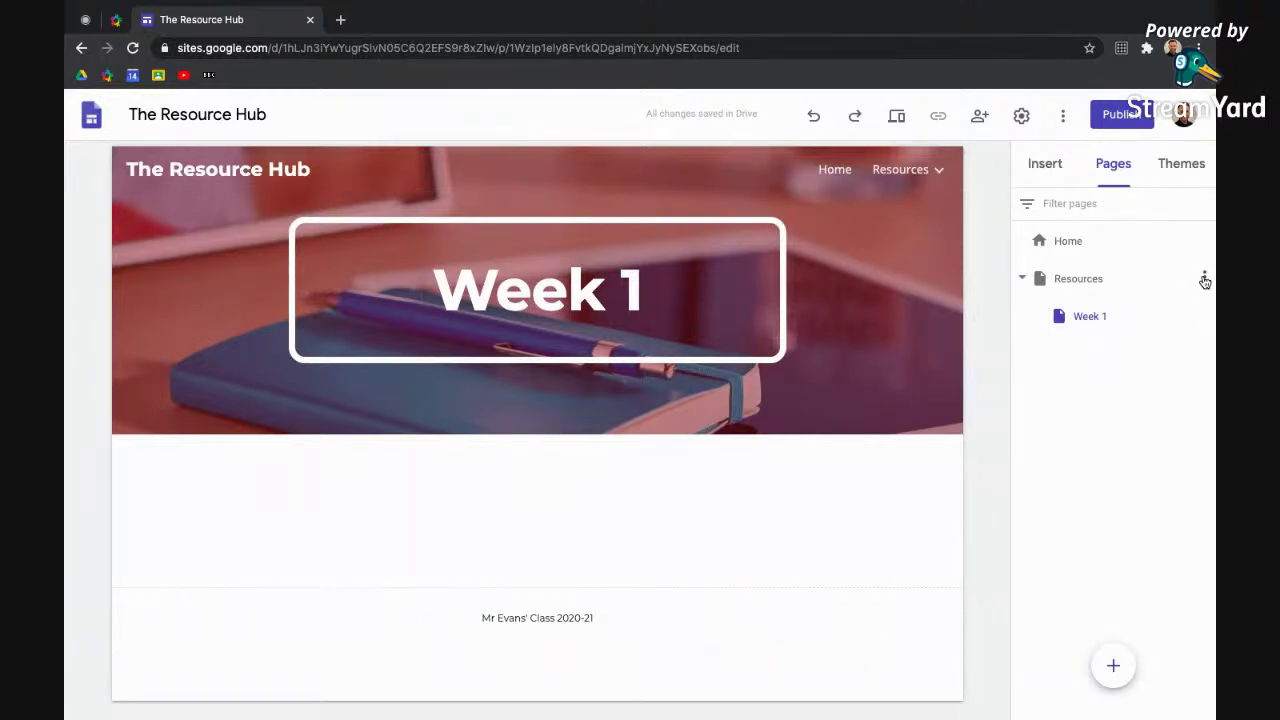
click(1204, 277)
click(1135, 403)
text(Week 2)
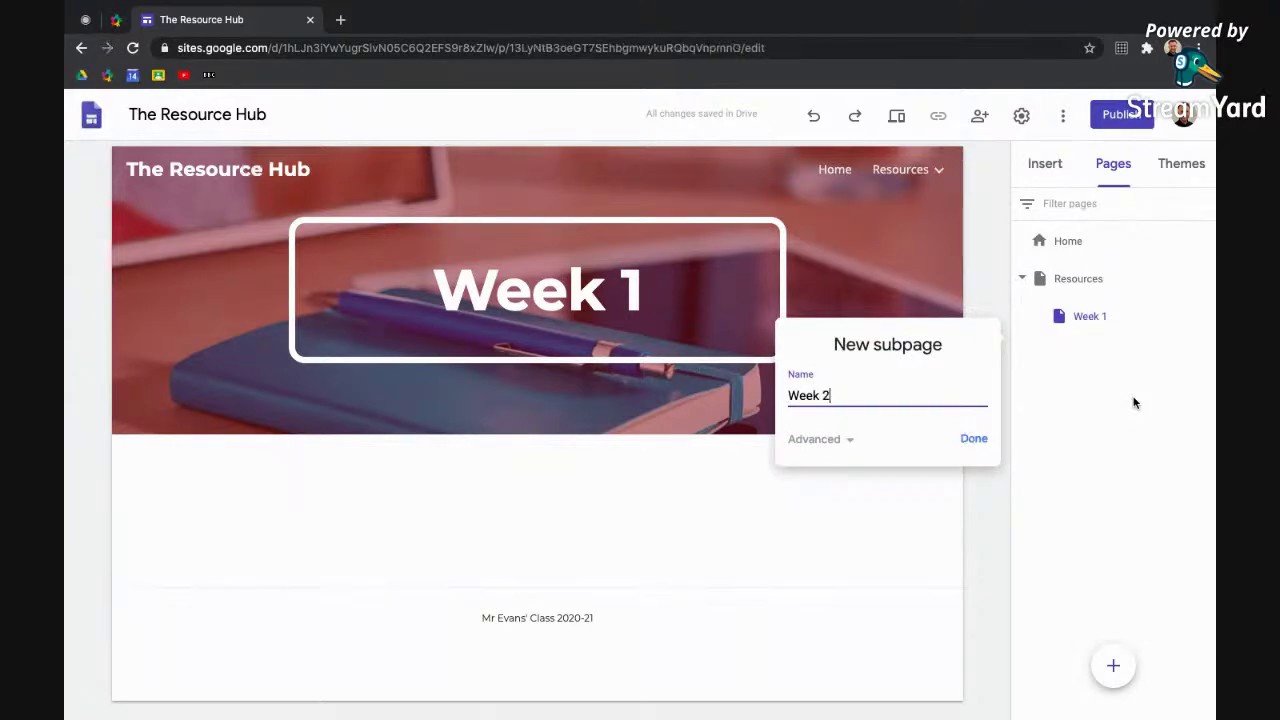
key(Return)
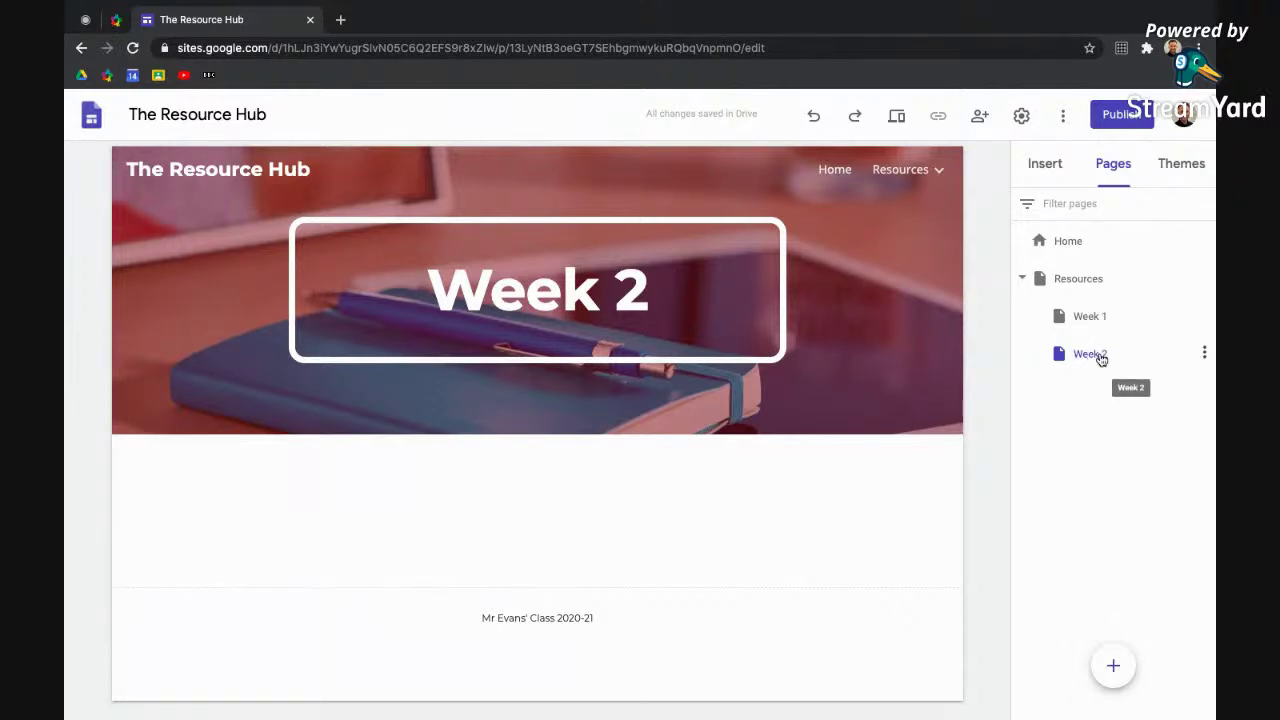
Hide the Week 2 subpage from navigation and check the site's Resources dropdown
click(1205, 355)
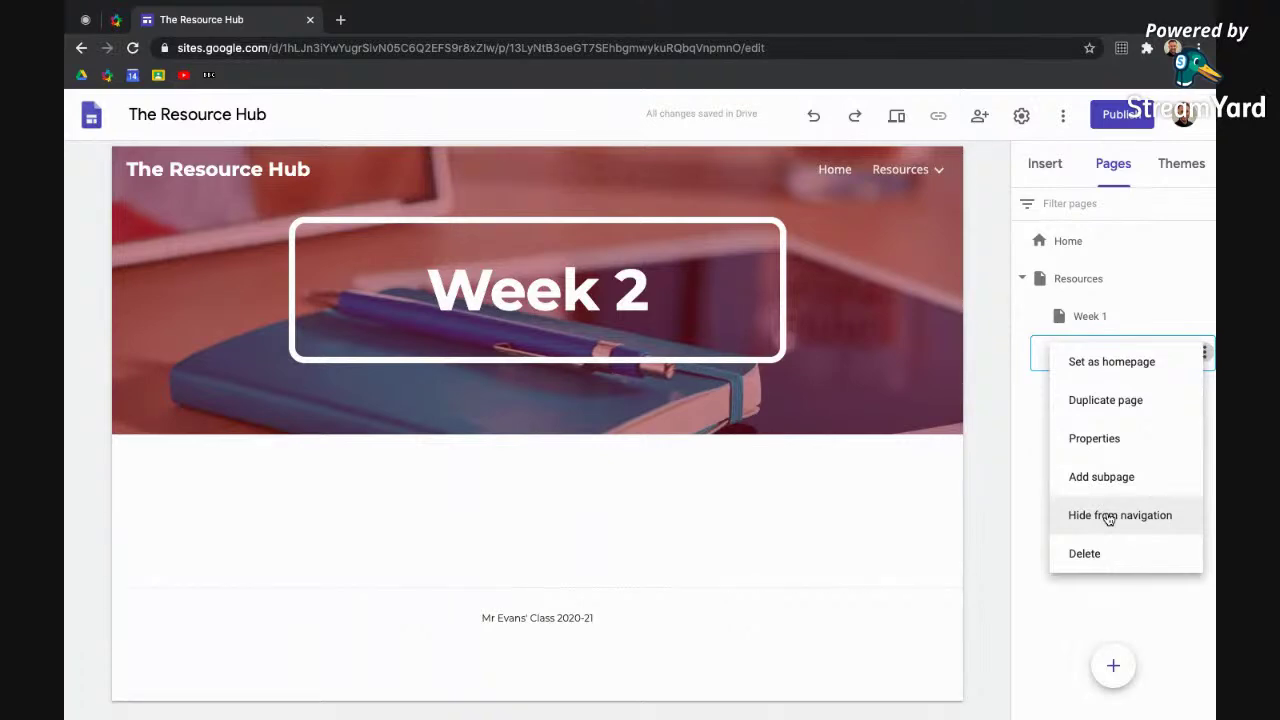
click(1107, 516)
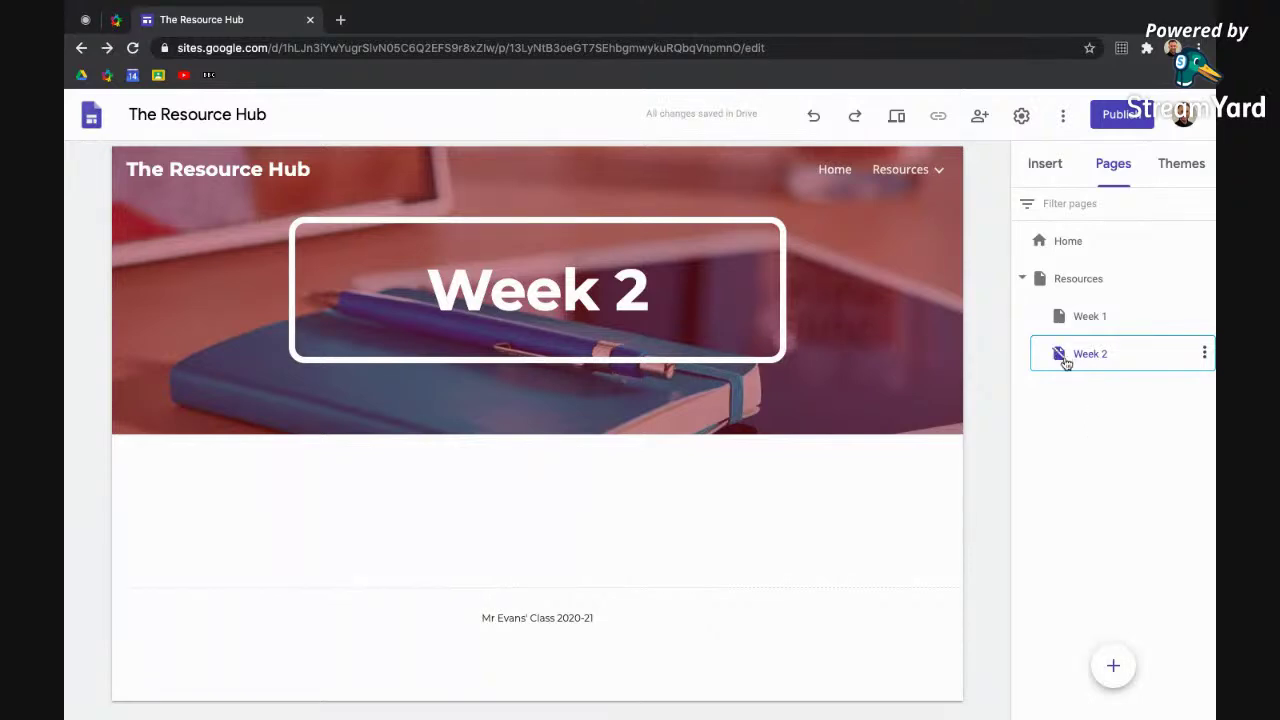
mouse_move(907, 146)
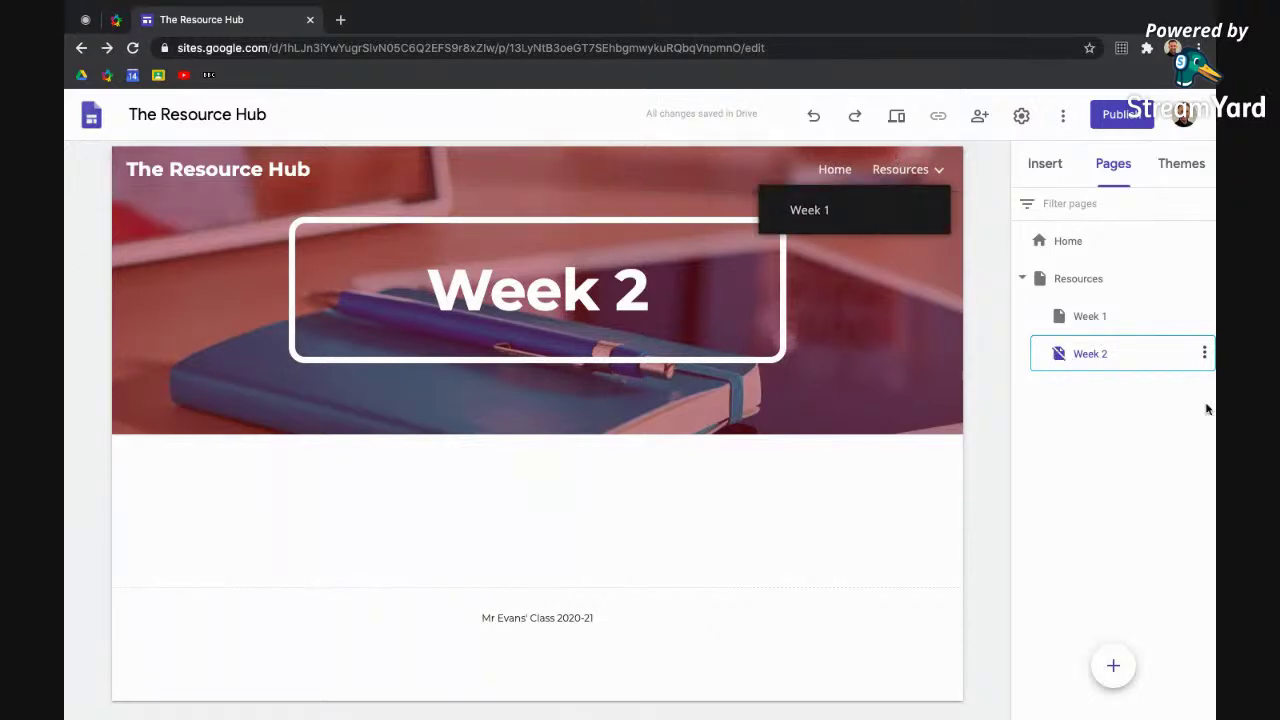
Show the Week 2 subpage in navigation again and check the site's Resources dropdown
click(1206, 354)
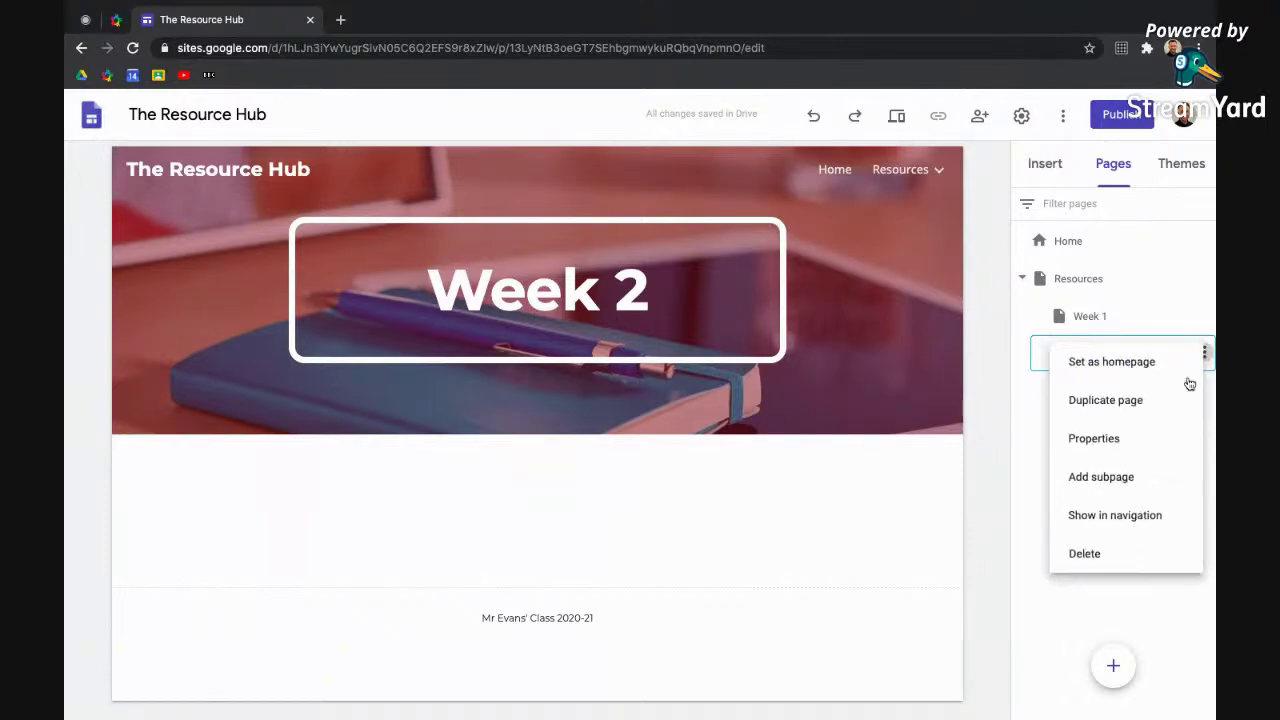
click(1148, 516)
mouse_move(907, 169)
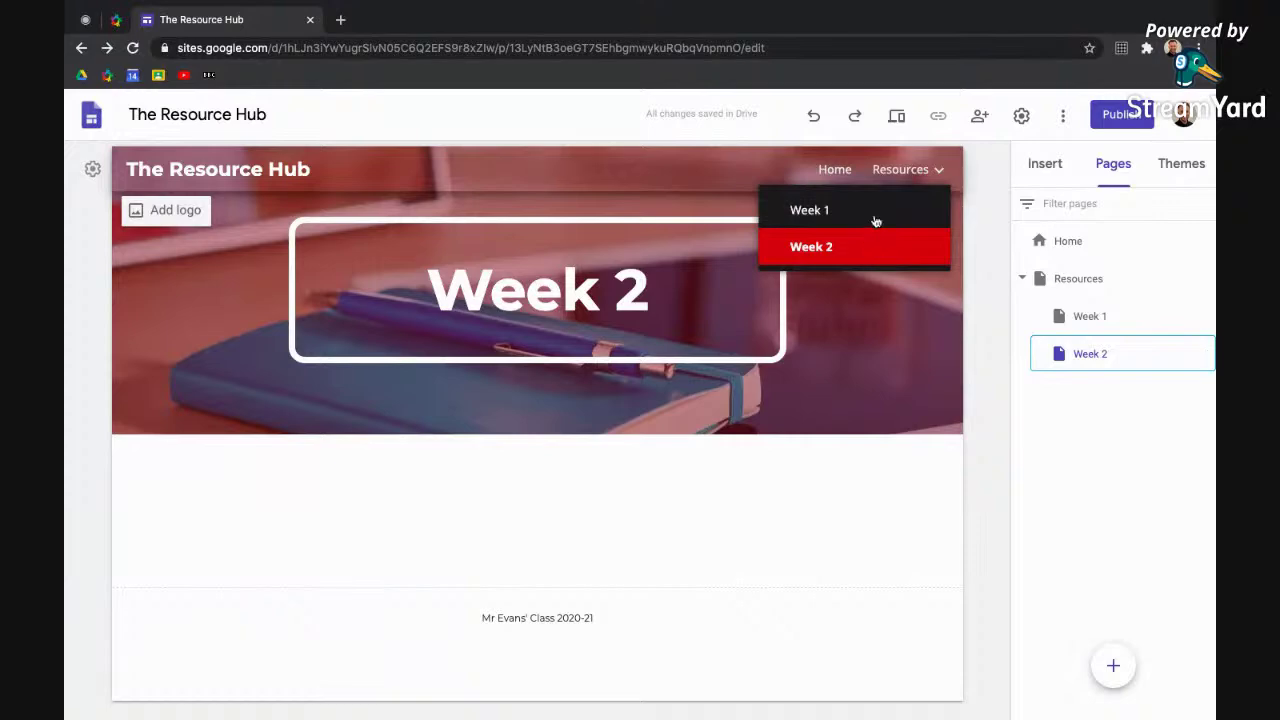
Browse the Week 1, Resources and Week 2 pages through the site's navigation links
click(873, 215)
click(905, 170)
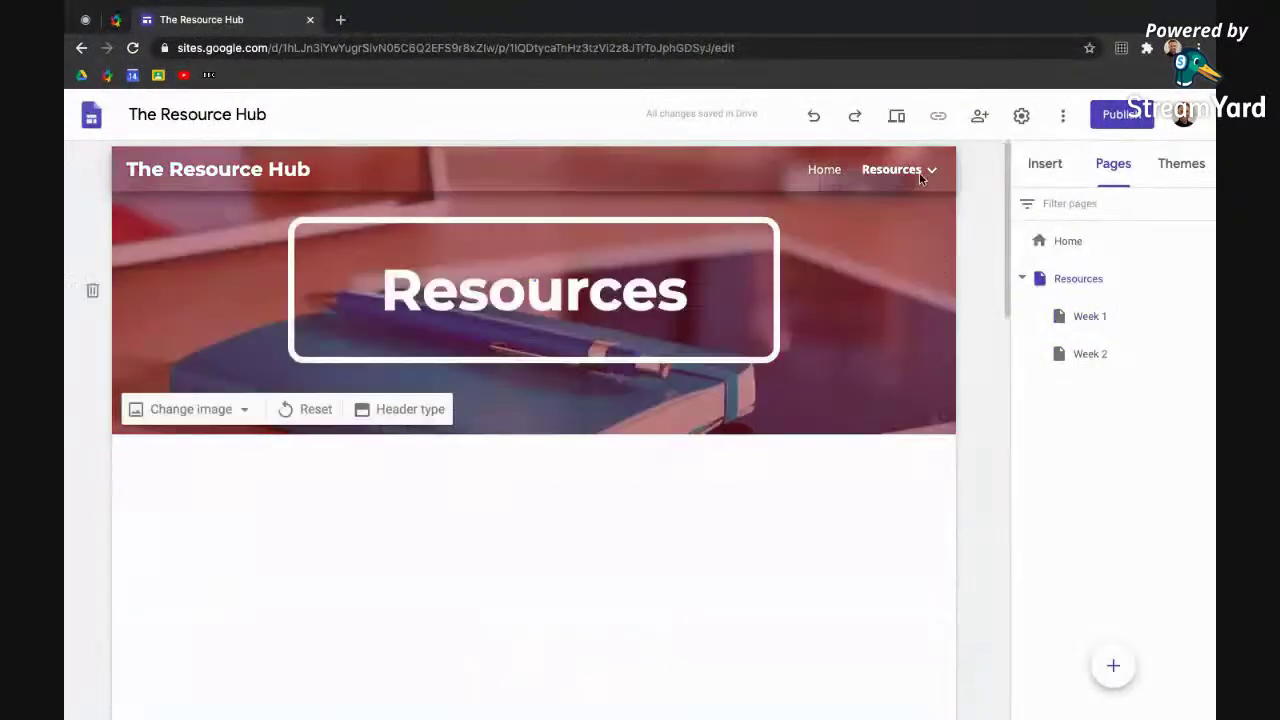
click(880, 248)
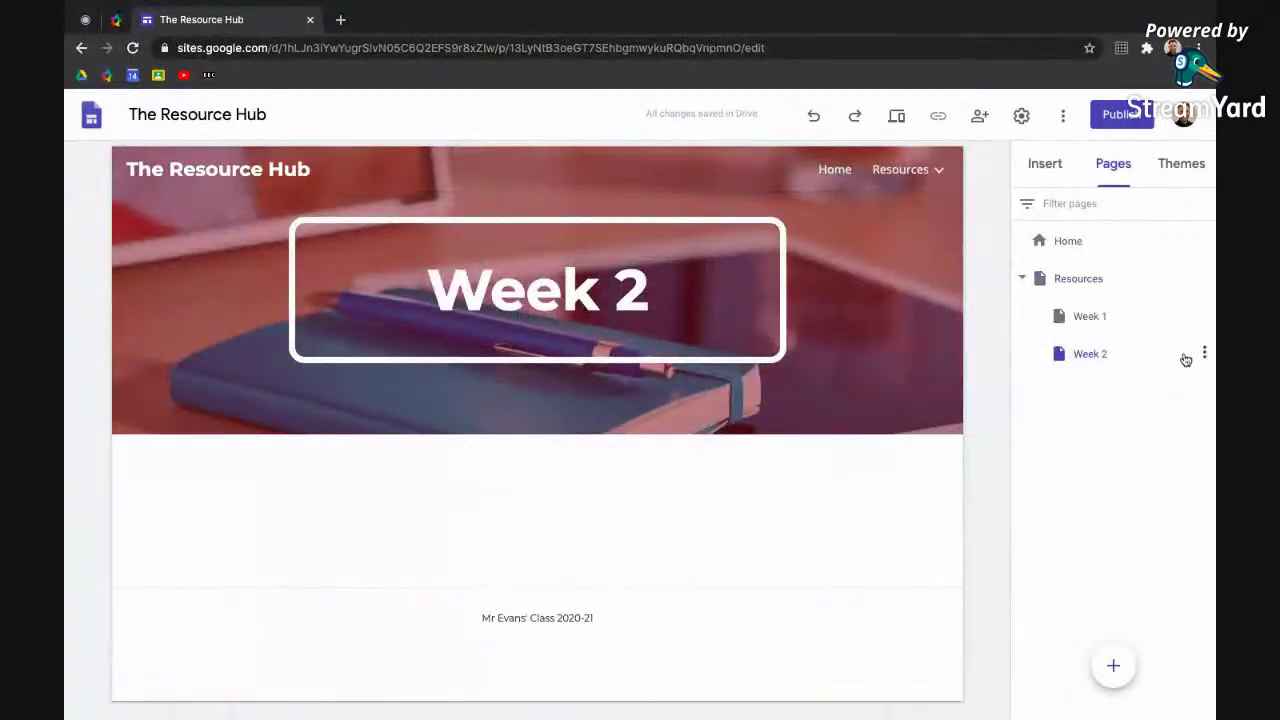
Add an untitled subpage under the Week 2 page and delete it again
click(1205, 356)
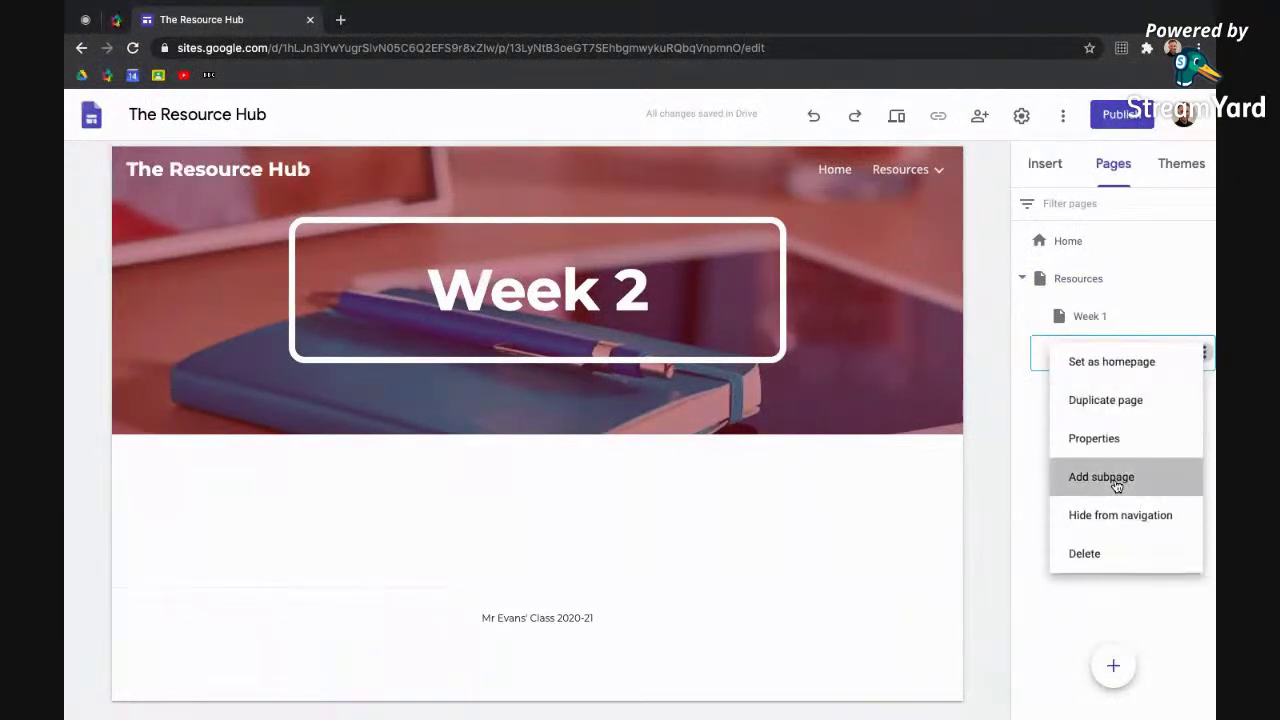
click(1110, 474)
click(968, 477)
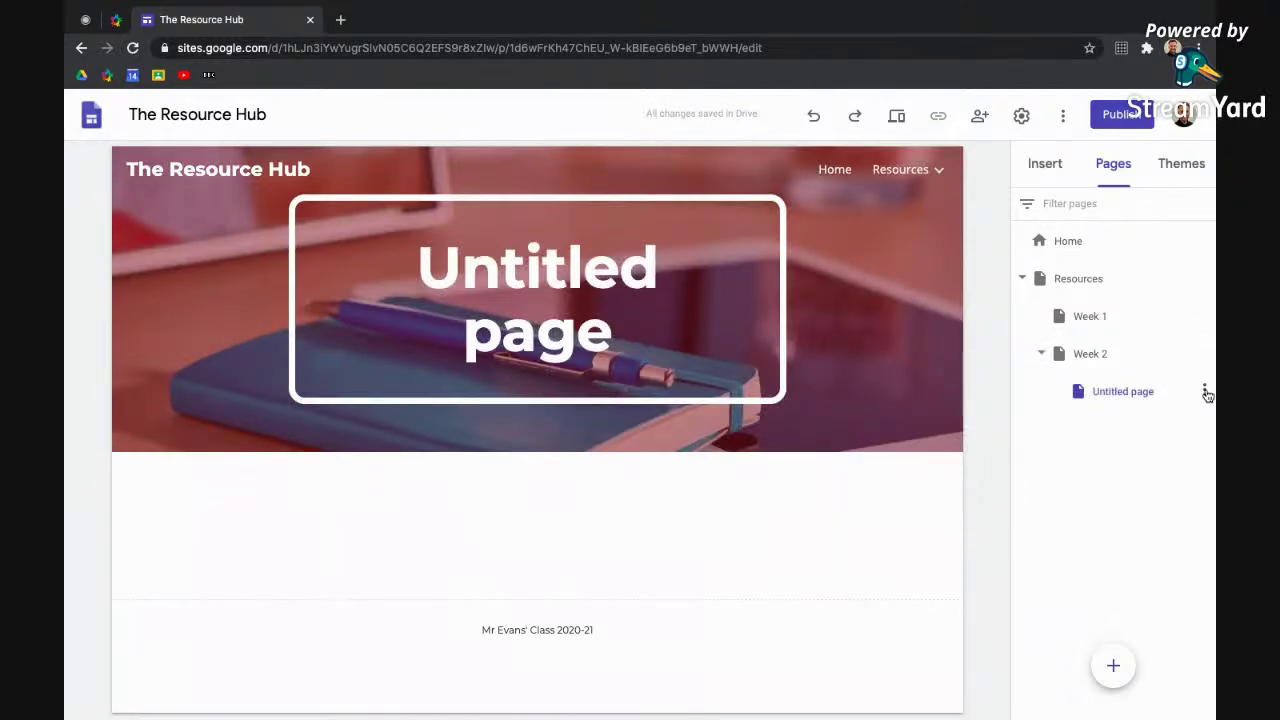
click(1205, 391)
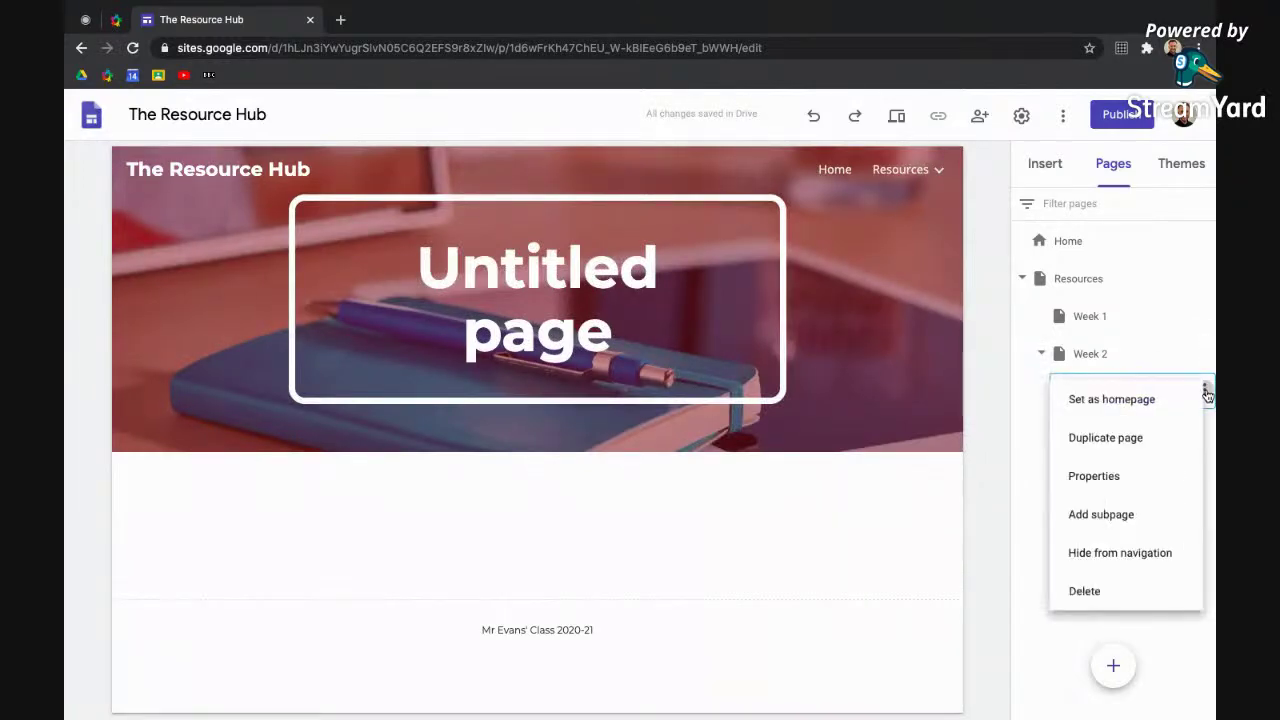
click(1094, 582)
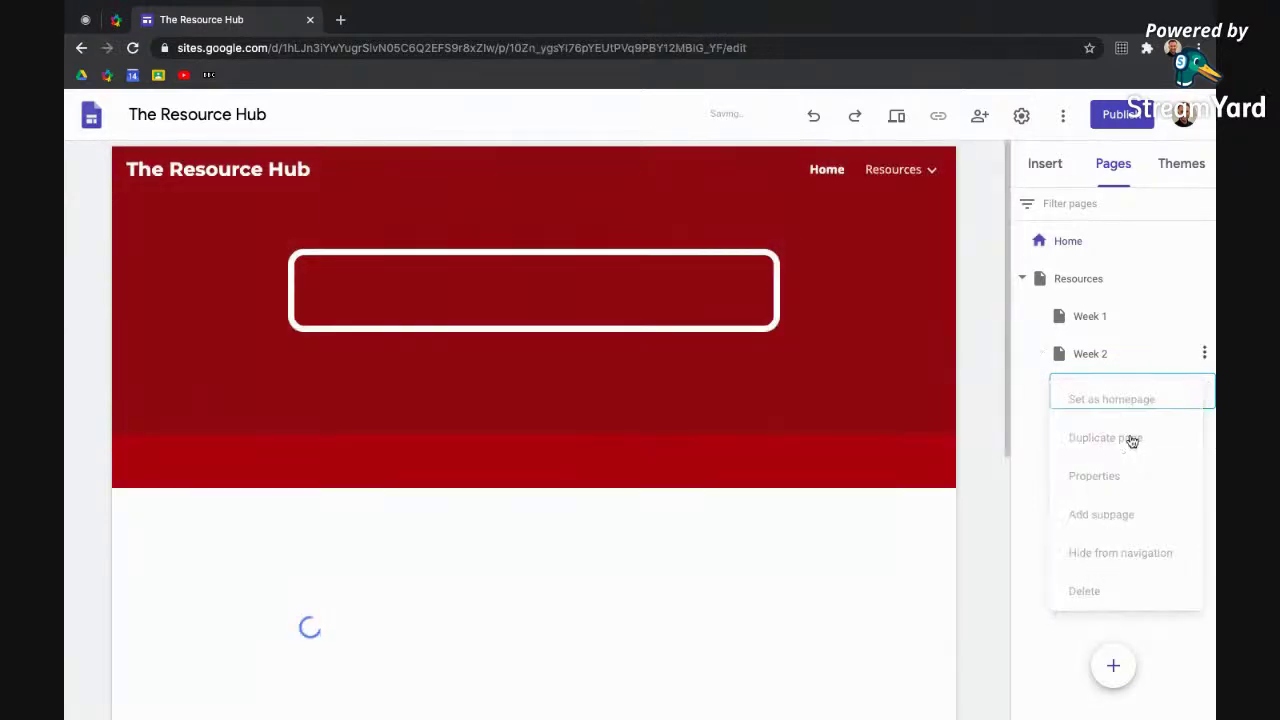
Hide the Week 2 page from navigation and open the Week 1 page for editing
click(1204, 354)
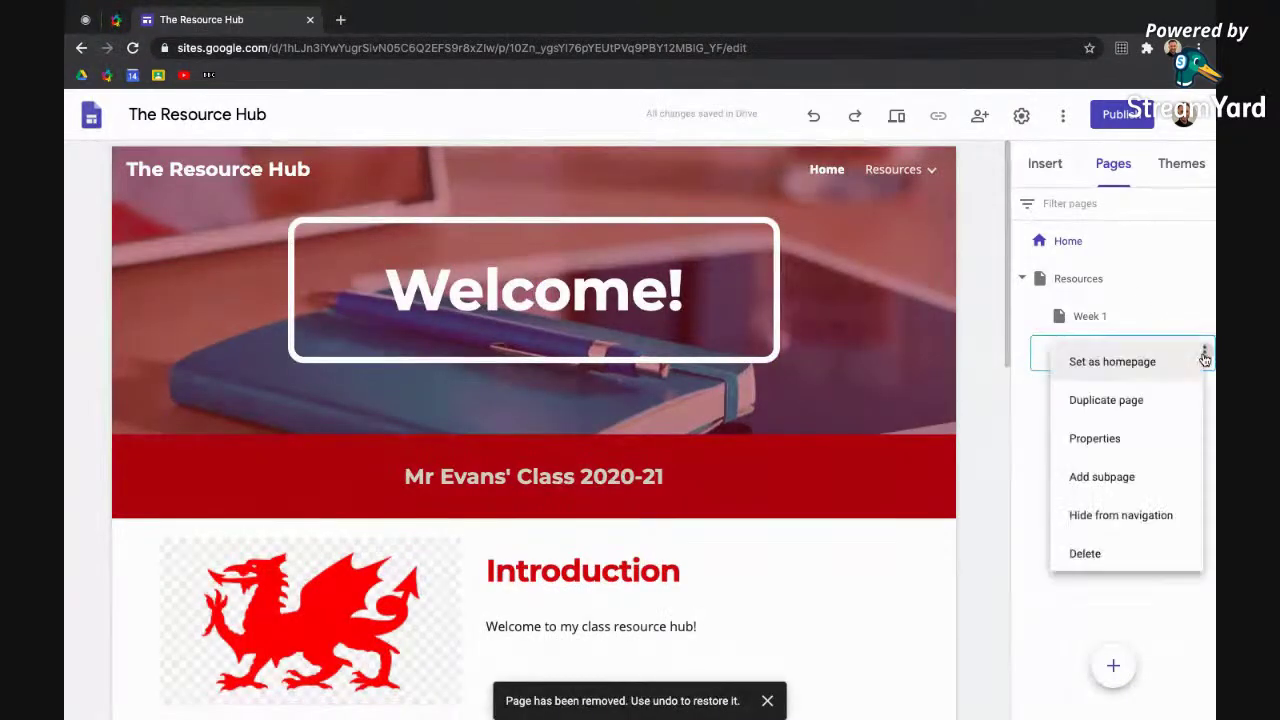
click(1106, 512)
click(1084, 318)
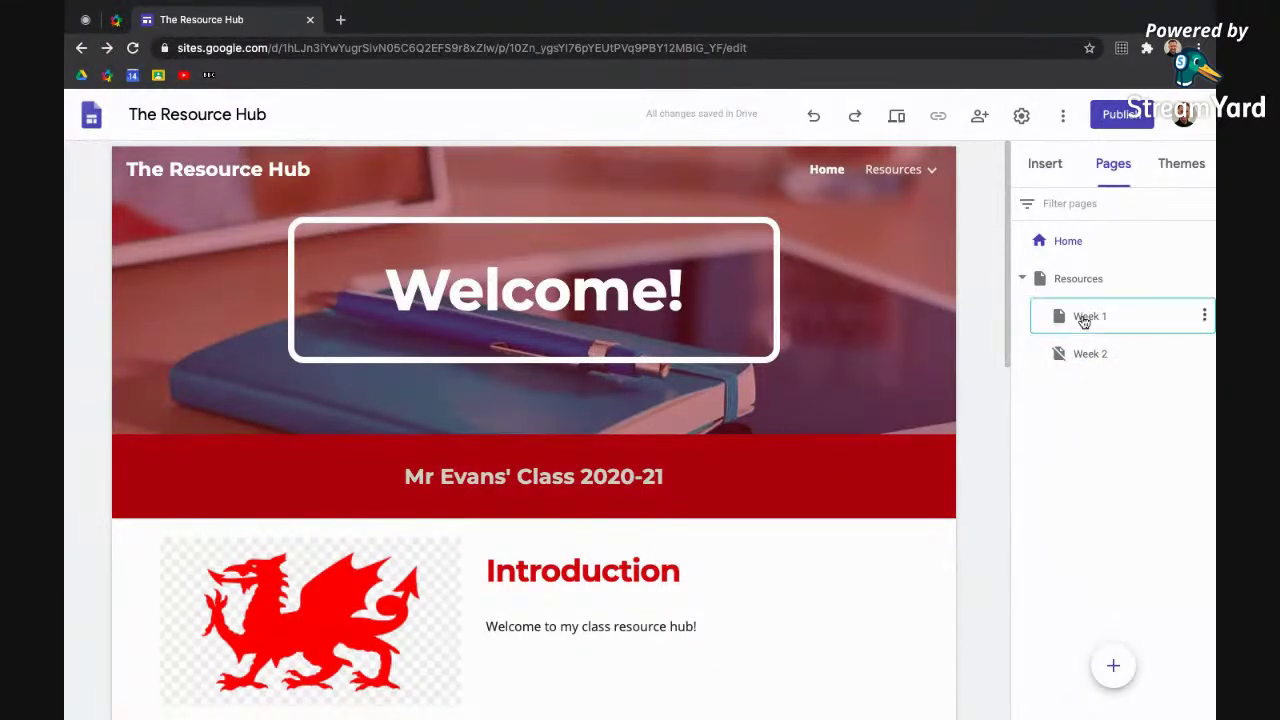
click(1055, 176)
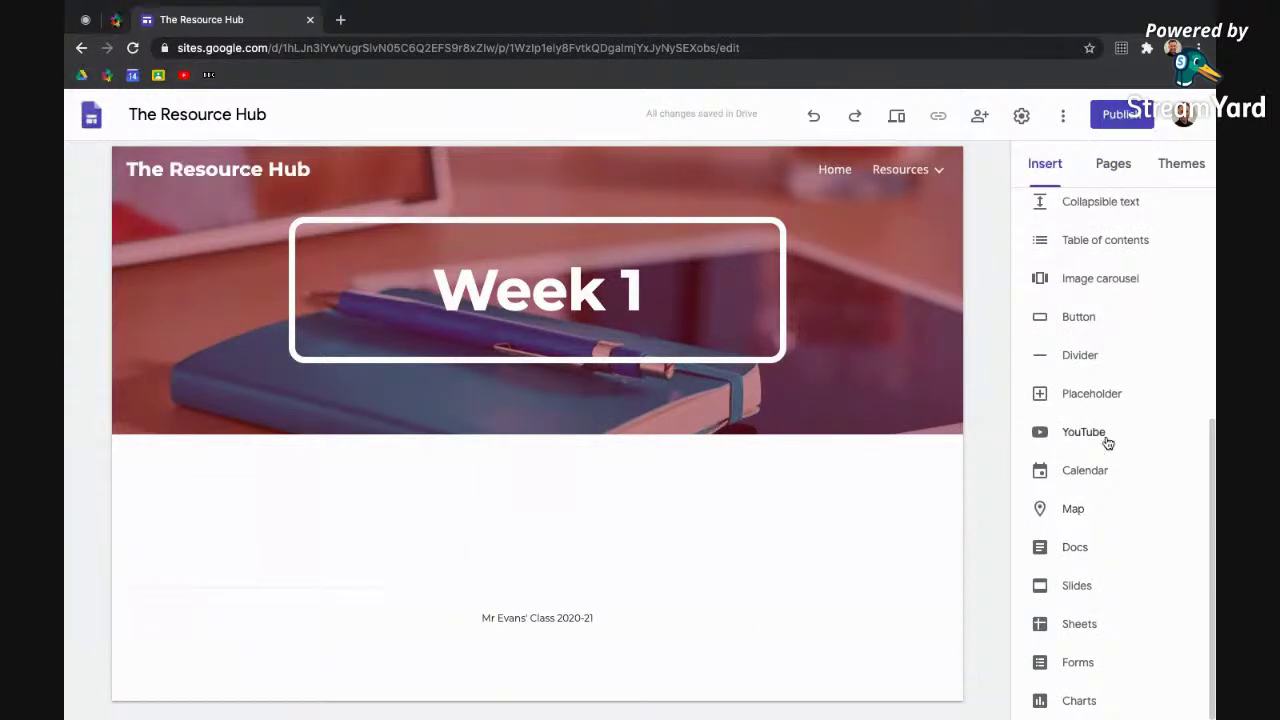
scroll(1110, 425, up, 4)
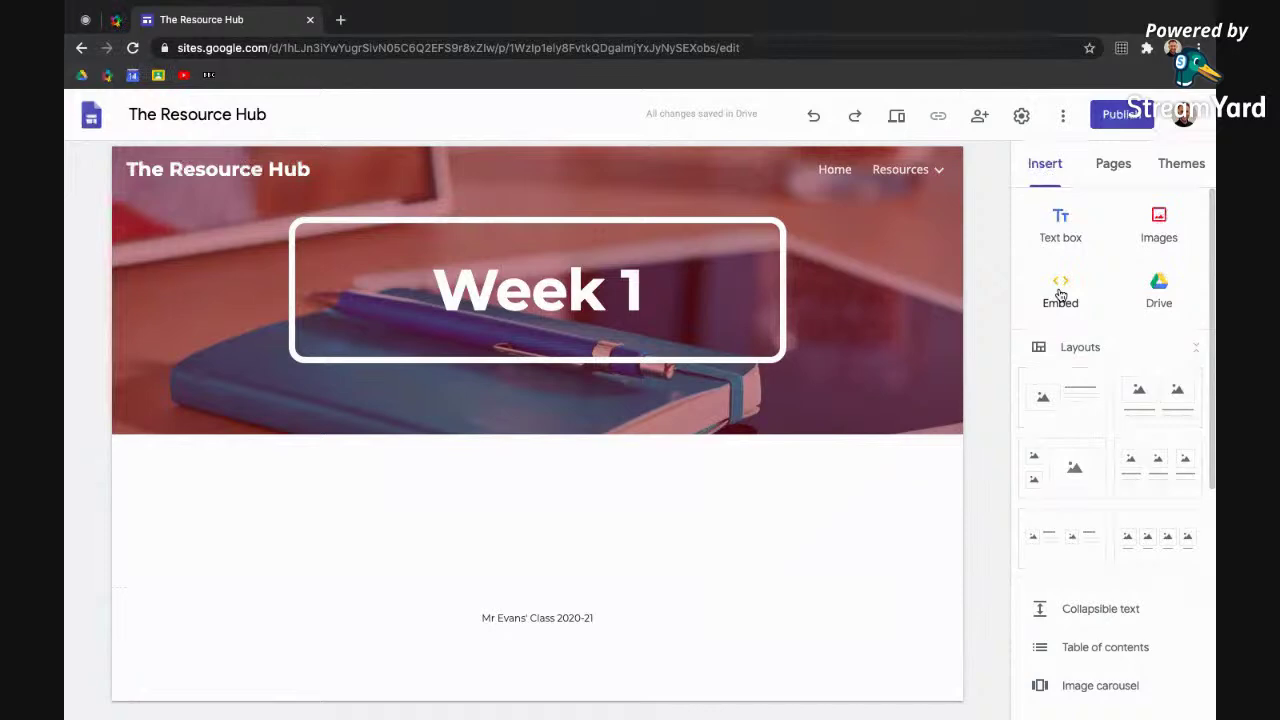
click(1060, 293)
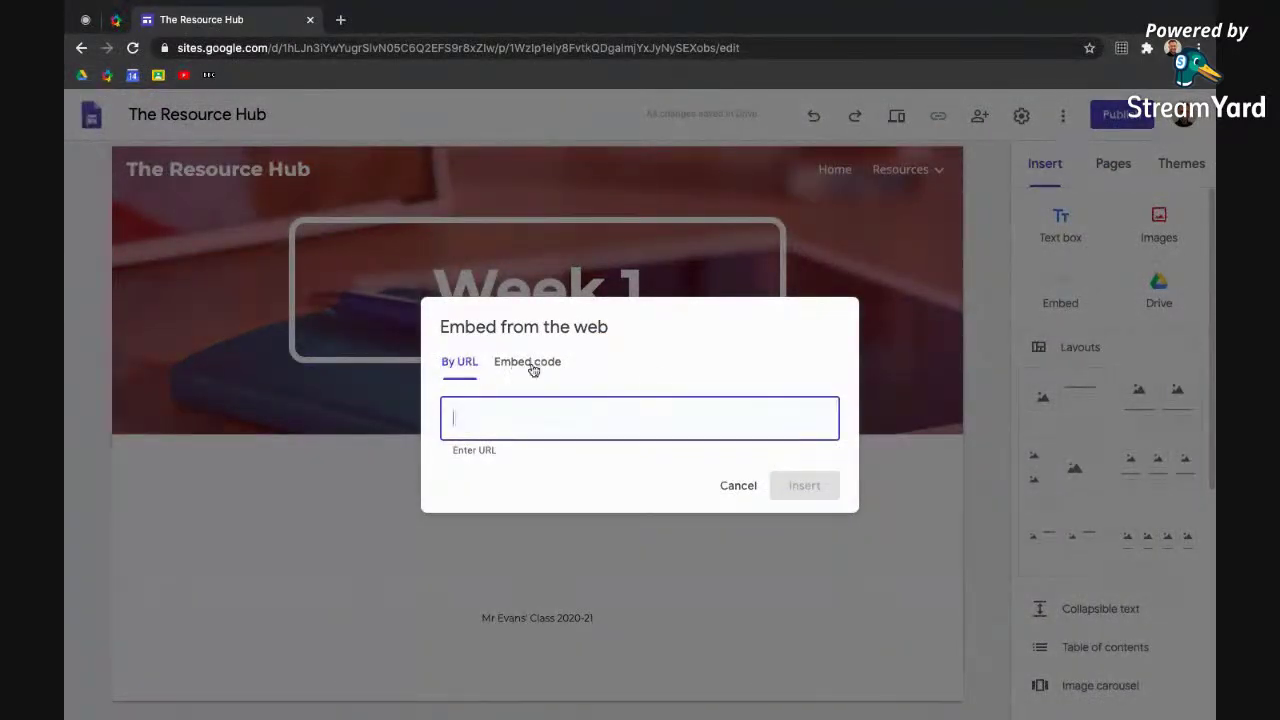
click(733, 488)
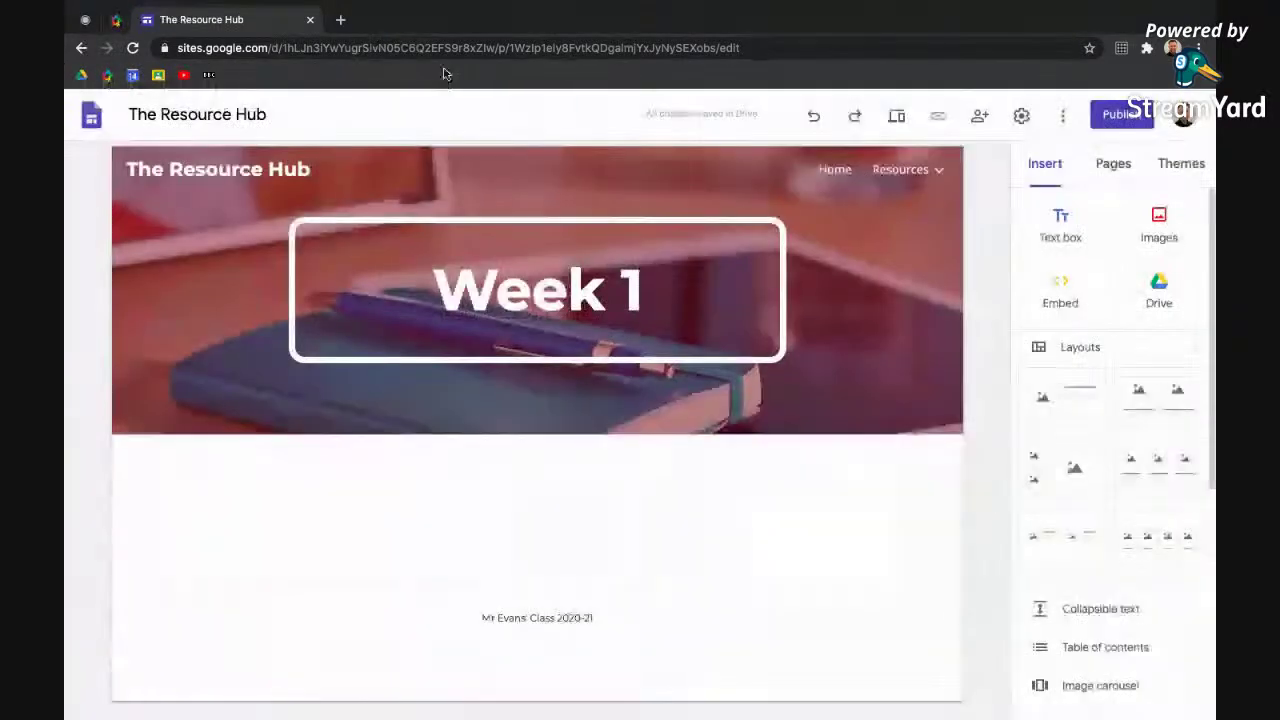
Open the bookmarked BBC News article on a self-isolation exercise routine in a new browser tab and copy its web address
click(340, 20)
click(208, 76)
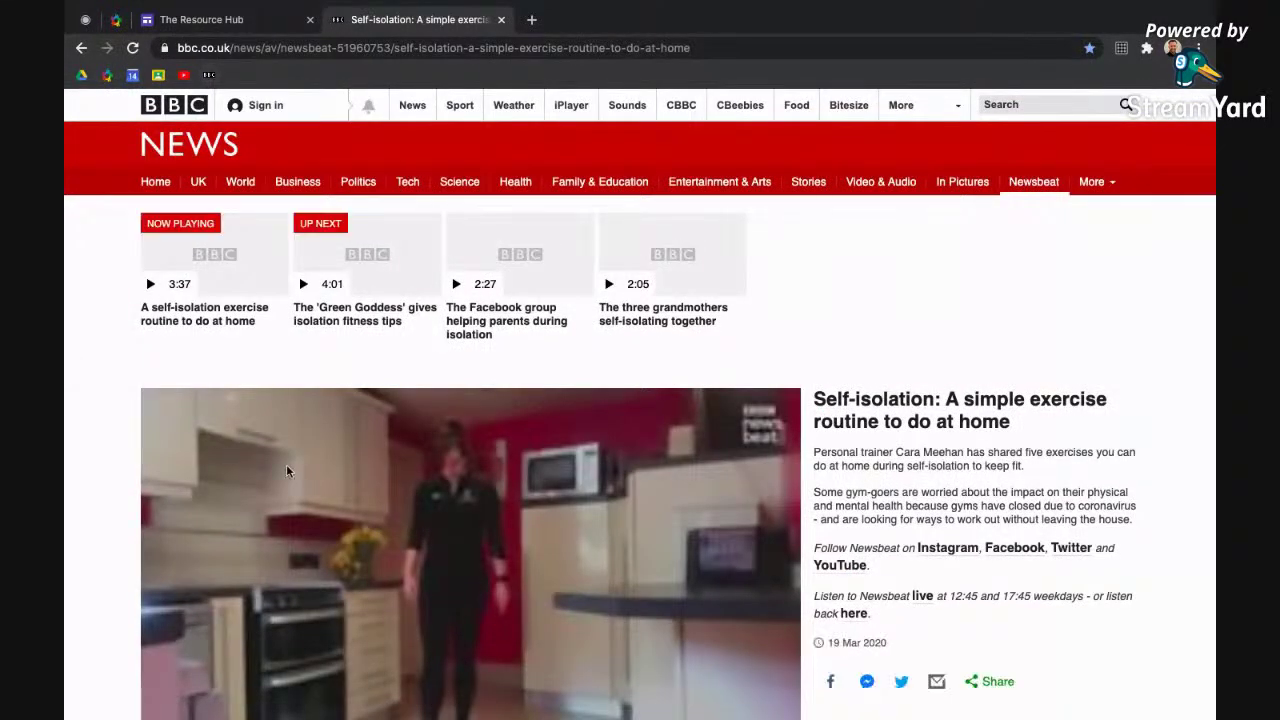
scroll(288, 466, down, 1)
scroll(290, 471, down, 2)
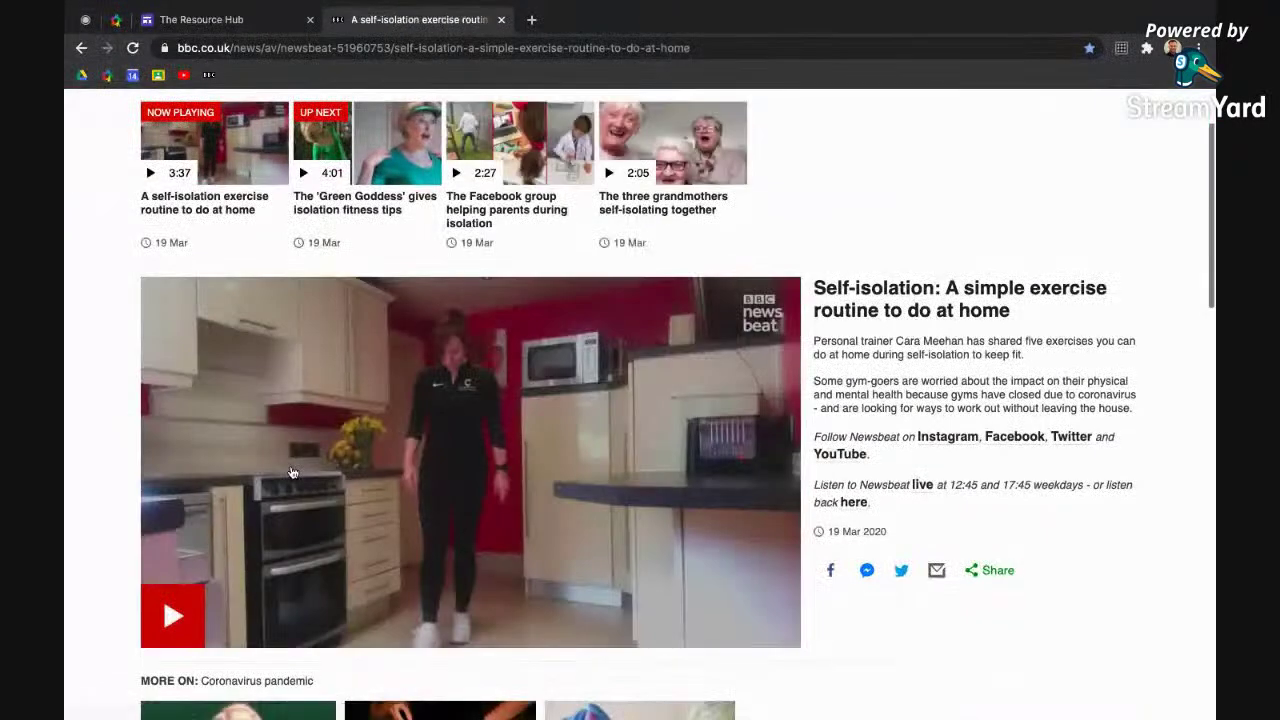
scroll(86, 506, up, 3)
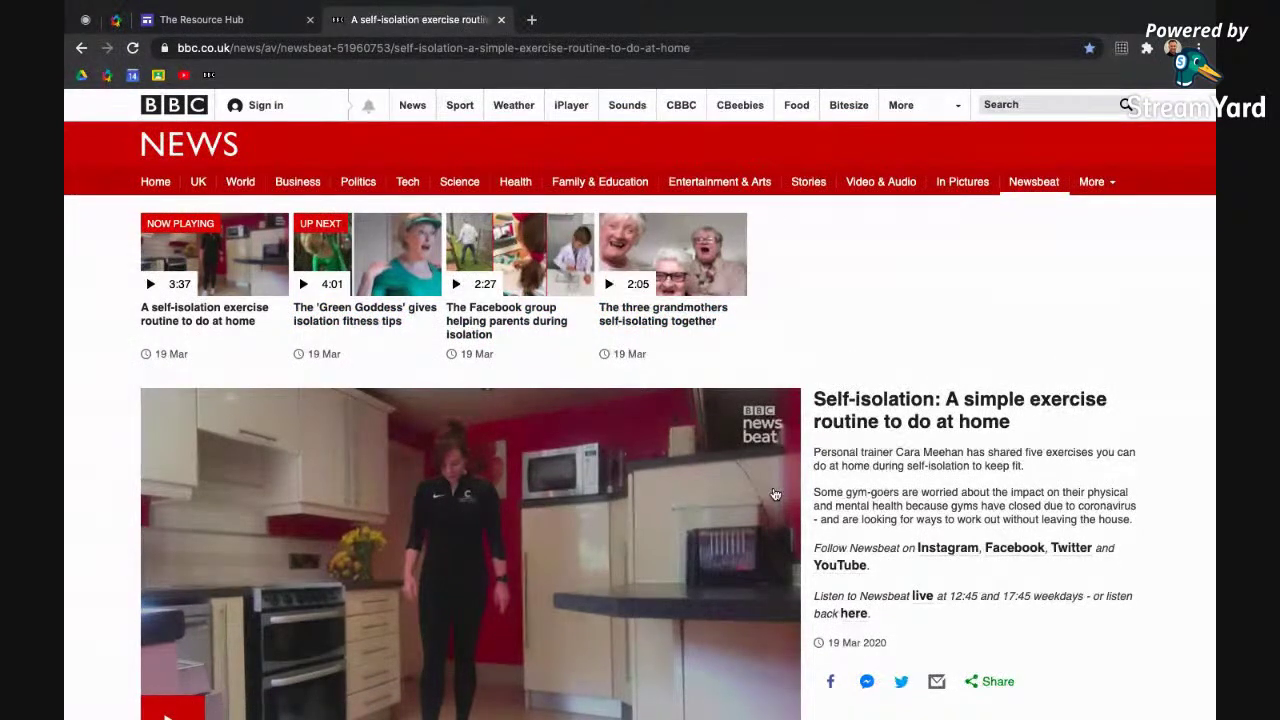
click(500, 51)
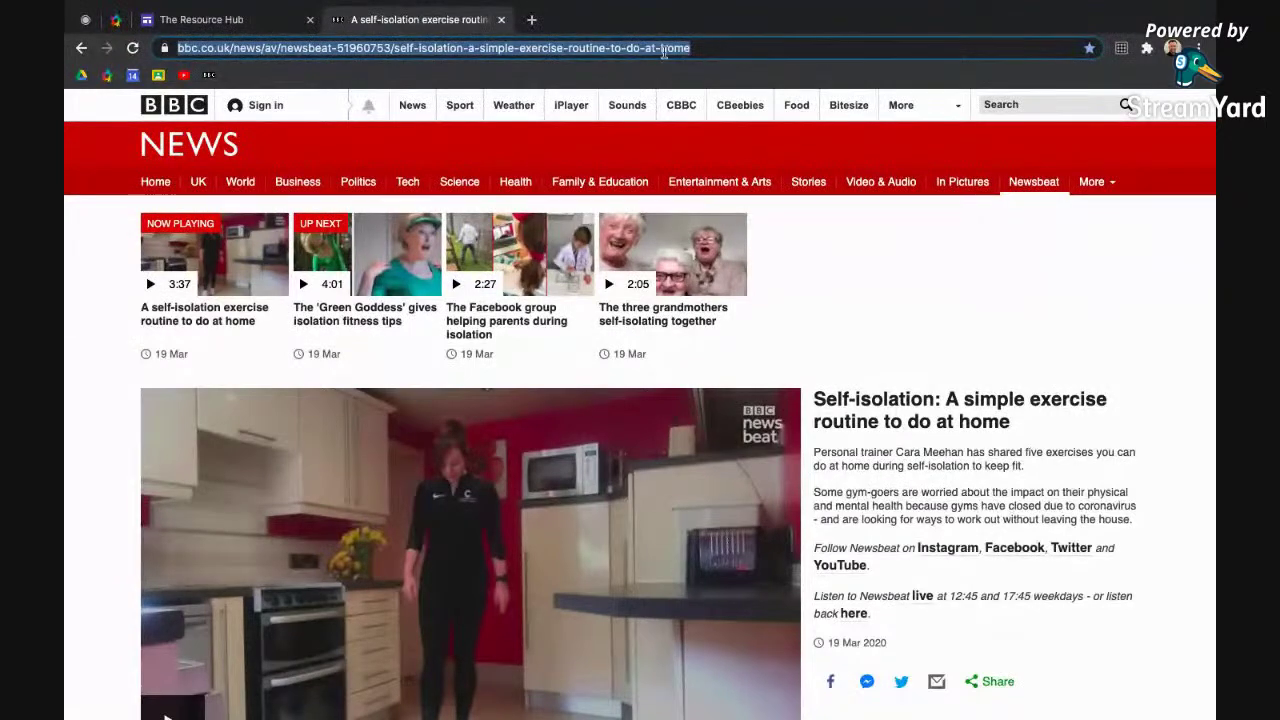
Back in The Resource Hub, embed the copied BBC article URL as a preview on the Week 1 page
click(250, 20)
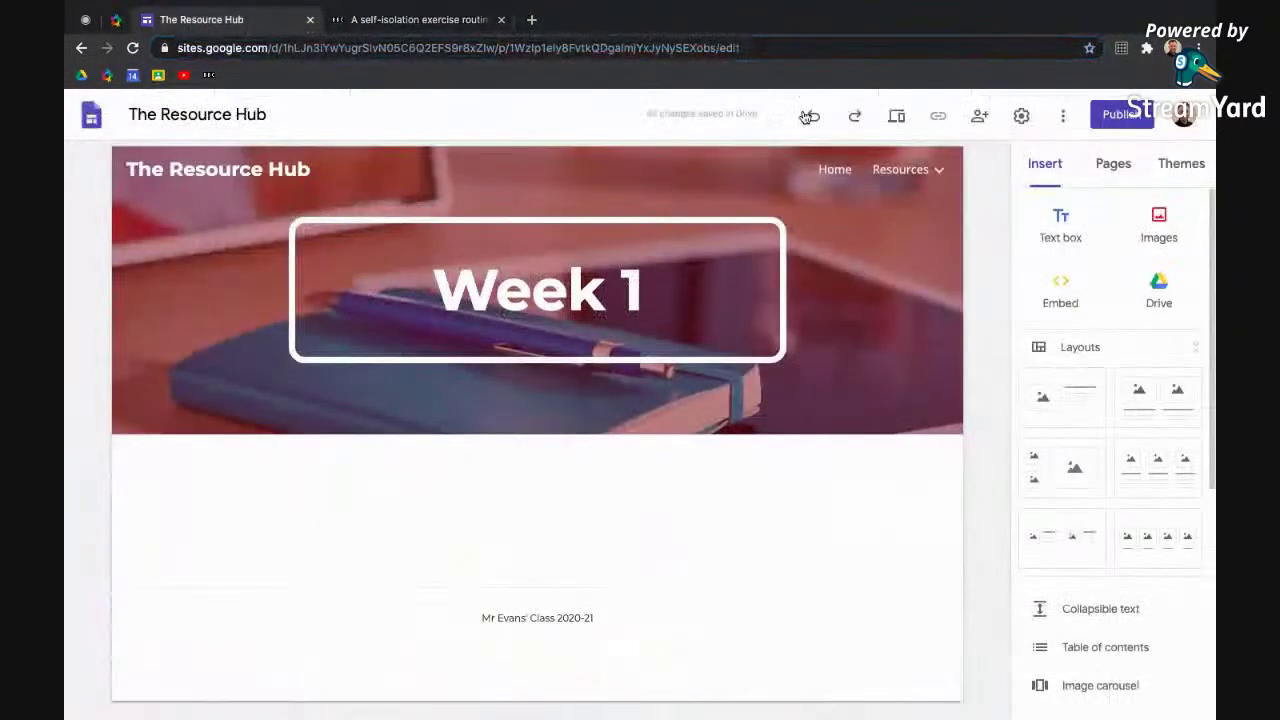
click(1062, 290)
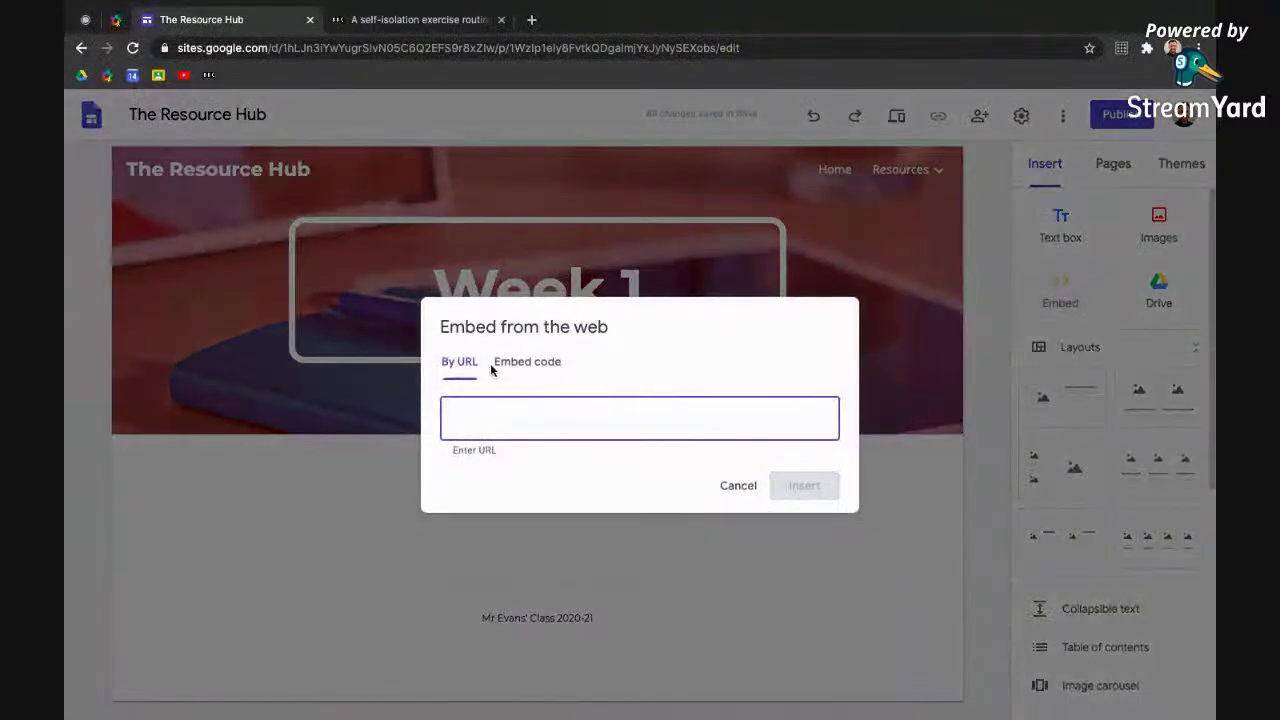
key(ctrl+v)
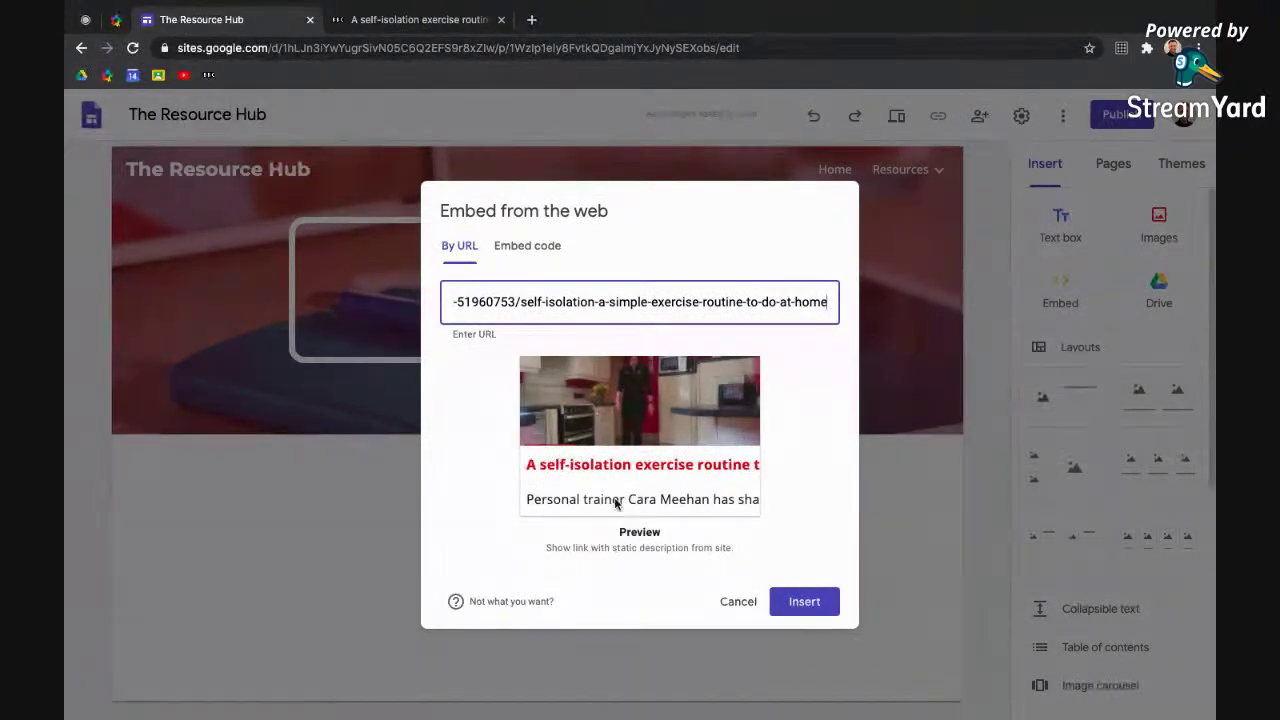
click(808, 601)
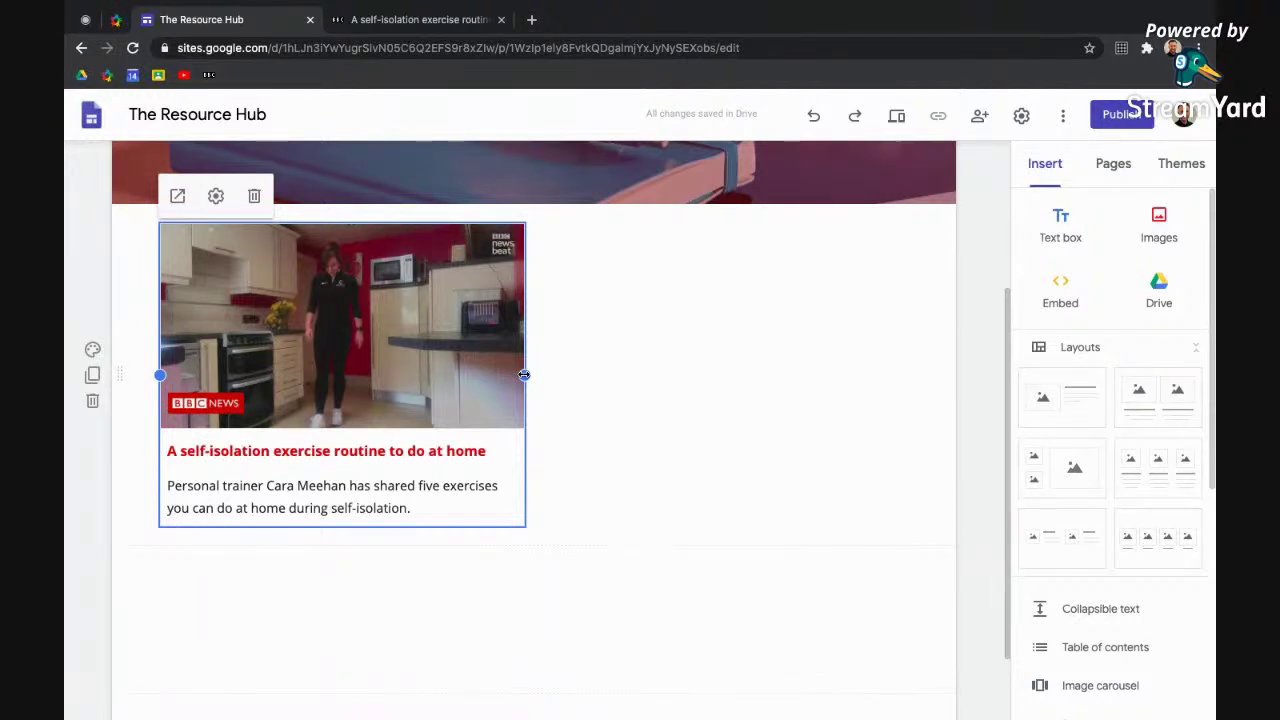
click(663, 448)
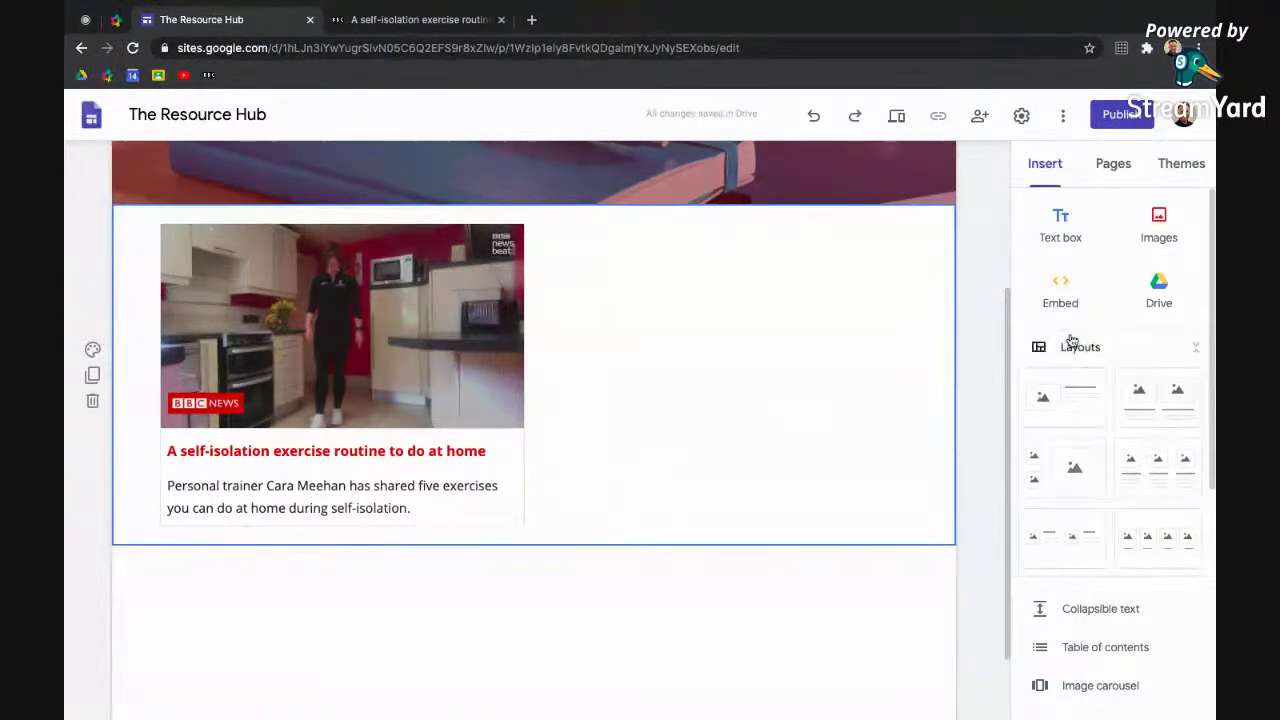
Insert both Stay Active Google Forms together into the Week 1 page
scroll(1072, 341, down, 1)
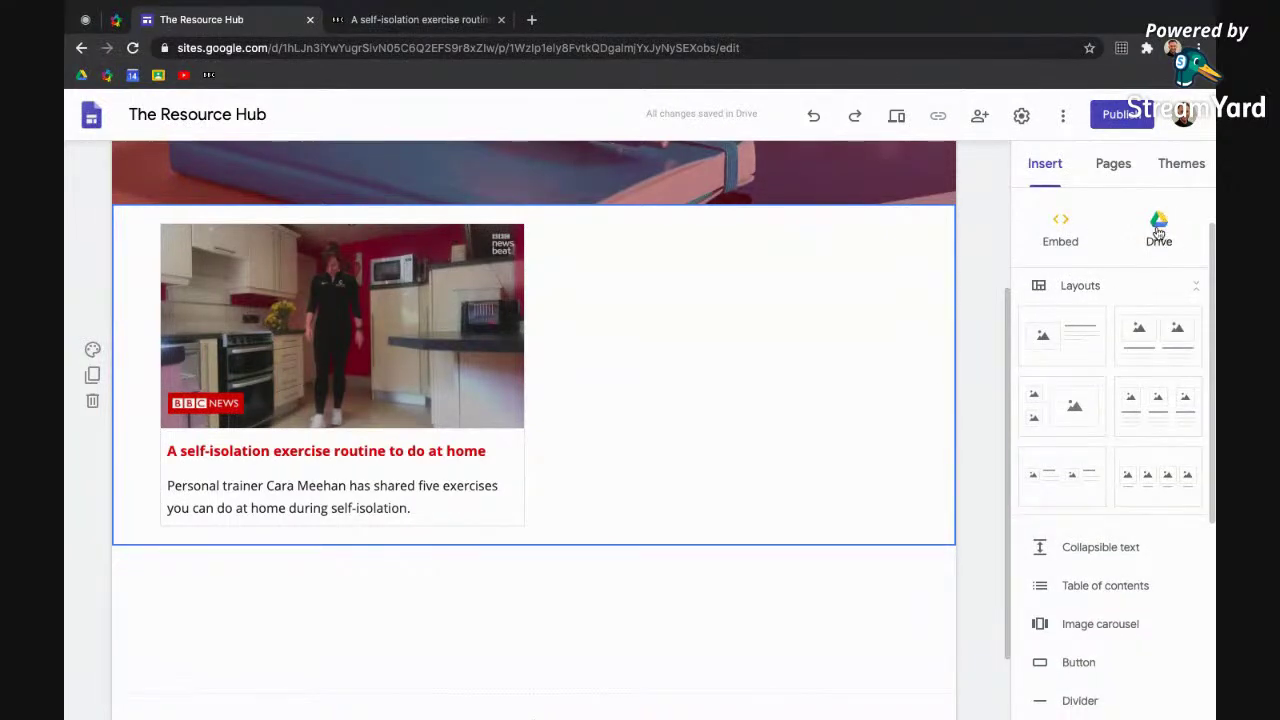
scroll(1158, 232, down, 4)
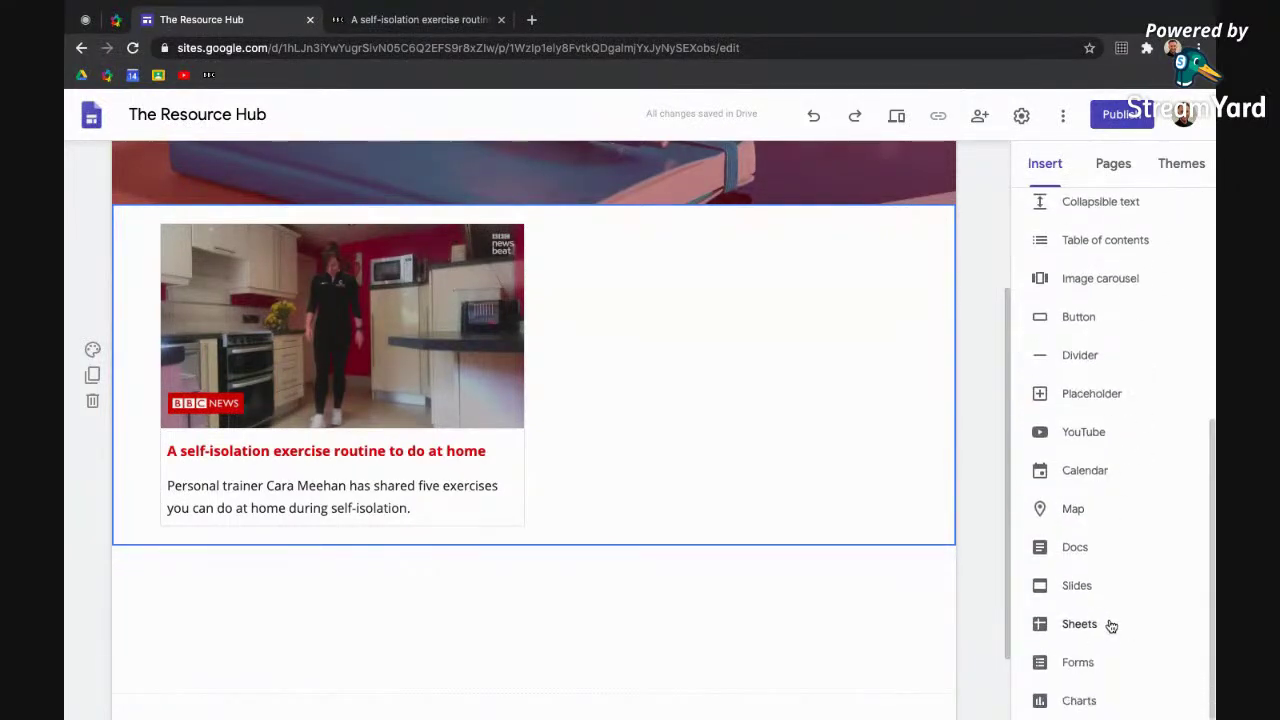
click(1082, 663)
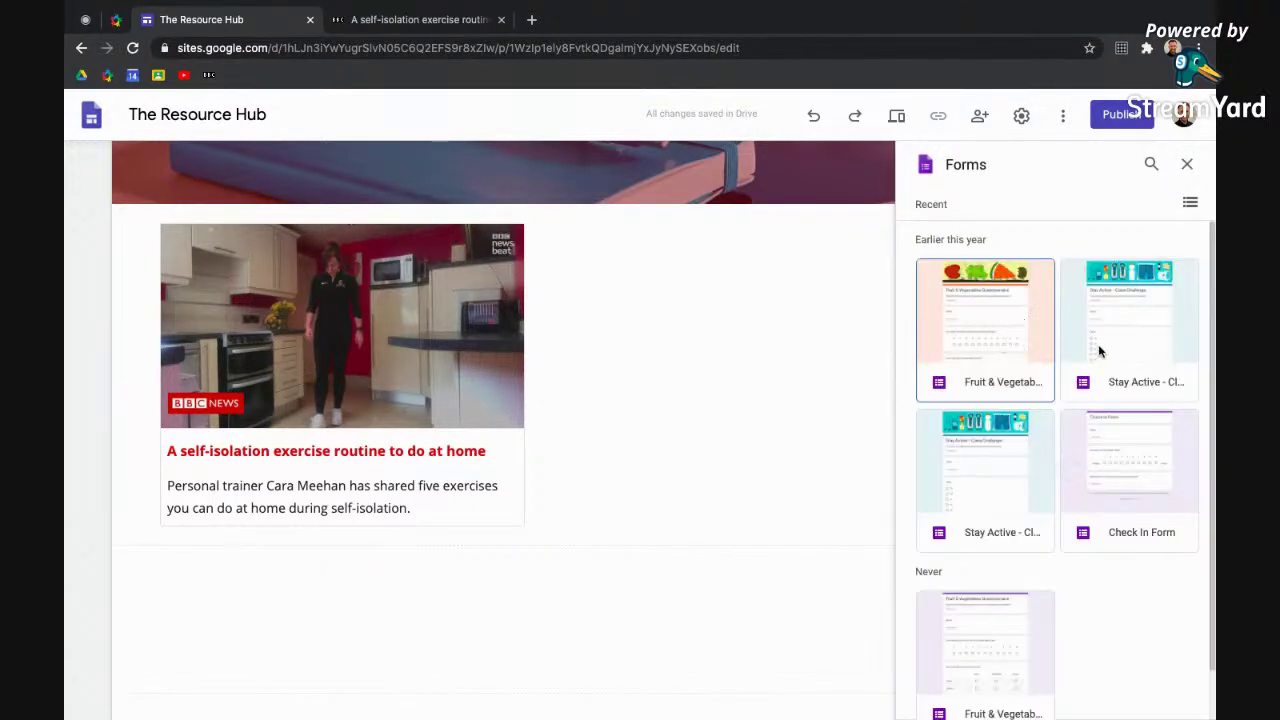
click(1099, 350)
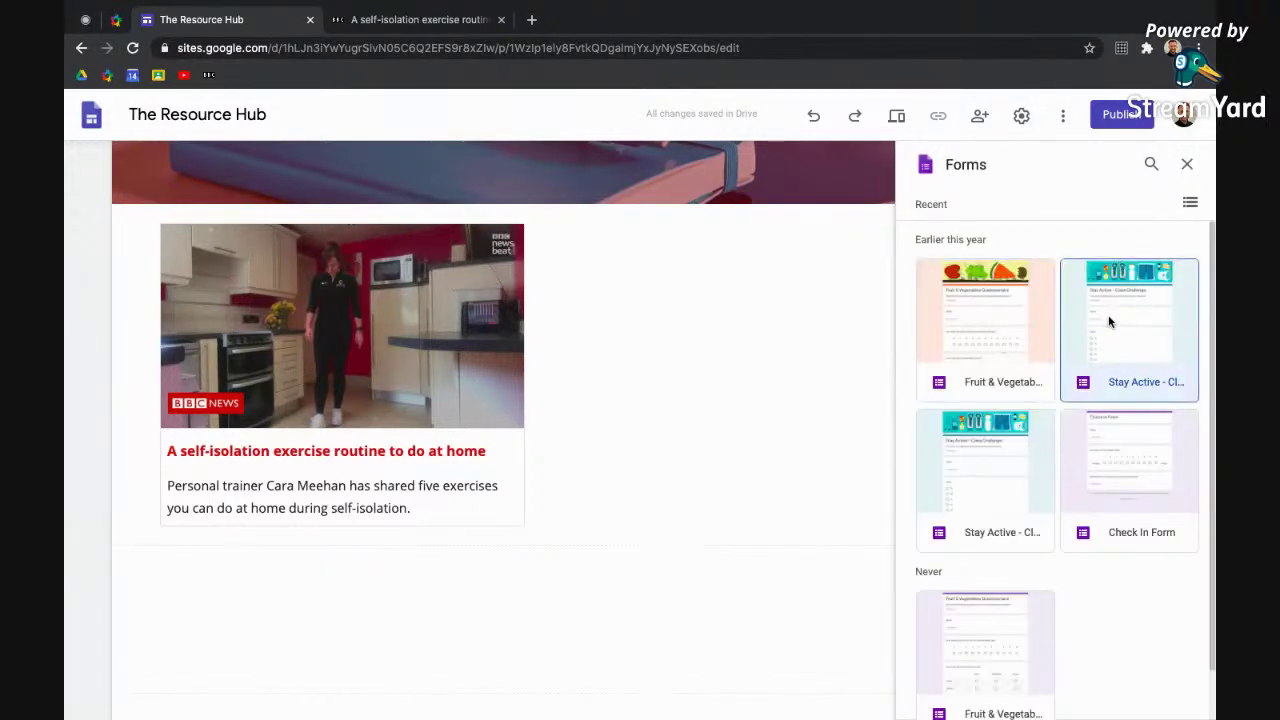
click(991, 477)
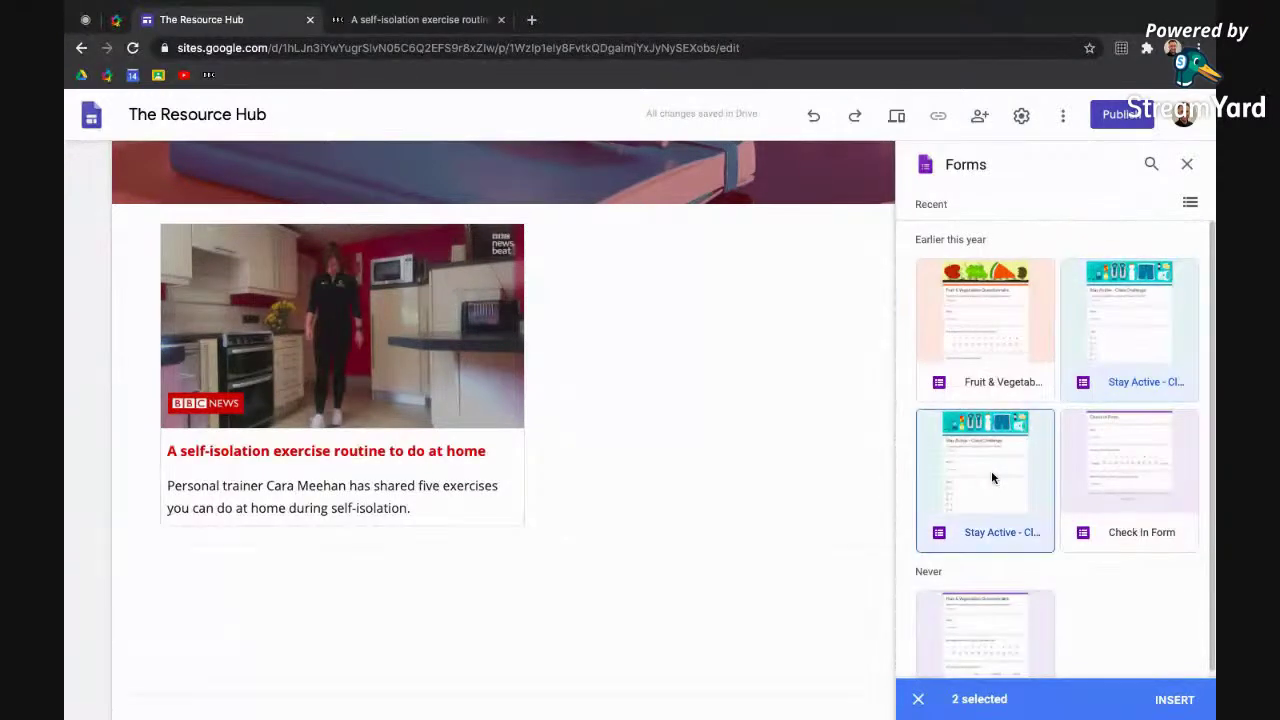
click(1172, 698)
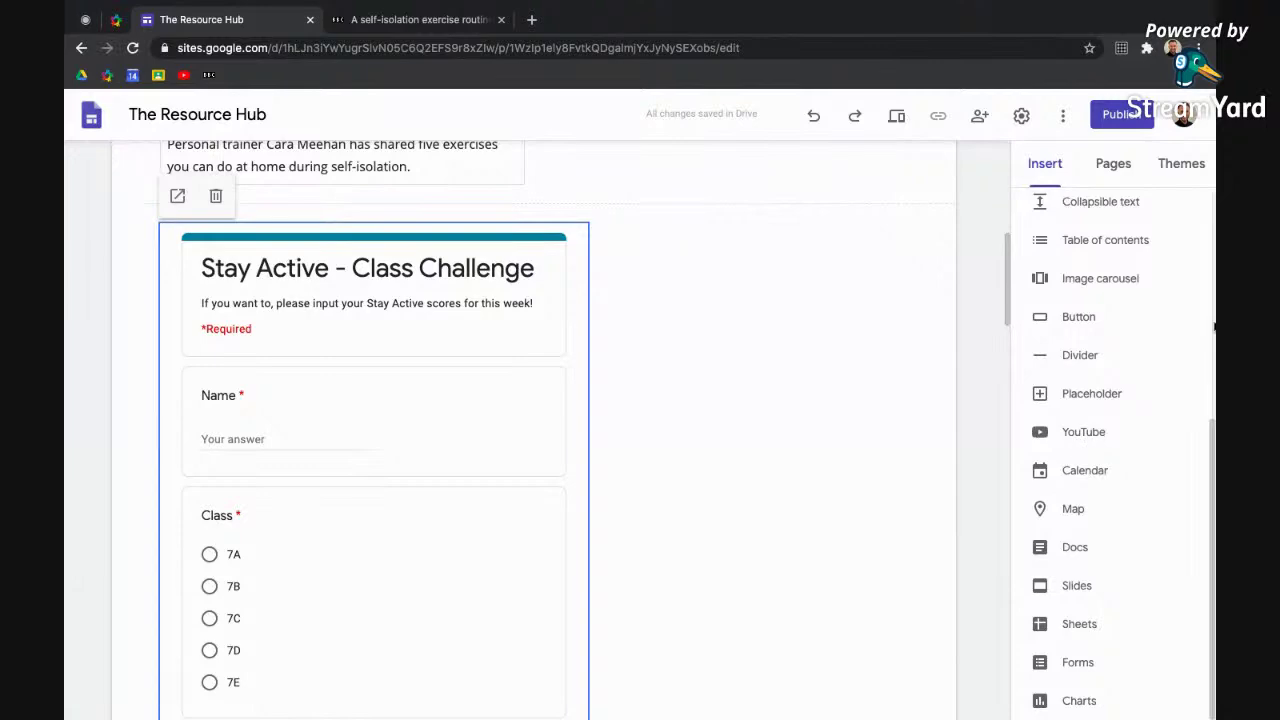
scroll(930, 342, up, 2)
scroll(930, 342, up, 4)
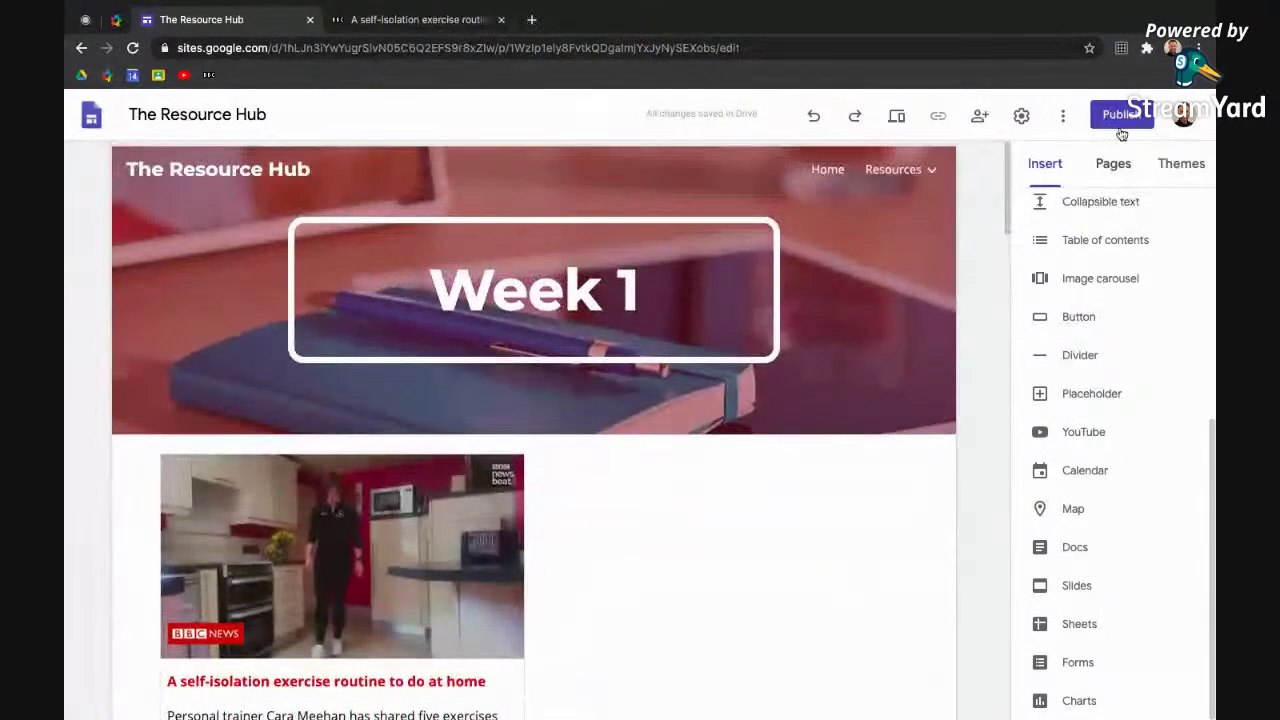
Add a subpage named "Contact Us" under the Home page
click(1114, 166)
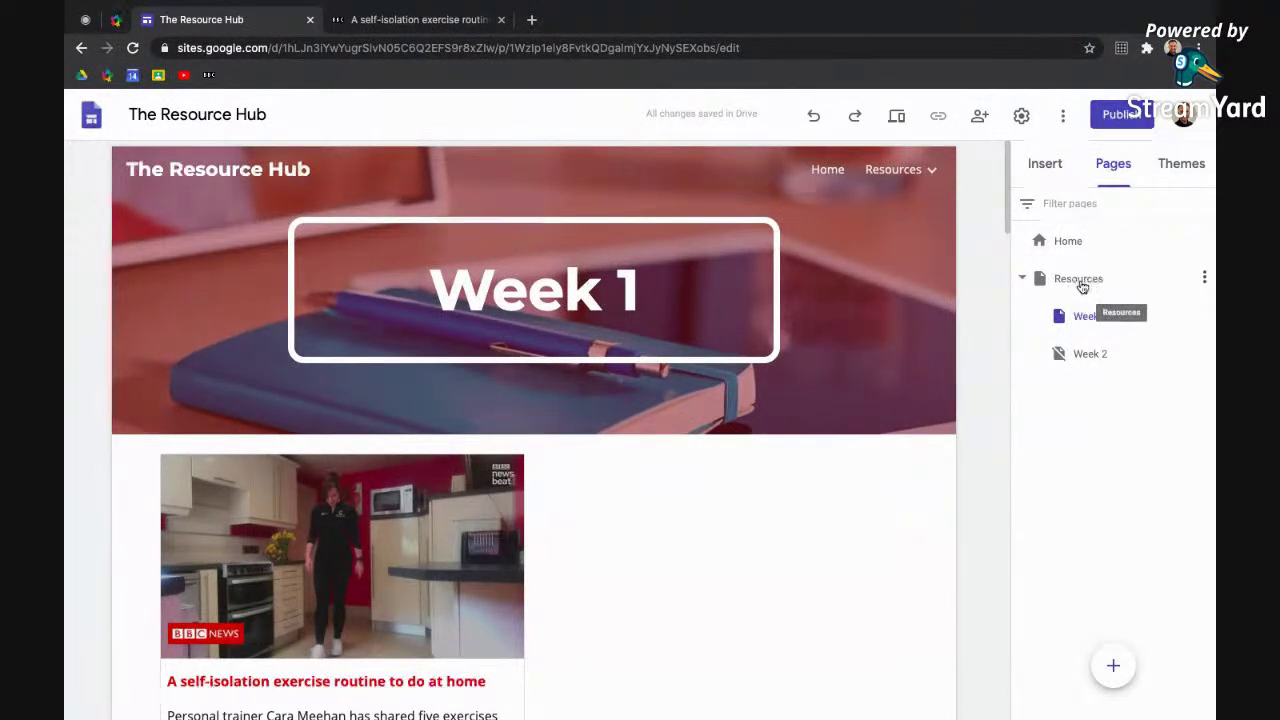
click(1083, 243)
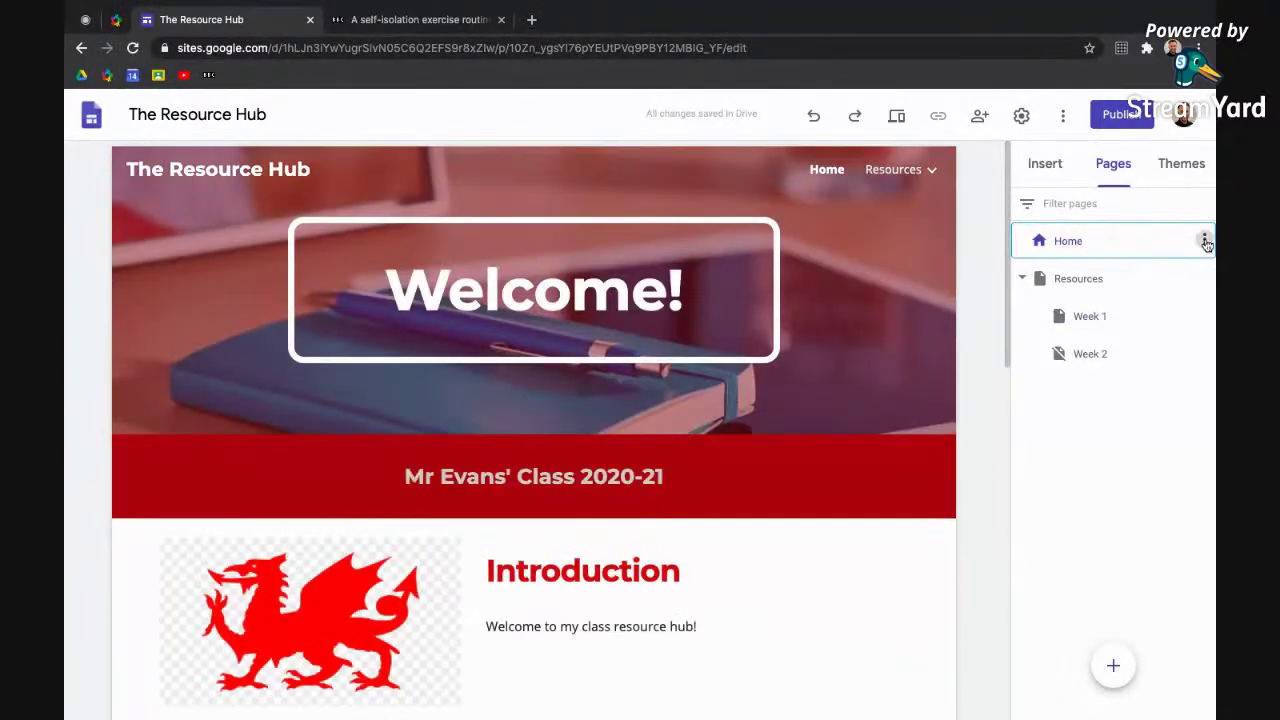
click(1206, 242)
click(1123, 326)
text(ct Us)
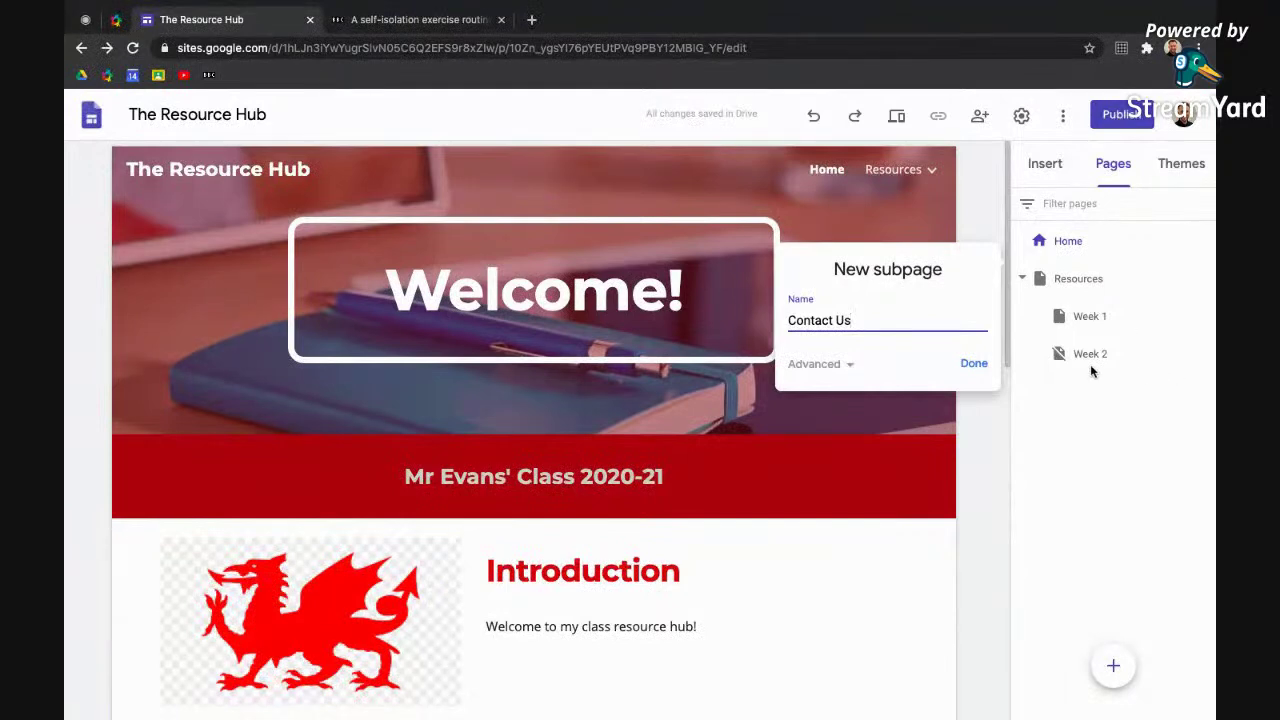
click(973, 364)
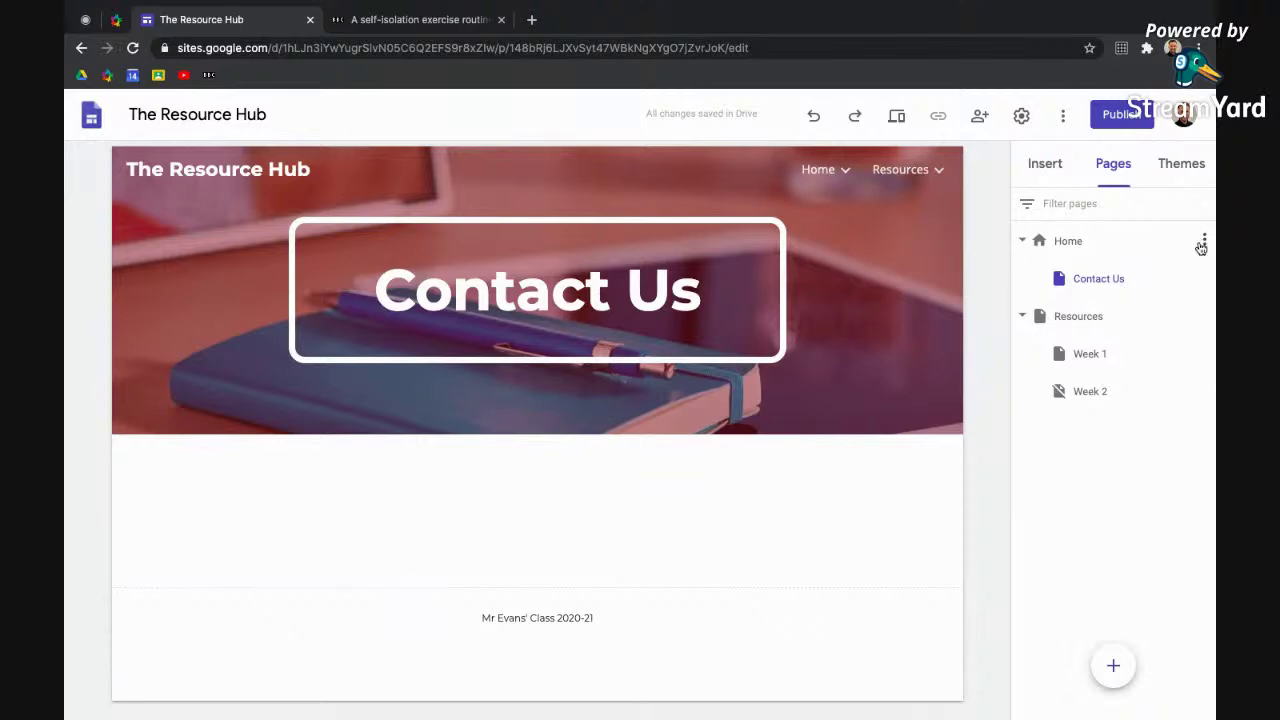
Move the Contact Us page out of Home to the top level below Resources and check the site's navigation
mouse_move(856, 176)
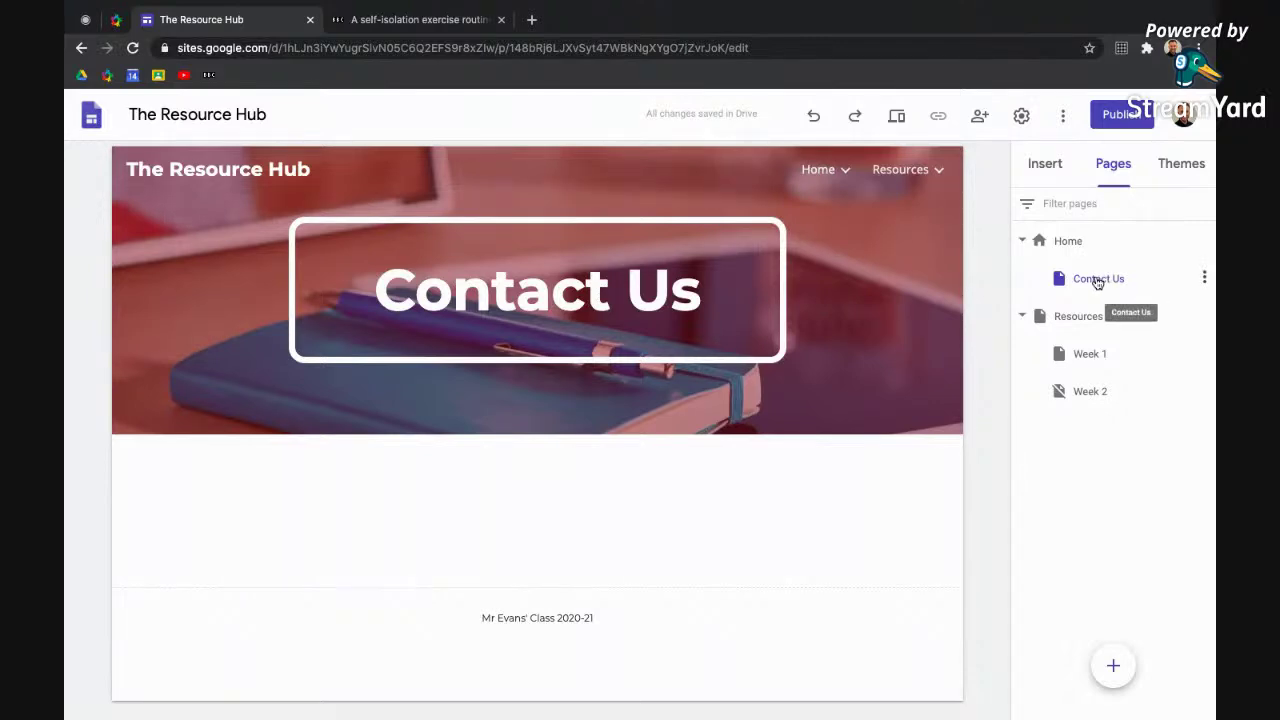
drag(1105, 282, 1057, 414)
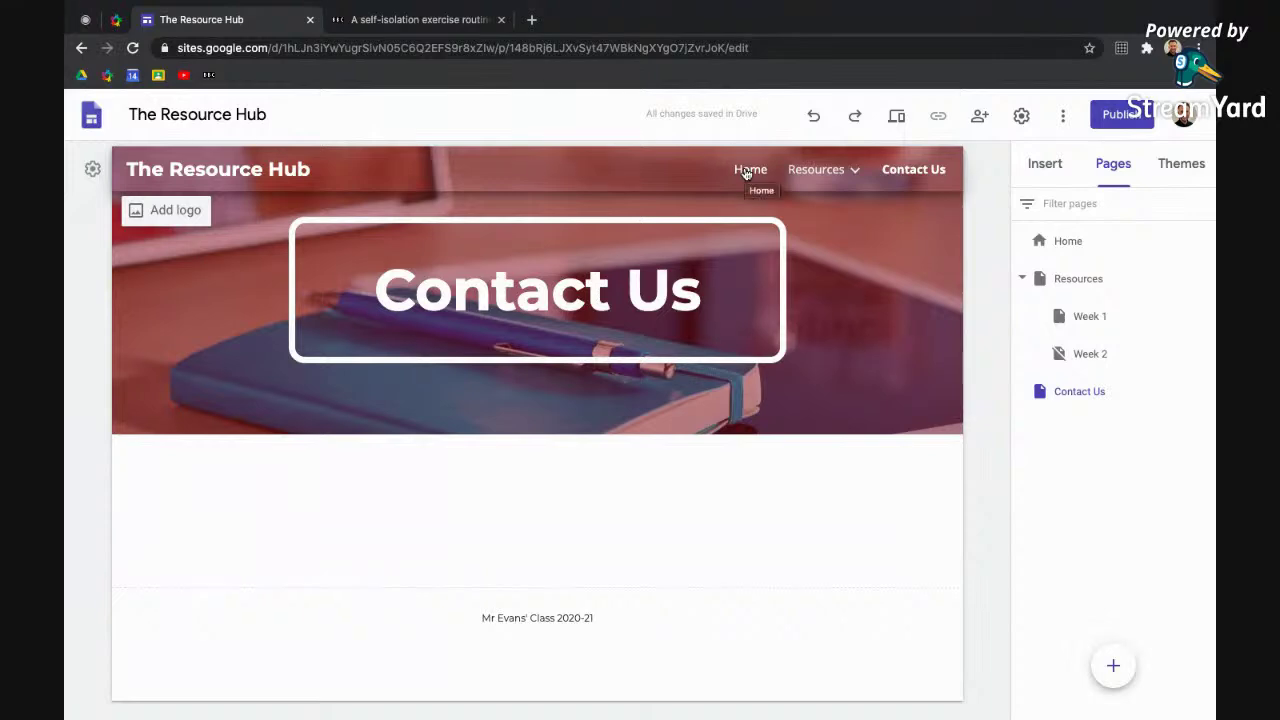
mouse_move(806, 172)
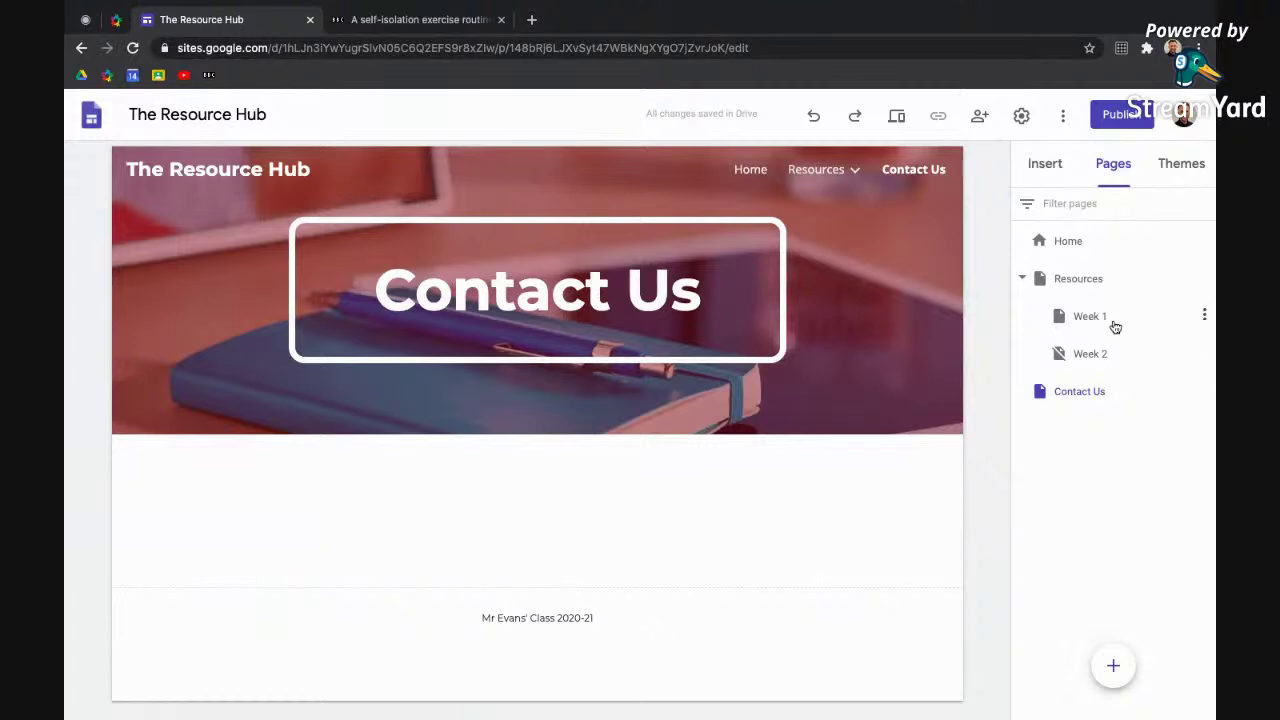
Add a subpage named "Examples" under Week 1 and check it in the site's Resources navigation
click(1206, 315)
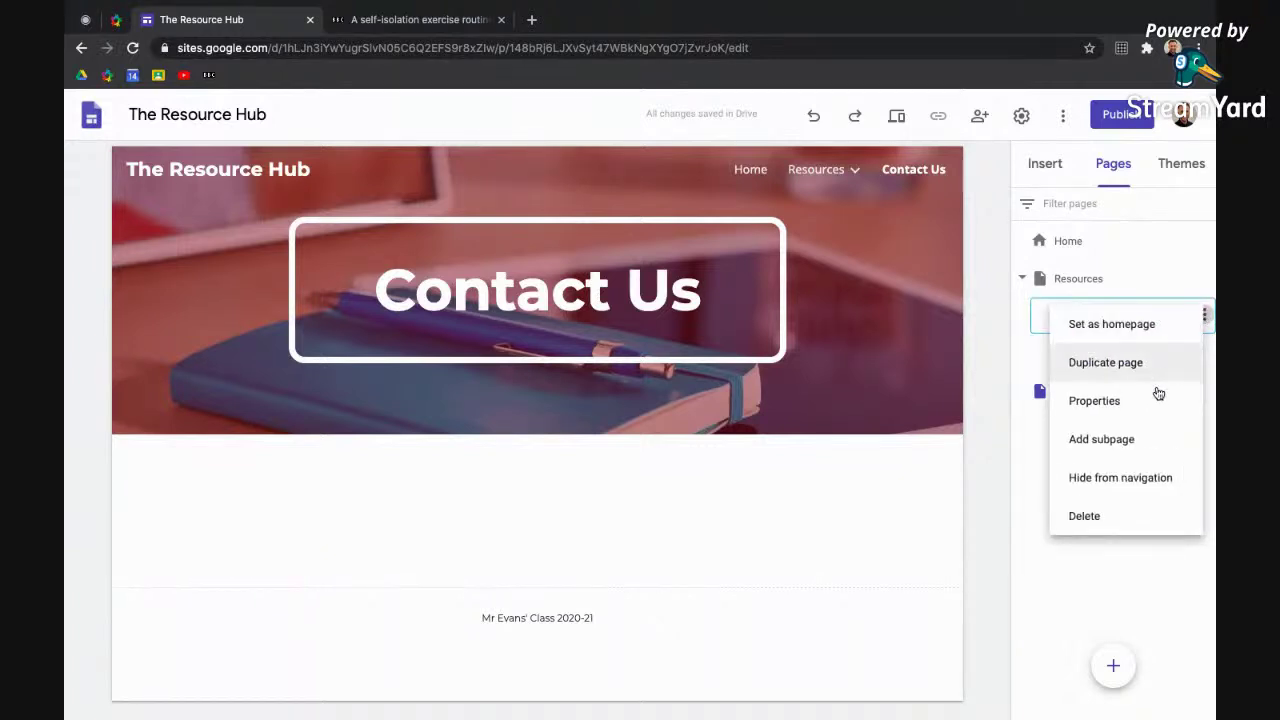
click(1133, 453)
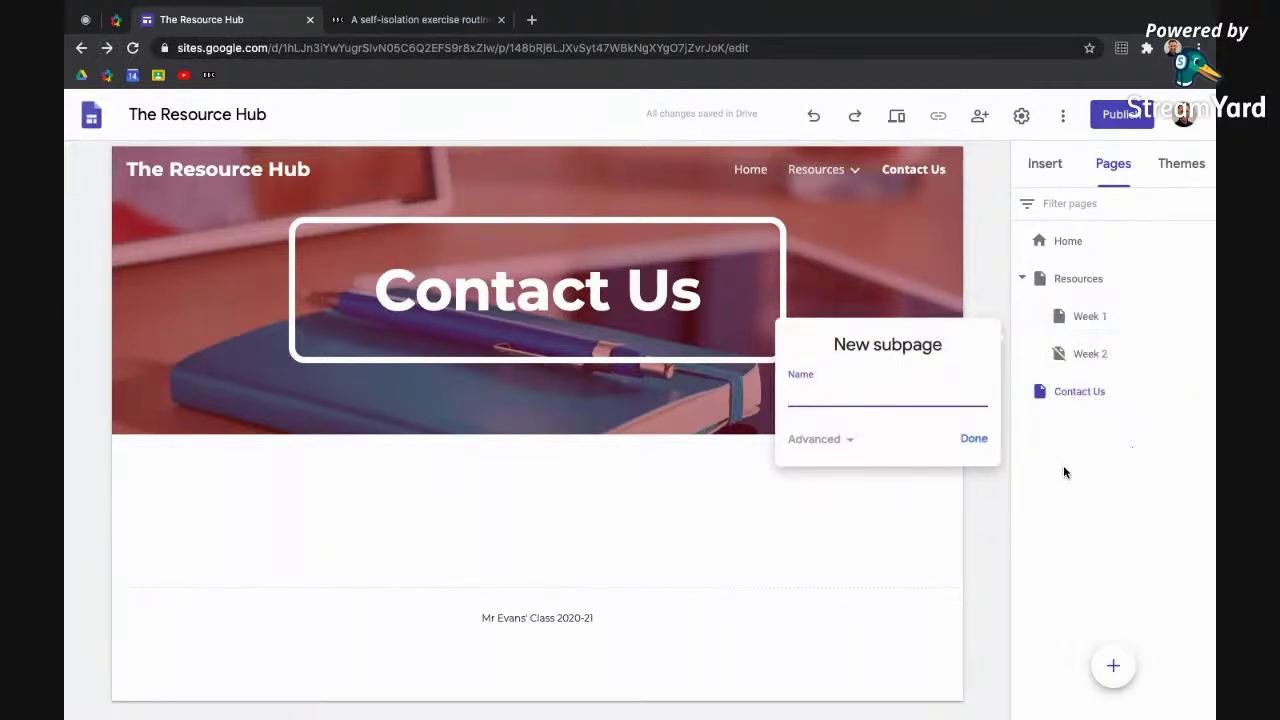
text(Examples)
click(974, 440)
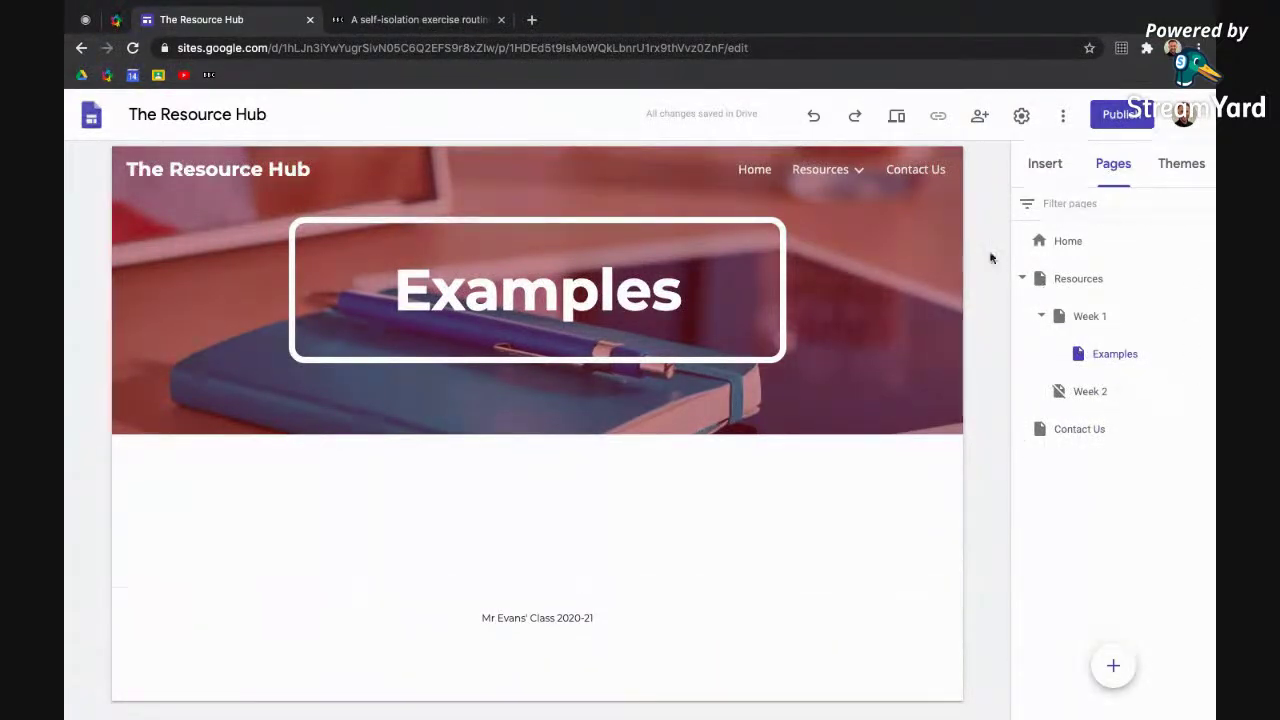
mouse_move(857, 171)
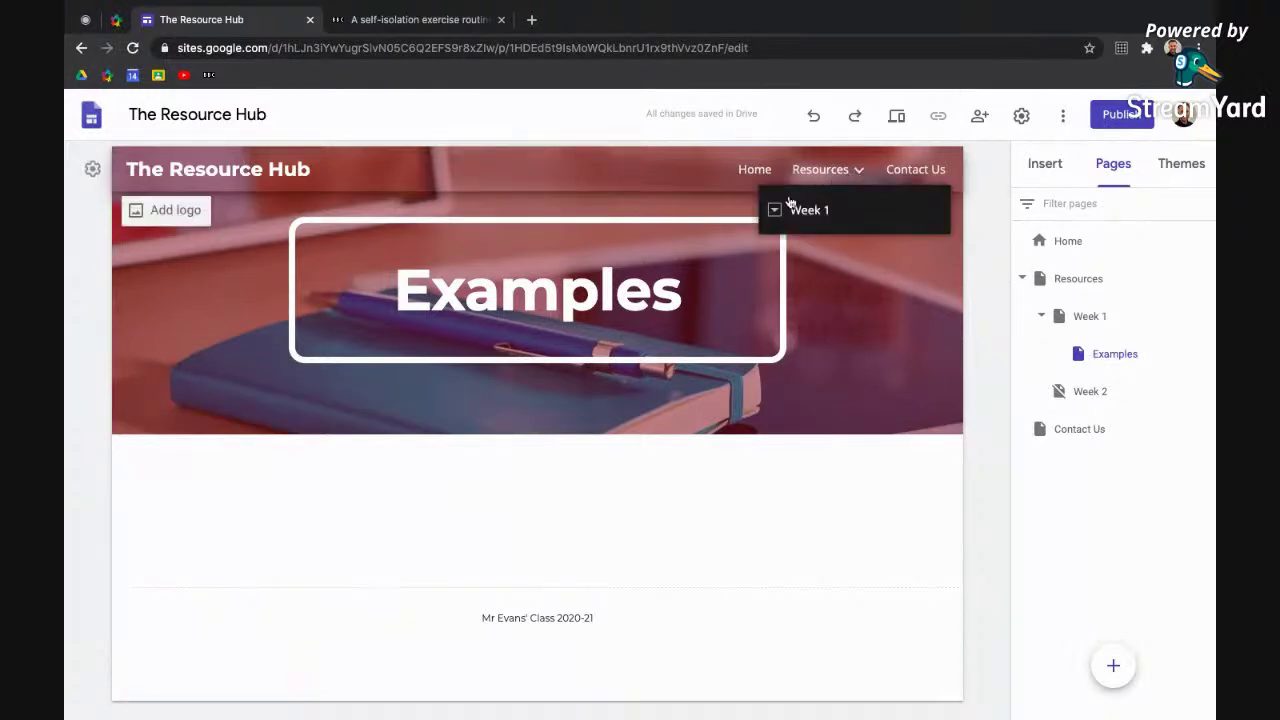
mouse_move(777, 212)
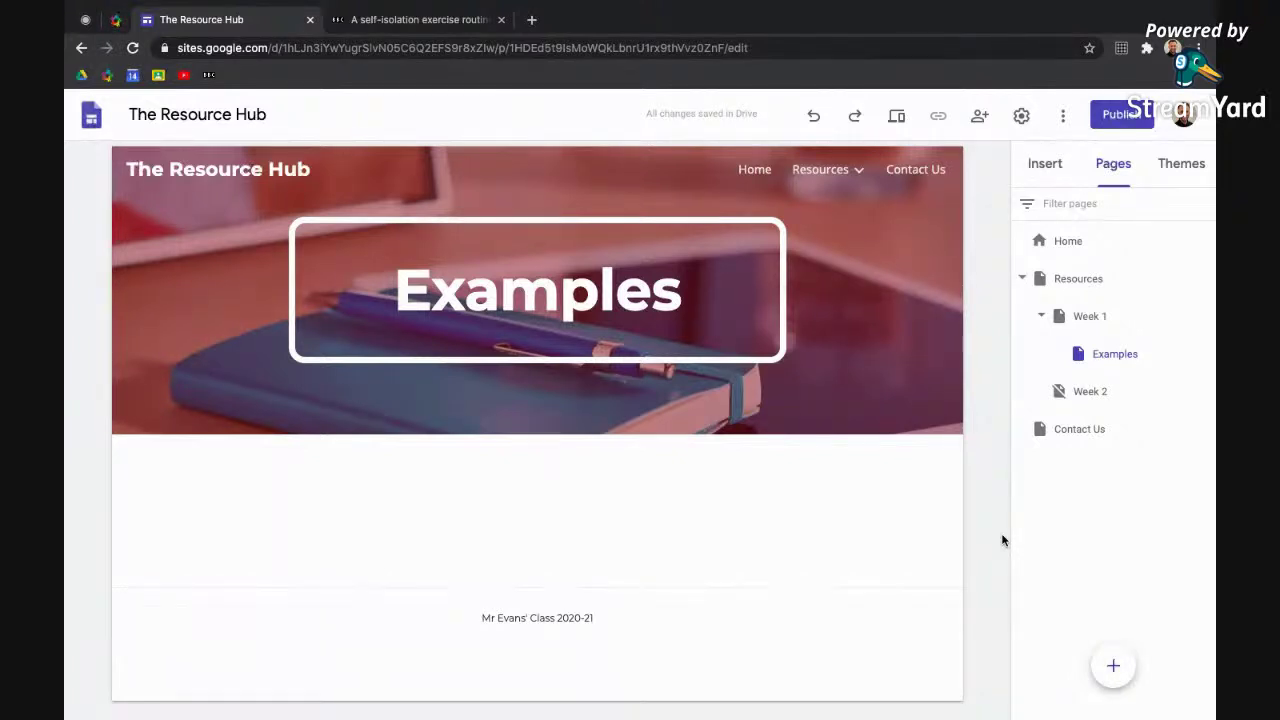
Turn on the site's announcement banner in the settings and give it a yellow banner colour
click(1022, 128)
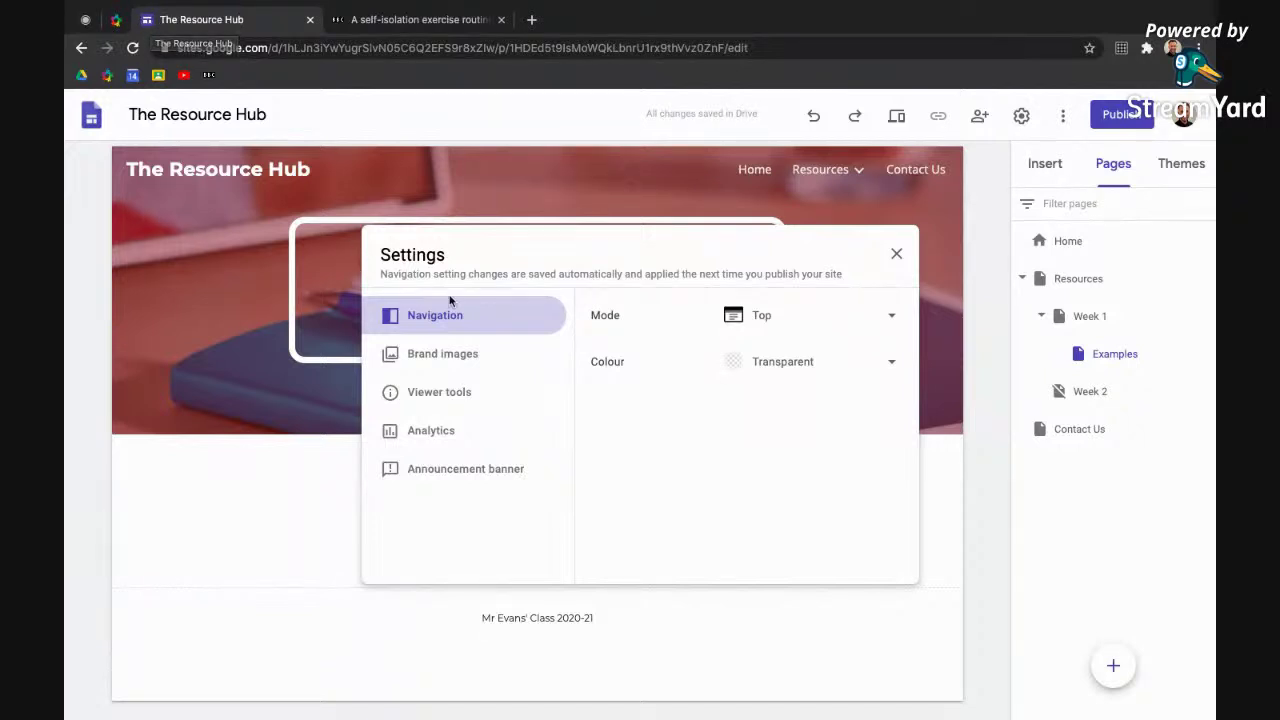
click(458, 472)
click(884, 381)
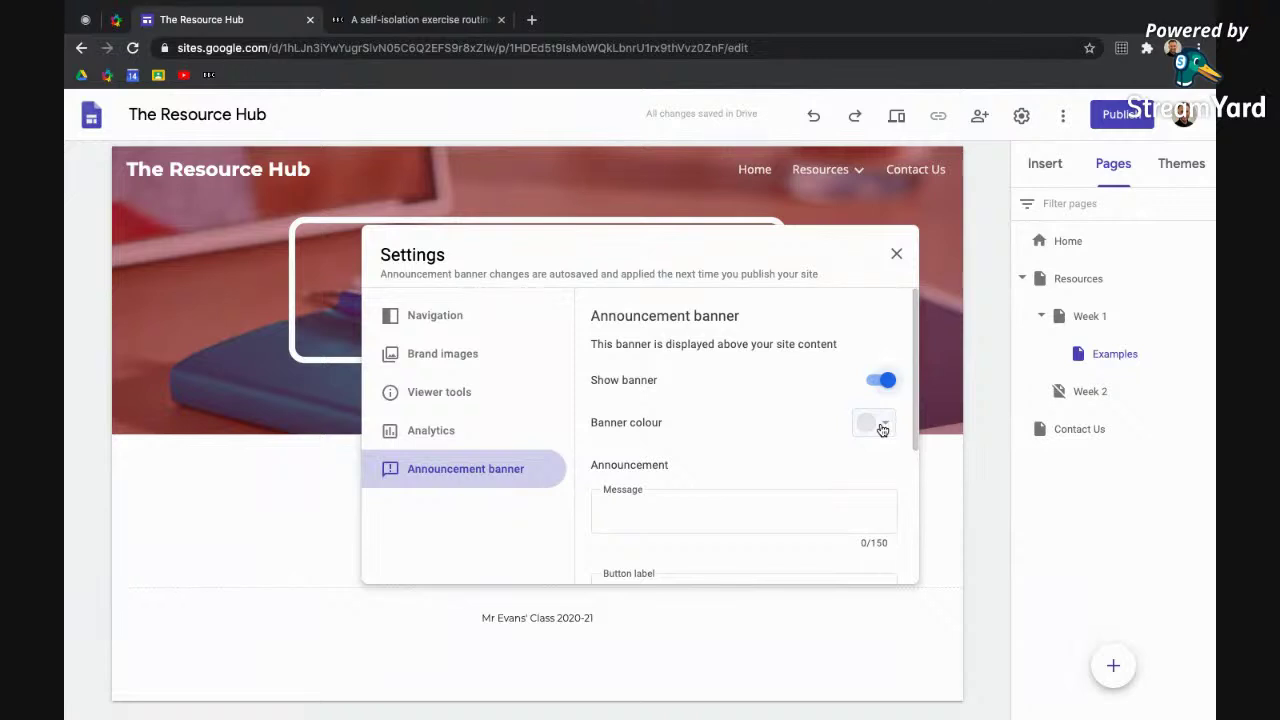
click(875, 424)
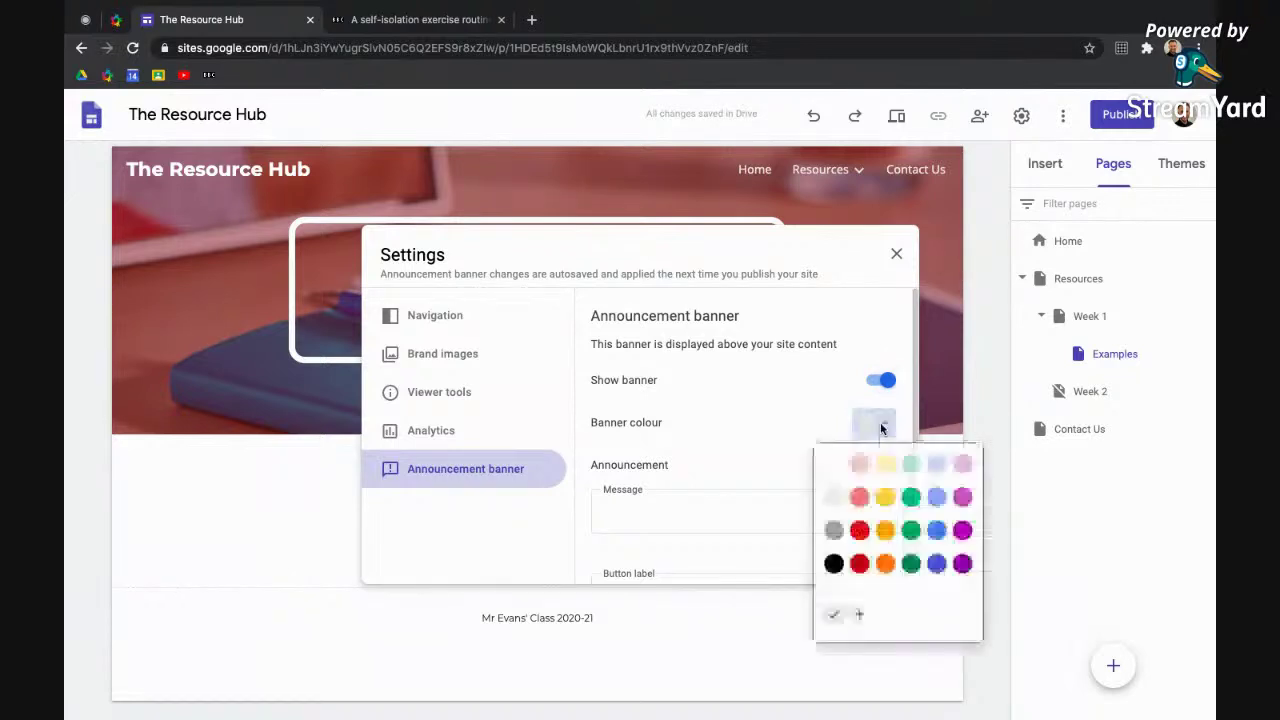
click(859, 530)
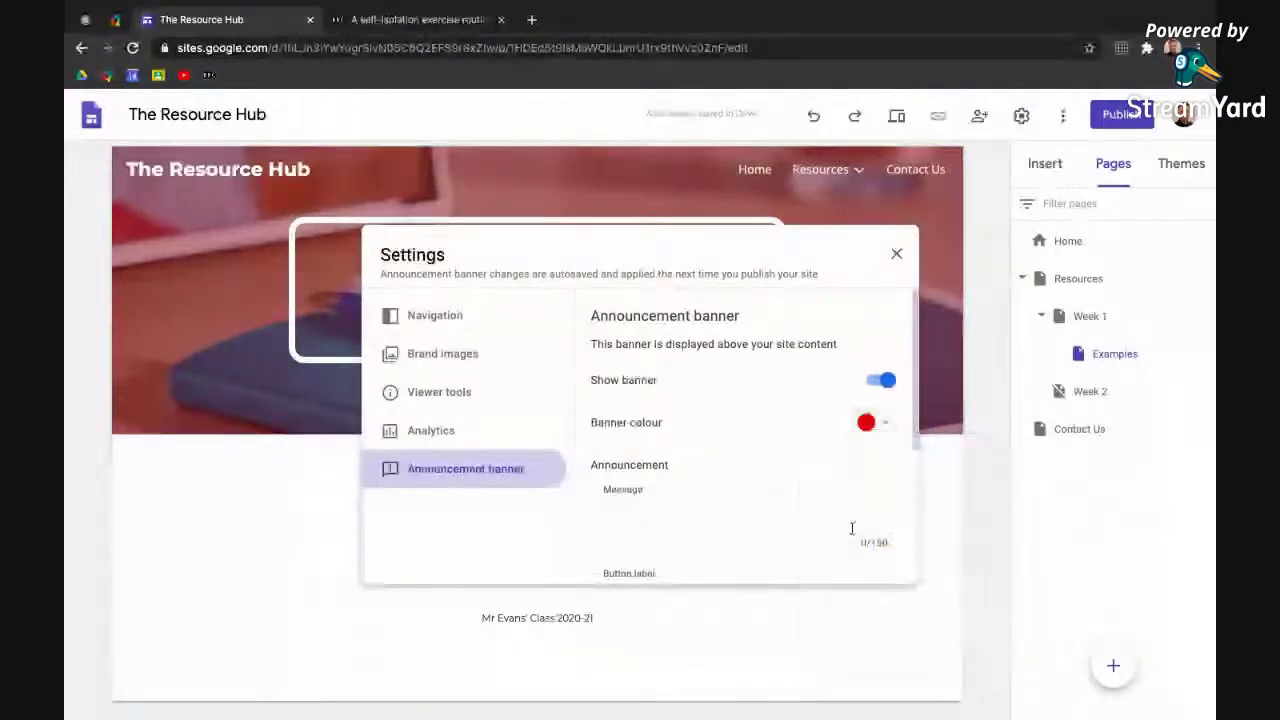
click(875, 424)
click(887, 500)
Enter the banner message "Please see this update" and the button label "CLICK HERE"
click(662, 512)
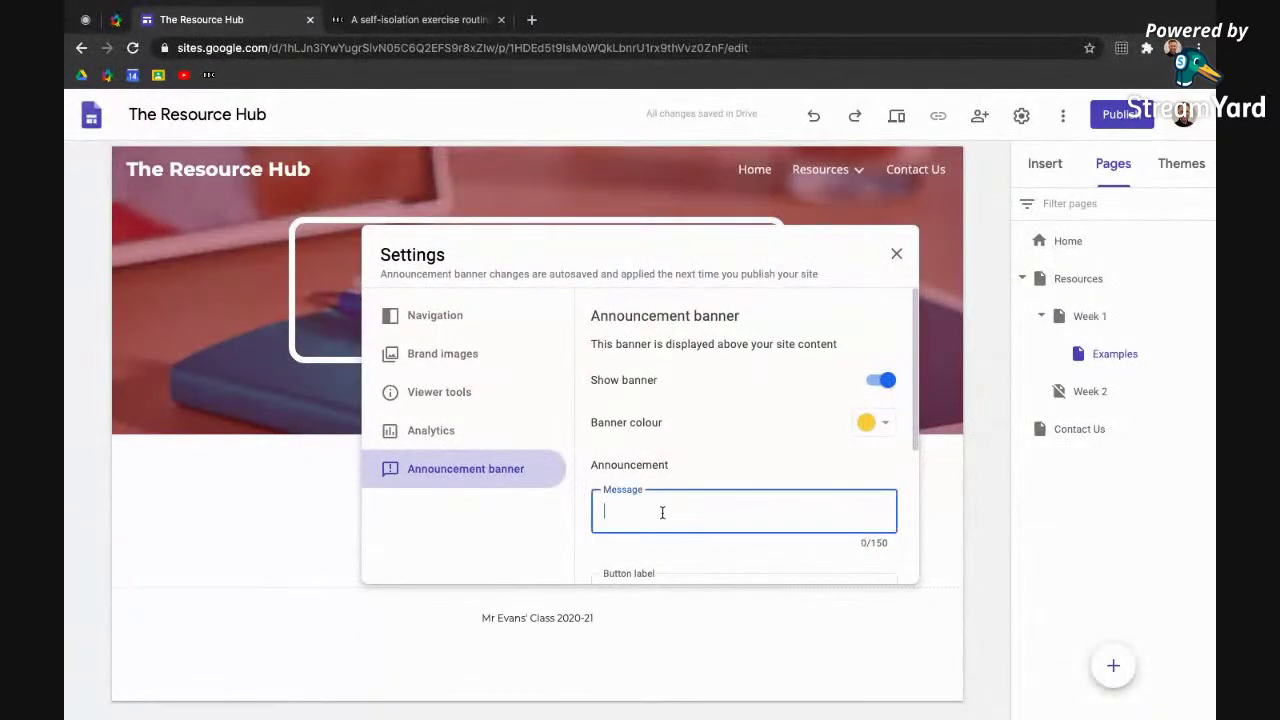
text(Please see the )
text(s update)
scroll(662, 512, down, 1)
click(674, 546)
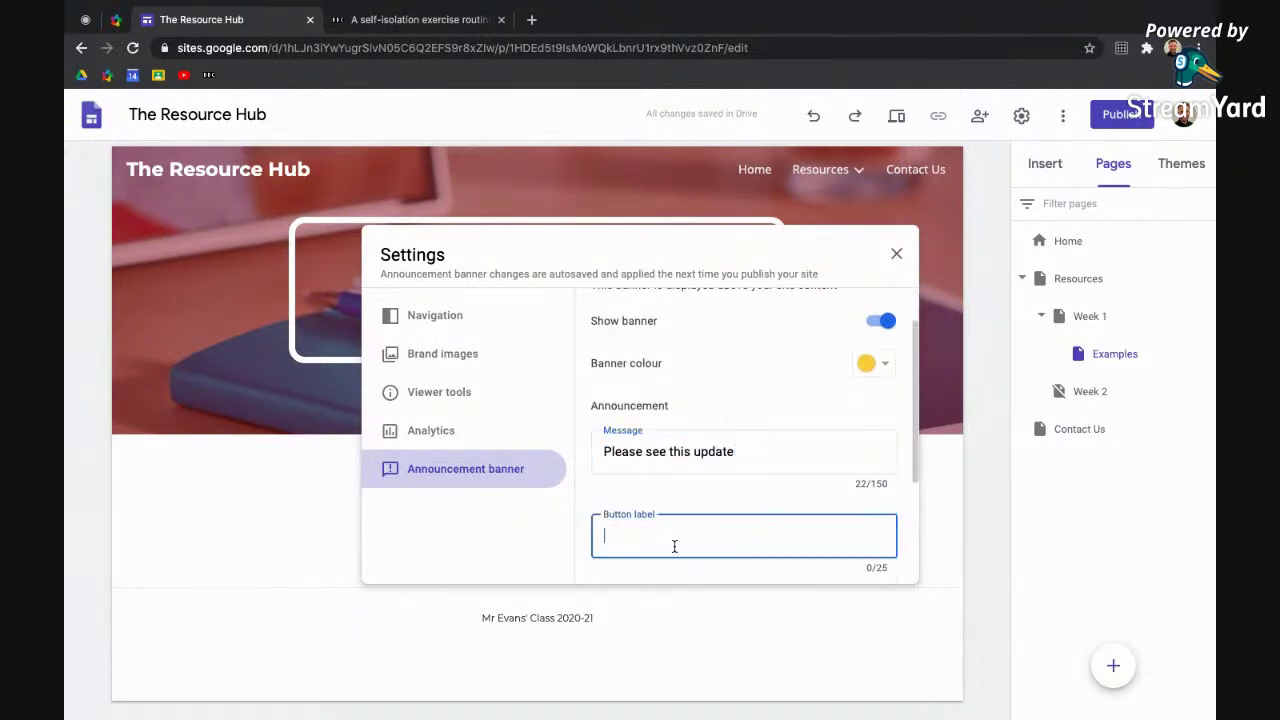
scroll(674, 546, down, 1)
text(CLIC)
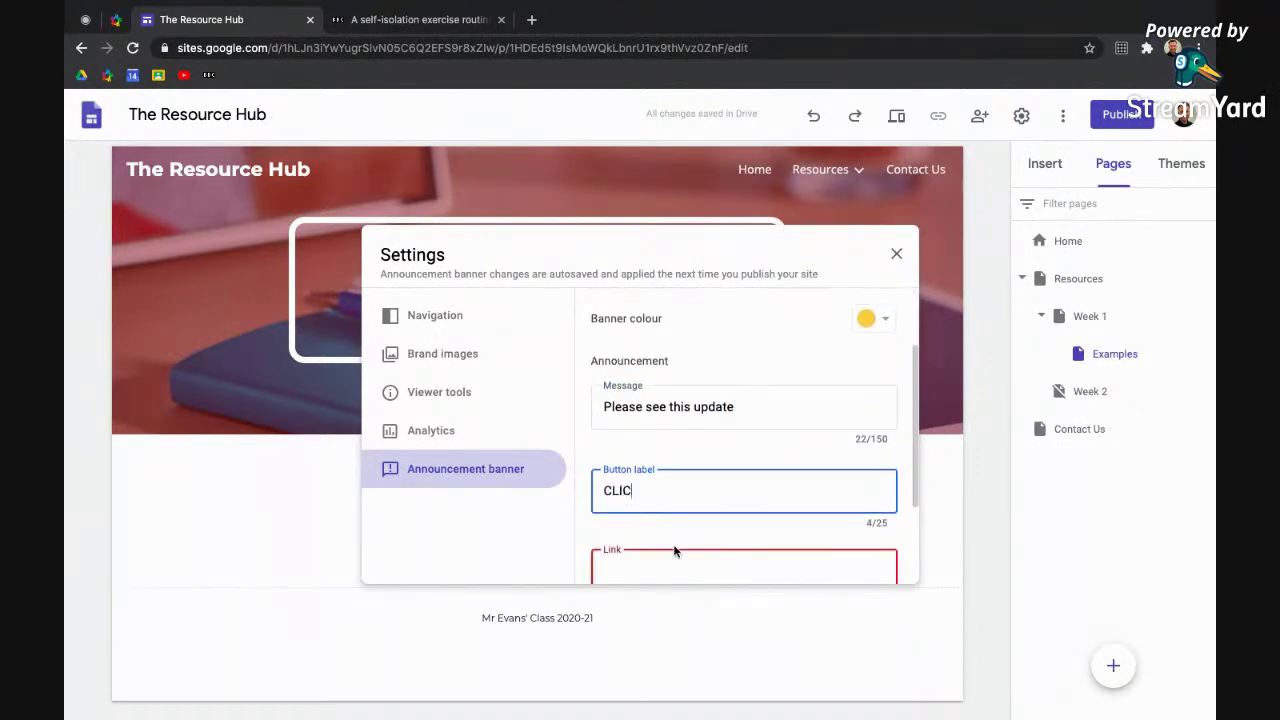
text(K HERE)
Link the banner button to bbc.co.uk, opening in a new tab, and close the site settings
scroll(677, 549, down, 1)
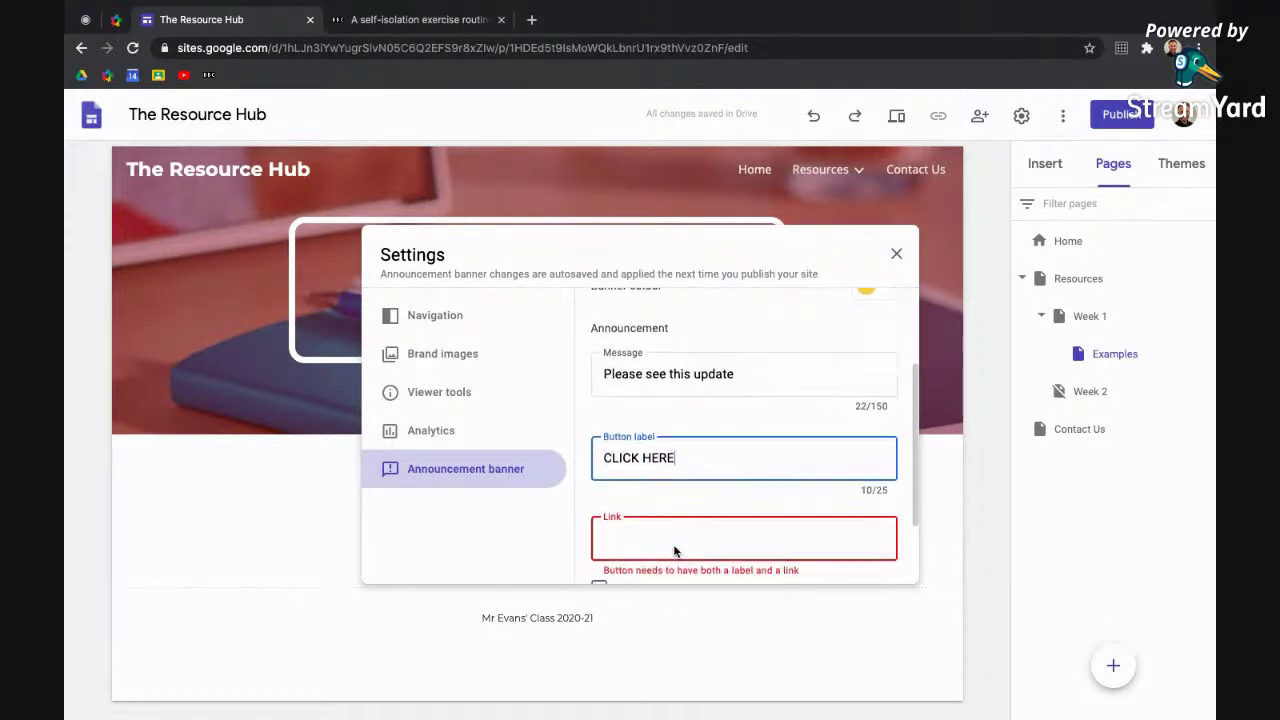
click(674, 524)
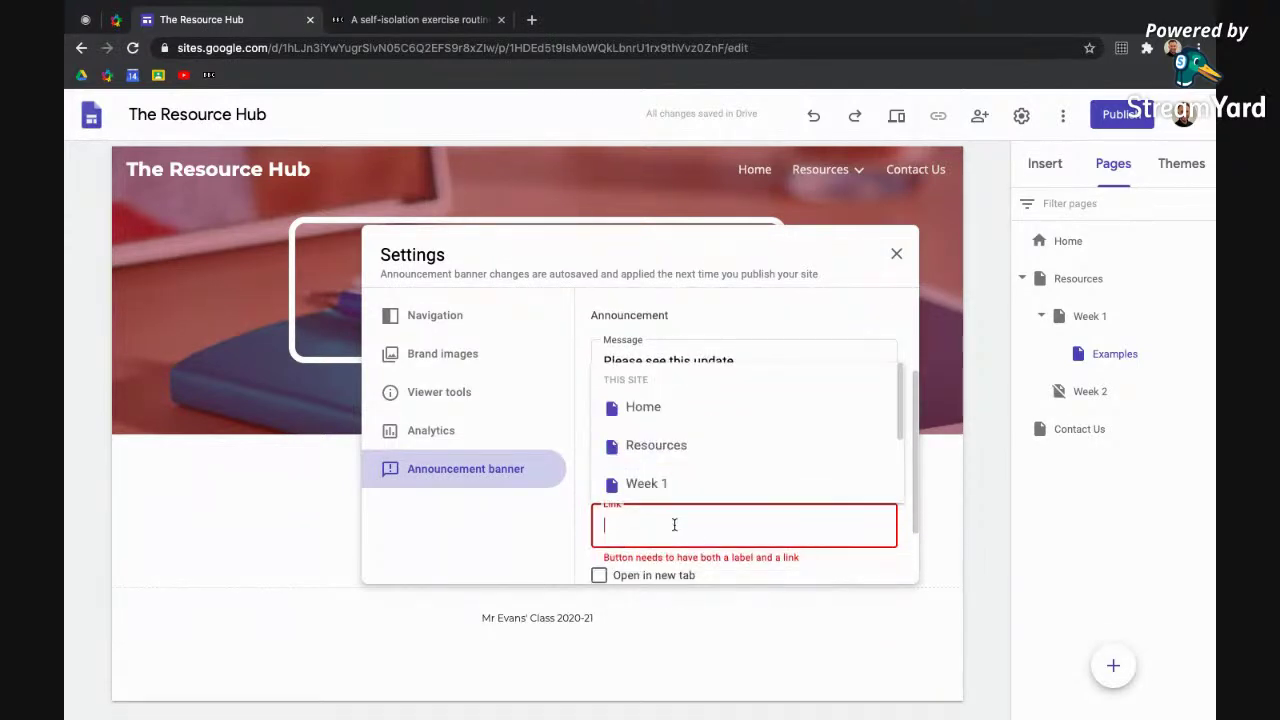
text(bbc.co.uk)
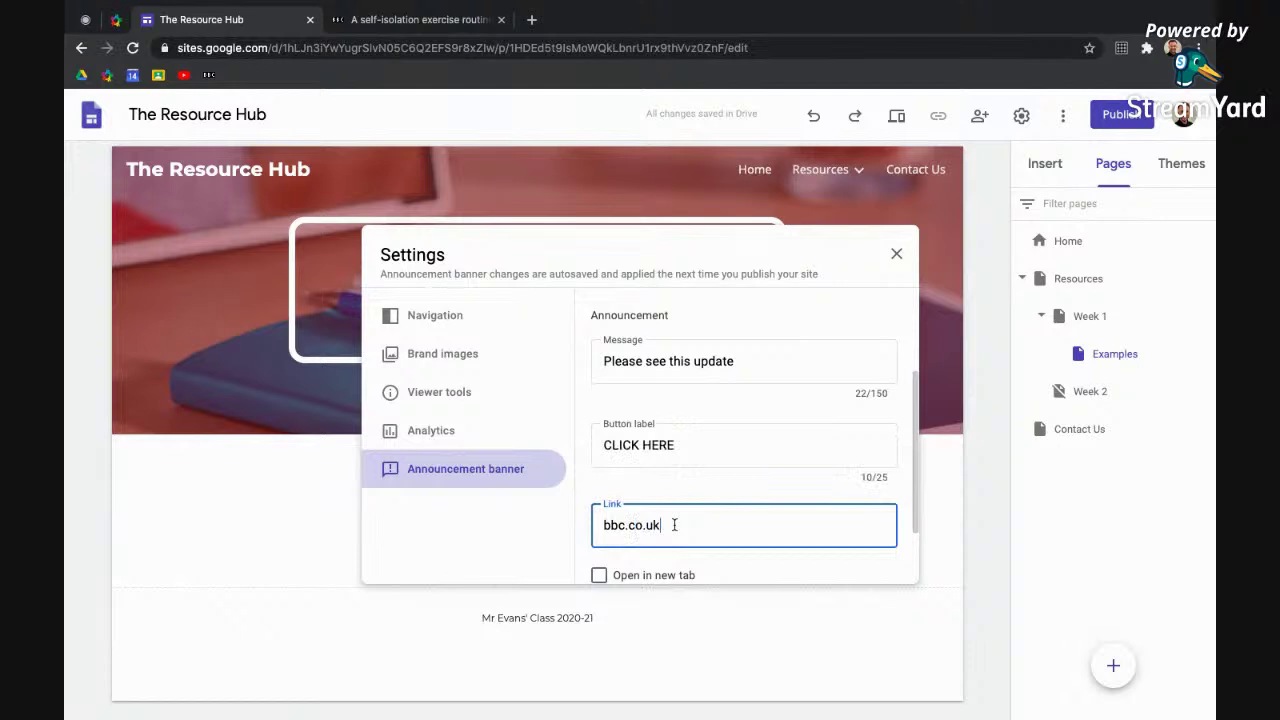
scroll(674, 524, down, 1)
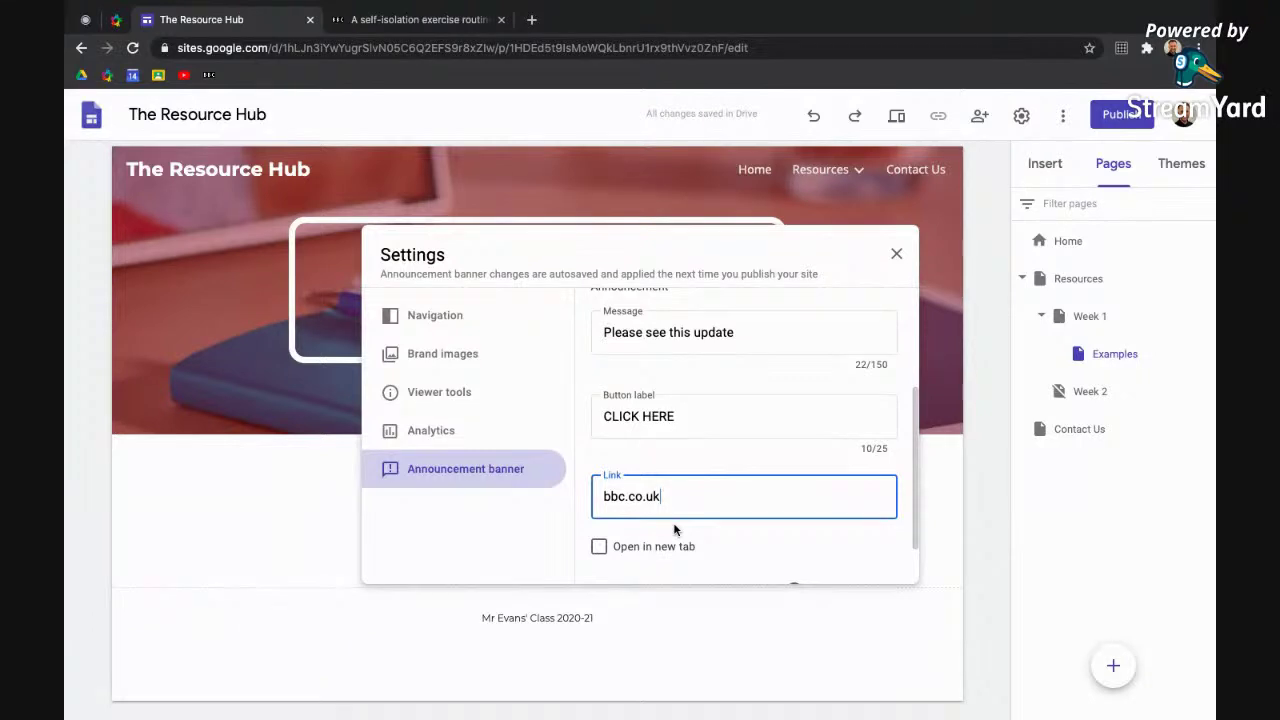
click(598, 546)
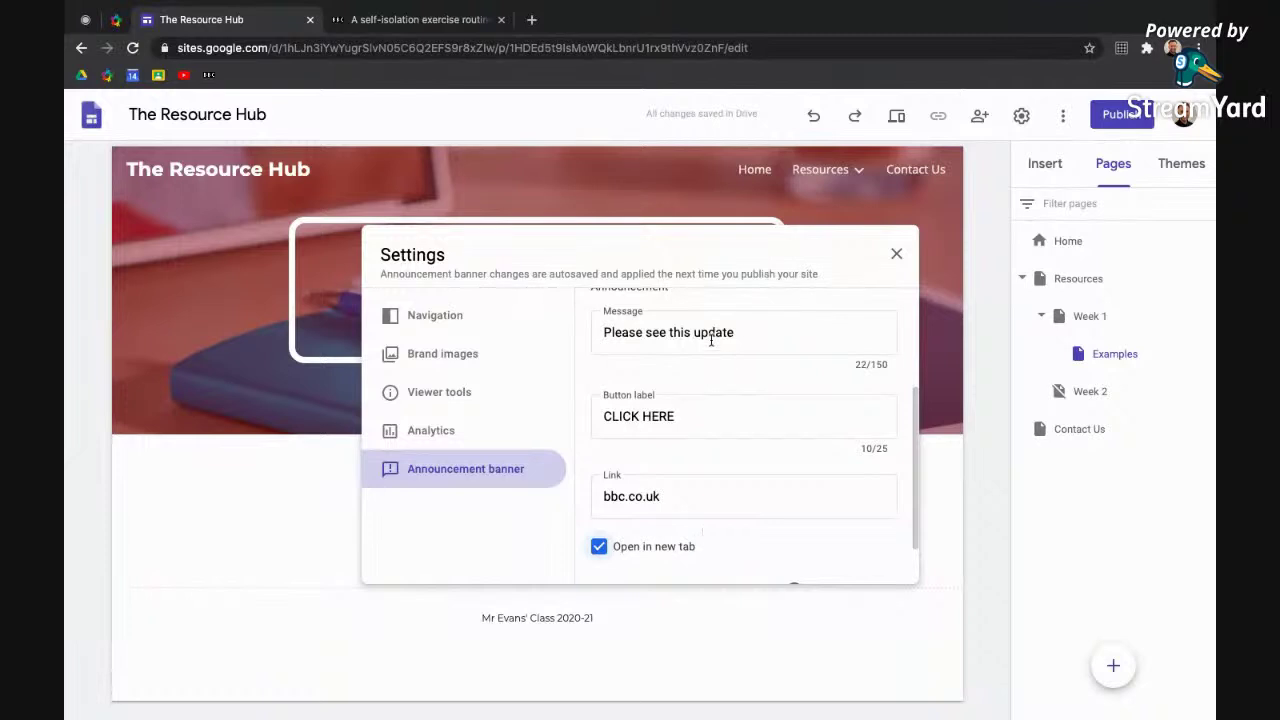
scroll(731, 396, up, 1)
scroll(731, 400, down, 2)
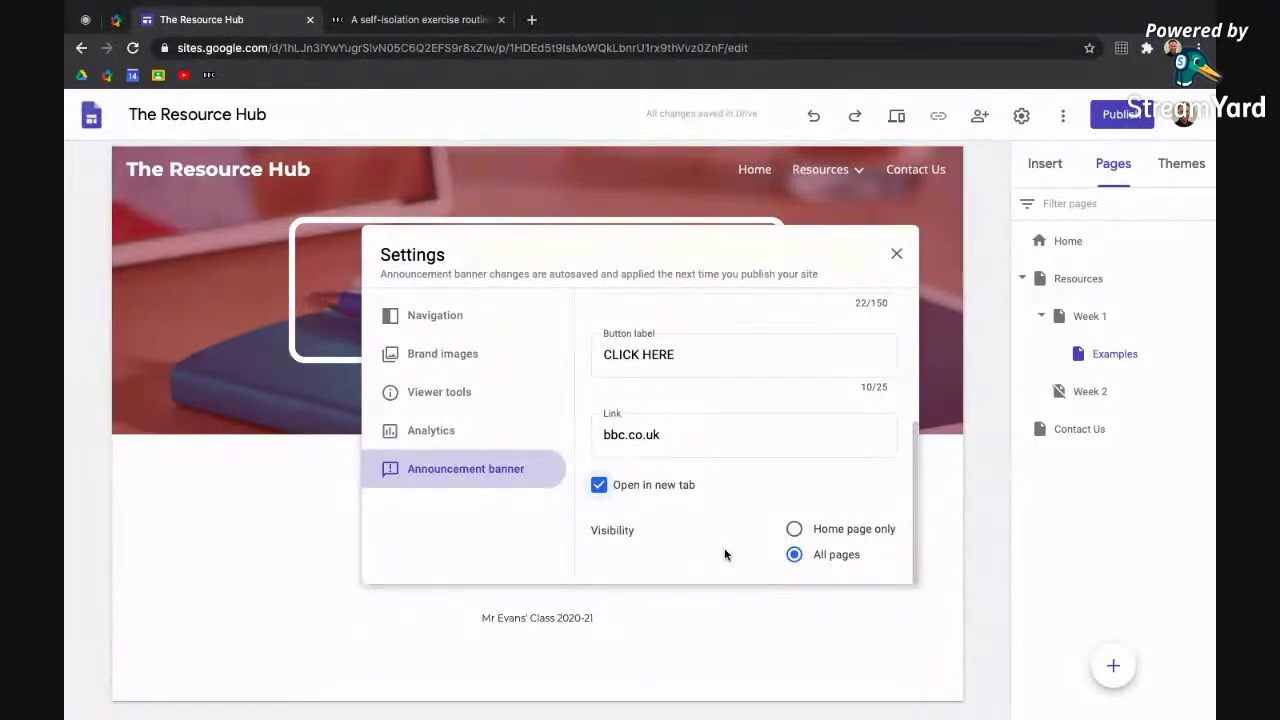
click(896, 254)
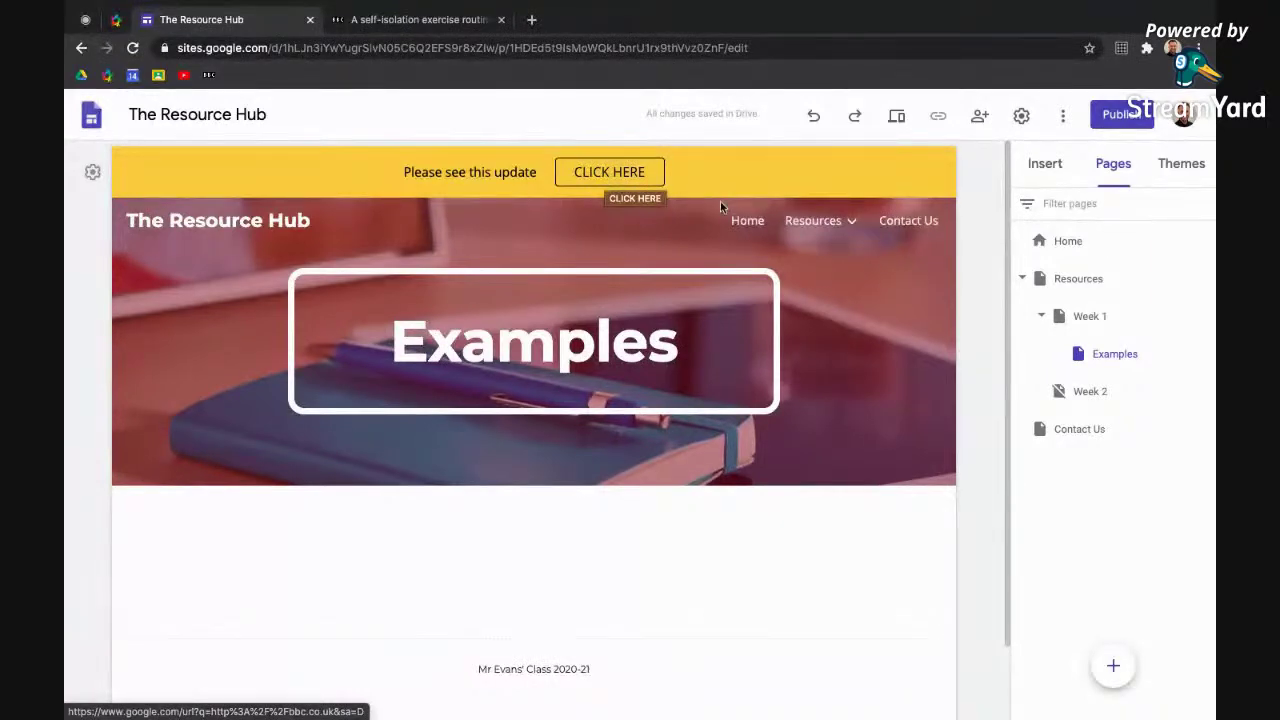
Preview the site at phone size, visit the Home page, and expand Resources and Week 1 in its navigation
mouse_move(813, 220)
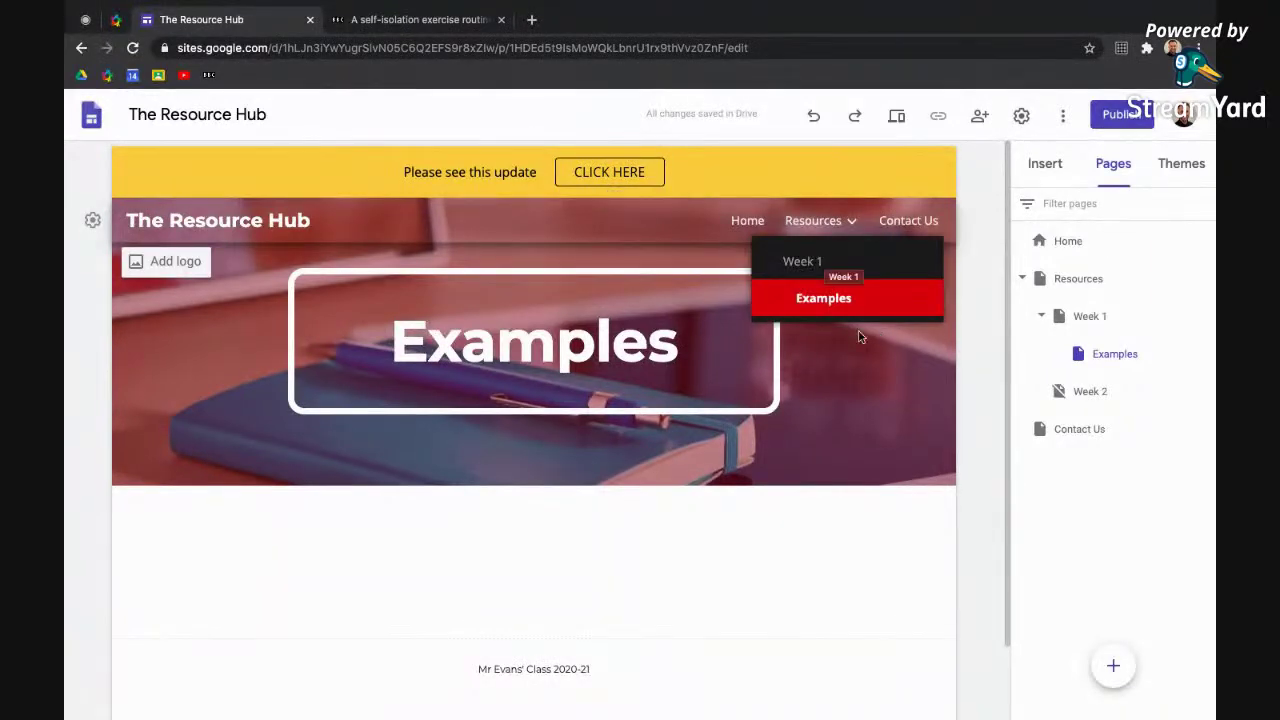
click(896, 118)
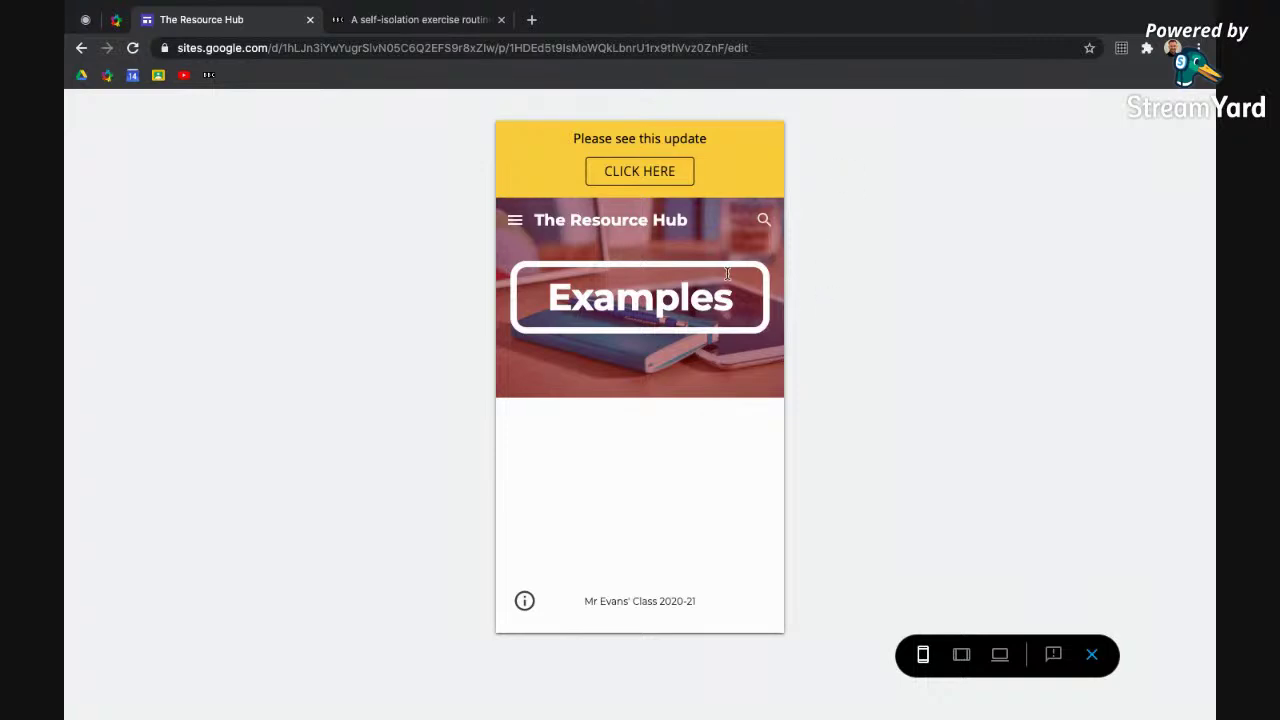
click(516, 221)
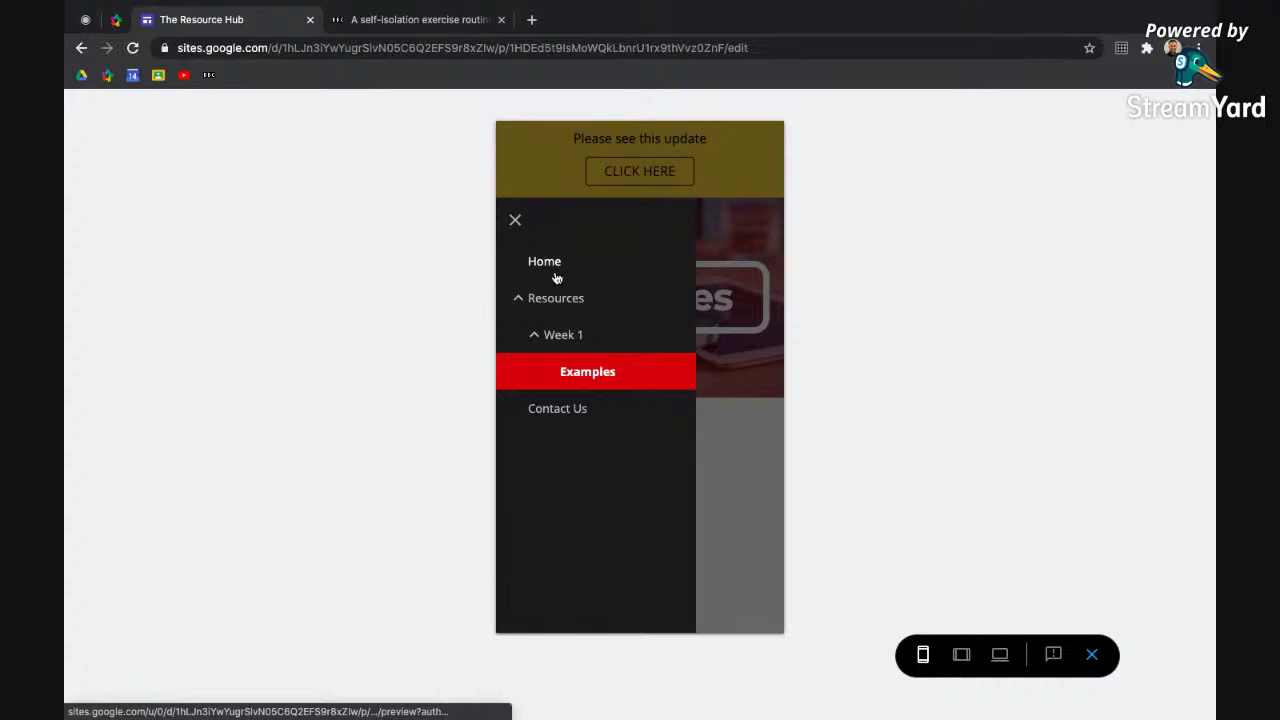
click(546, 266)
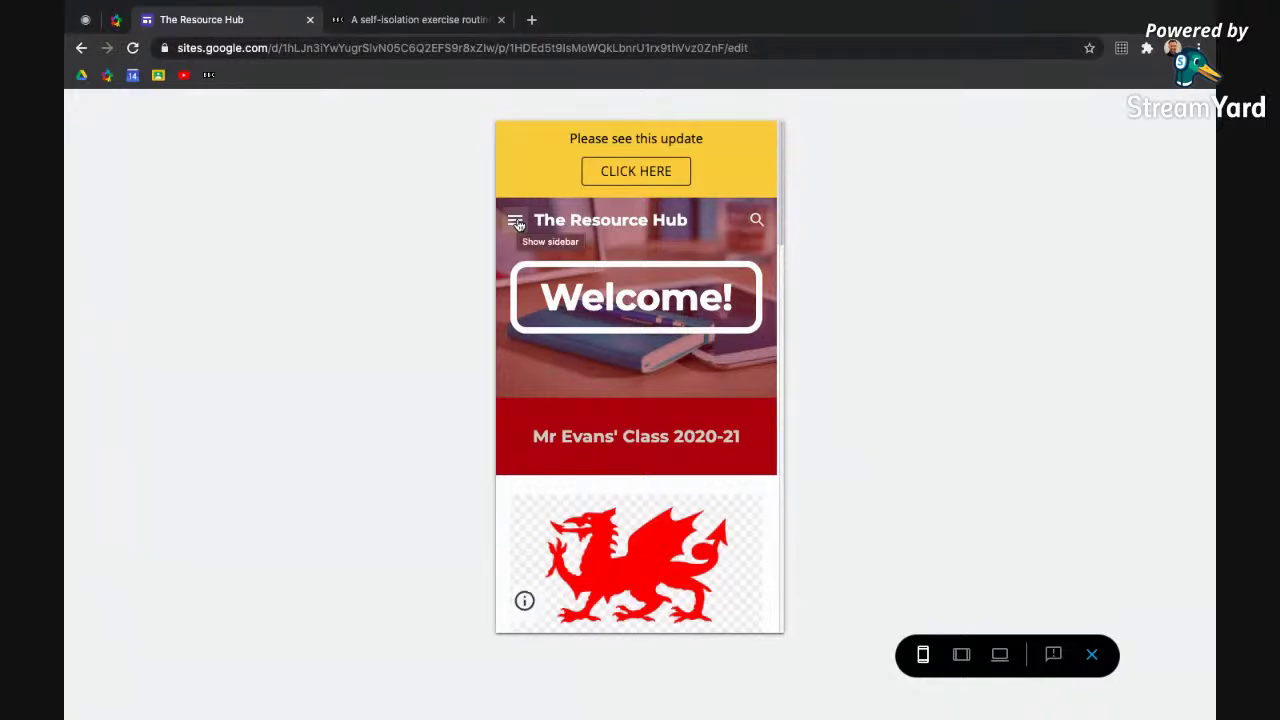
click(515, 221)
click(517, 299)
click(533, 336)
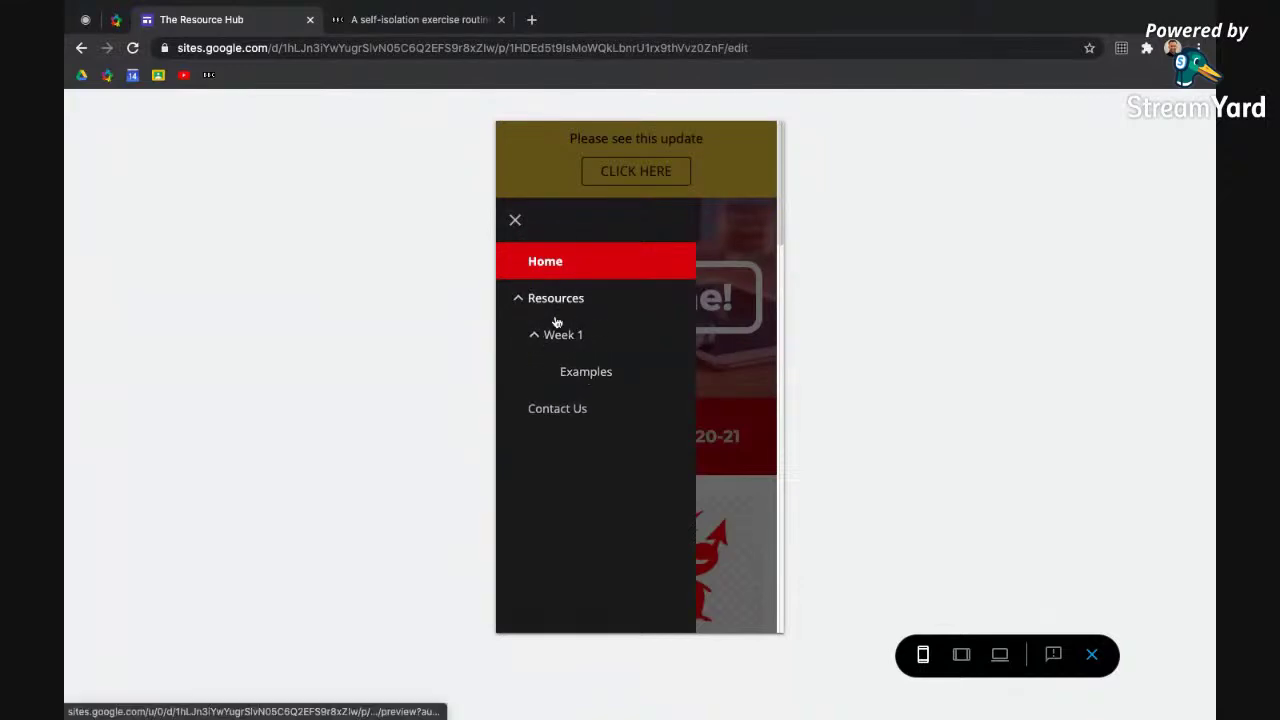
Open the Week 1 page in the phone preview and look through its embedded article and form
click(565, 336)
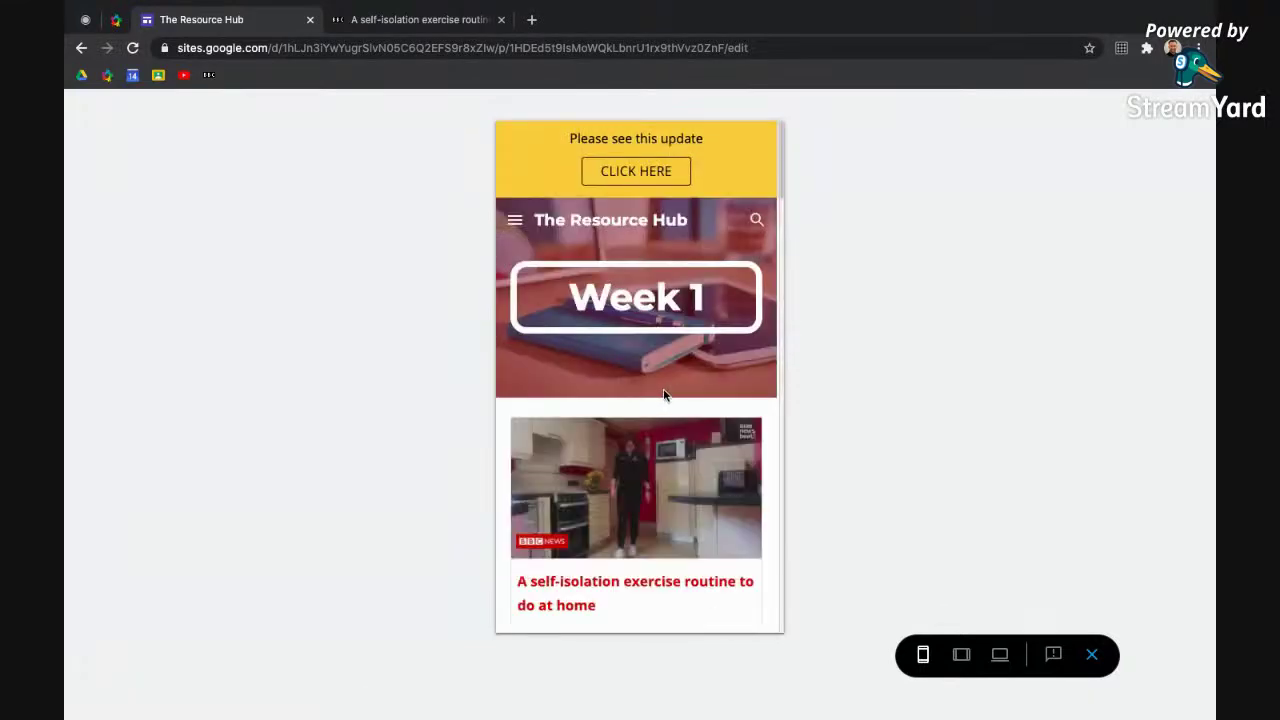
scroll(665, 395, down, 3)
scroll(663, 397, down, 7)
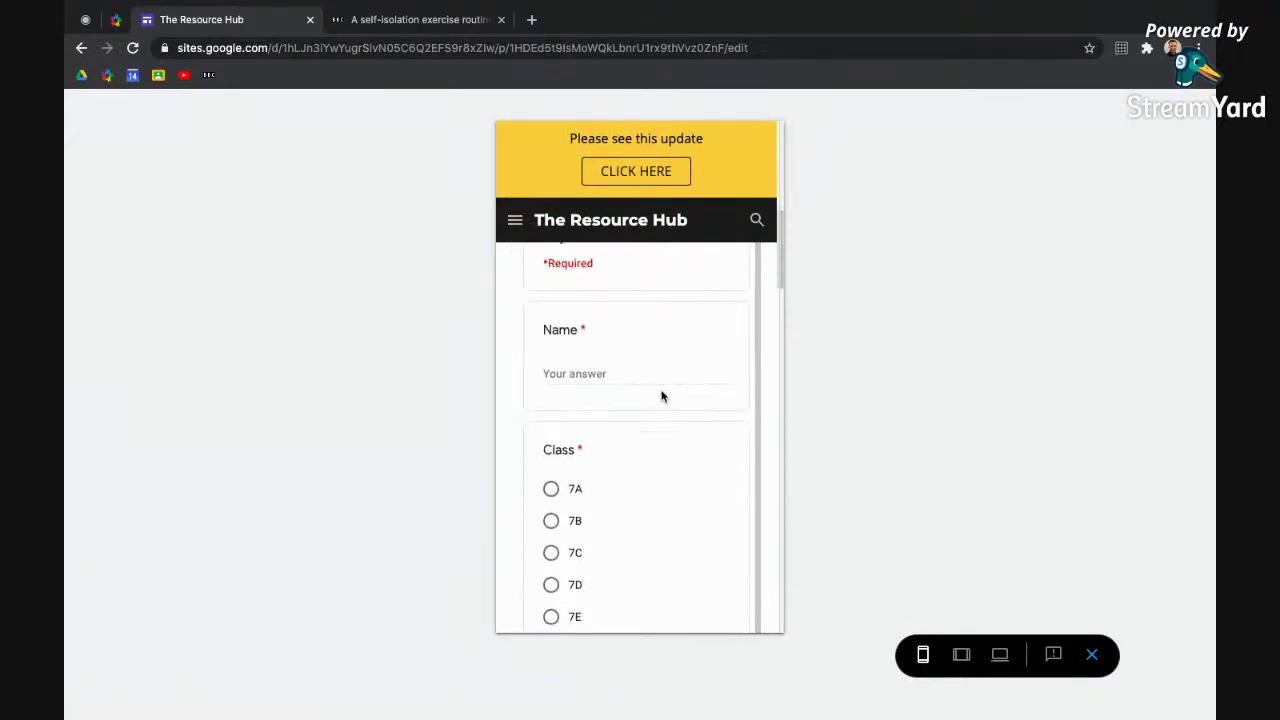
scroll(631, 372, down, 12)
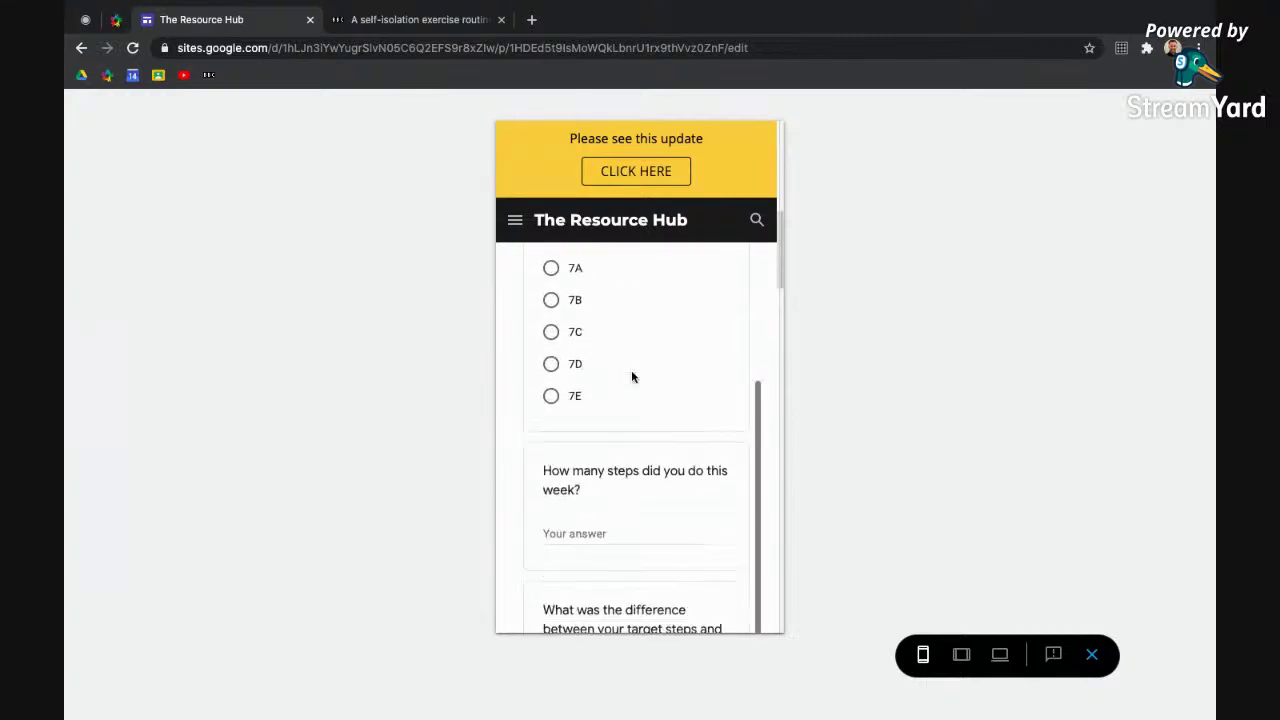
scroll(633, 376, down, 6)
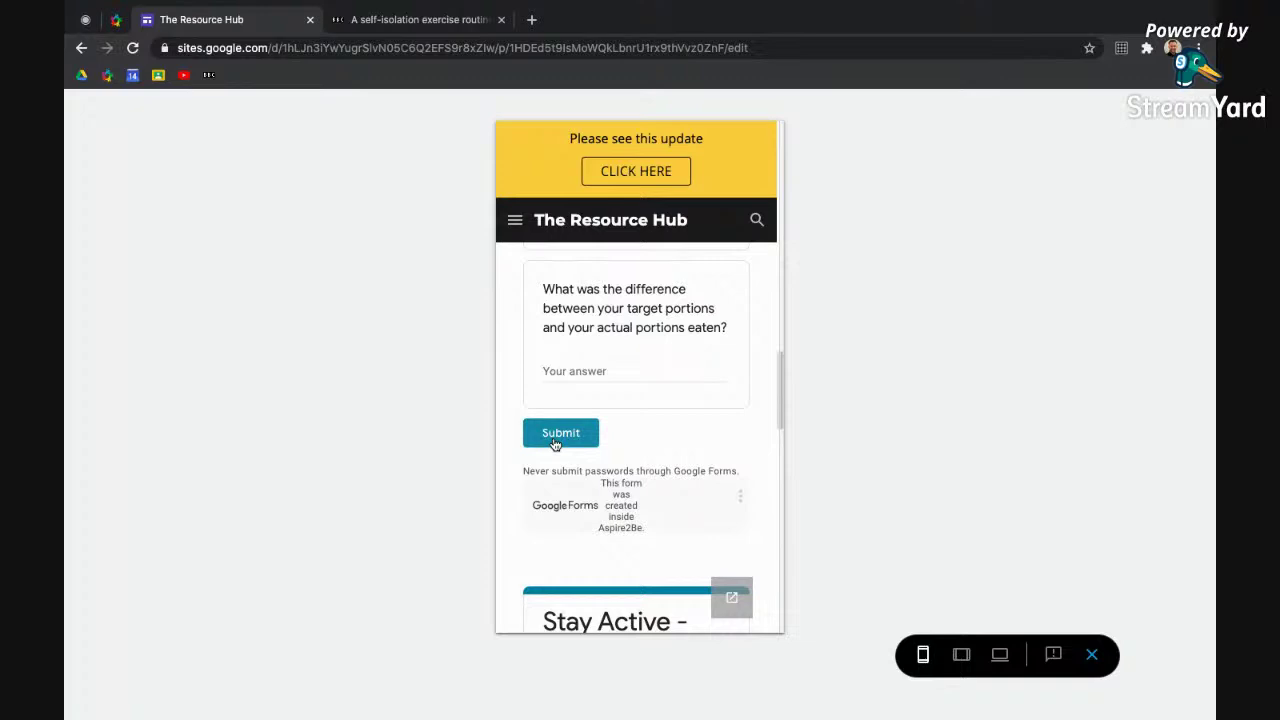
scroll(556, 445, up, 1)
View the Contact Us page at phone size and at large-screen size, closing the preview when done
click(514, 220)
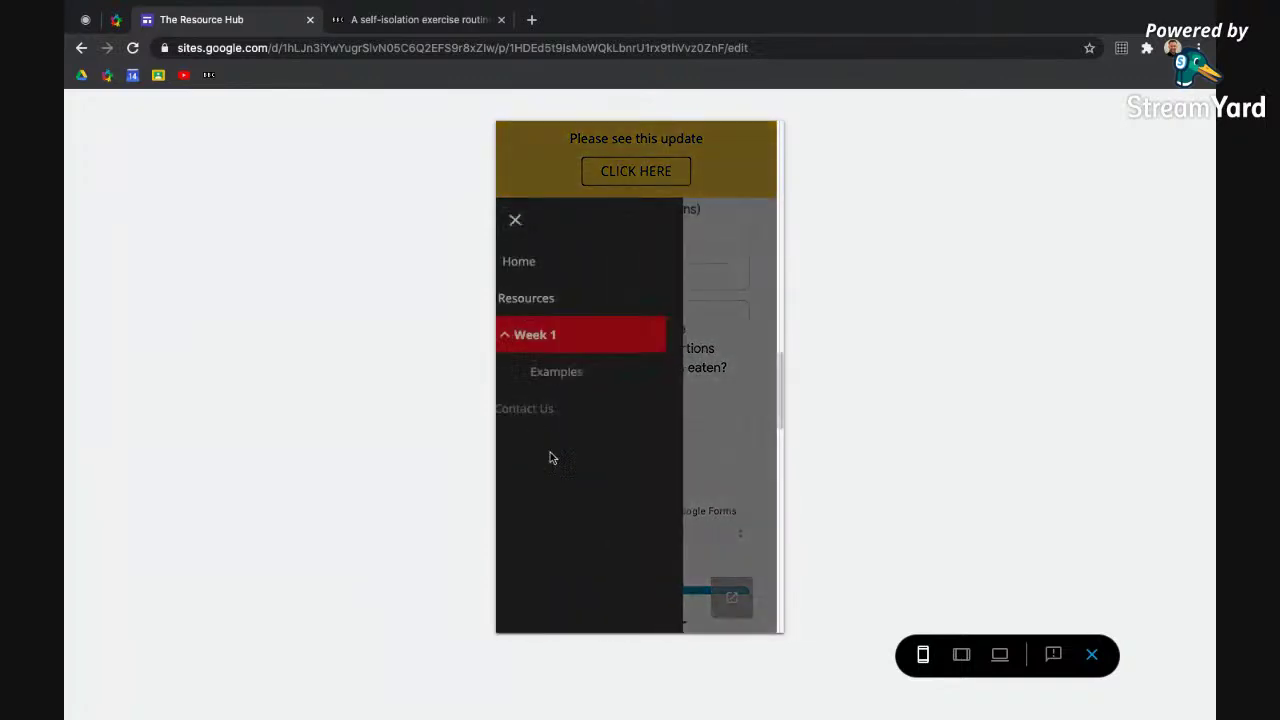
click(547, 410)
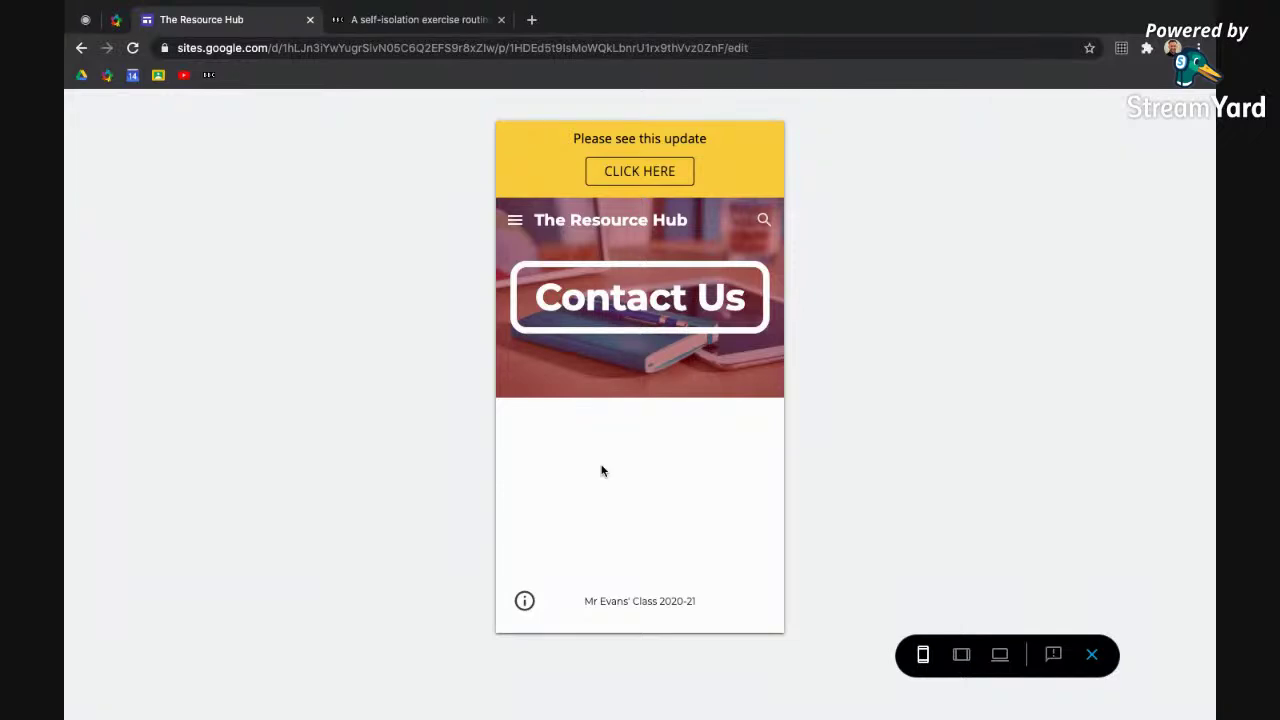
click(1000, 655)
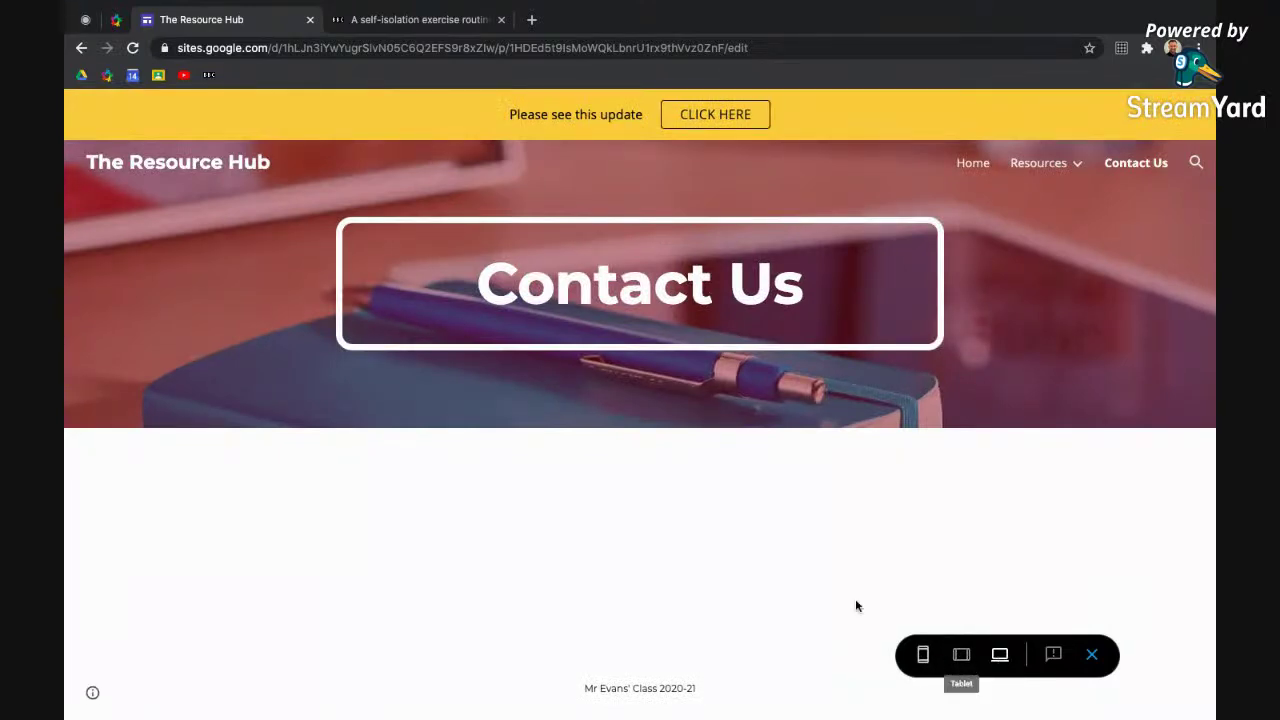
click(1093, 656)
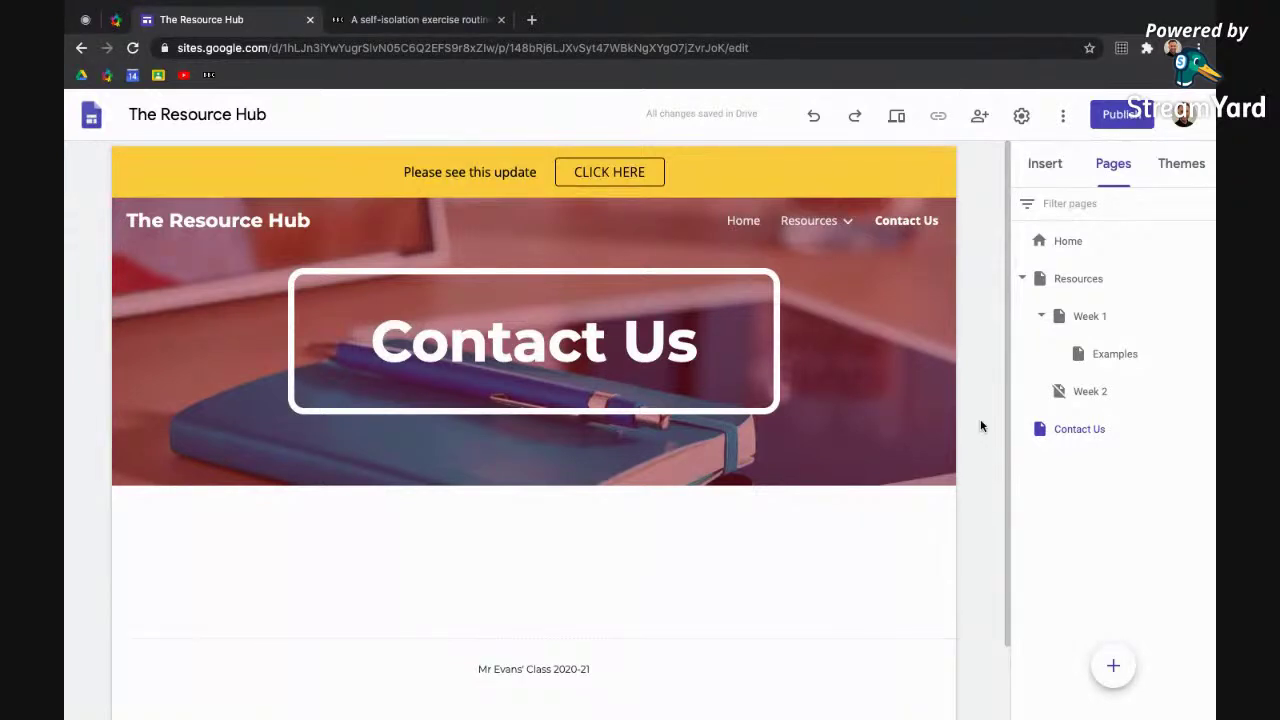
Share the site with a colleague as Editor, keeping the notification on, and send the invitation
click(979, 116)
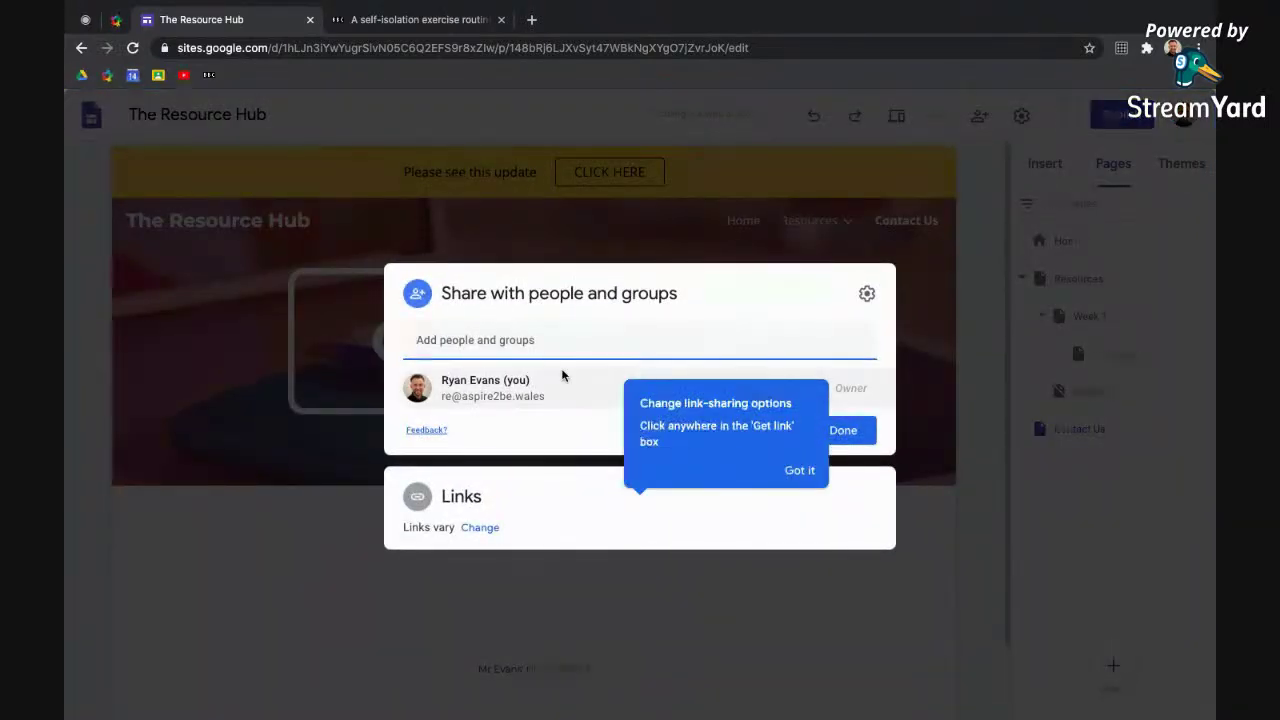
text(ms)
click(566, 378)
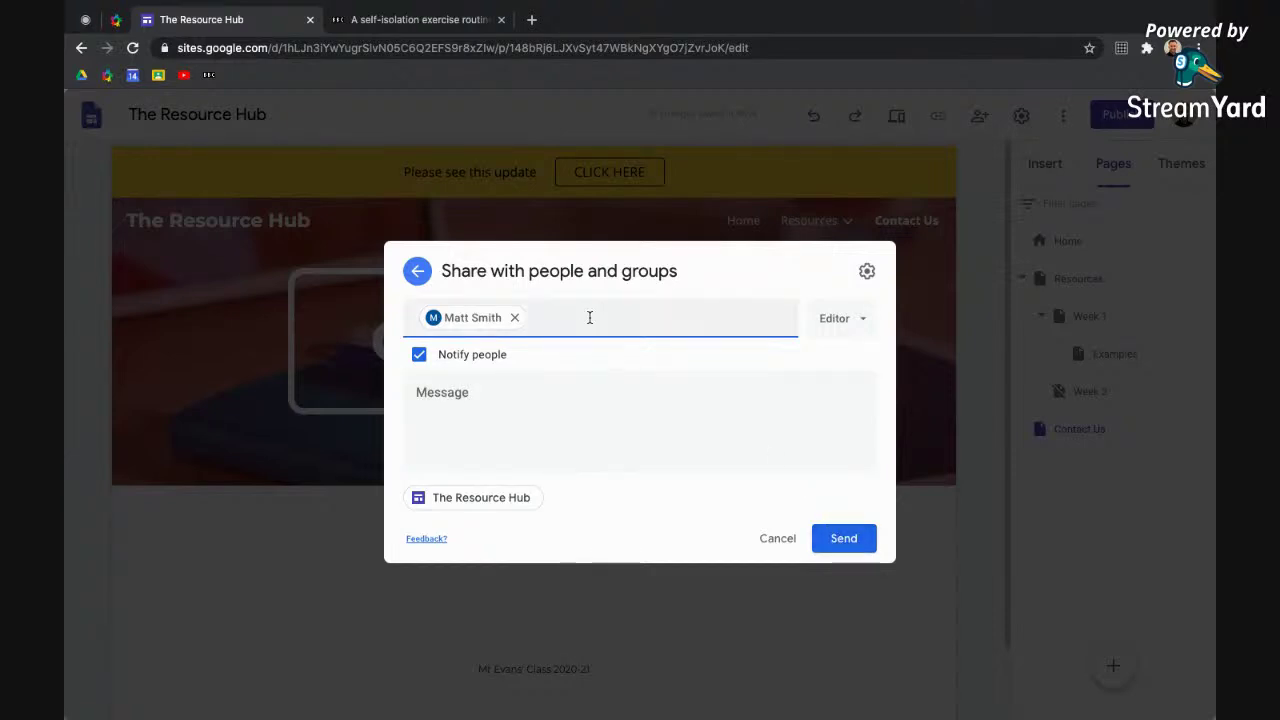
click(846, 325)
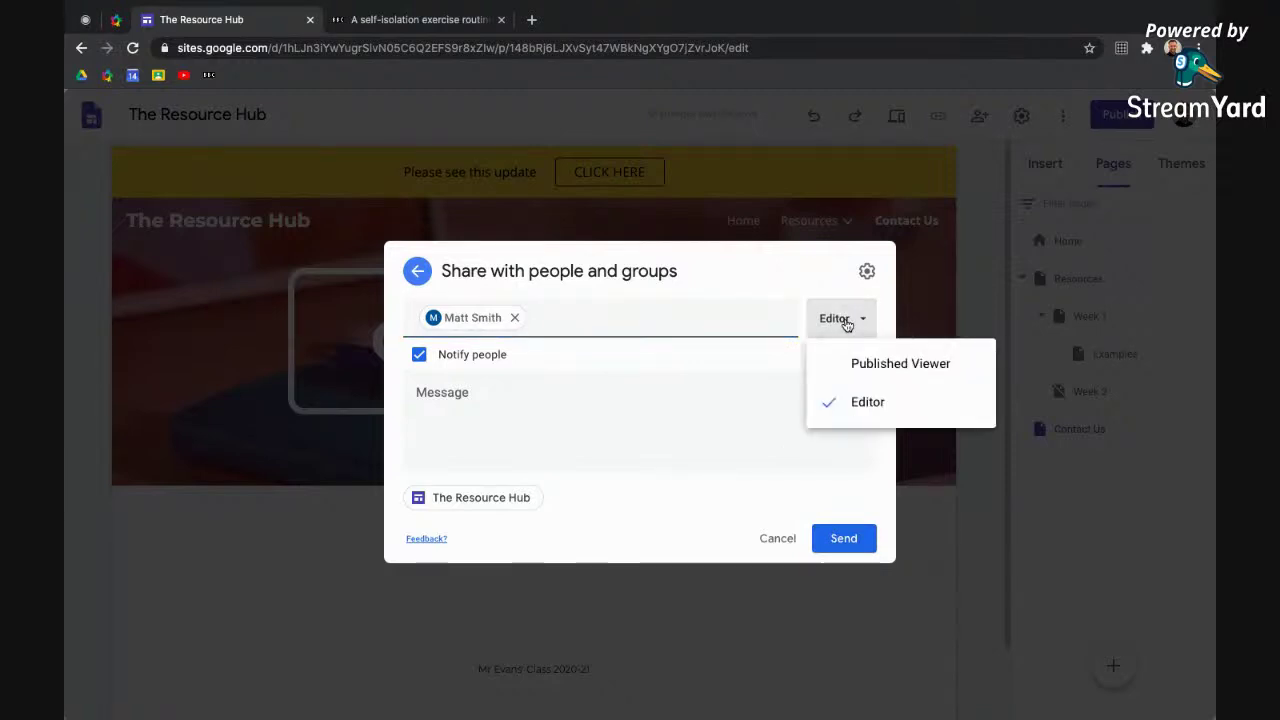
click(852, 402)
click(835, 539)
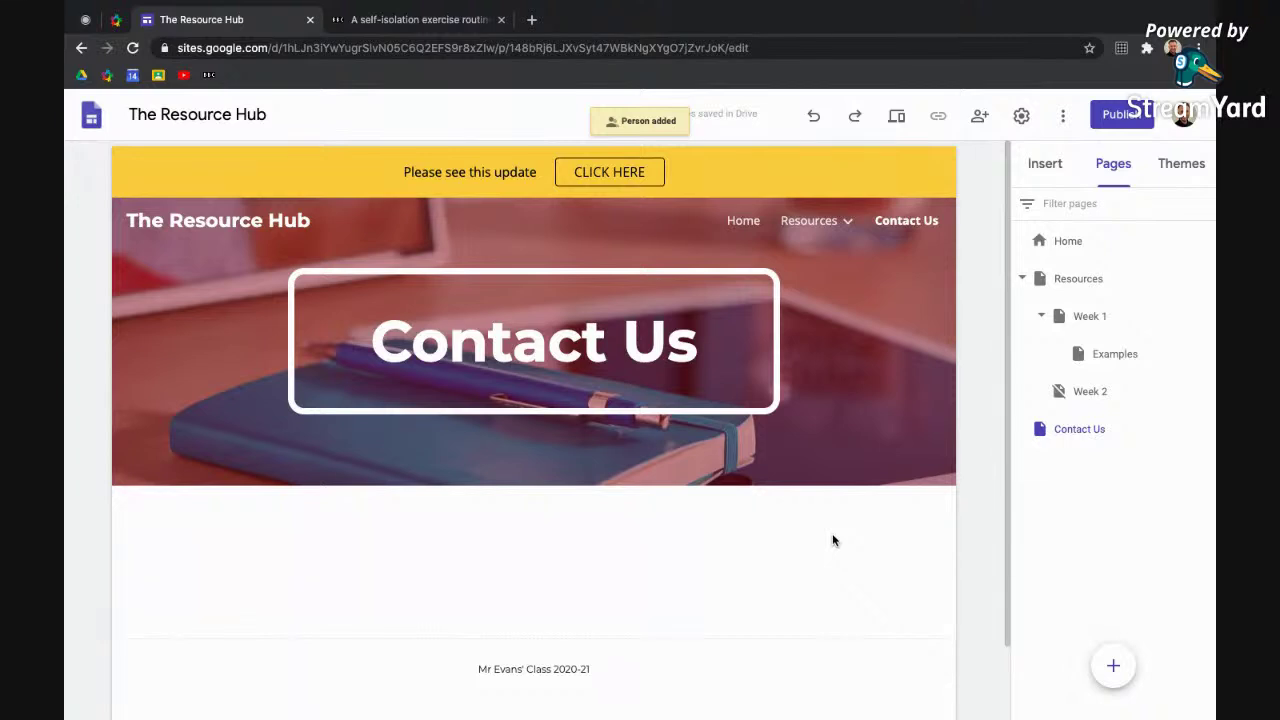
Open the Home page and publish the site at the web address theresourcehub, with the published site's viewing access set to Public
click(1078, 245)
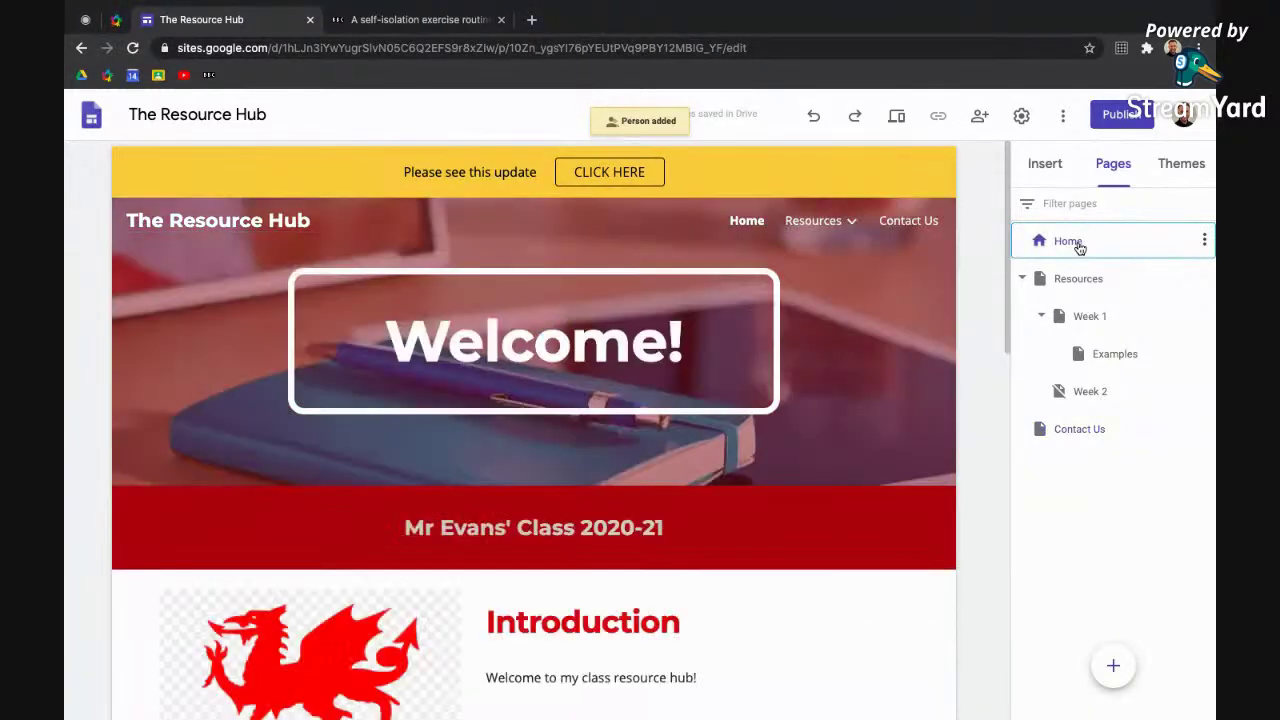
click(1119, 118)
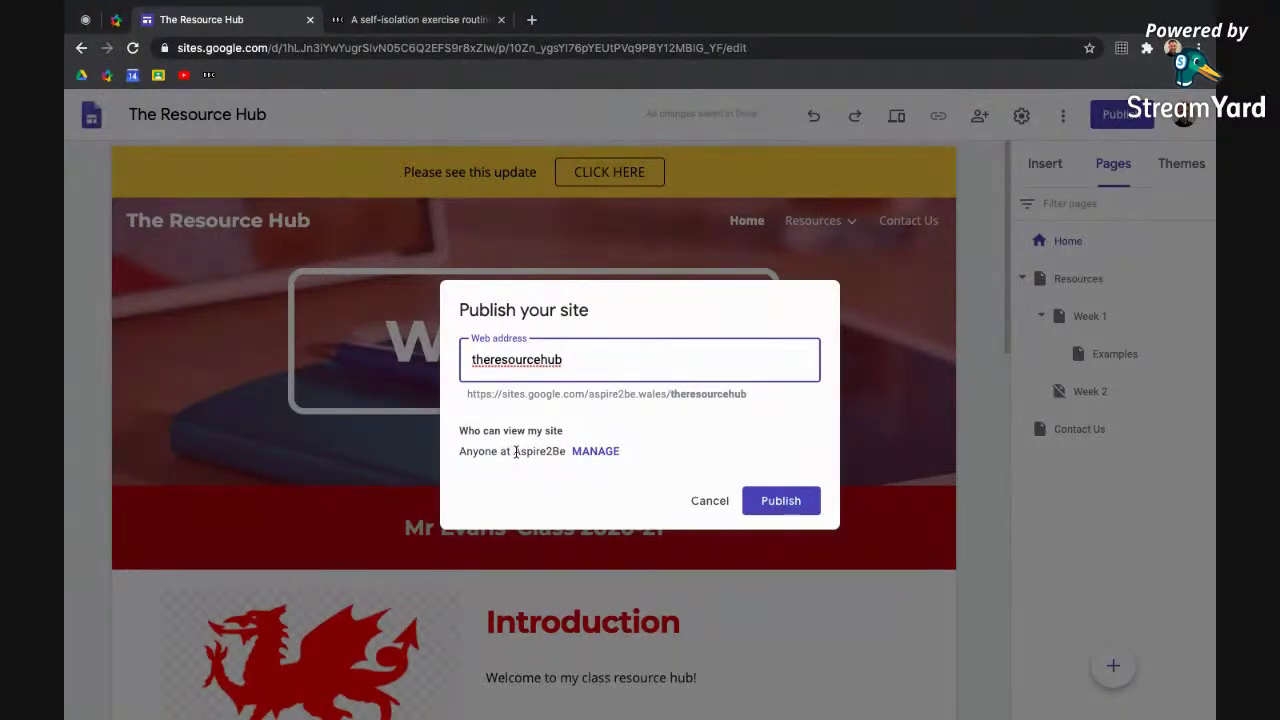
click(594, 451)
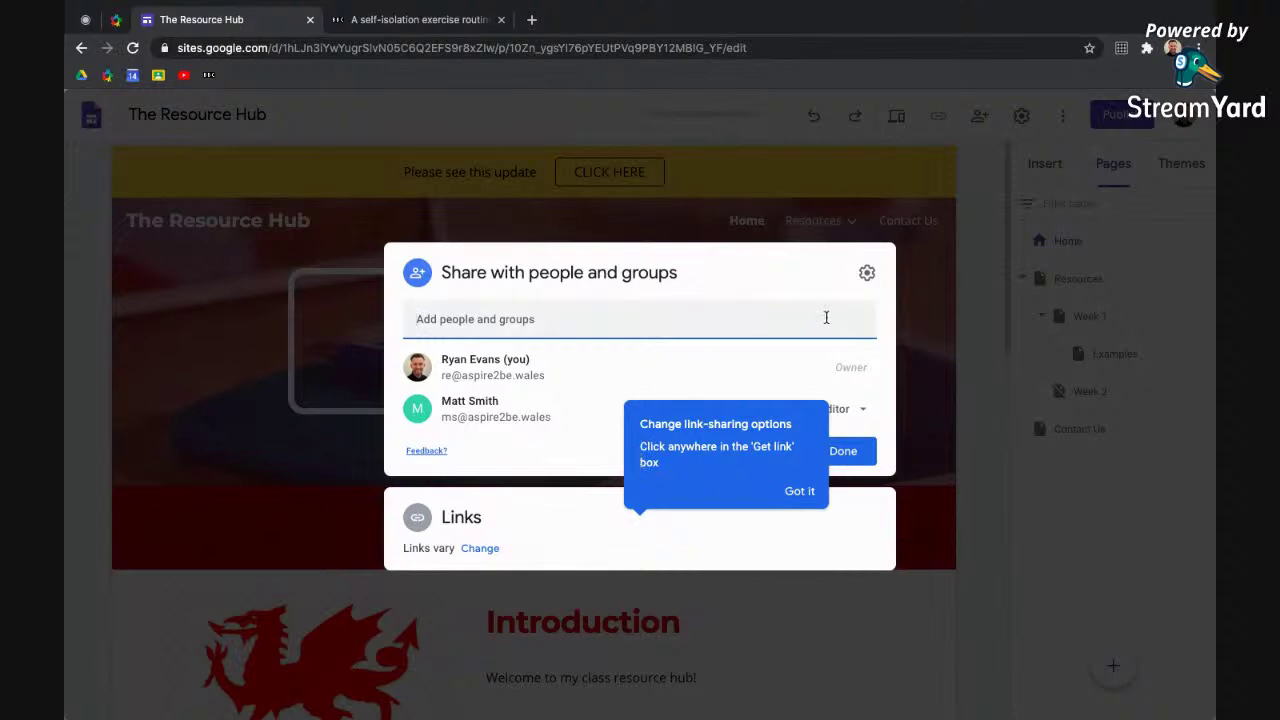
click(805, 491)
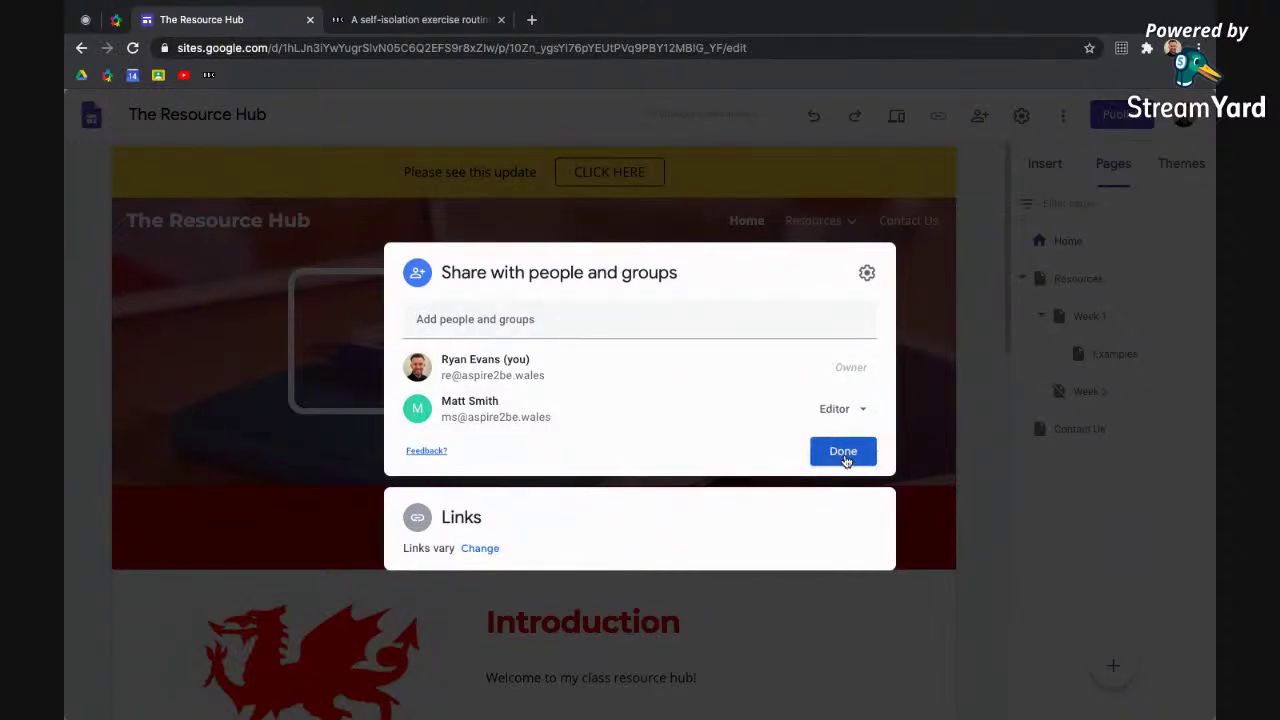
click(480, 548)
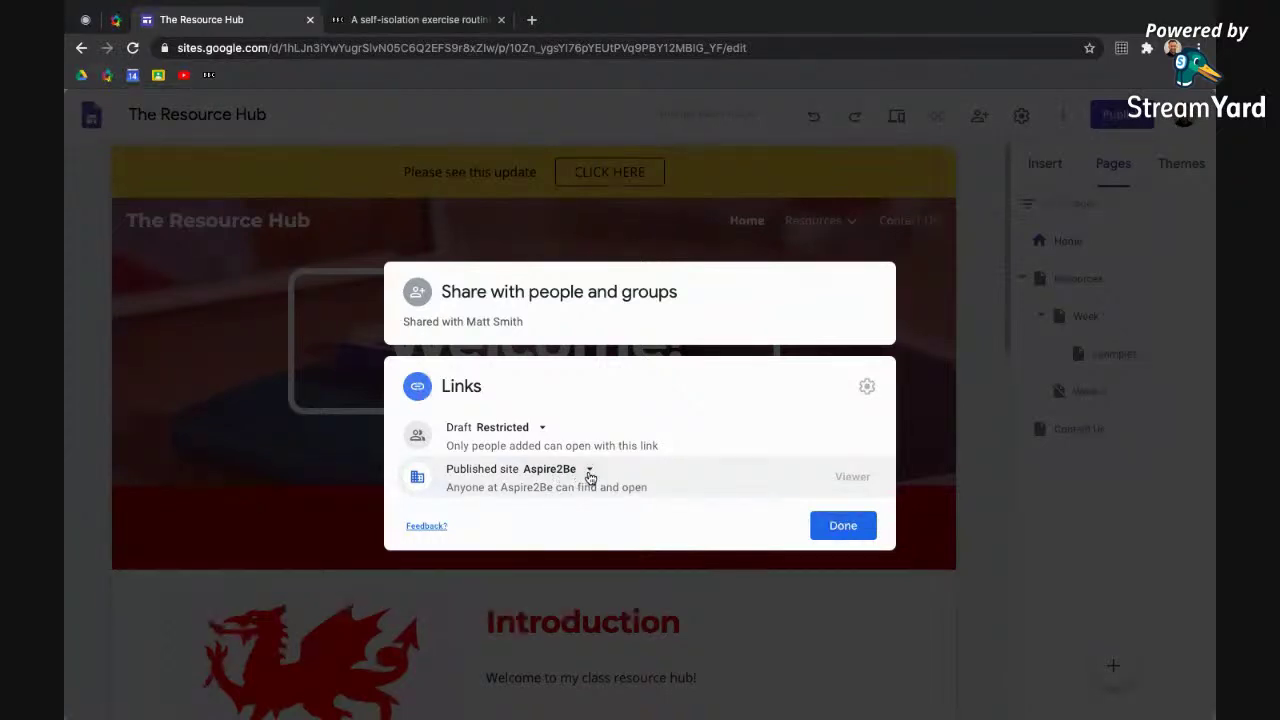
click(589, 472)
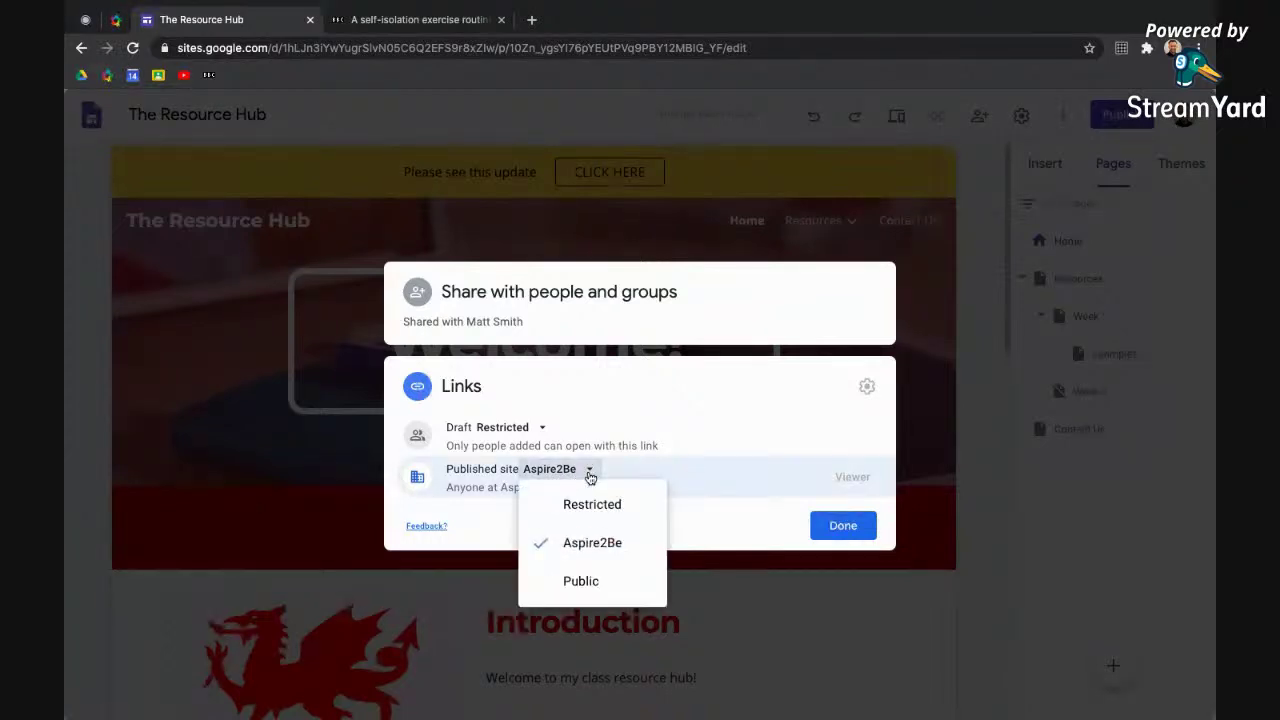
click(586, 583)
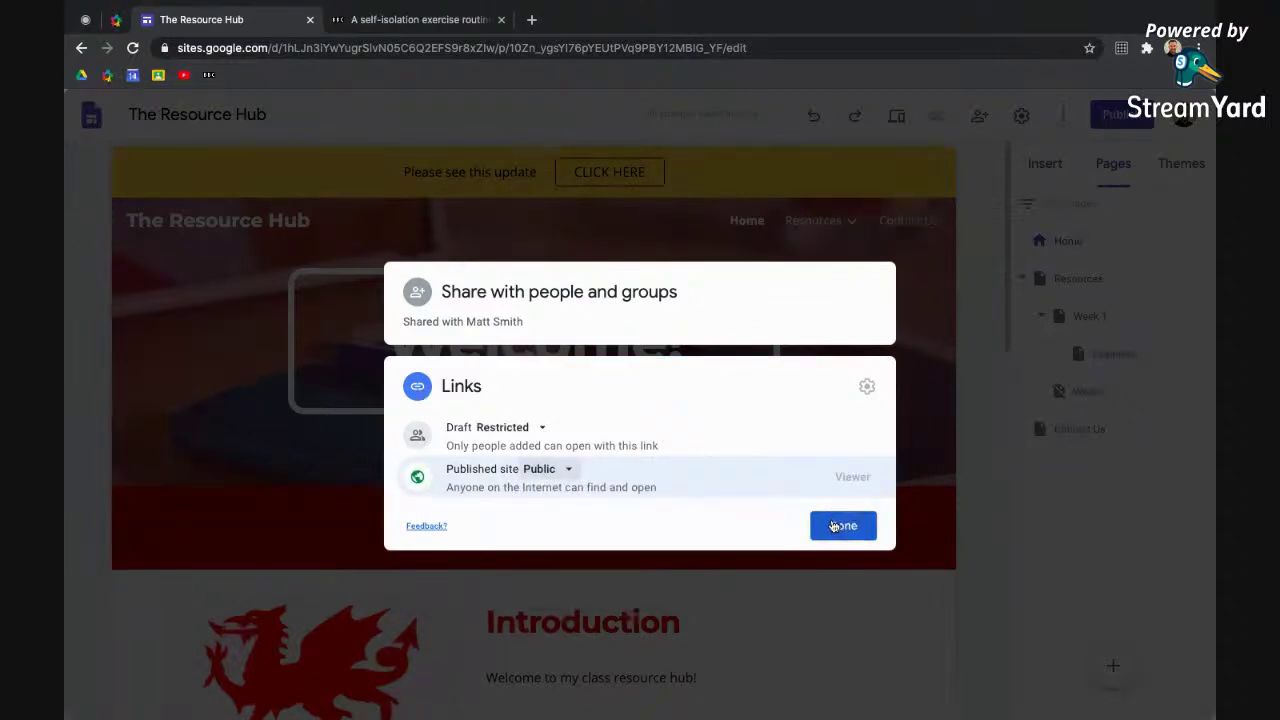
click(835, 526)
click(778, 530)
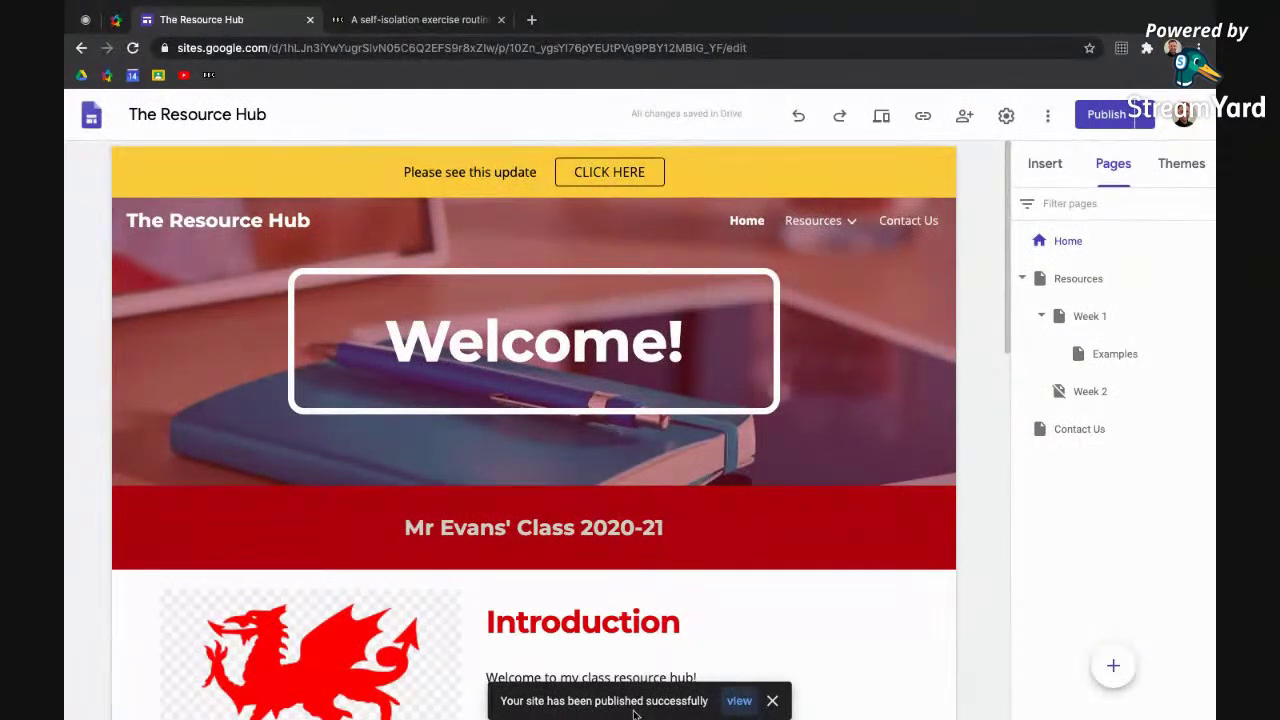
View the published site, highlight its web address, and close the exercise article and the live site to return to the editor
click(740, 701)
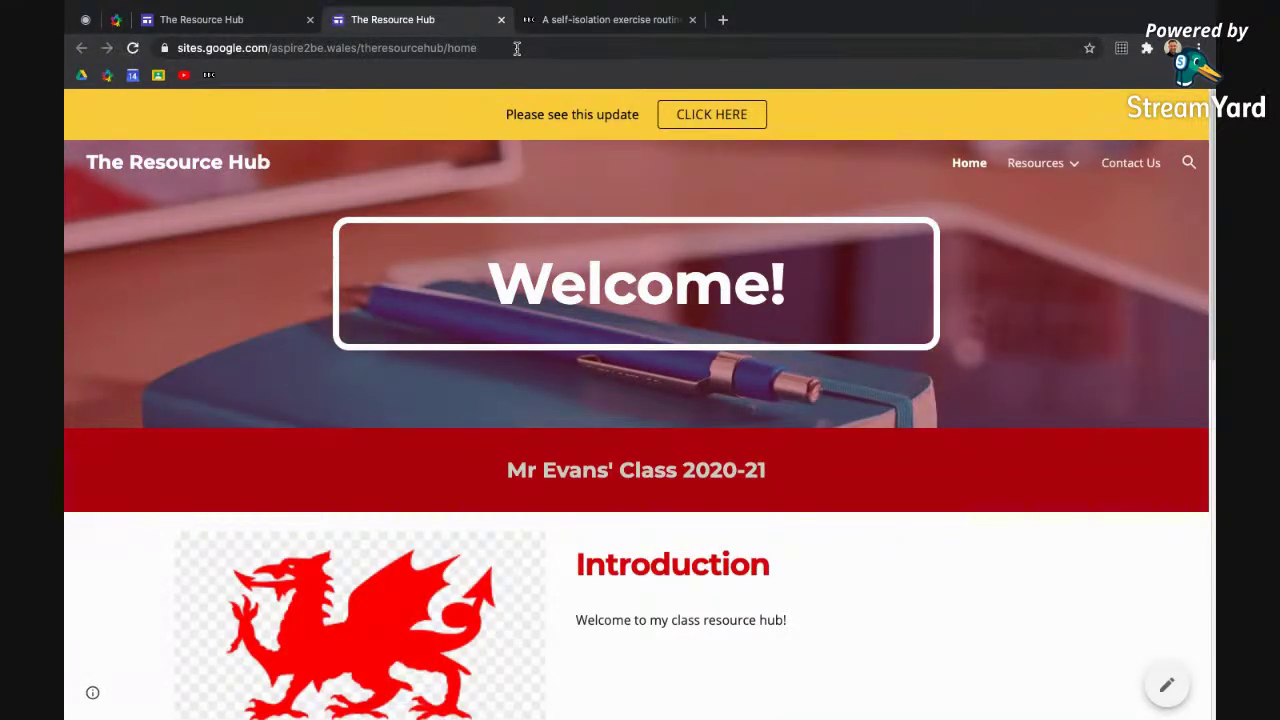
click(517, 48)
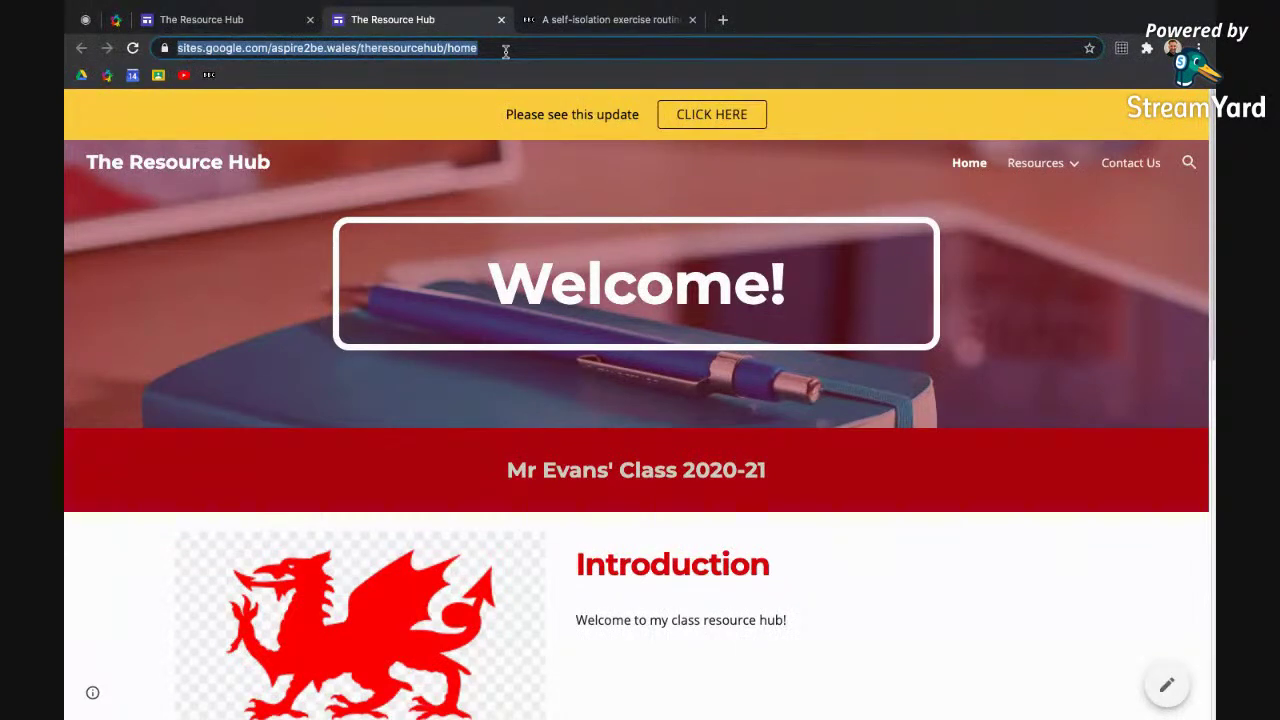
click(583, 28)
click(692, 19)
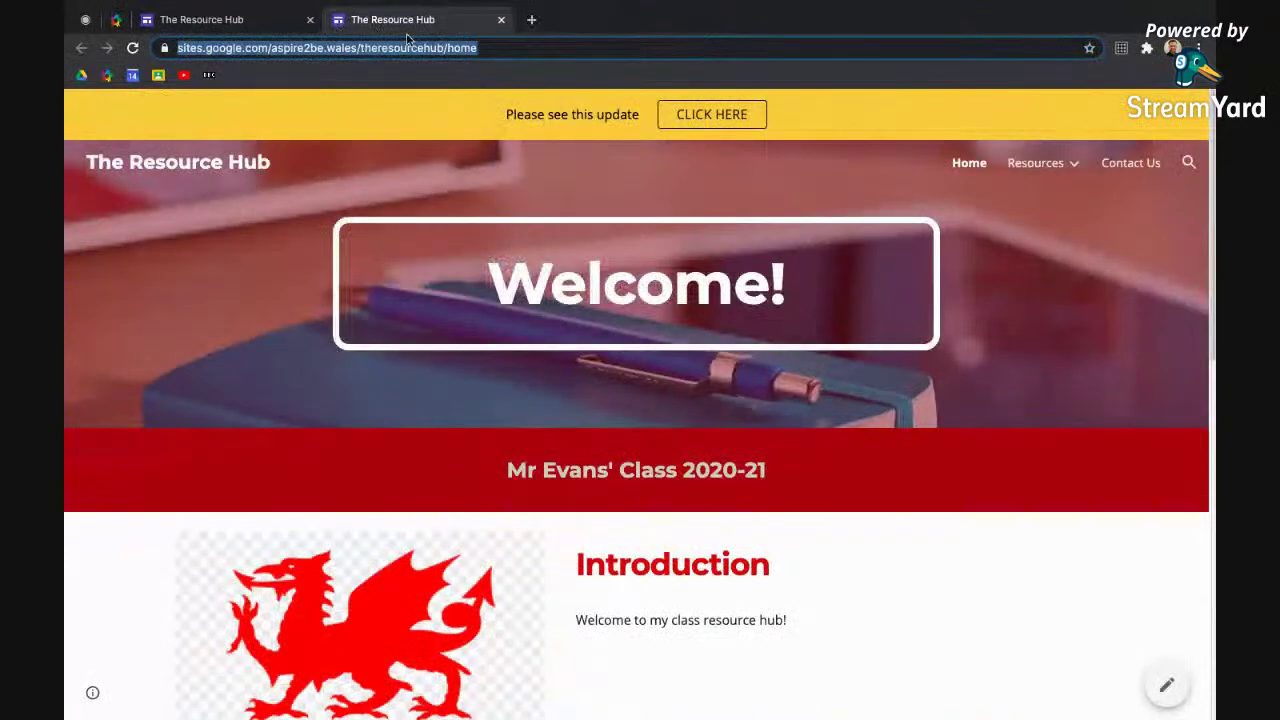
click(501, 19)
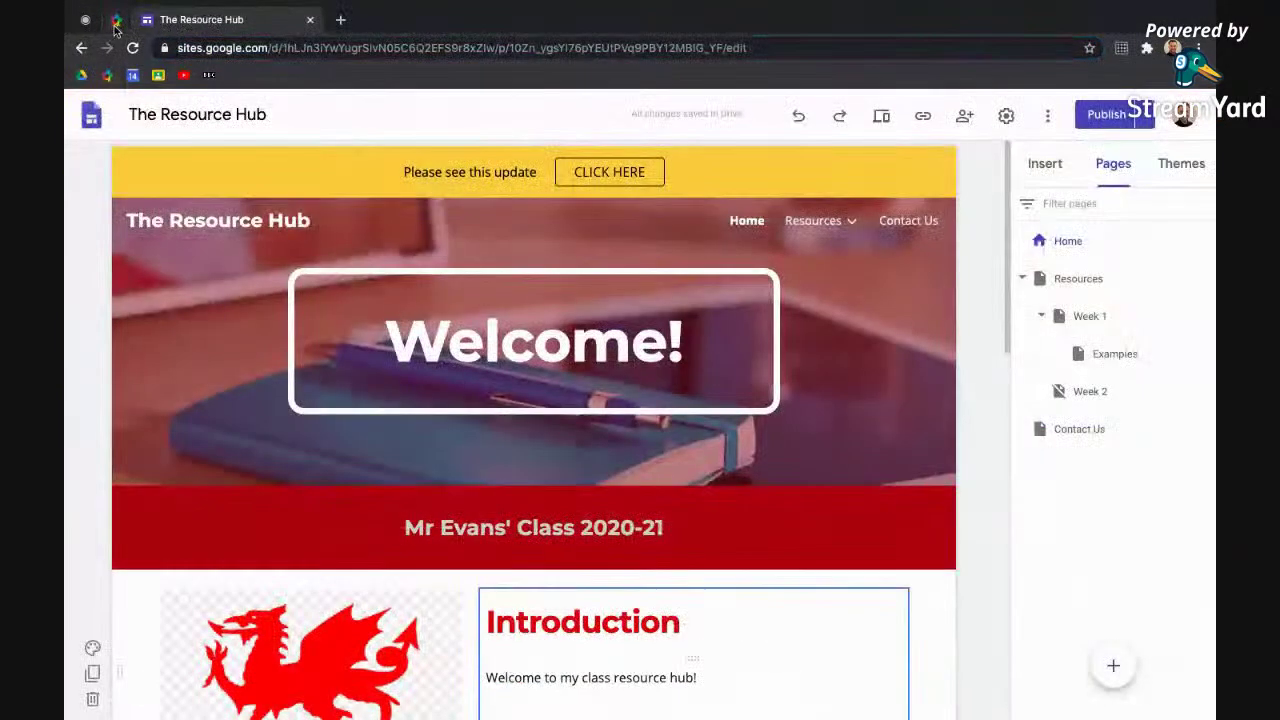
Switch to the Aspire2Be Virtual Conference 2020 site and look through its home page from the welcome and schedule to the live webinars
click(116, 22)
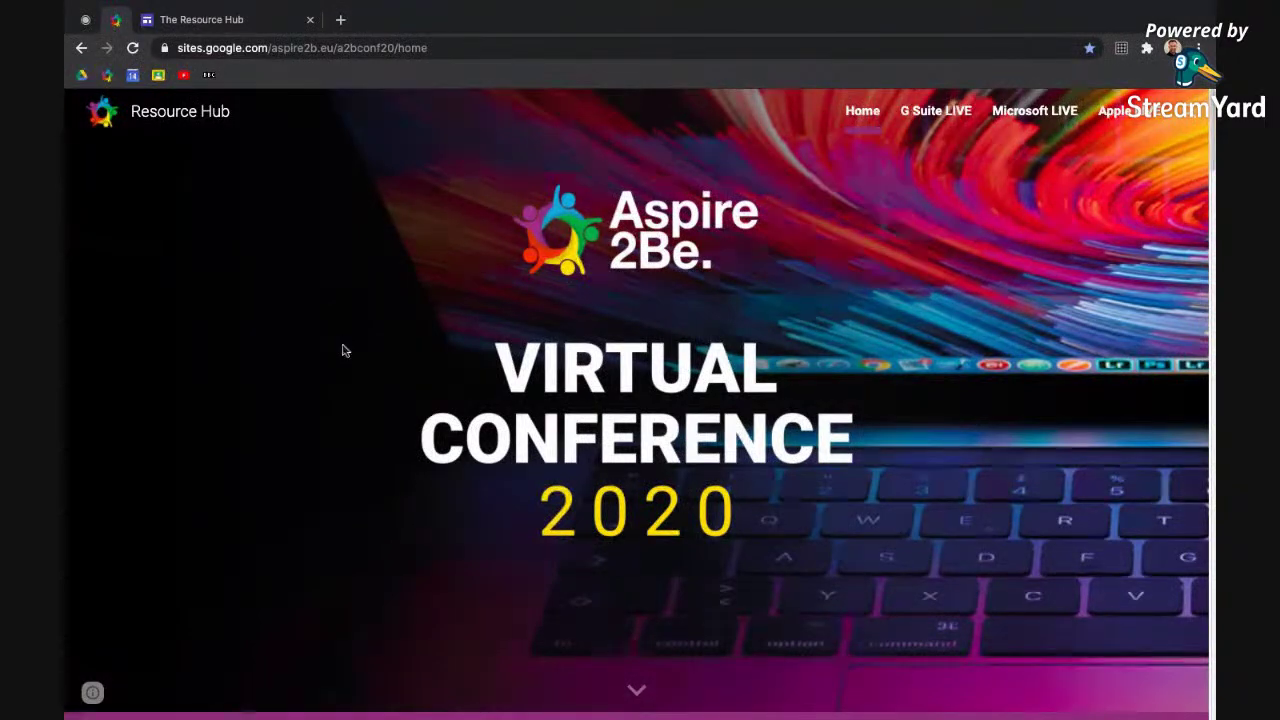
scroll(421, 366, down, 2)
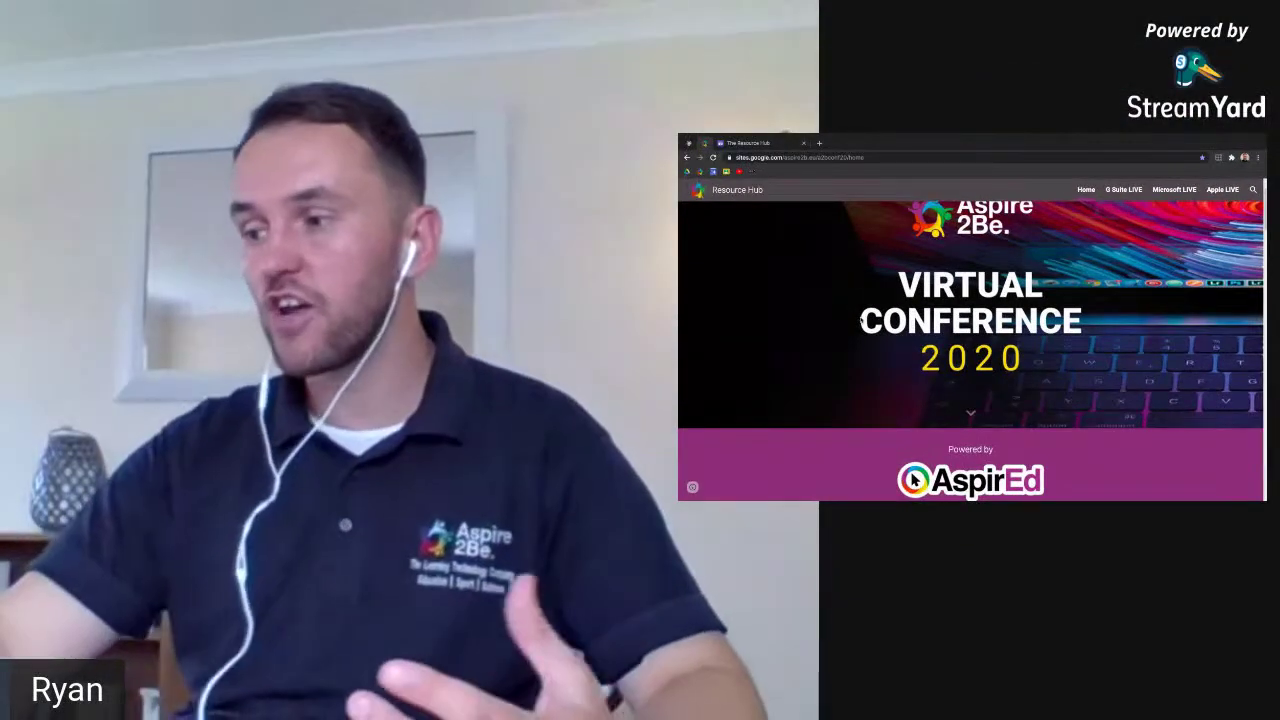
scroll(860, 320, down, 3)
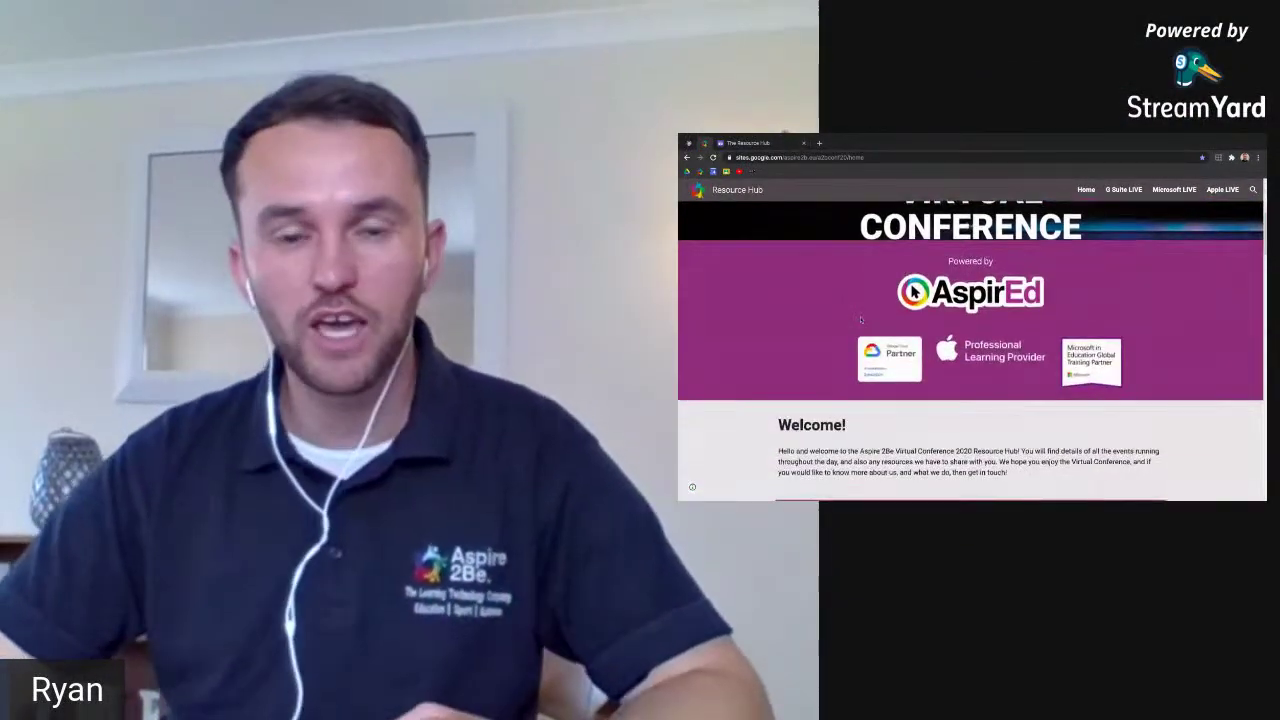
scroll(860, 320, down, 2)
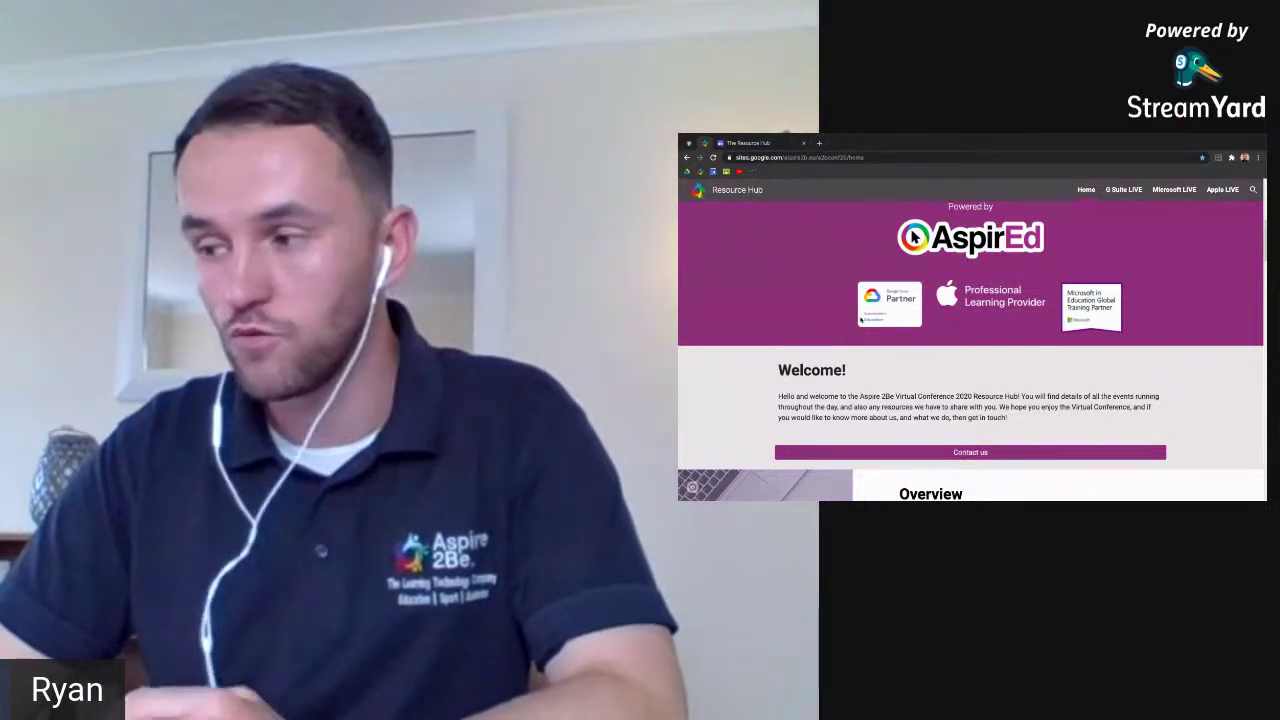
scroll(860, 319, down, 1)
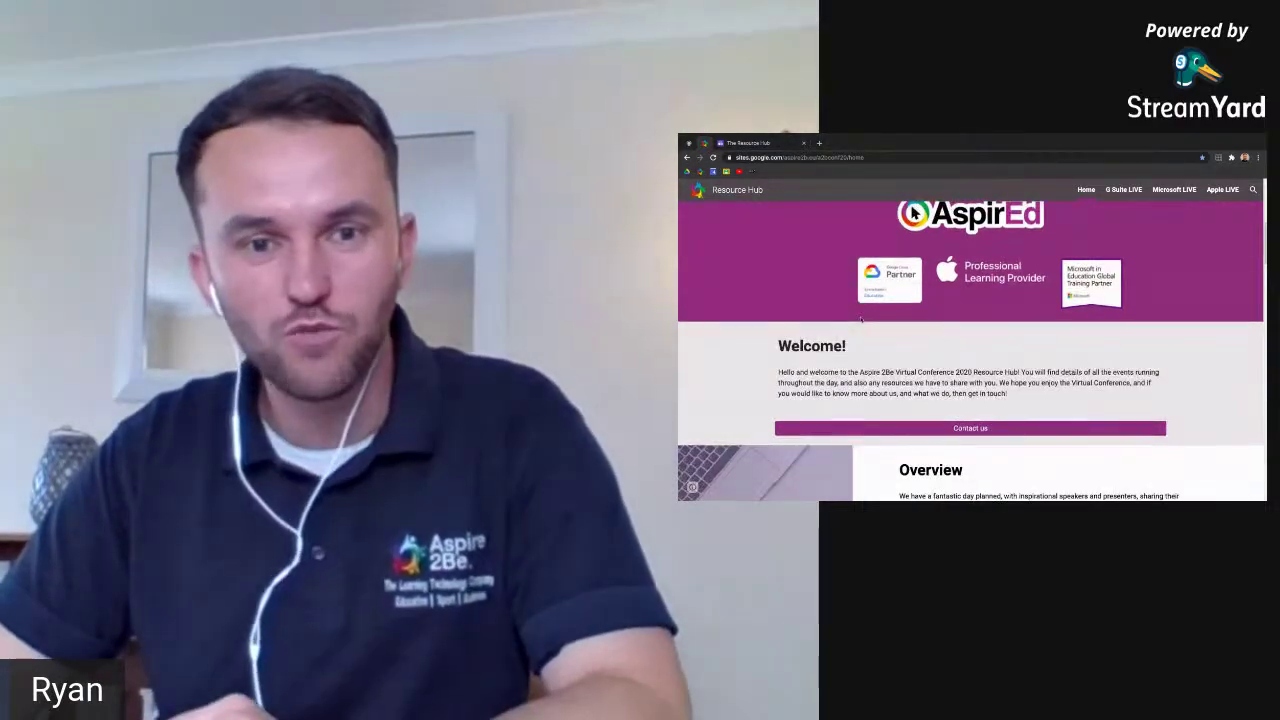
scroll(860, 319, down, 1)
scroll(860, 319, down, 12)
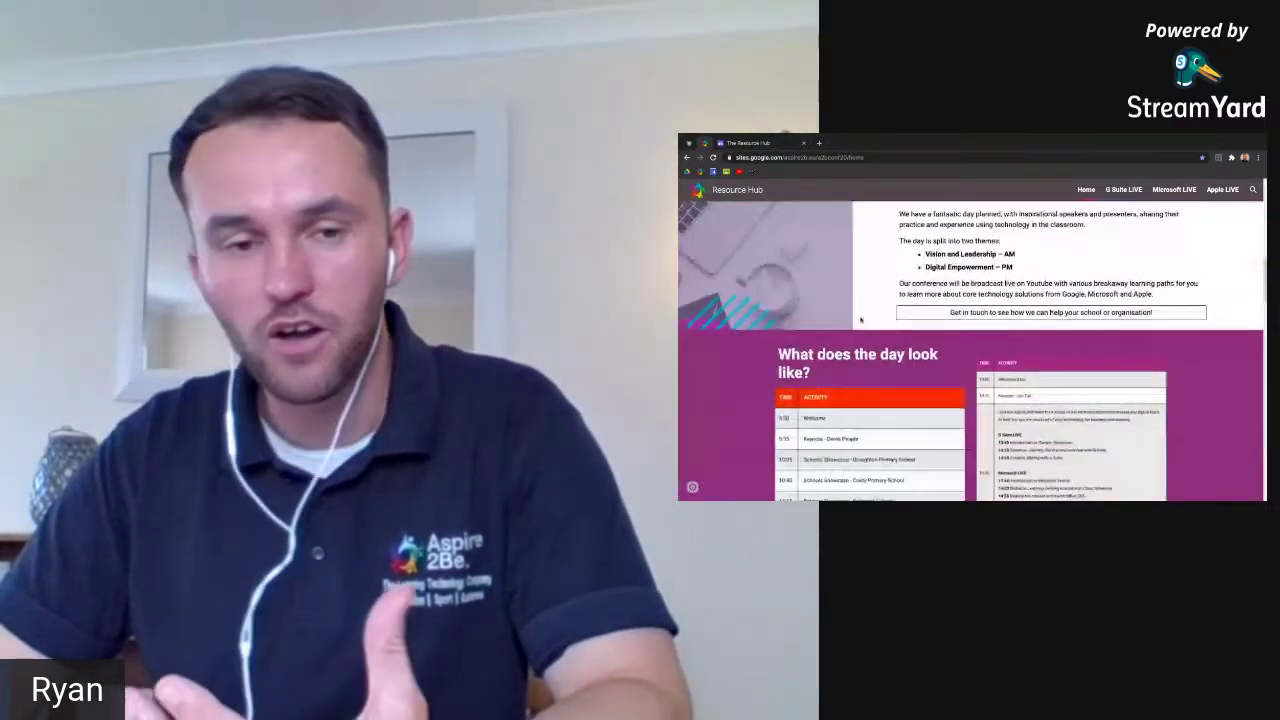
scroll(860, 319, down, 10)
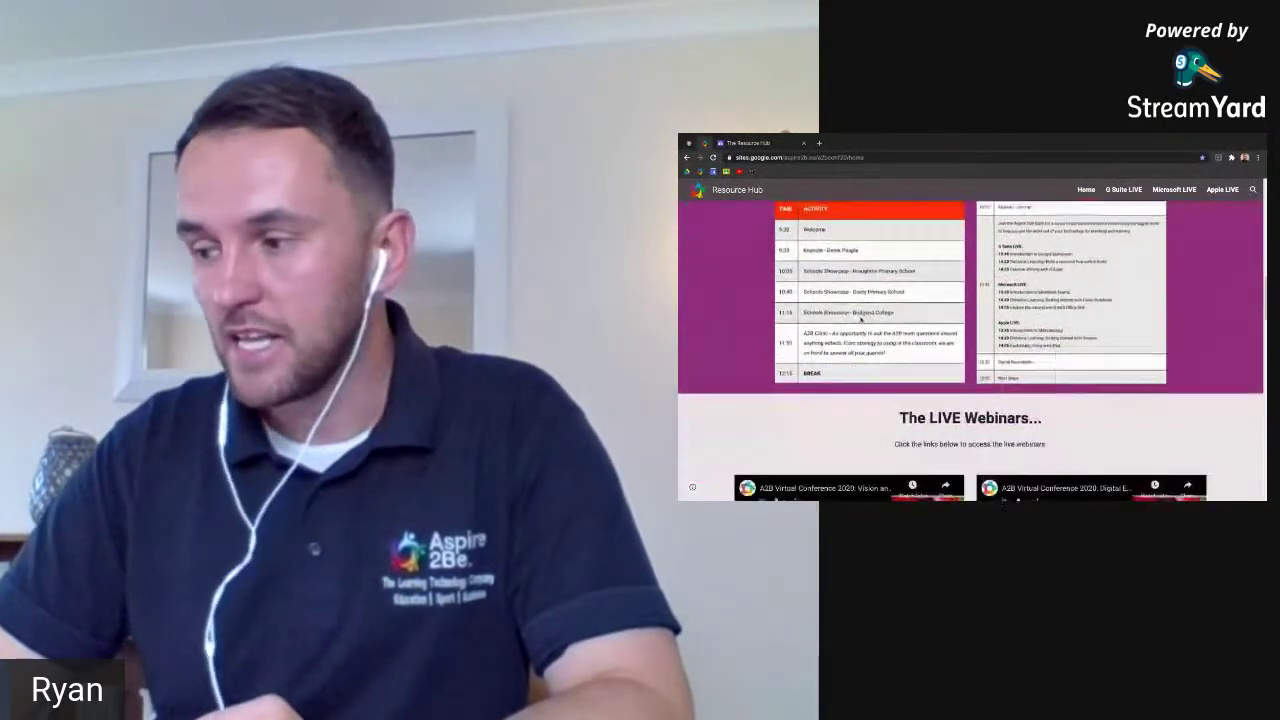
scroll(860, 319, down, 3)
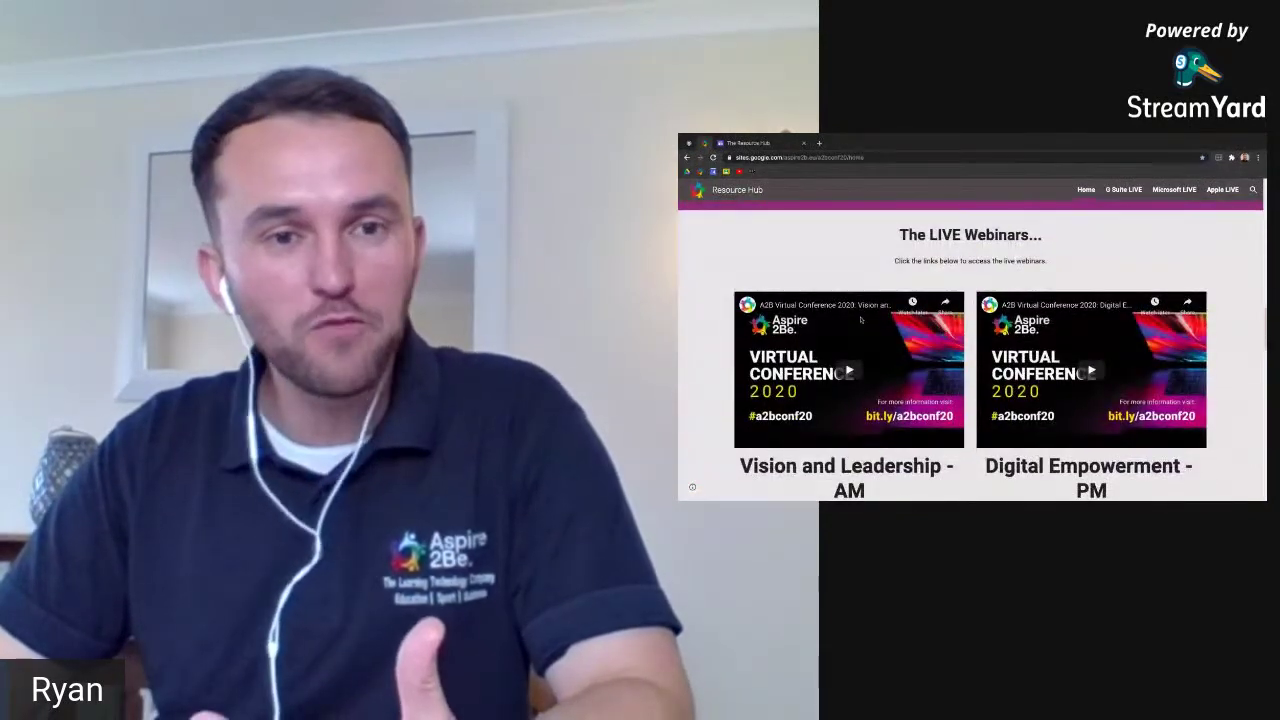